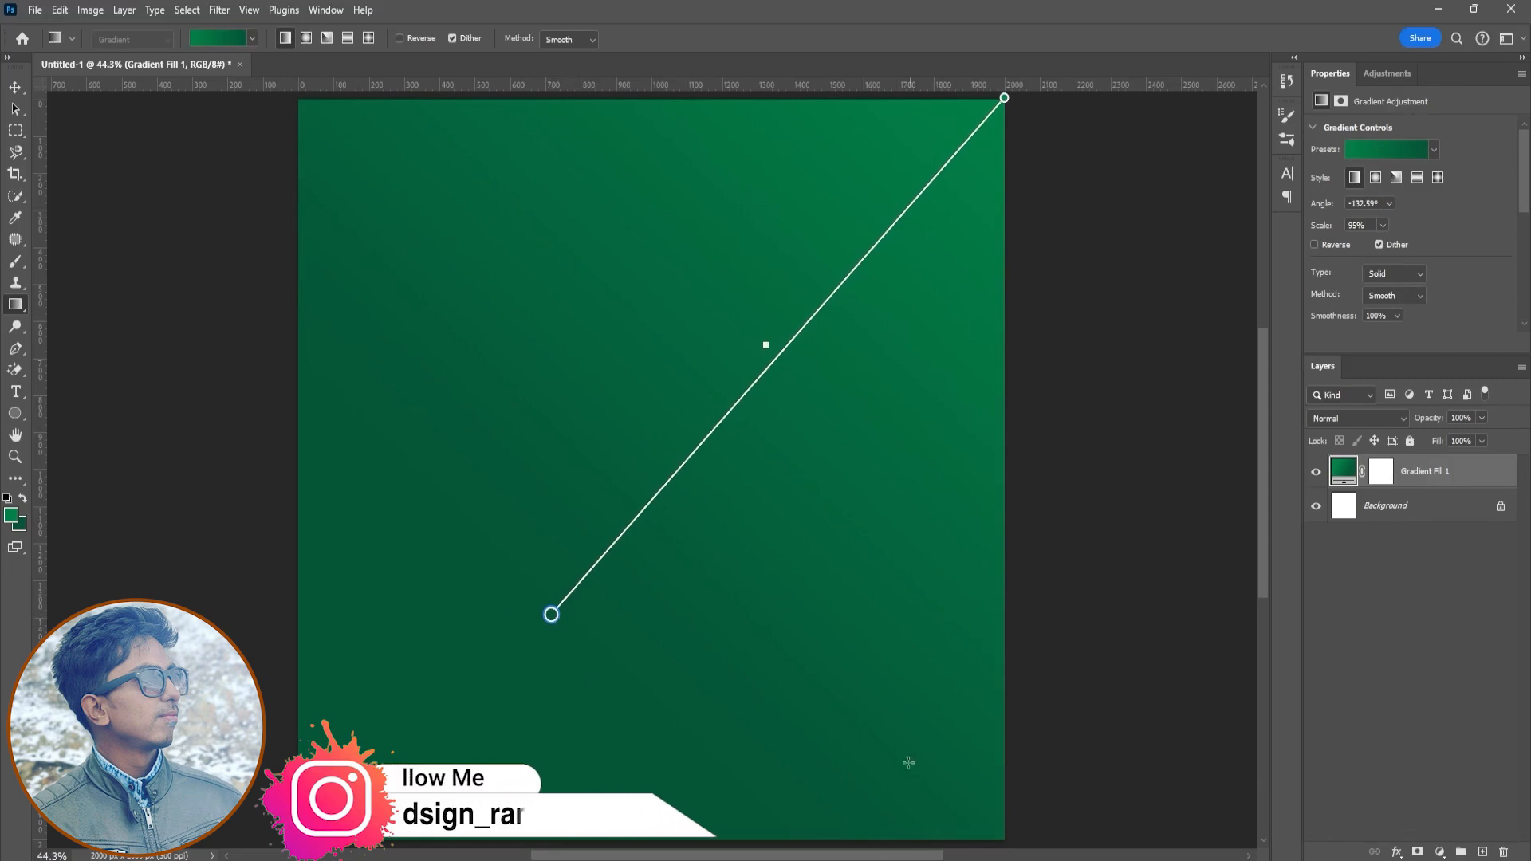
- Reposition the gradient fill's start point toward the lower-left corner of the canvas
left_click(305, 38)
left_click_drag(547, 617, 375, 778)
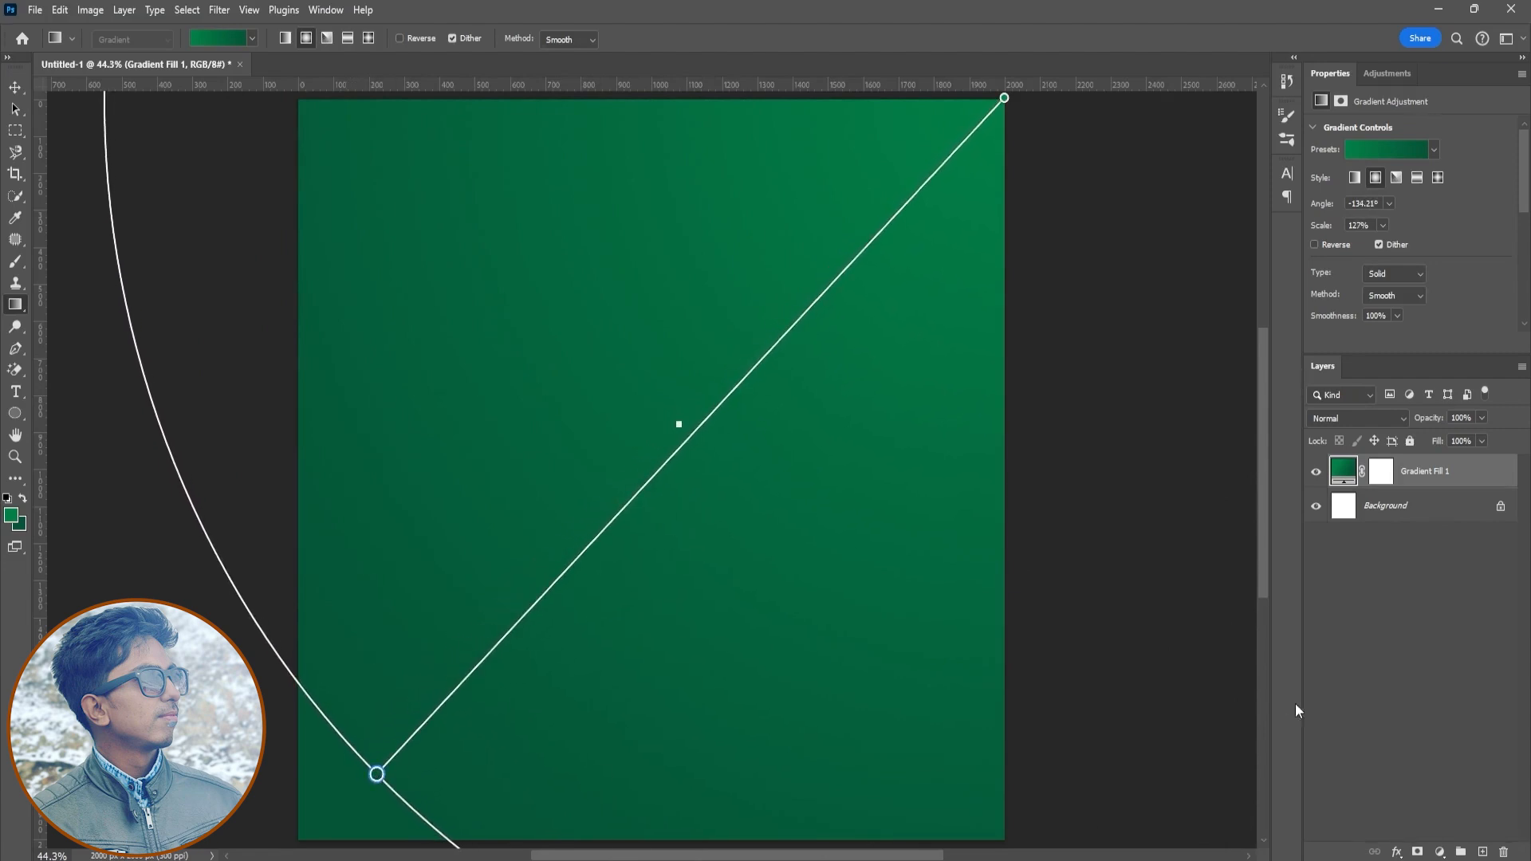
left_click(1361, 653)
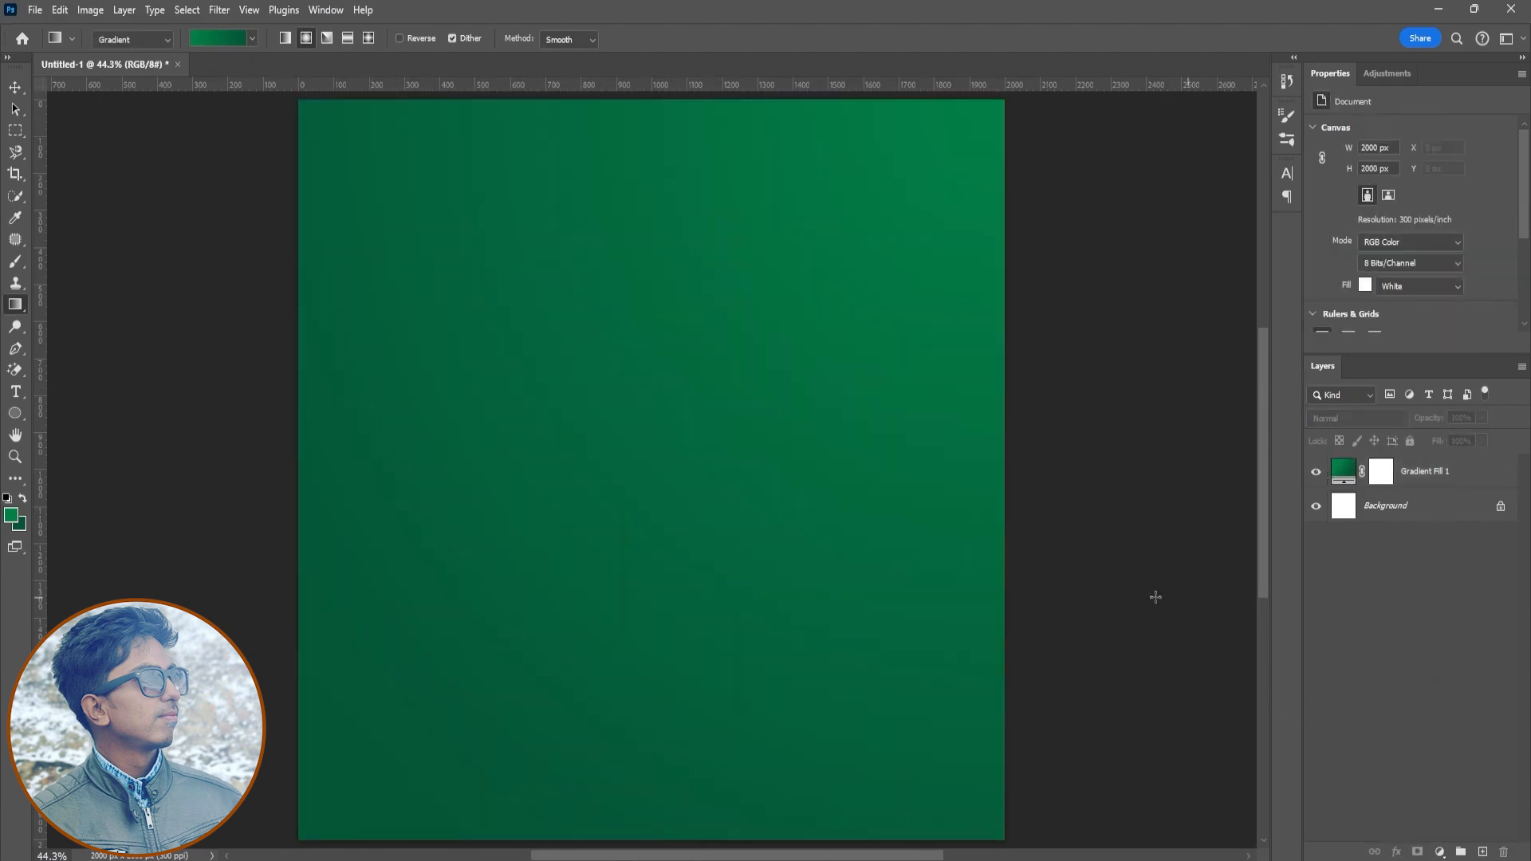
- Open Model.png, bring the model photo into the poster and scale it to fill the left side
key("v")
left_click(35, 10)
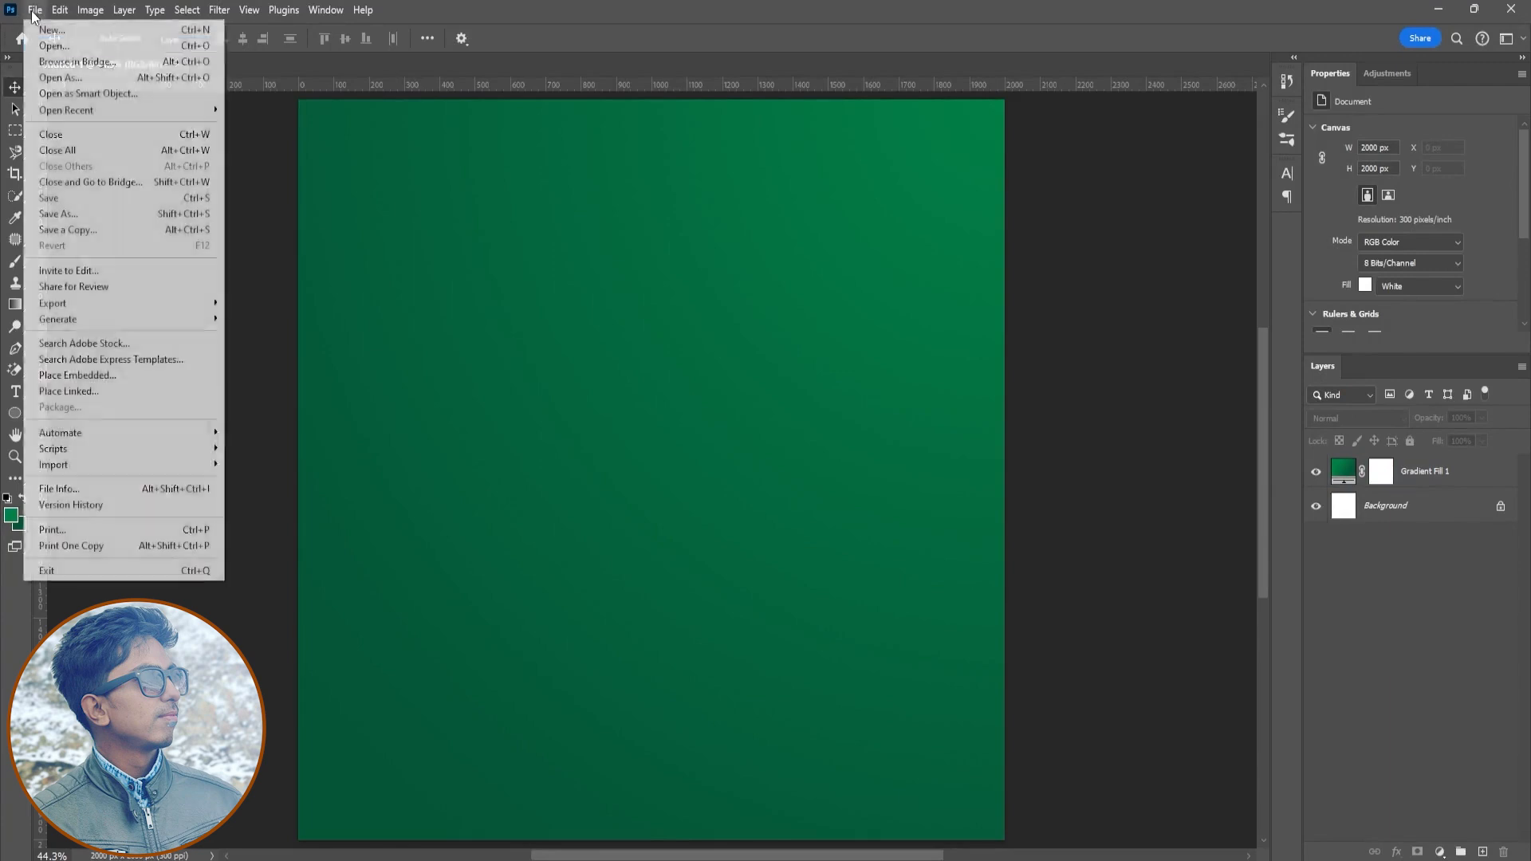
left_click(56, 45)
double_click(600, 310)
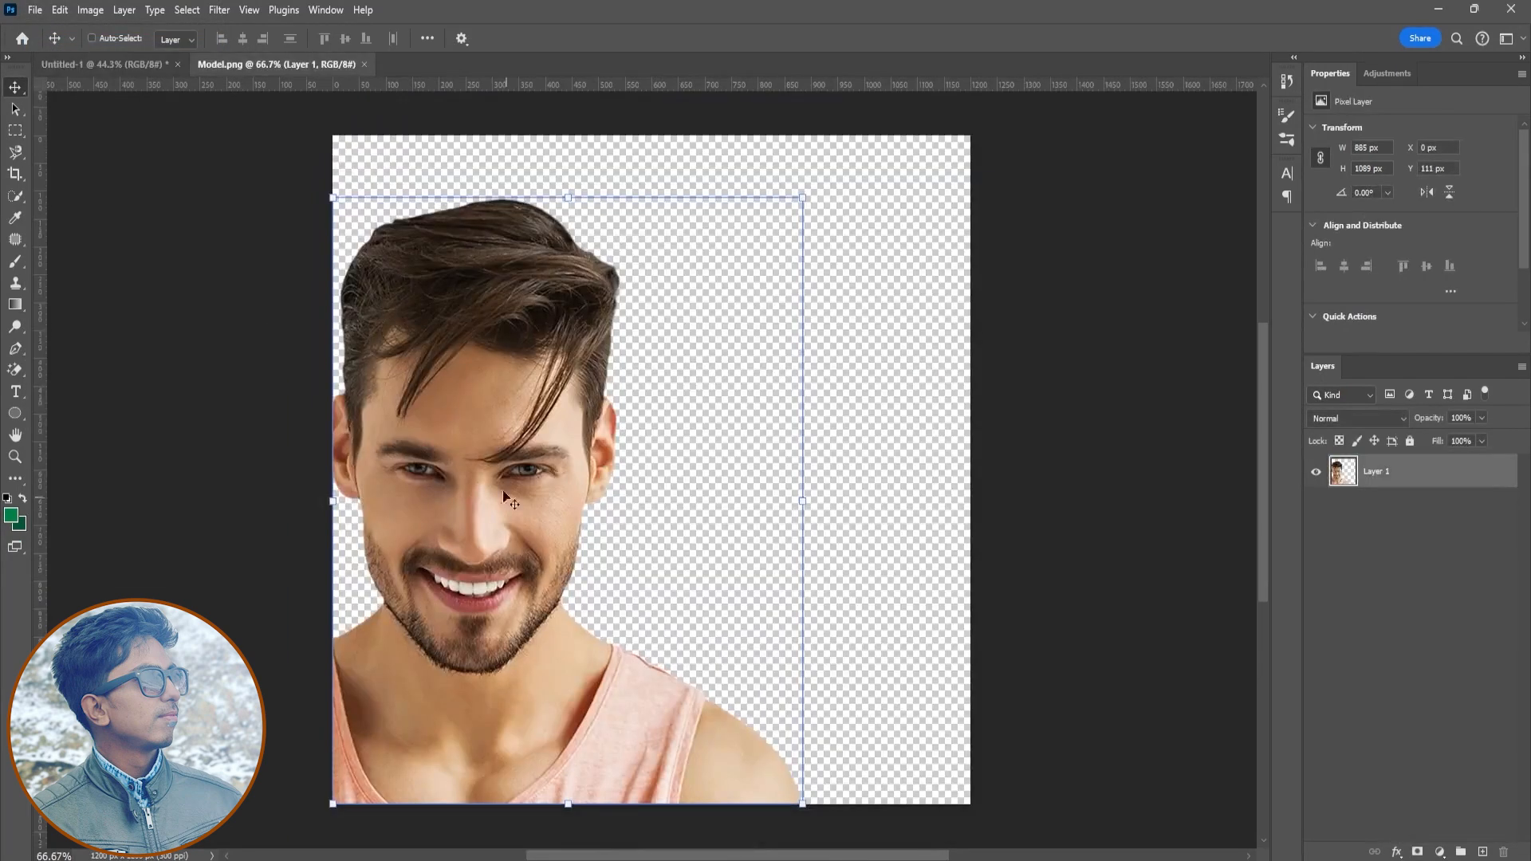
left_click_drag(504, 494, 444, 681)
key("ctrl+t")
left_click_drag(611, 445, 761, 252)
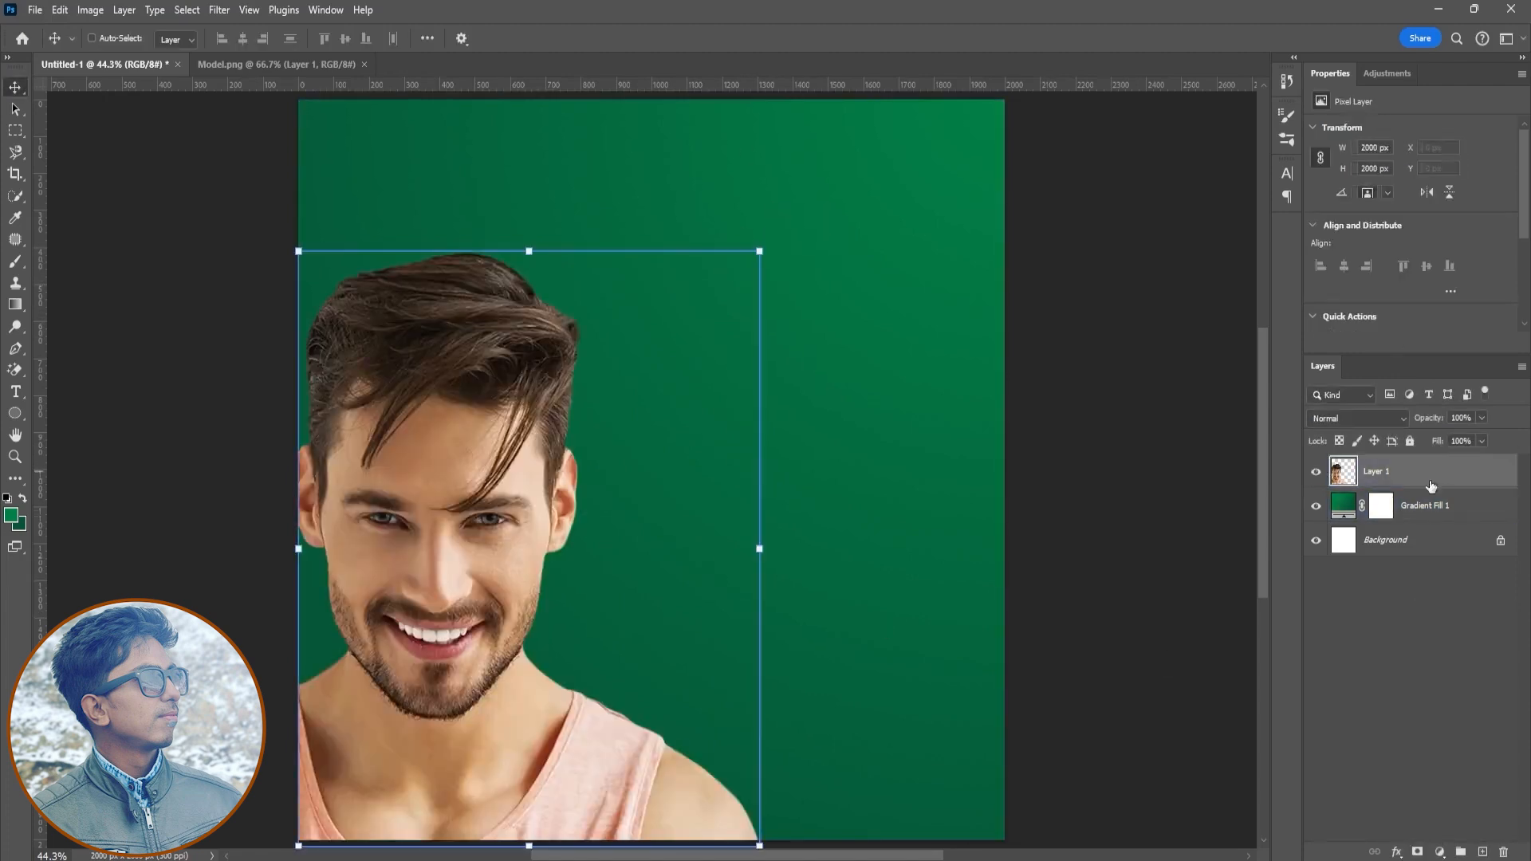
left_click(1426, 517)
left_click(36, 9)
left_click(141, 84)
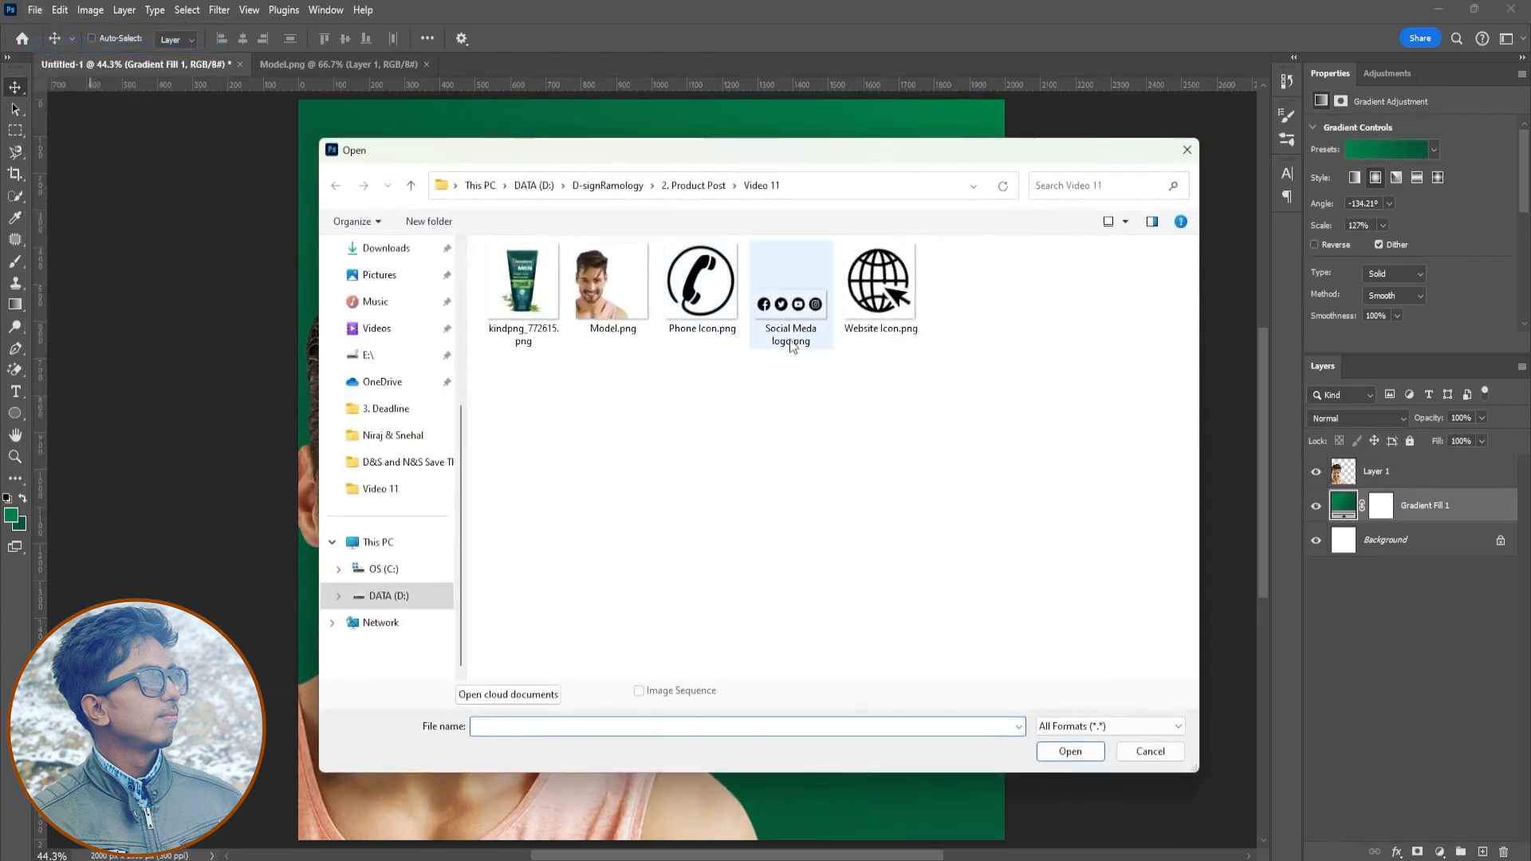
left_click(1147, 759)
left_click(224, 139)
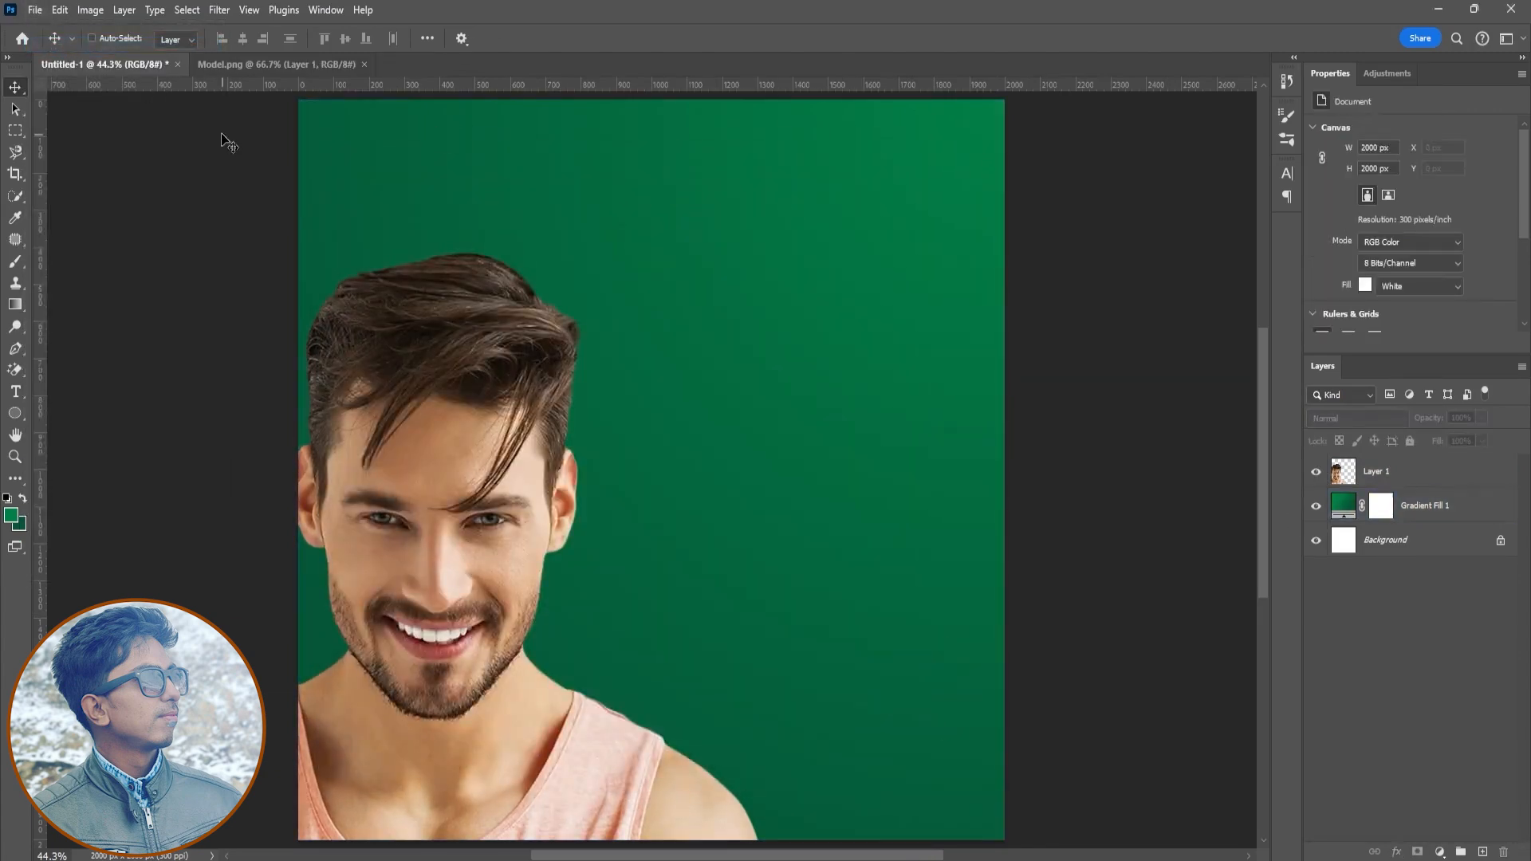
- Open Texture.avif and bring the halftone texture into the poster document
left_click(35, 10)
left_click(48, 42)
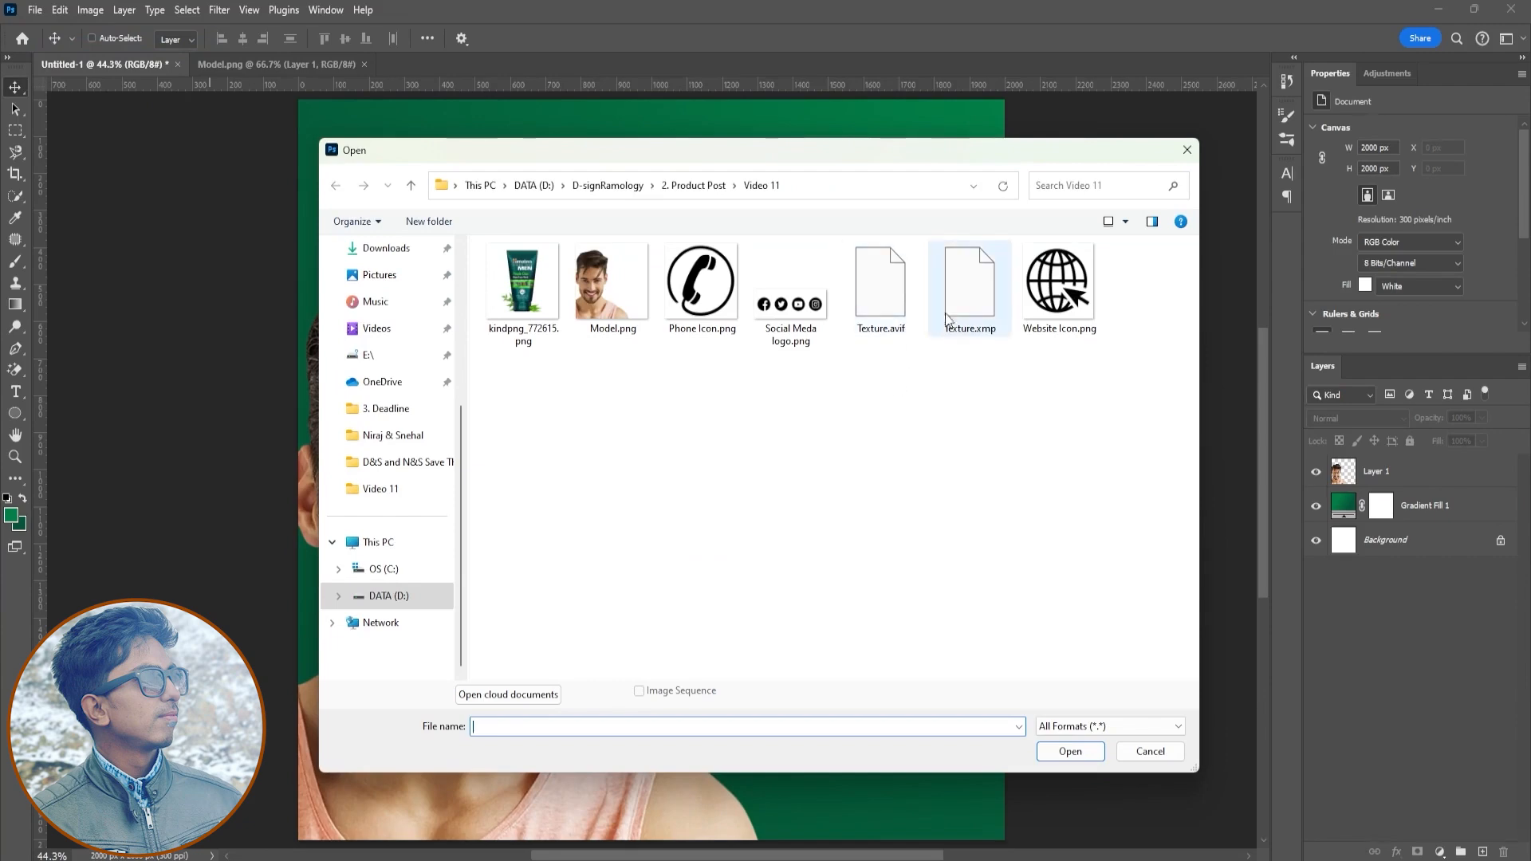
left_click(897, 305)
double_click(897, 305)
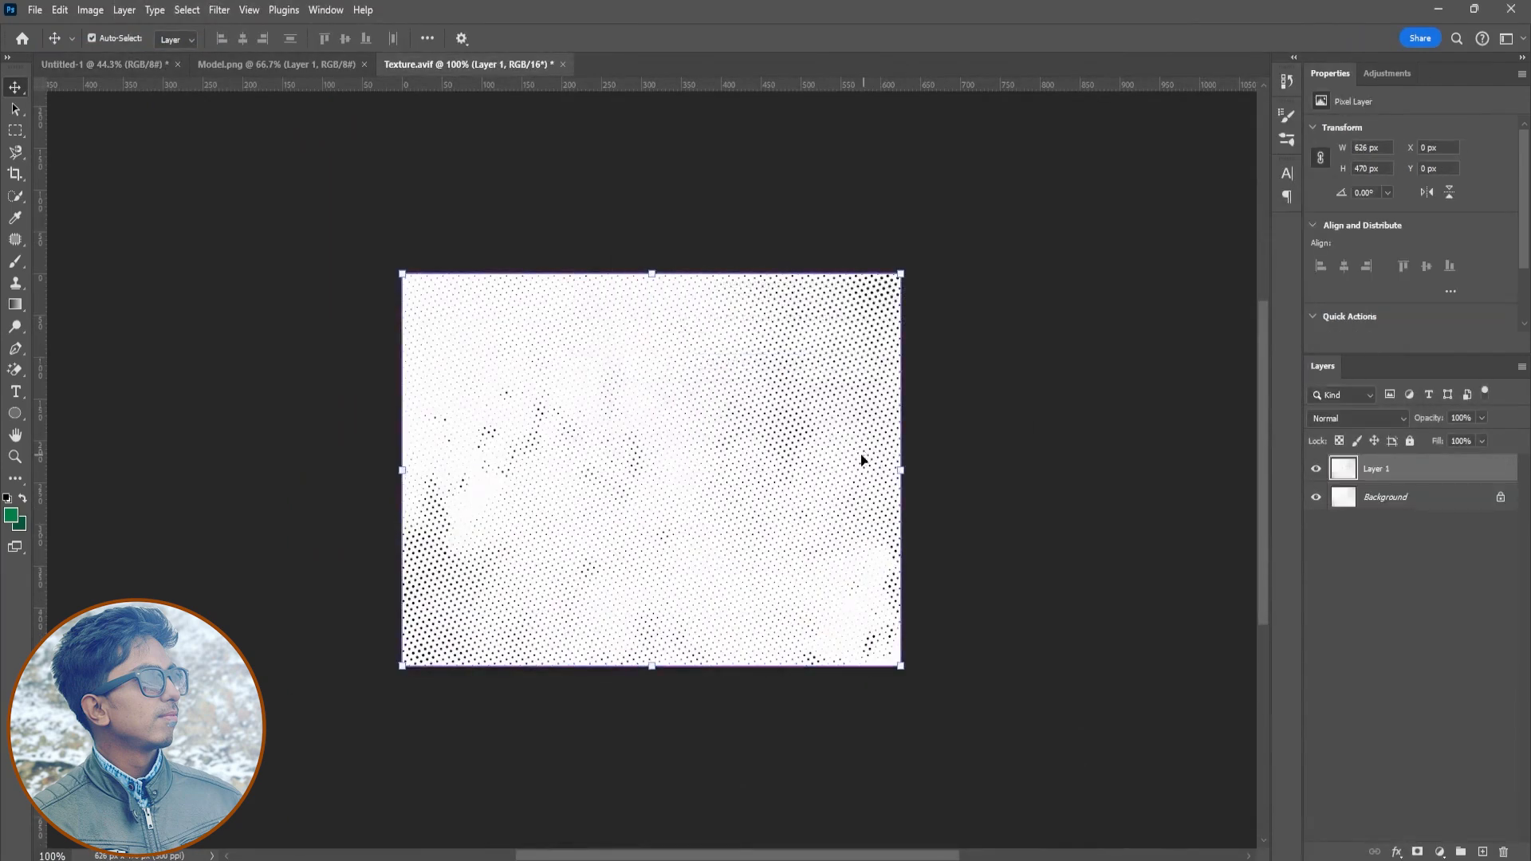
left_click_drag(60, 70, 603, 412)
left_click(756, 343)
- Scale the texture layer with Free Transform to cover the whole canvas, about 2279 × 2032 px
key("ctrl+t")
left_click_drag(715, 503, 900, 685)
left_click_drag(900, 685, 934, 635)
key("ctrl+z")
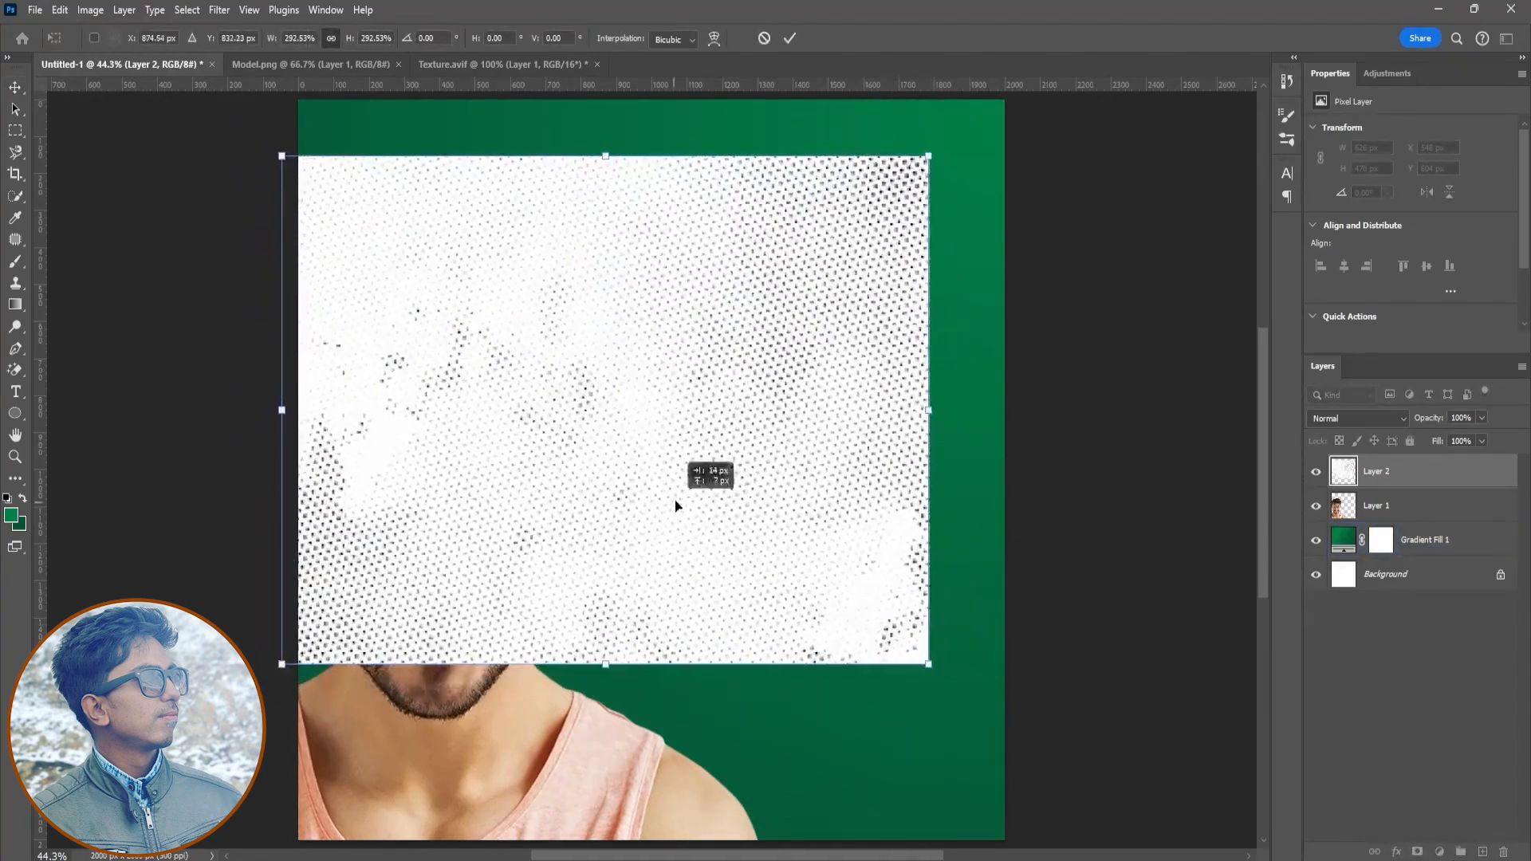
left_click_drag(672, 509, 692, 454)
left_click_drag(946, 609, 967, 652)
mouse_move(688, 667)
left_mouse_down()
mouse_move(684, 714)
mouse_move(694, 702)
mouse_move(667, 654)
left_mouse_up()
left_click_drag(657, 725, 651, 840)
left_click(789, 38)
- Place the texture layer beneath the model and blend it with Multiply at 21% opacity
left_click_drag(1380, 471, 1392, 515)
left_click(1356, 418)
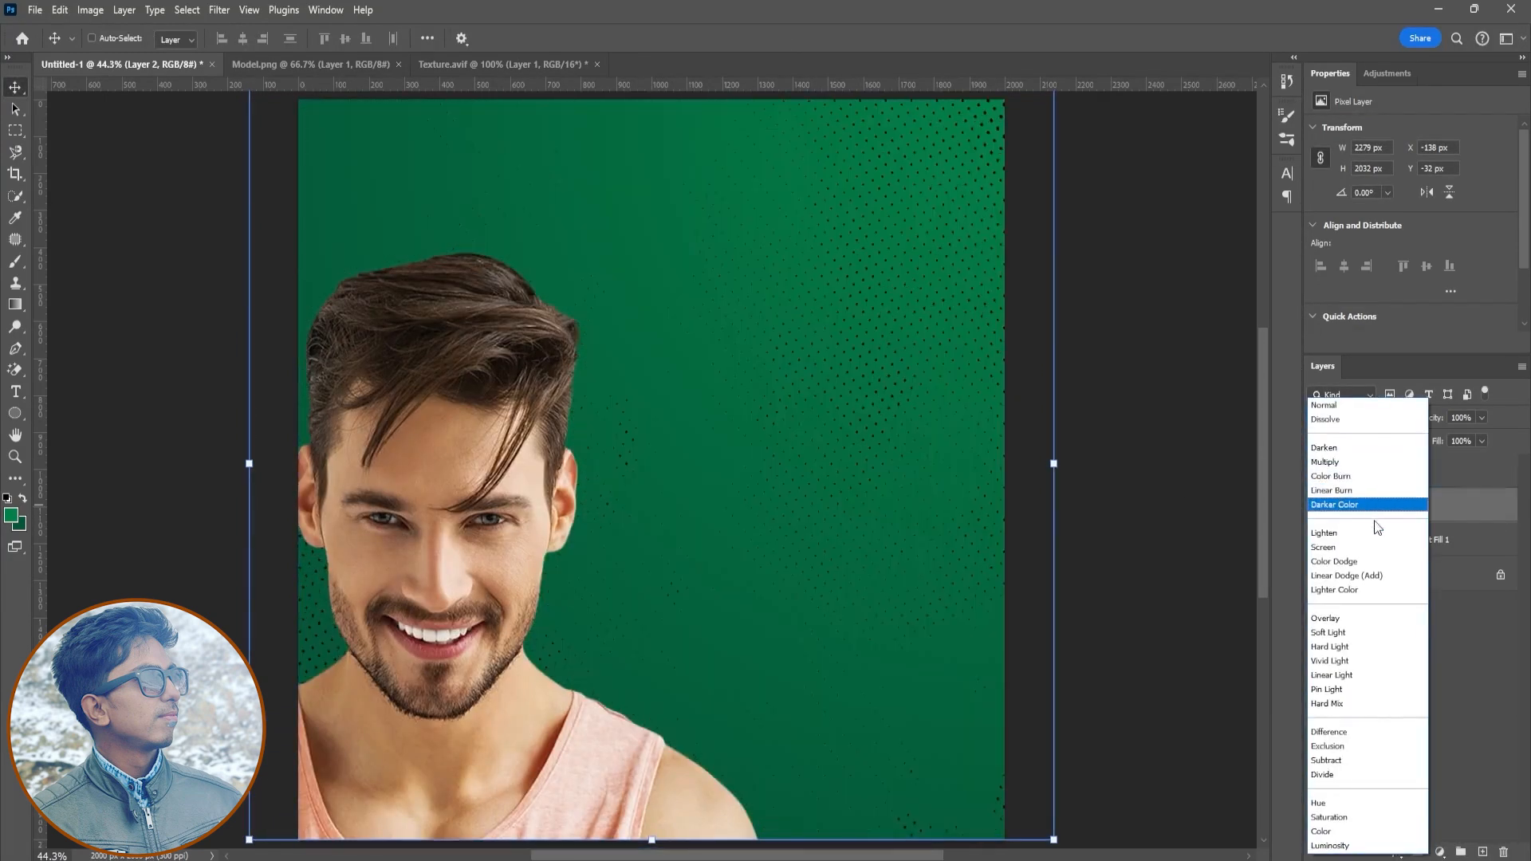
left_click(1367, 632)
left_click(1370, 421)
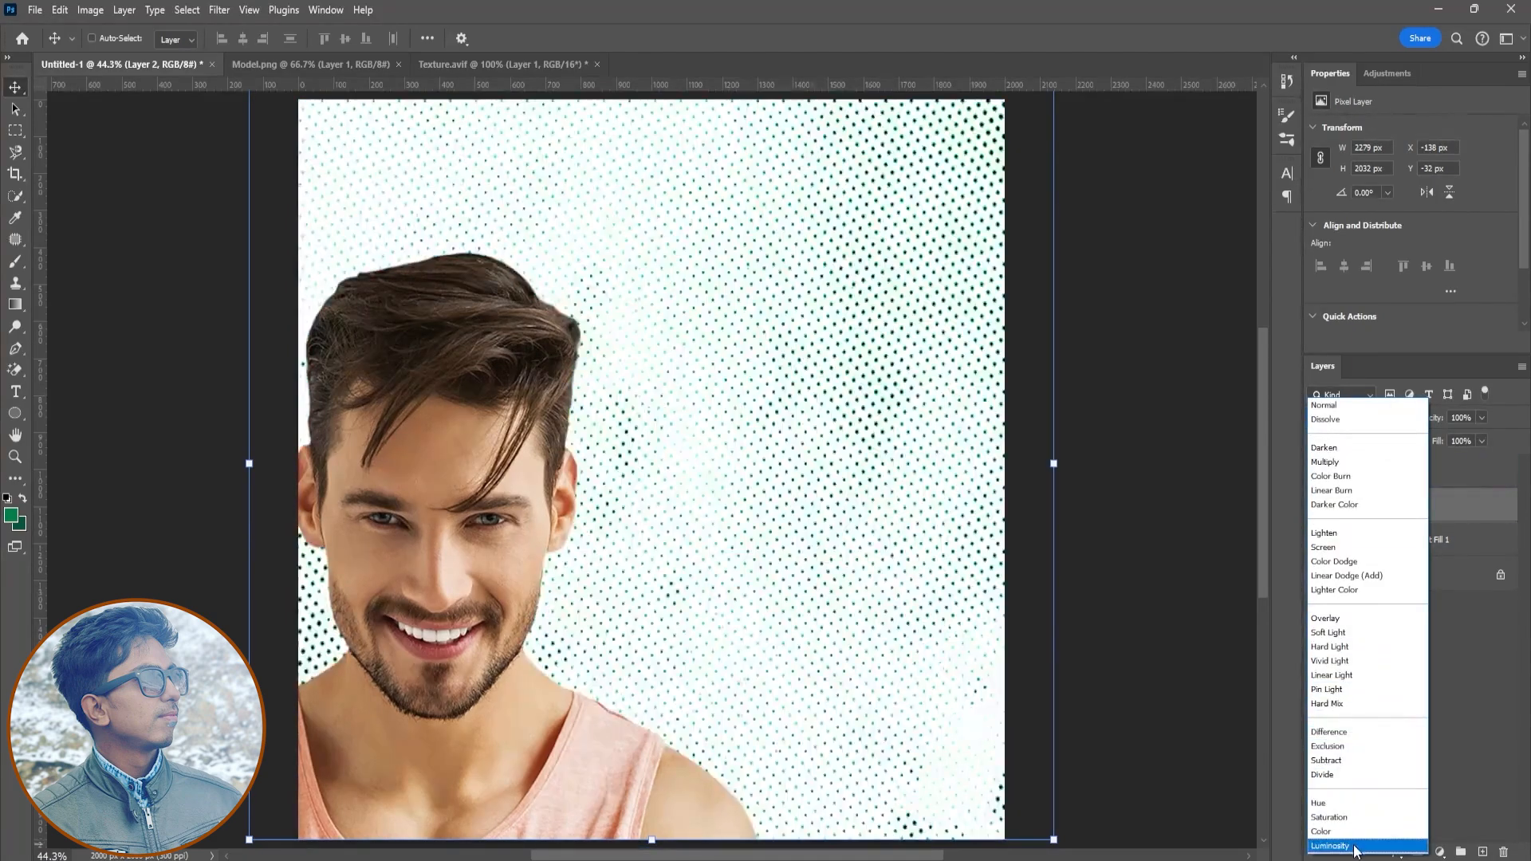
left_click(1330, 463)
type("21")
key("Return")
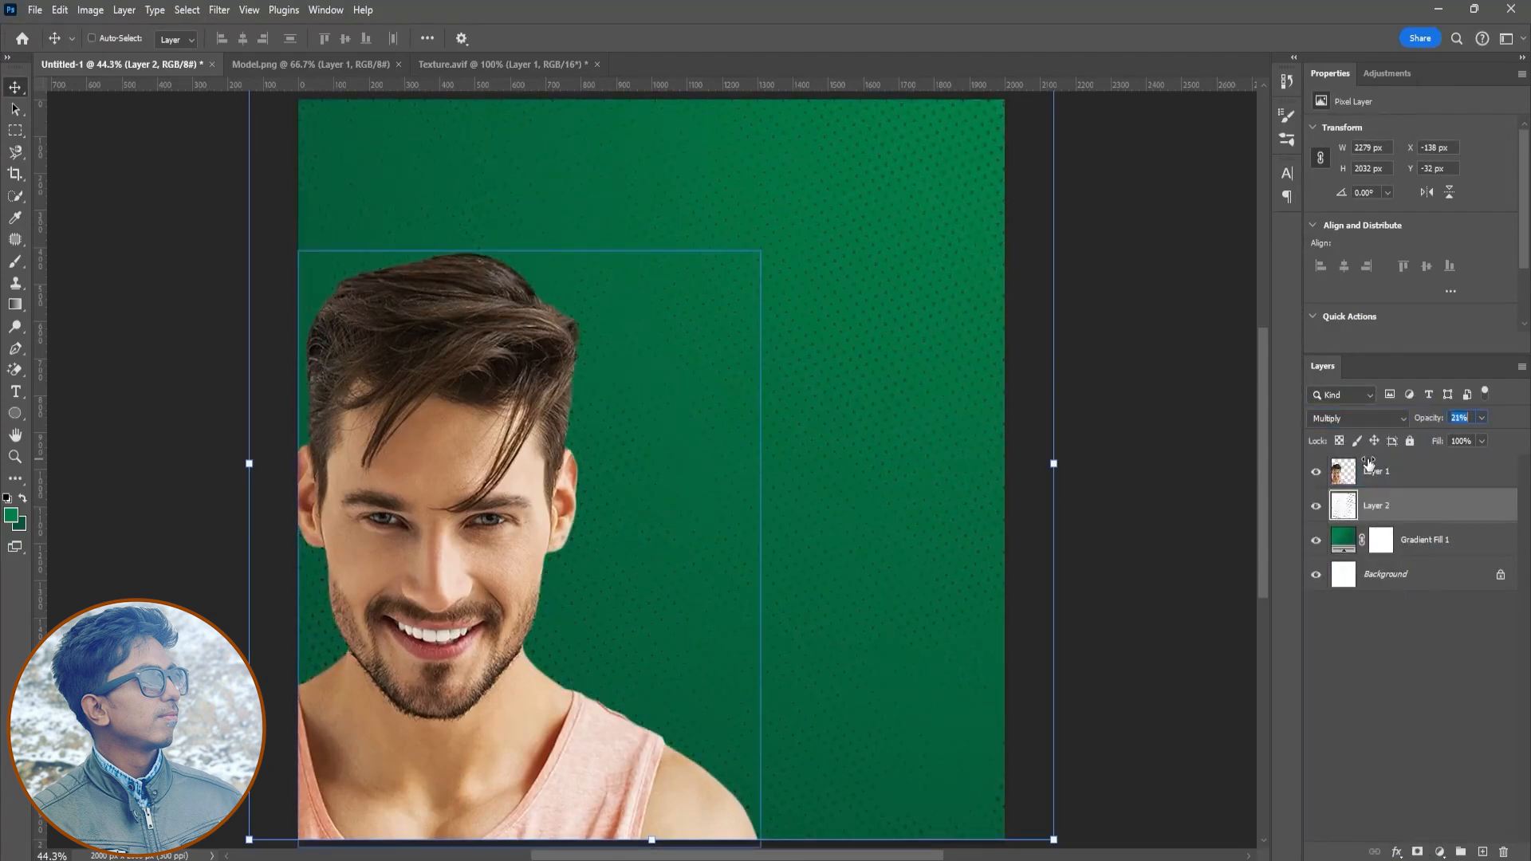
- Add a layer mask to the texture and paint on it with a black brush at 34% opacity to fade it
left_click(1418, 852)
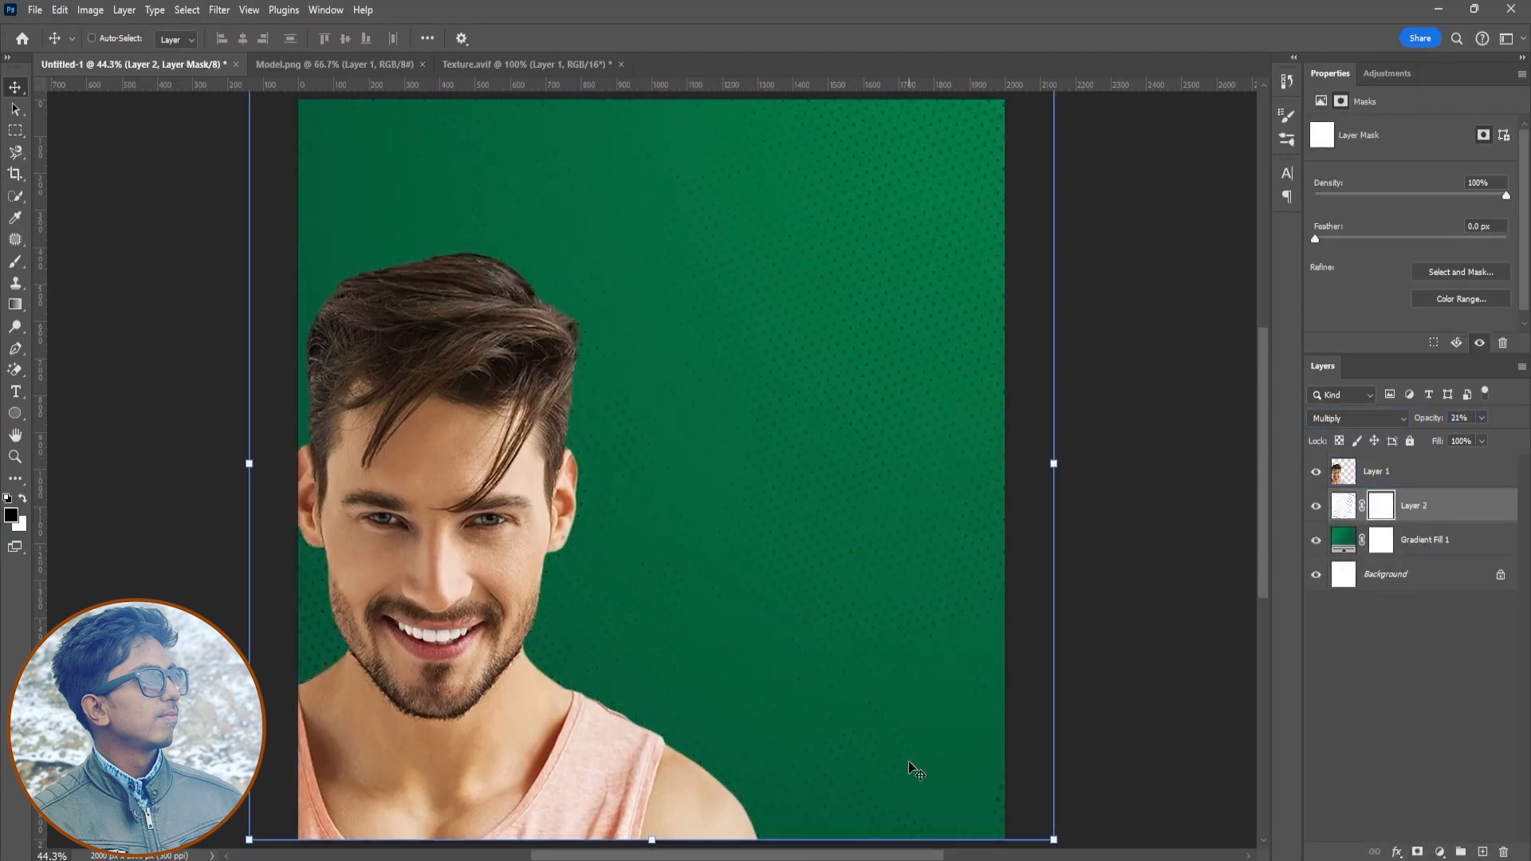
key("b")
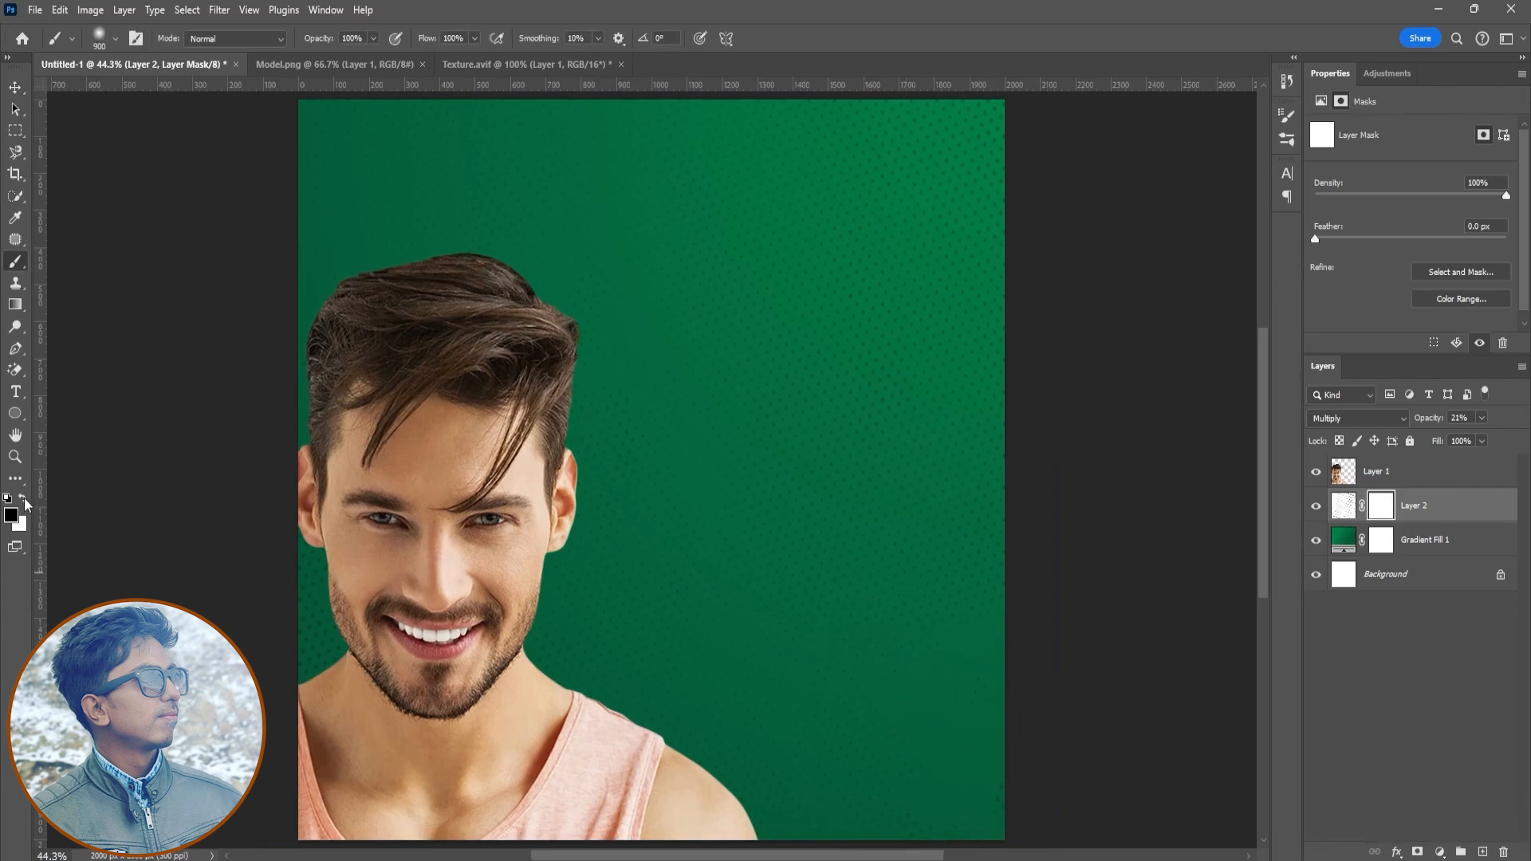
left_click_drag(819, 774, 654, 782)
key("3")
key("4")
mouse_move(606, 263)
left_mouse_down()
mouse_move(630, 359)
mouse_move(547, 404)
mouse_move(660, 574)
mouse_move(650, 681)
mouse_move(745, 558)
mouse_move(831, 595)
mouse_move(810, 332)
mouse_move(481, 271)
mouse_move(862, 506)
mouse_move(779, 657)
mouse_move(844, 438)
mouse_move(796, 378)
mouse_move(459, 296)
left_mouse_up()
left_click(1359, 769)
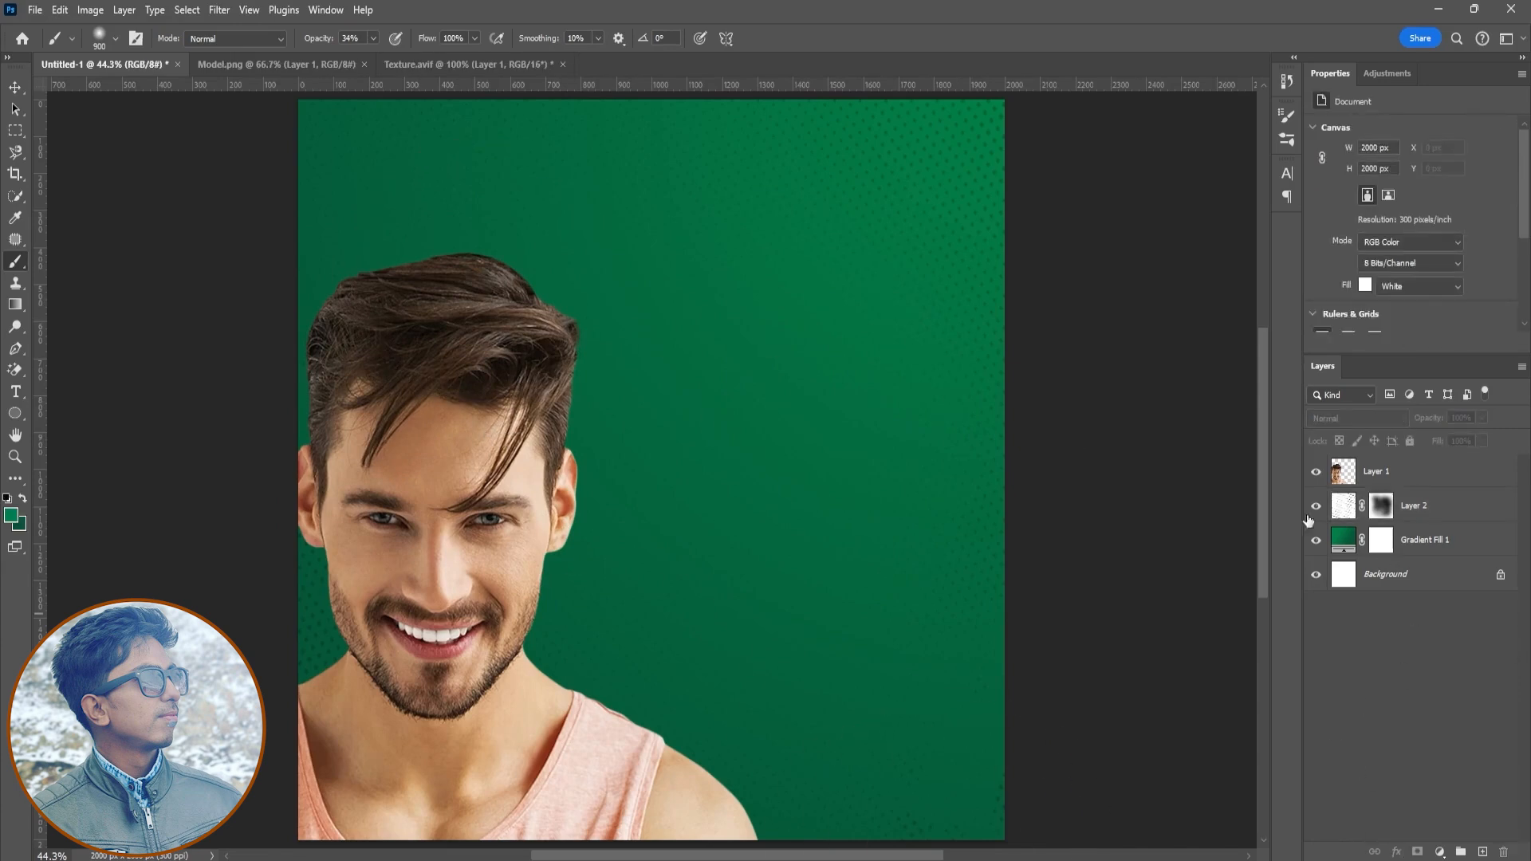
- Give the model layer a green Drop Shadow with angle -140°, distance 14 px and size 46 px
left_click(1405, 471)
left_click(1394, 852)
left_click(1356, 834)
left_click(1252, 342)
left_click(798, 267)
key("Return")
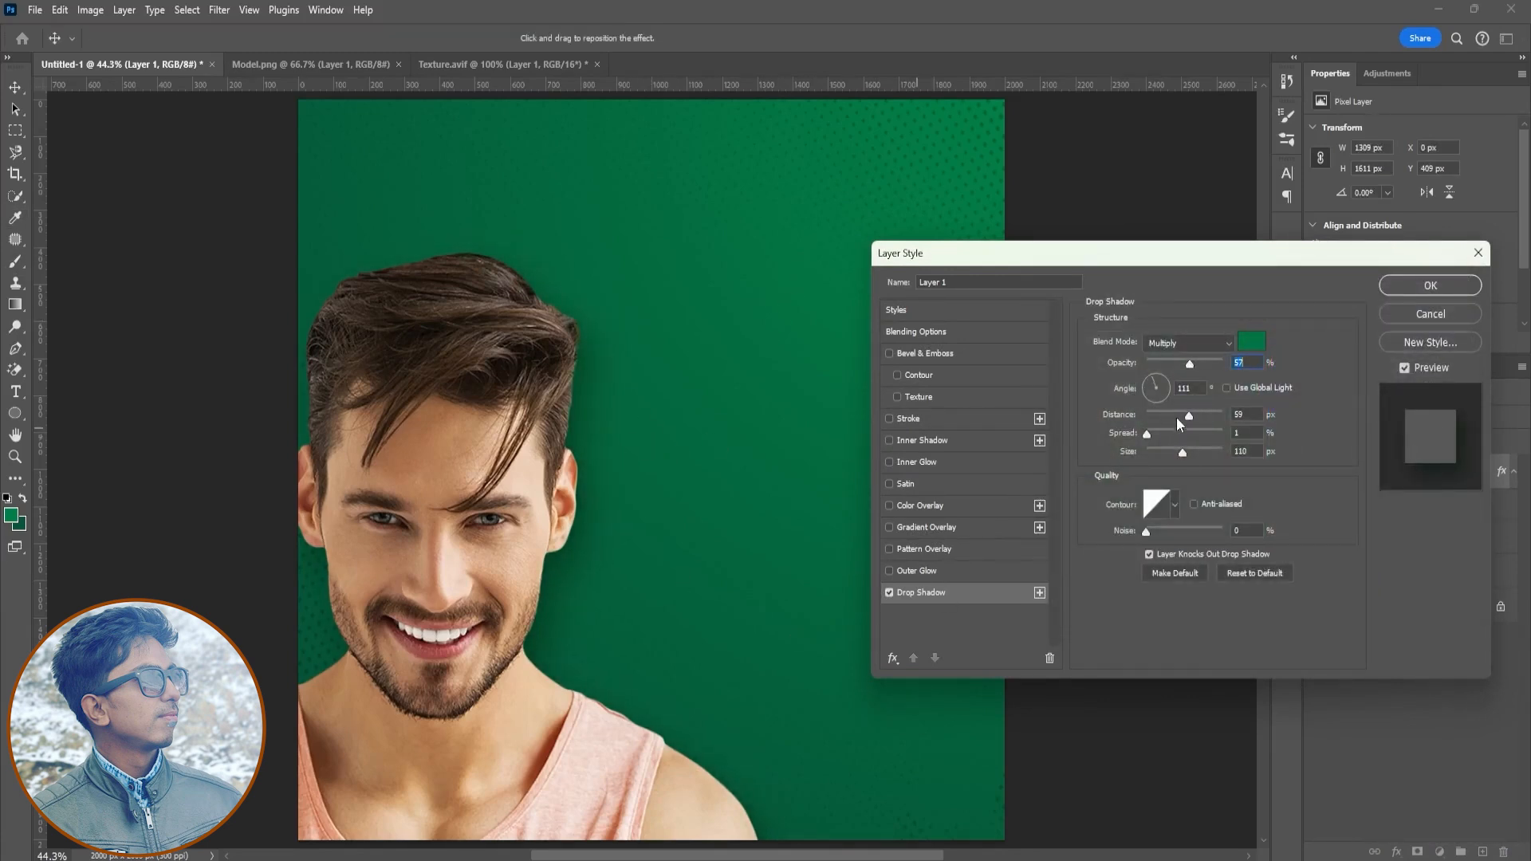
left_click_drag(1189, 414, 1166, 453)
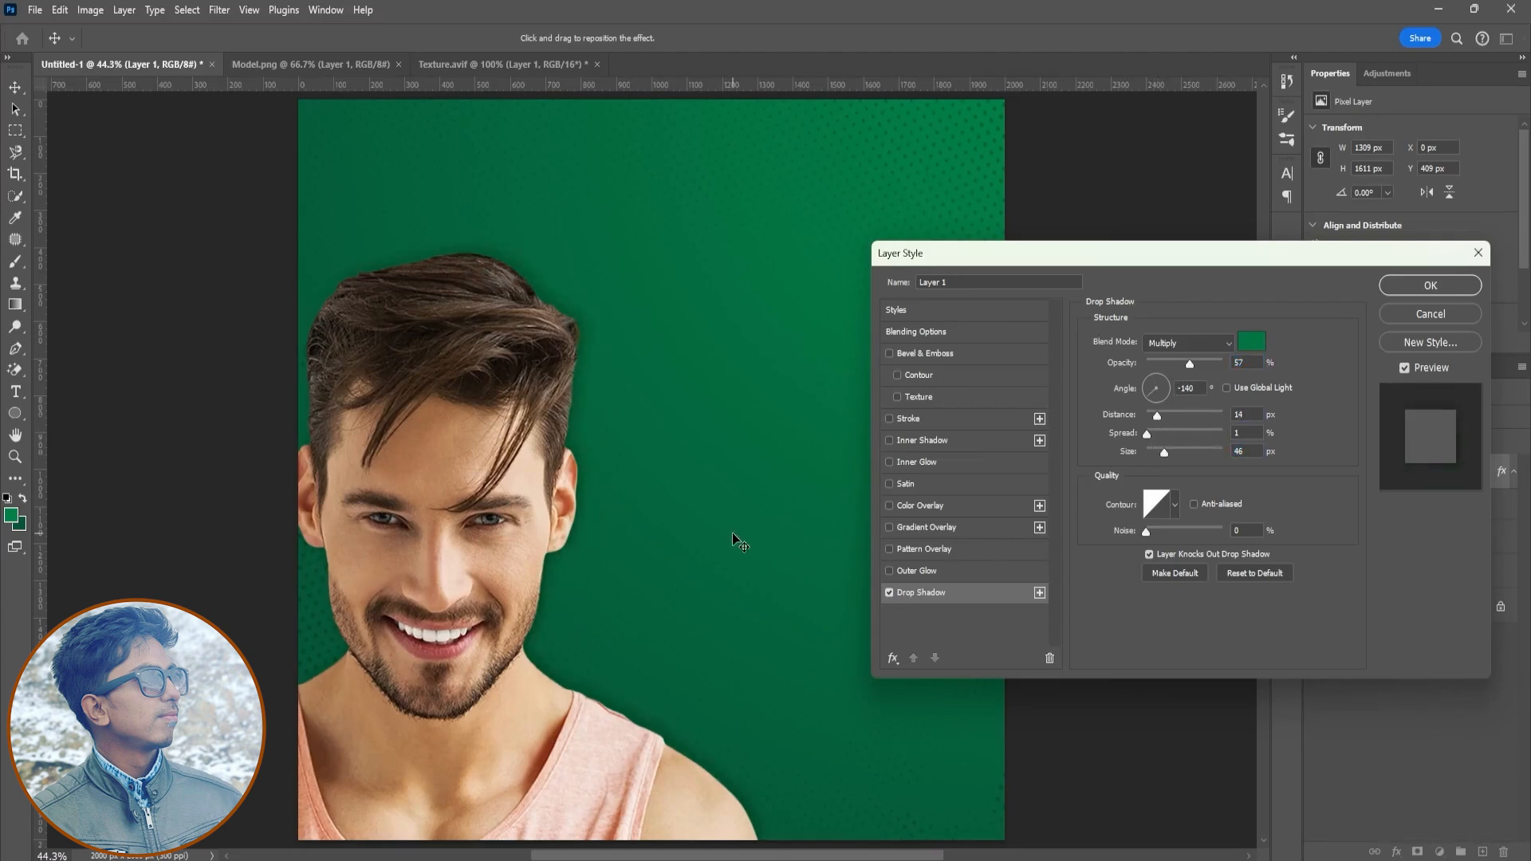
left_click(1445, 288)
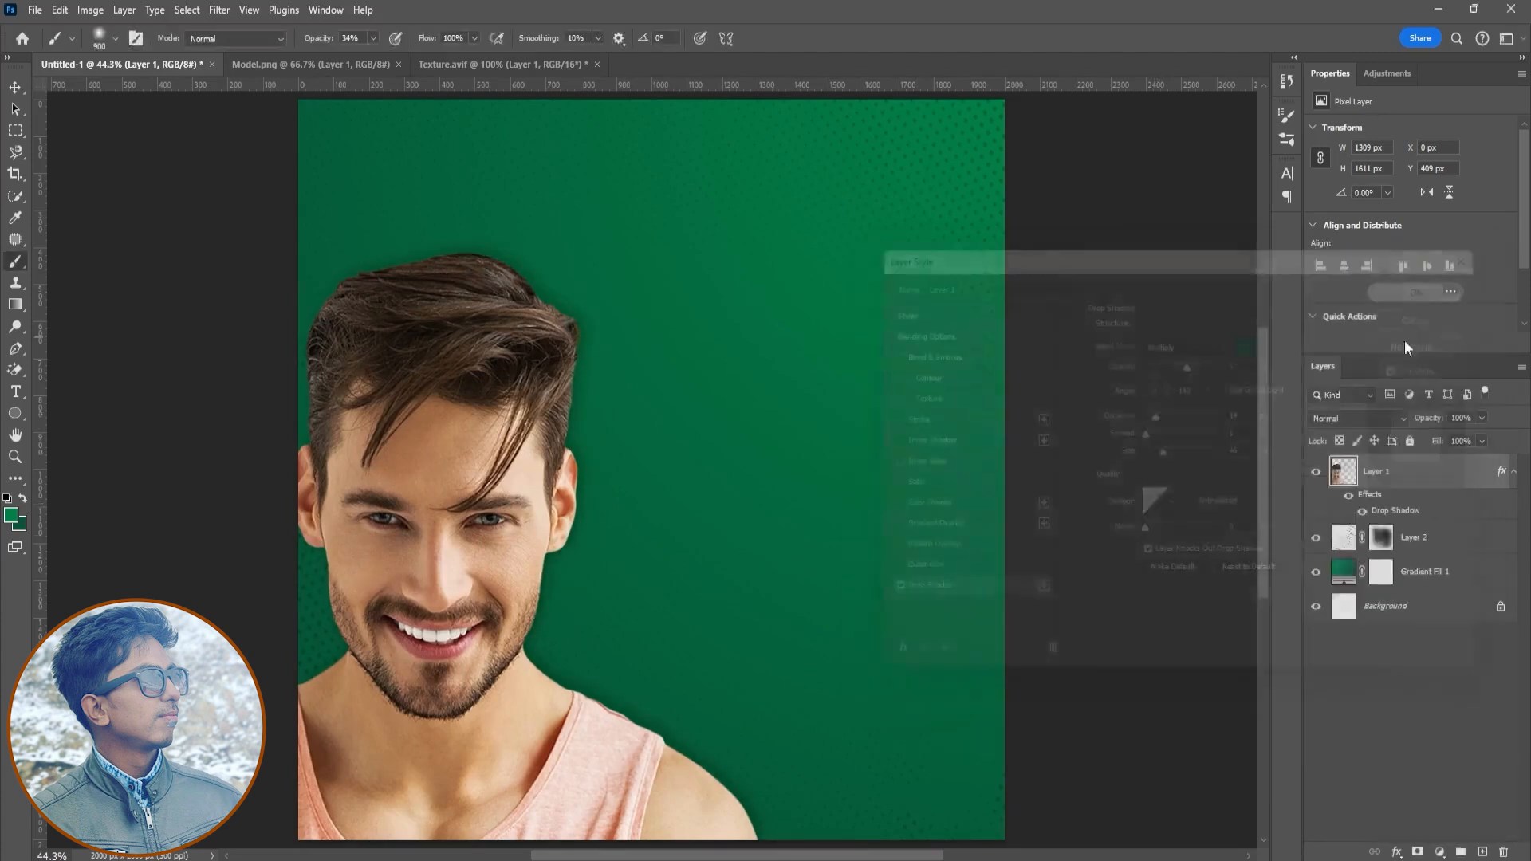
- Group the texture and gradient fill layers and name the group Background
left_click(1514, 471)
left_click(1414, 499)
left_click(1425, 527, "shift")
key("ctrl+g")
double_click(1377, 498)
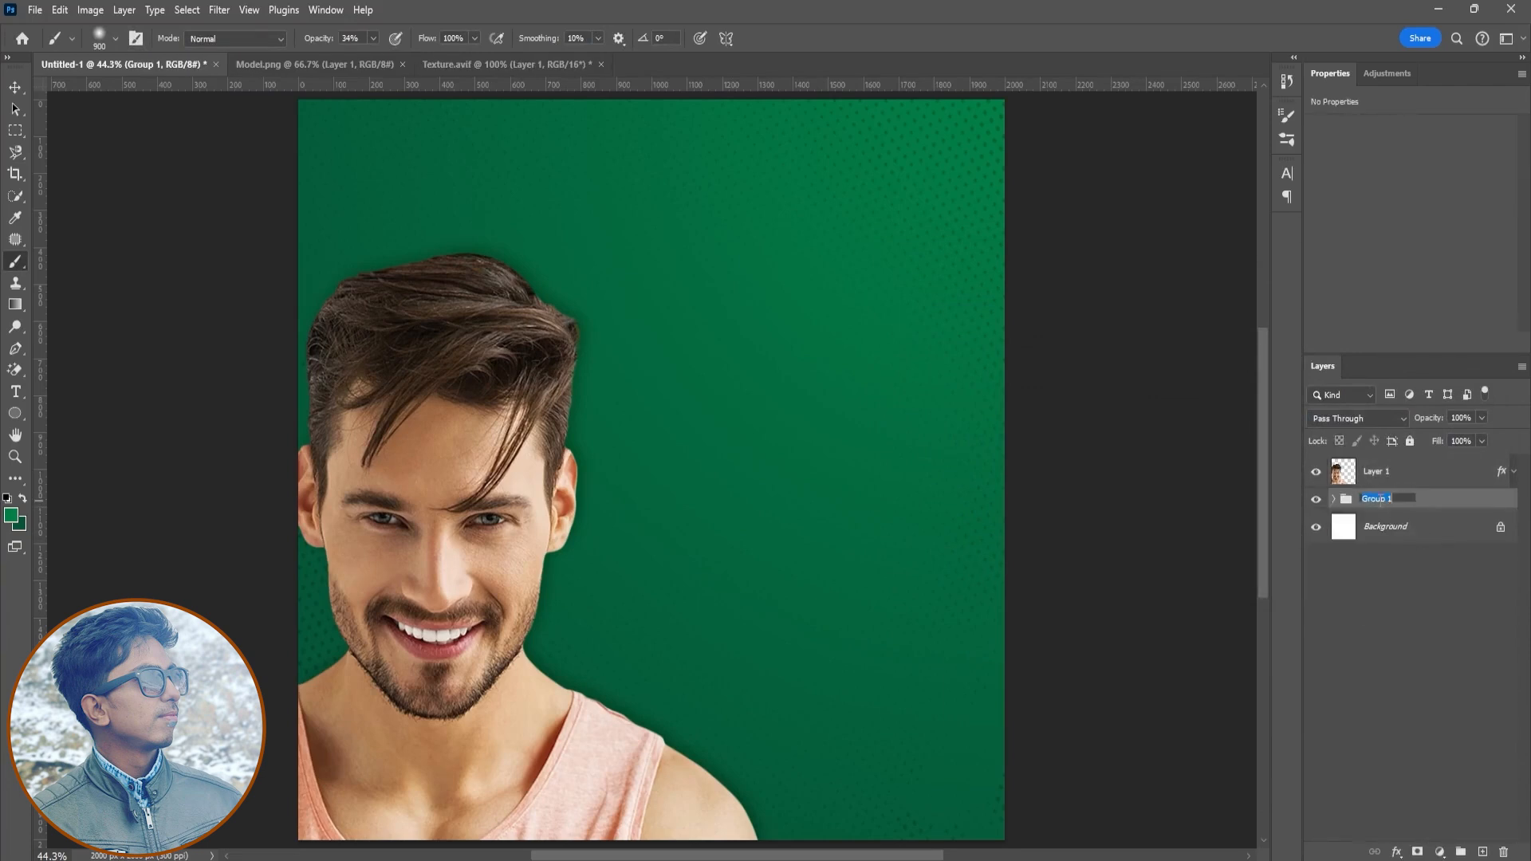
type("Background")
key("Return")
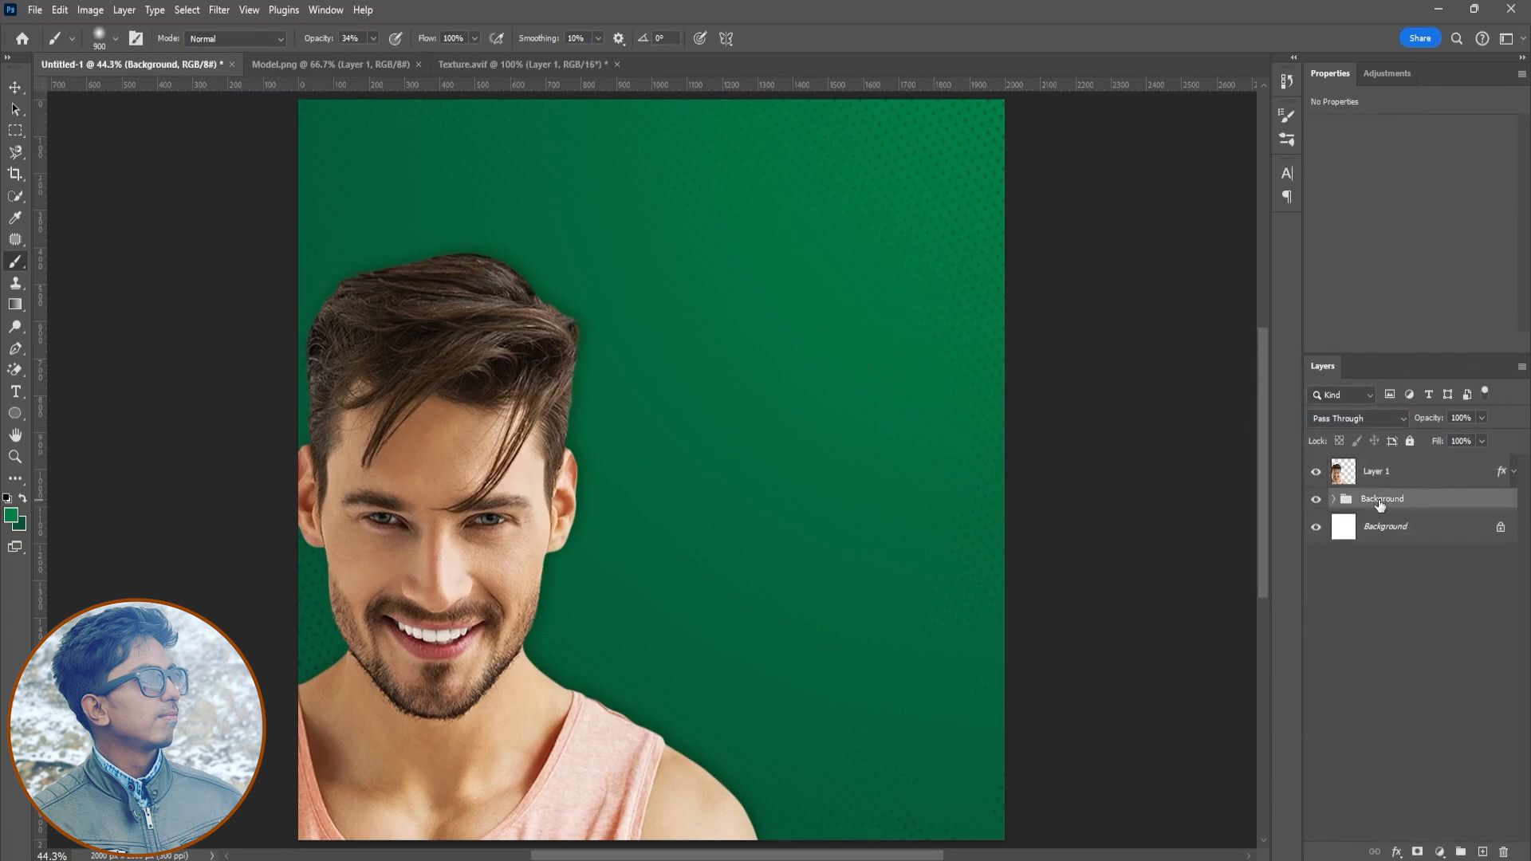
- Add a Brightness/Contrast adjustment above the model layer with brightness -17 and contrast 36
left_click(1384, 479)
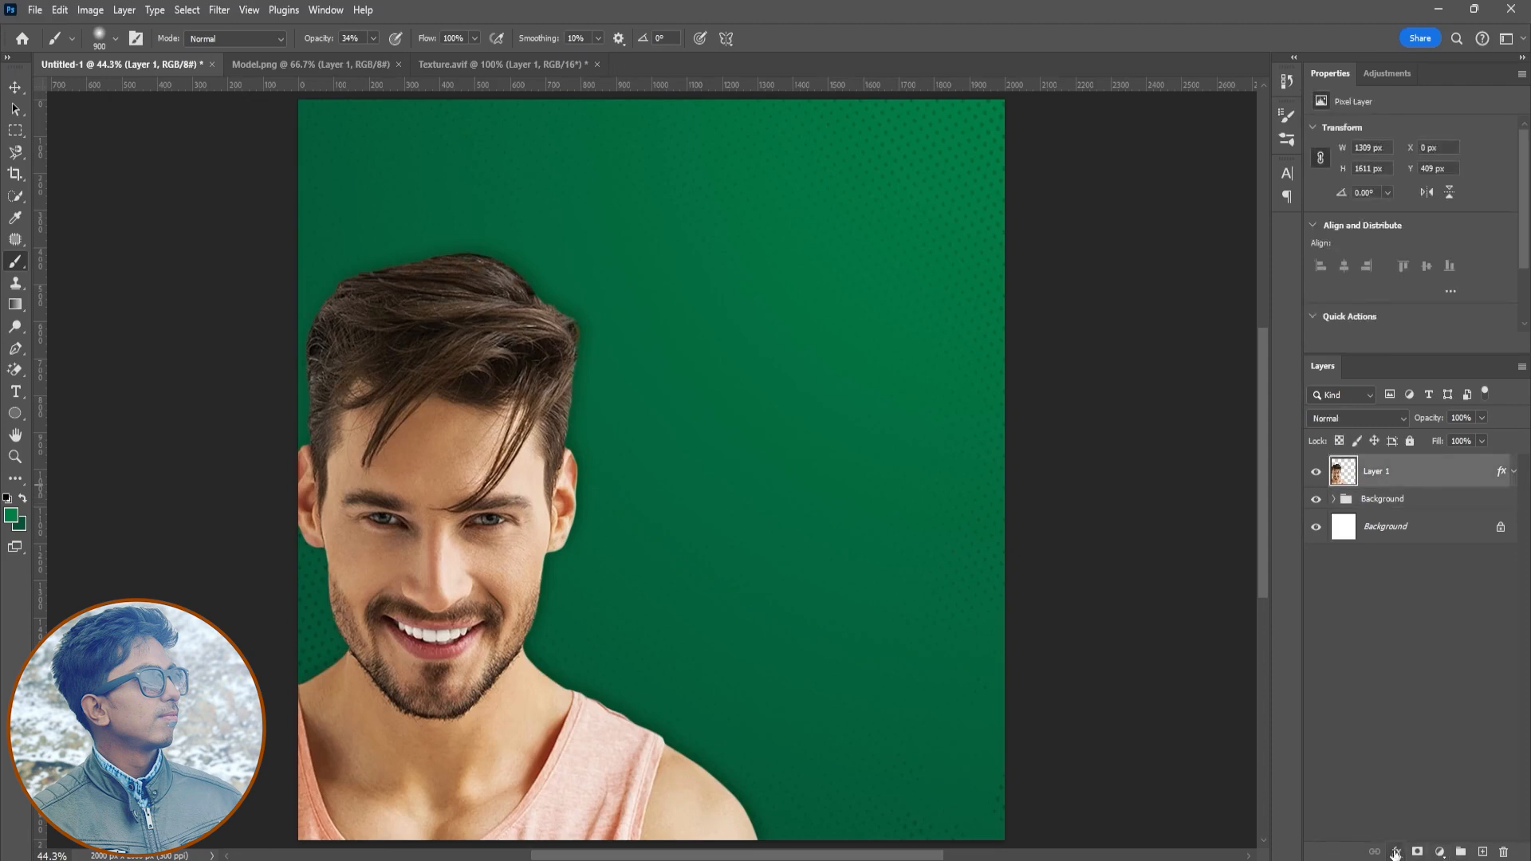
left_click(1440, 852)
left_click(1435, 618)
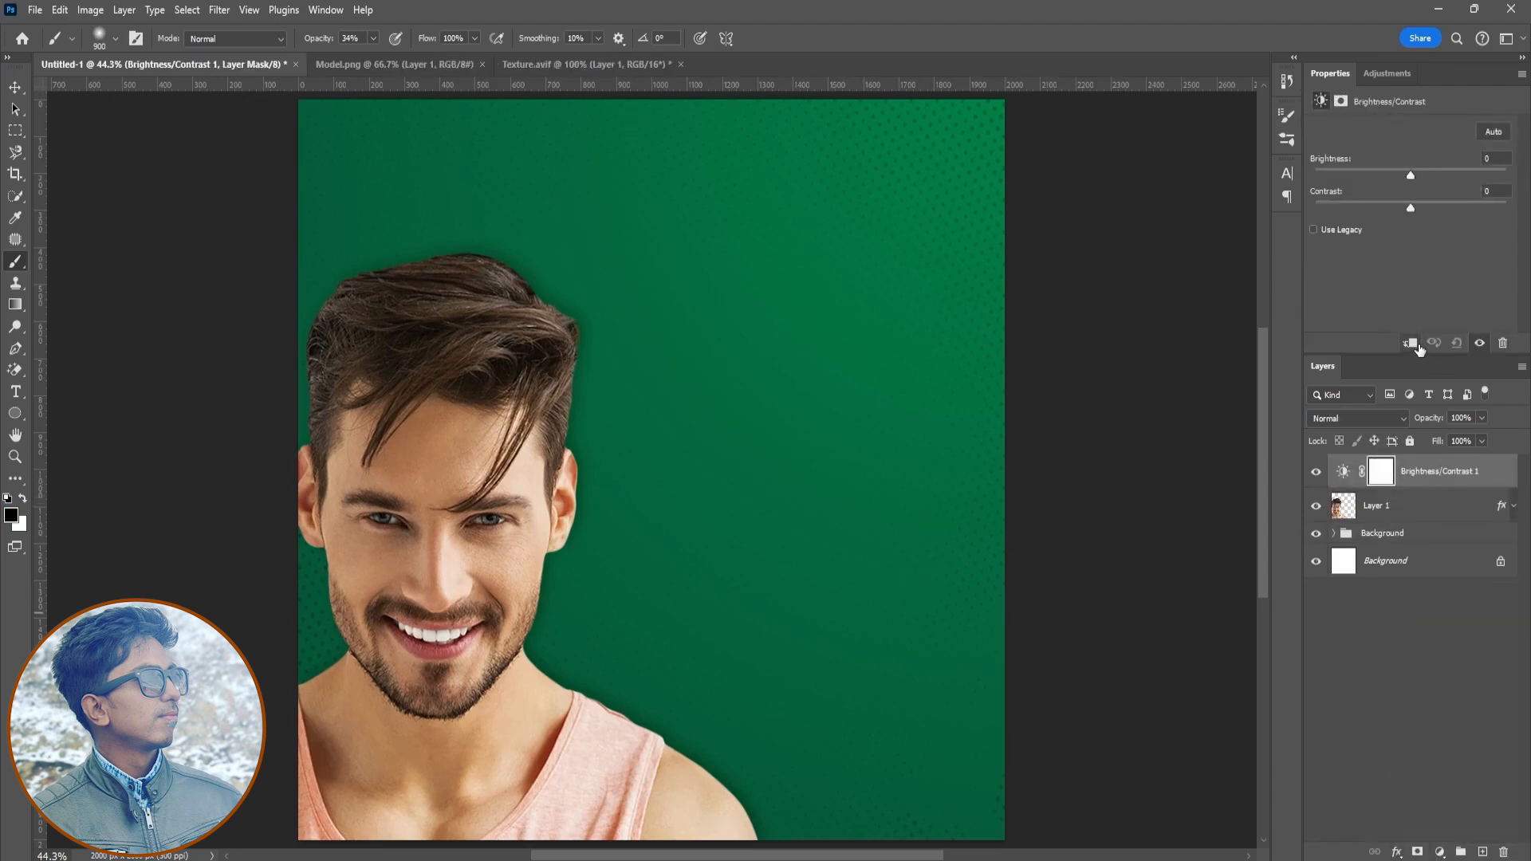
left_click_drag(1414, 176, 1419, 209)
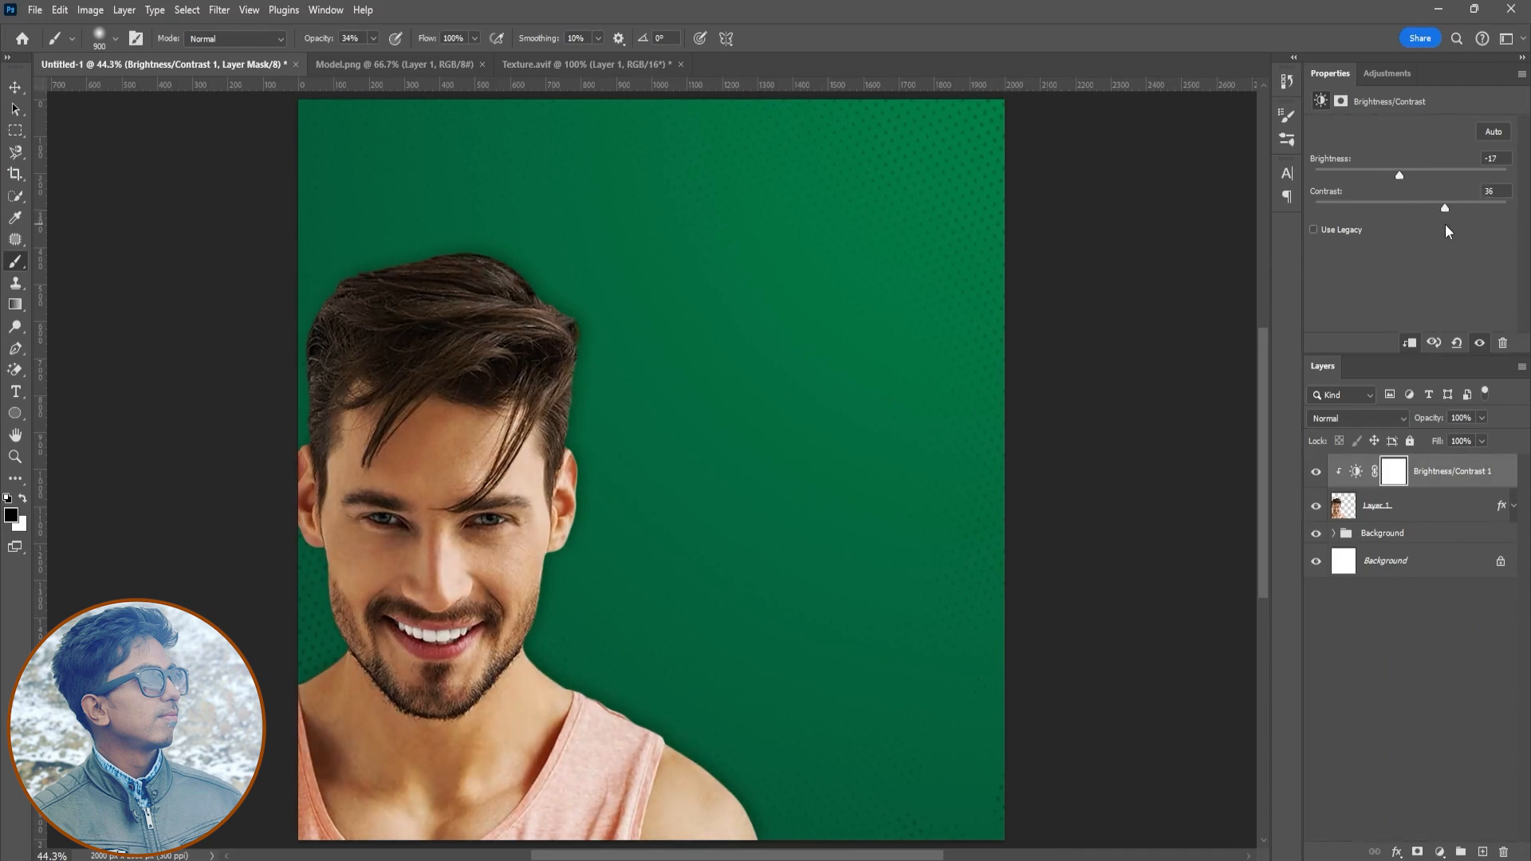
- Toggle the adjustment layer's visibility to compare the model before and after
left_click(1317, 472)
left_click(1317, 471)
left_click(1317, 471)
left_click(1317, 471)
- Group the model layer with its adjustment into a group named Model
left_click(1417, 517, "shift")
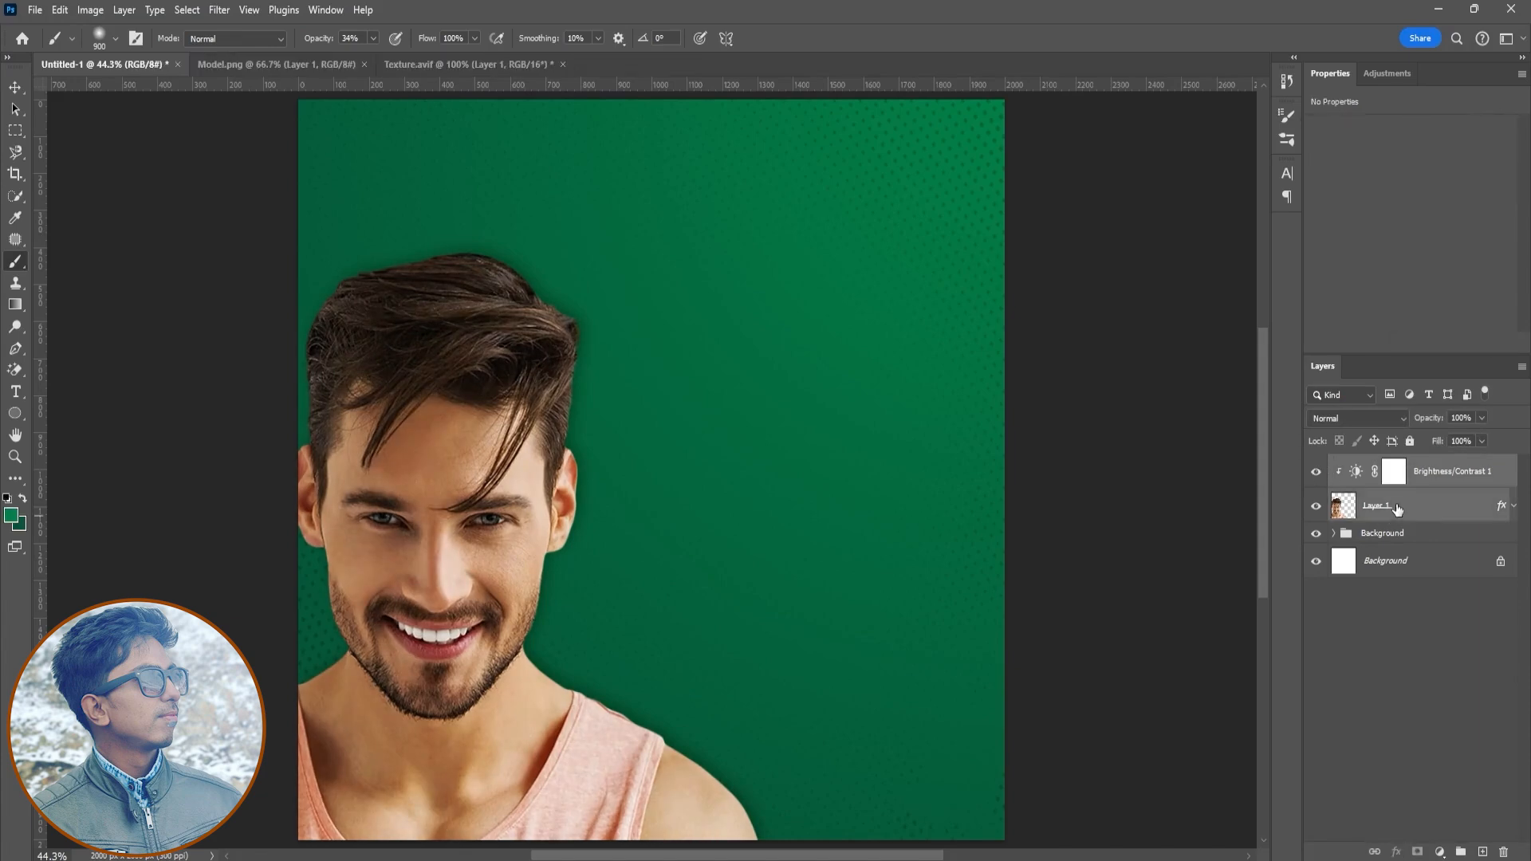
key("ctrl+g")
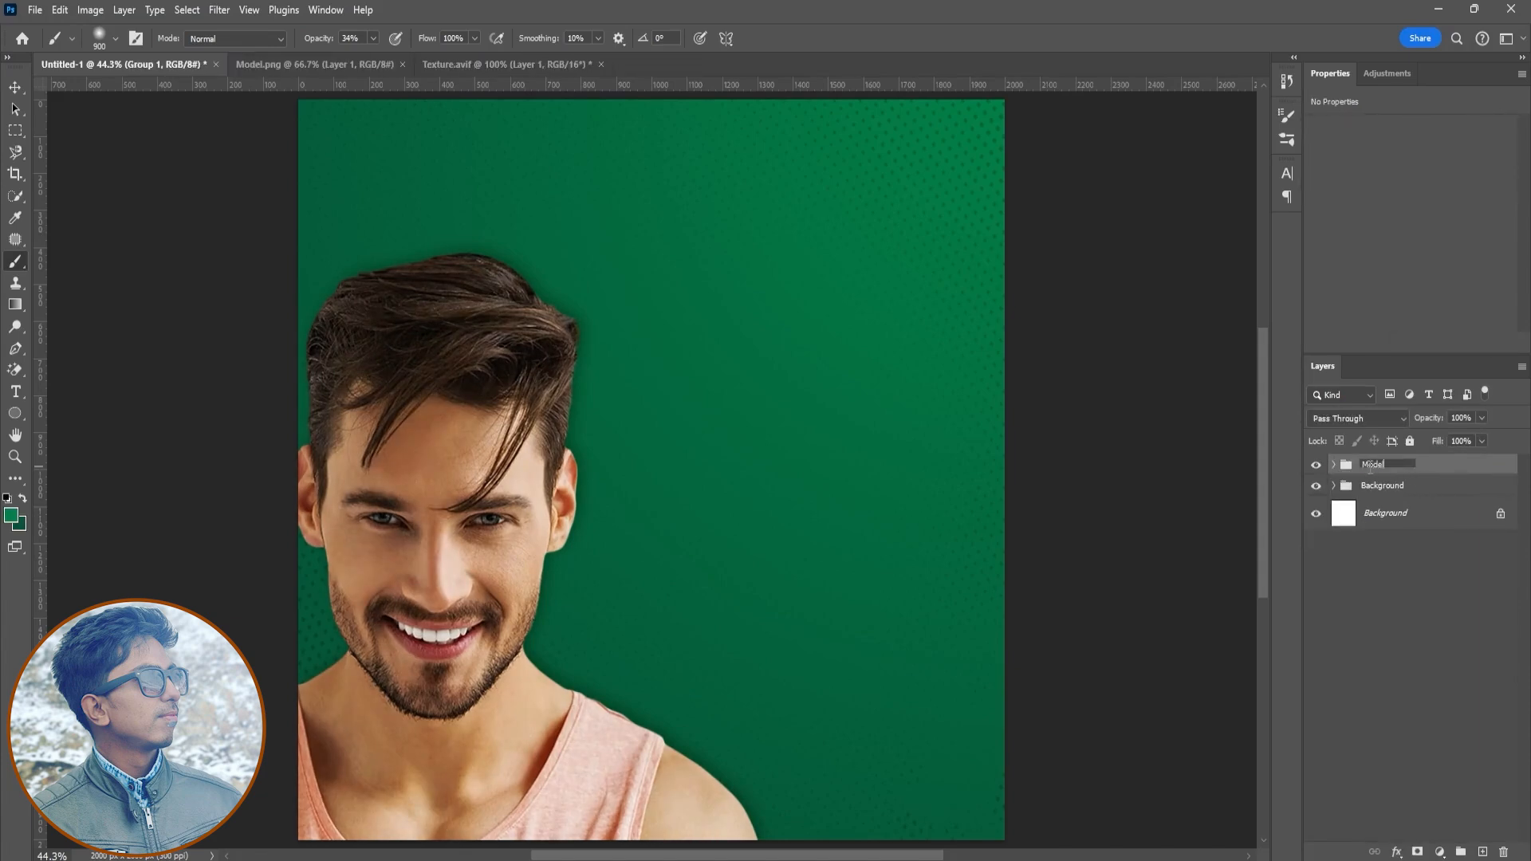
- Open the Himalaya face wash PNG and bring the product image into the poster
left_click(35, 10)
left_click(48, 45)
double_click(549, 298)
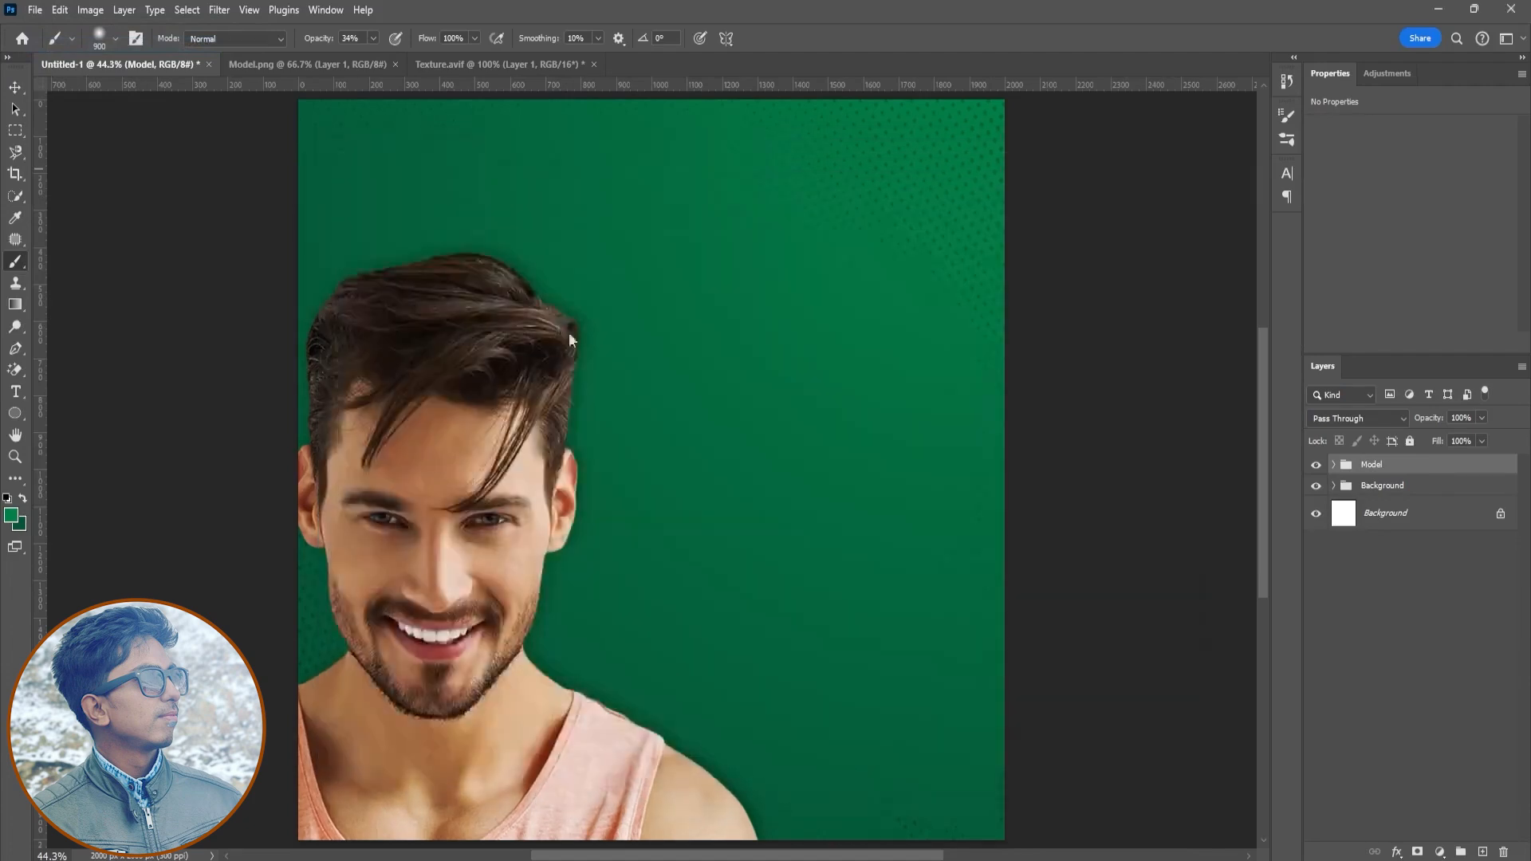
key("v")
left_click_drag(700, 523, 880, 582)
- Scale and position the face wash tube on the right side of the poster
key("ctrl+t")
left_click_drag(1017, 208, 980, 380)
left_click_drag(806, 523, 816, 579)
left_click_drag(931, 388, 951, 375)
left_click_drag(867, 526, 753, 599)
left_click_drag(839, 449, 787, 467)
left_click(791, 44)
left_click_drag(679, 566, 803, 573)
left_click_drag(945, 681, 925, 678)
left_click_drag(844, 510, 815, 444)
- Draw a rectangle across the bottom of the poster, about 2280 × 384 px
right_click(14, 414)
left_click(61, 419)
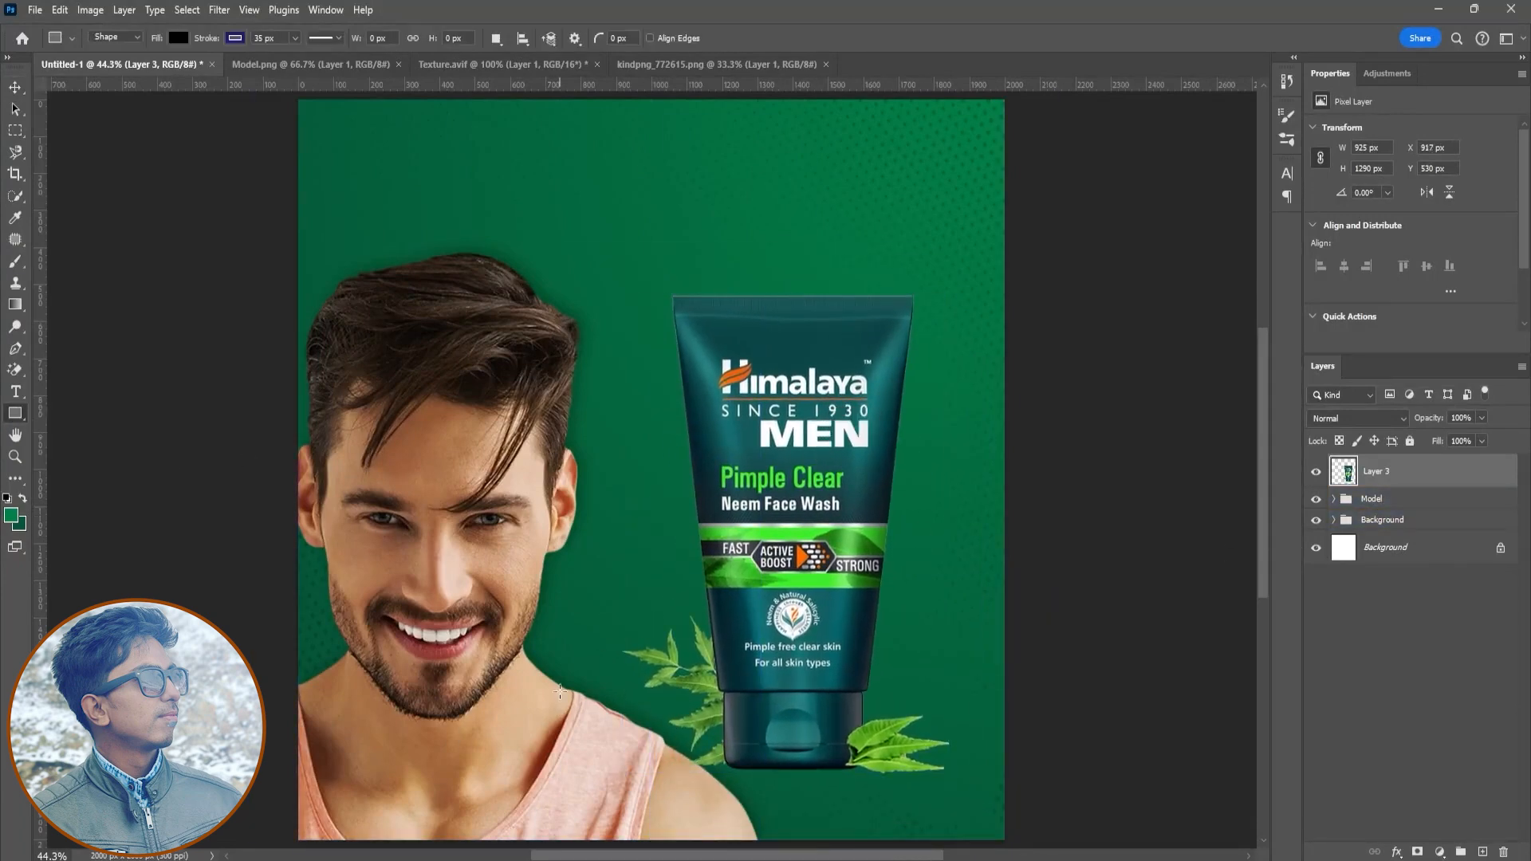
scroll(1025, 742, "down", 2)
left_click_drag(1029, 759, 223, 616)
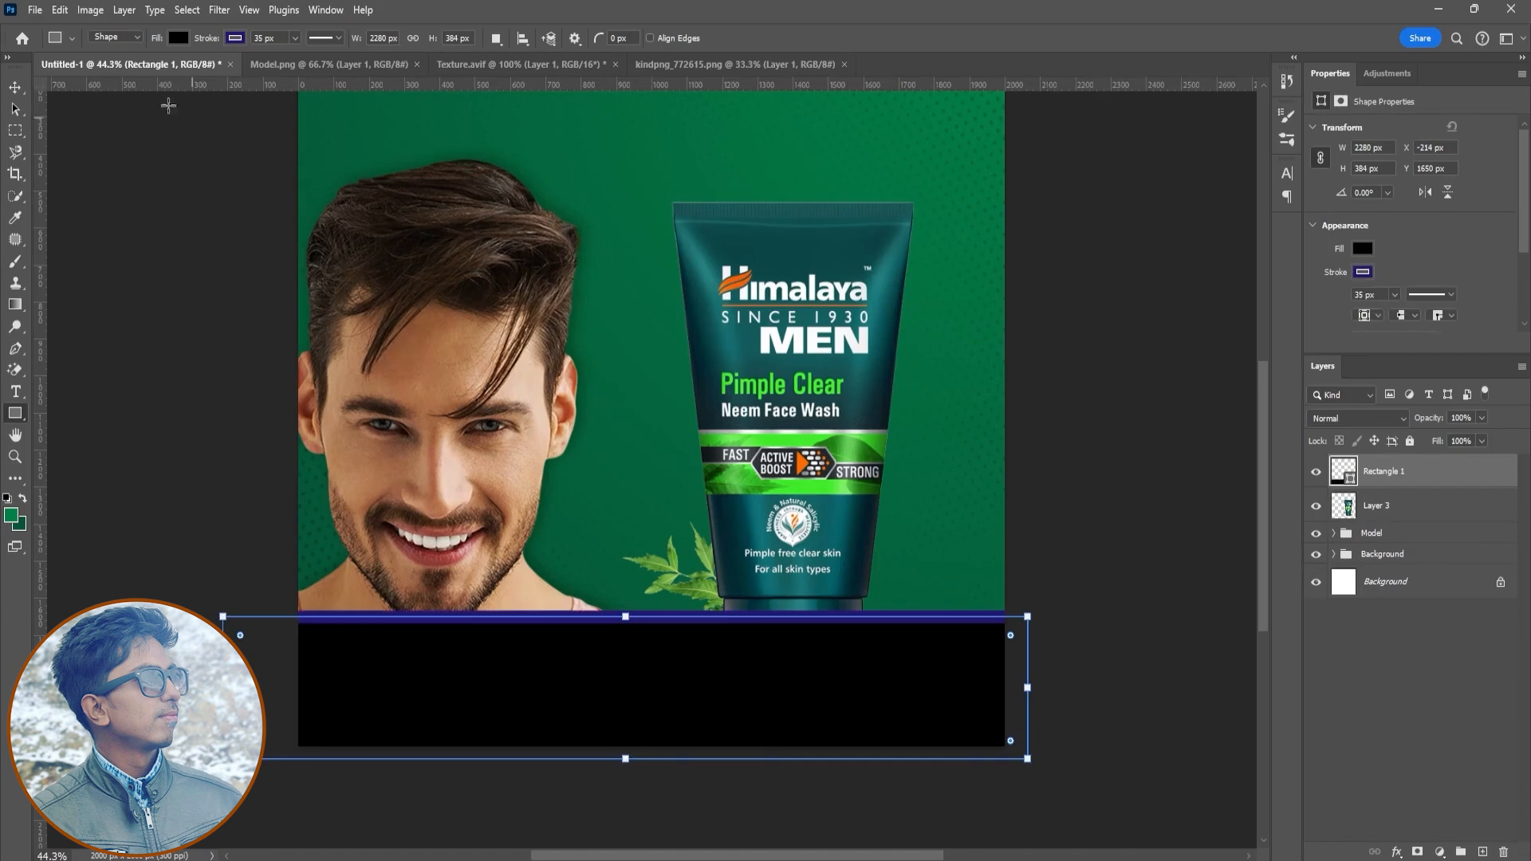
- Fill the rectangle with the recently used green and remove its stroke
left_click(178, 38)
left_click(84, 126)
left_click(236, 39)
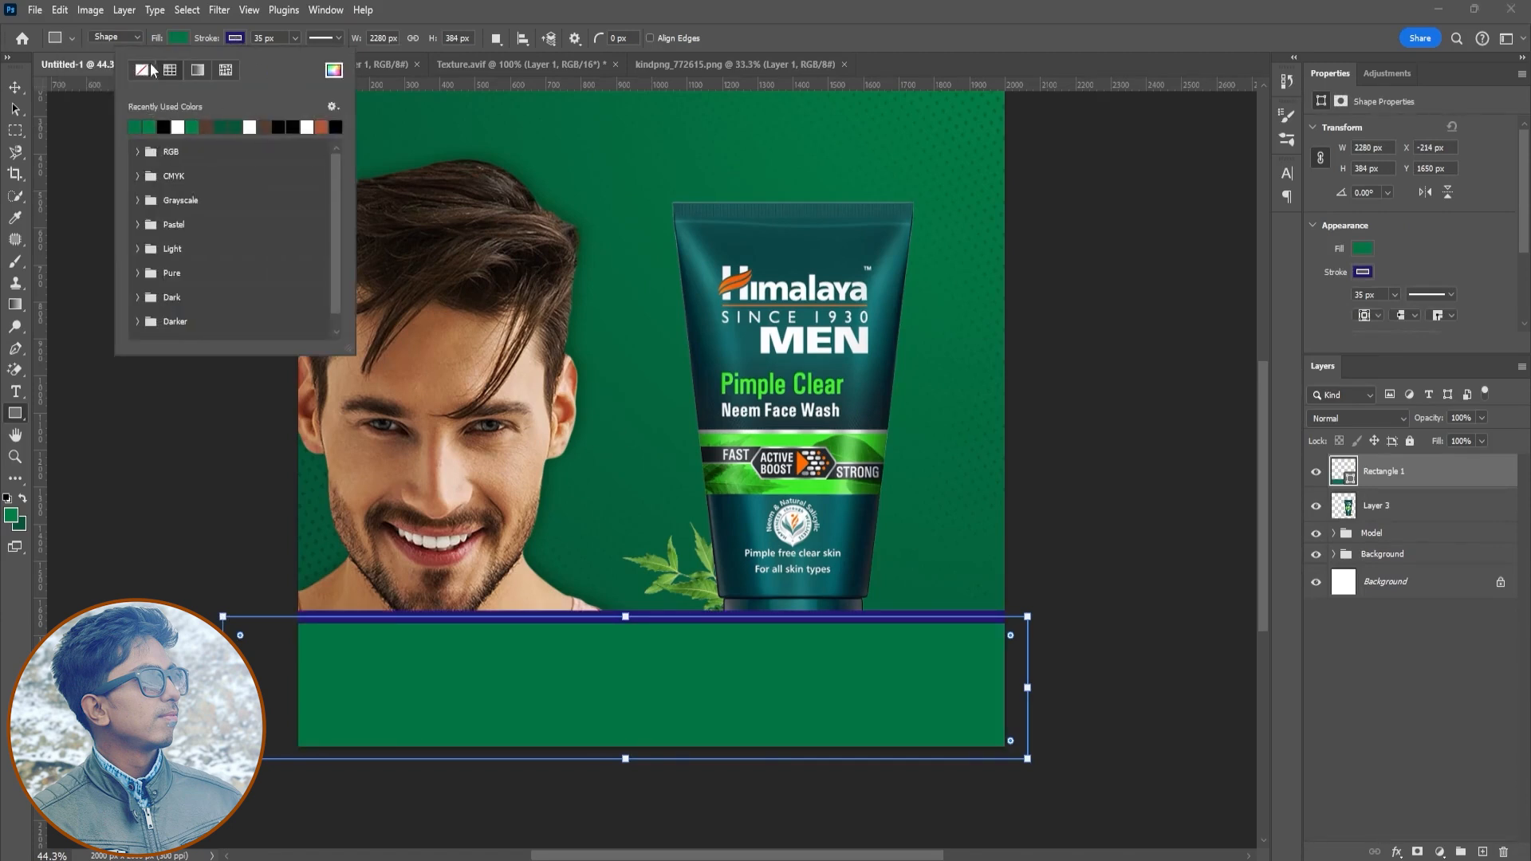
left_click(143, 70)
- Move the Model group upward so the model sits above the bottom band
key("v")
left_click(1370, 678)
left_click(1372, 539)
left_click_drag(501, 466, 501, 328)
scroll(677, 526, "down", 2)
left_click_drag(727, 245, 680, 308)
left_click(791, 42)
- Reduce the rectangle's height to about 248 px to form a narrower green band
left_click(1374, 474)
left_click_drag(648, 578, 648, 607)
left_click(777, 40)
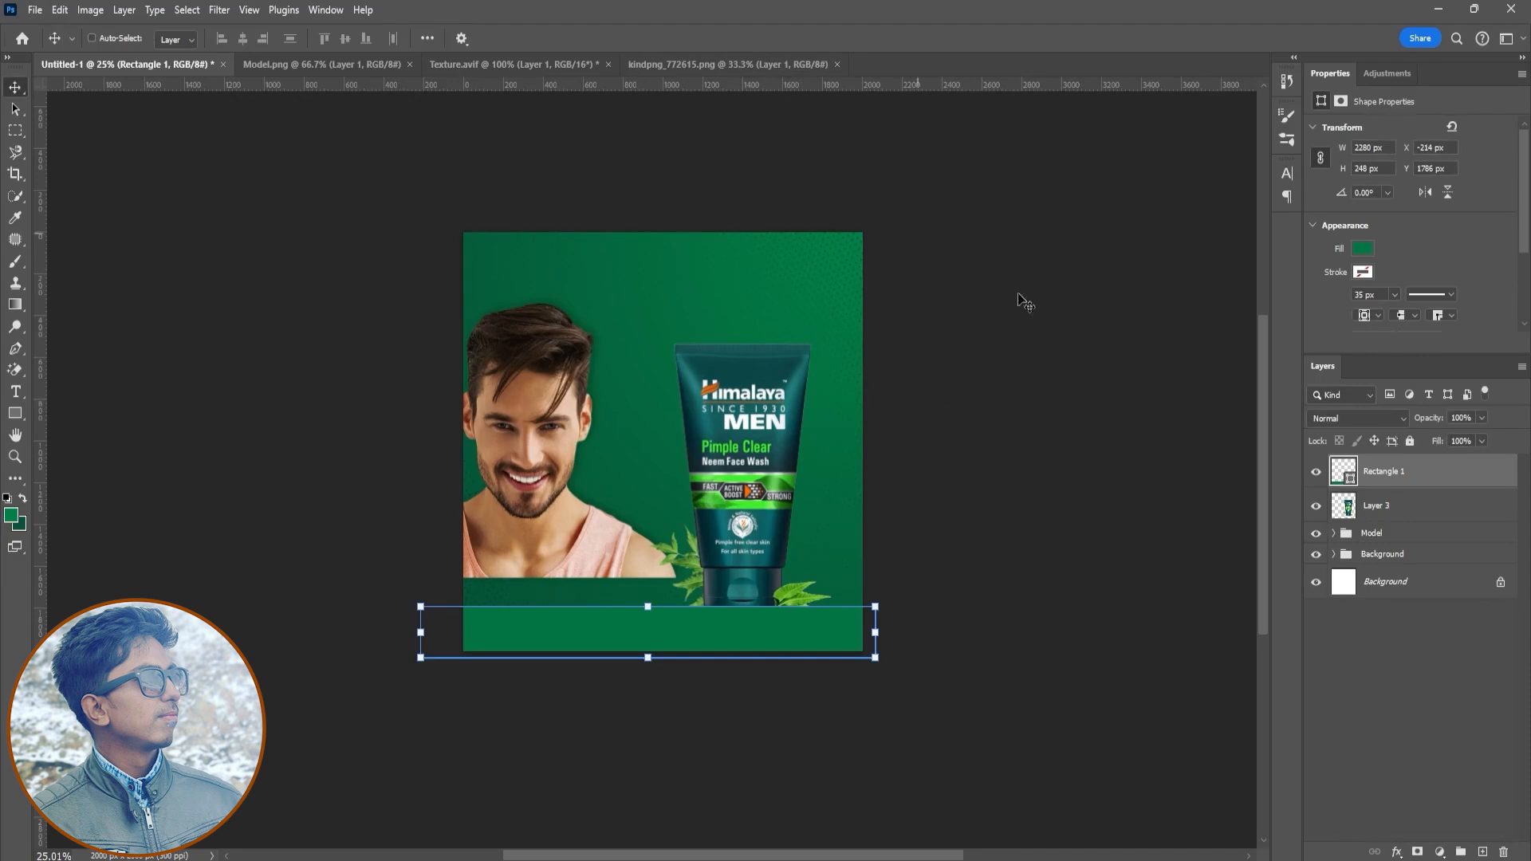
- Reposition the model group and the face wash tube so both rest on the green band
left_click(1378, 535)
left_click_drag(576, 510, 555, 544)
left_click(1415, 502)
left_click_drag(714, 530, 777, 534)
- Bring the face wash layer above the rectangle and adjust its position over the band
key("ctrl+bracketright")
left_click_drag(847, 362, 827, 391)
left_click_drag(773, 482, 753, 520)
left_click(788, 39)
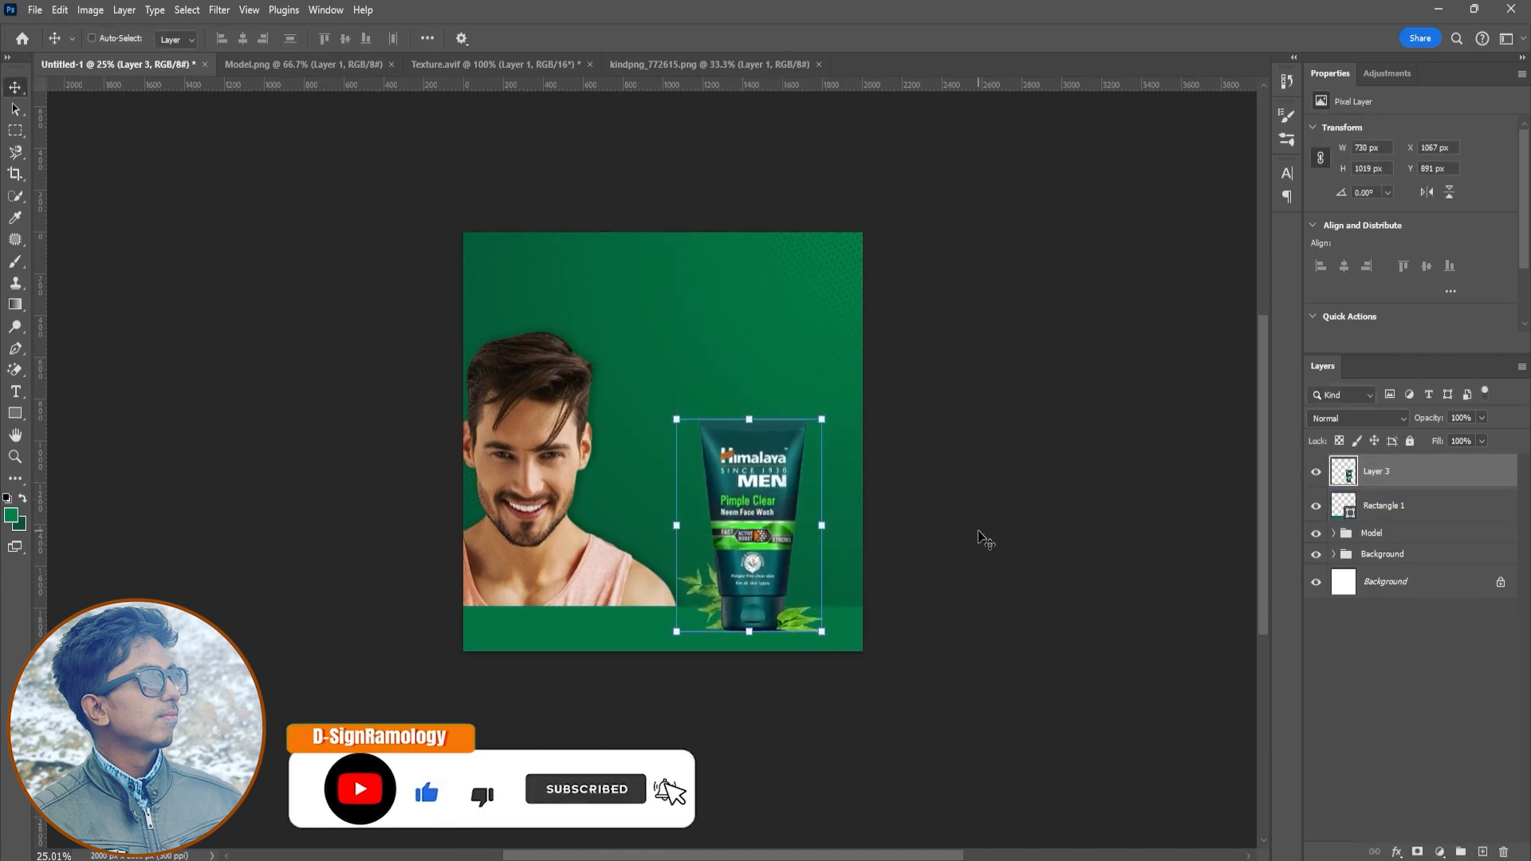
- Scale the face wash tube up slightly to about 104%
left_click_drag(822, 632, 769, 599)
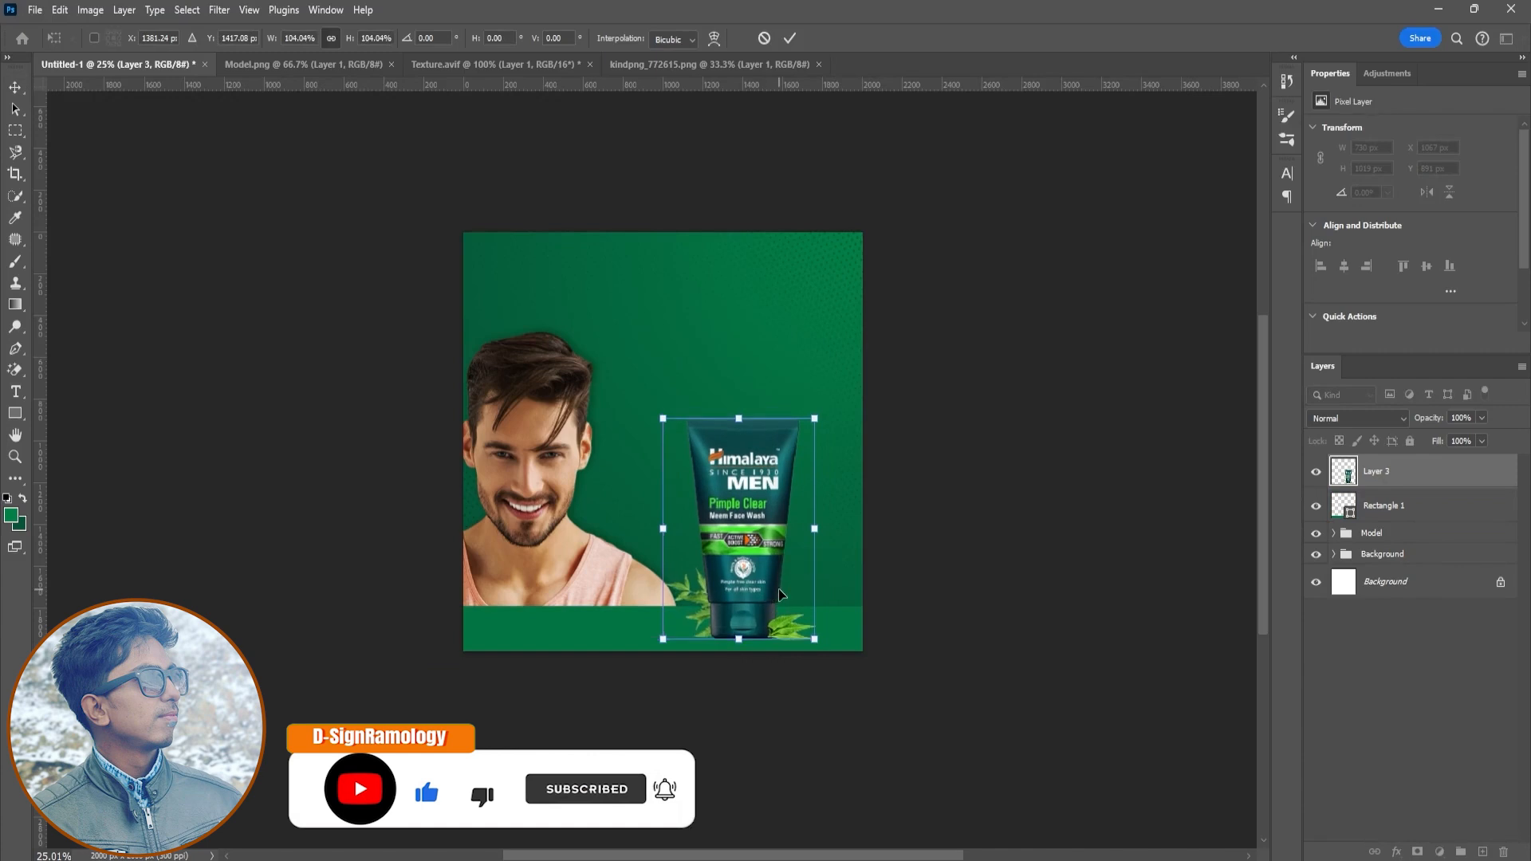
scroll(806, 602, "up", 2)
left_click(790, 38)
- Duplicate the face wash tube layer
left_click(1316, 471)
left_click(1316, 472)
right_click(1399, 481)
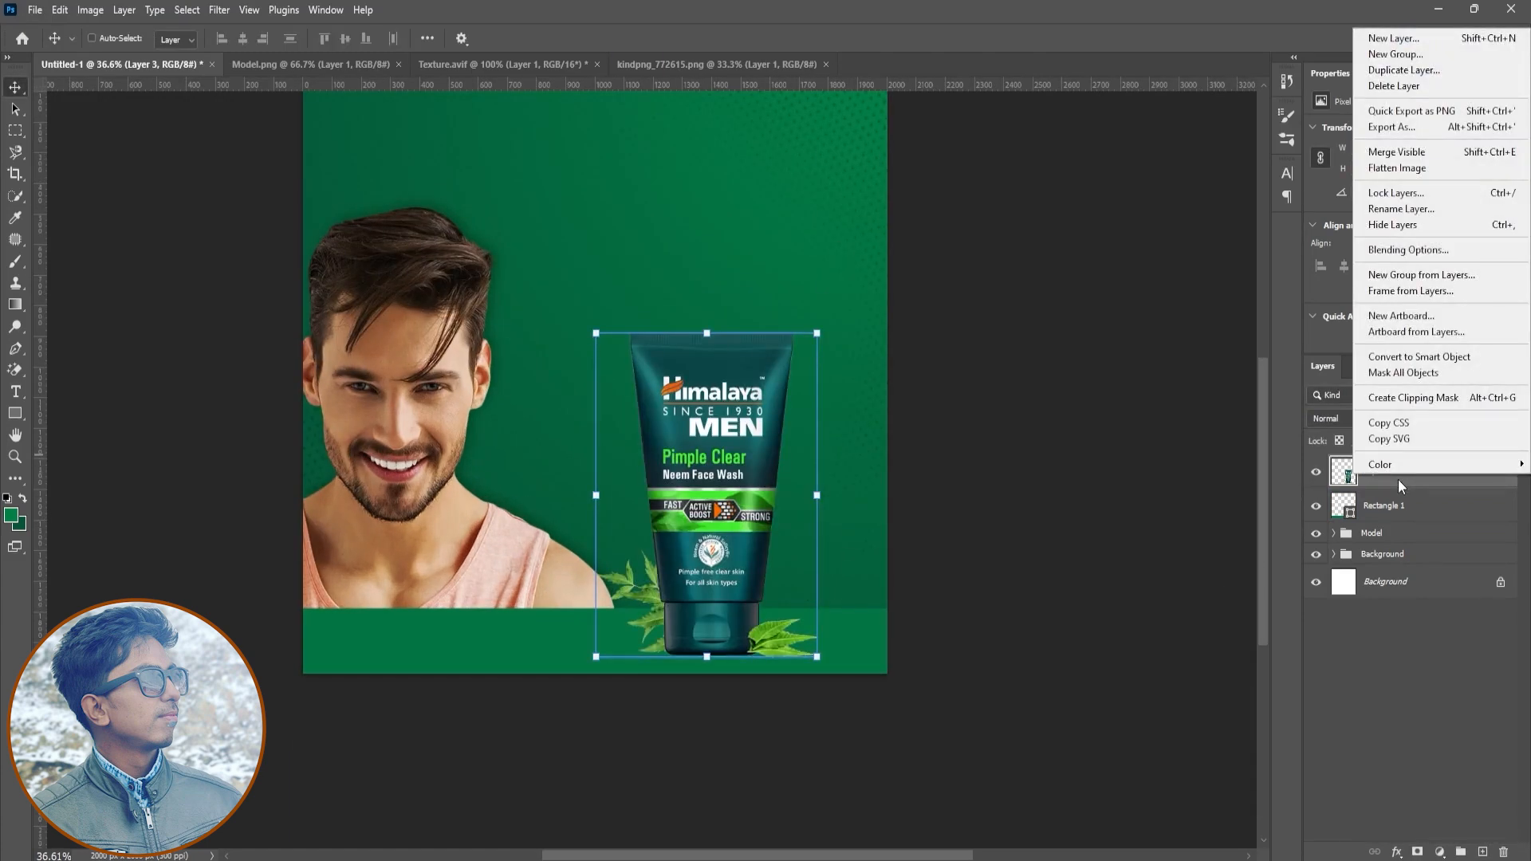
left_click(1412, 71)
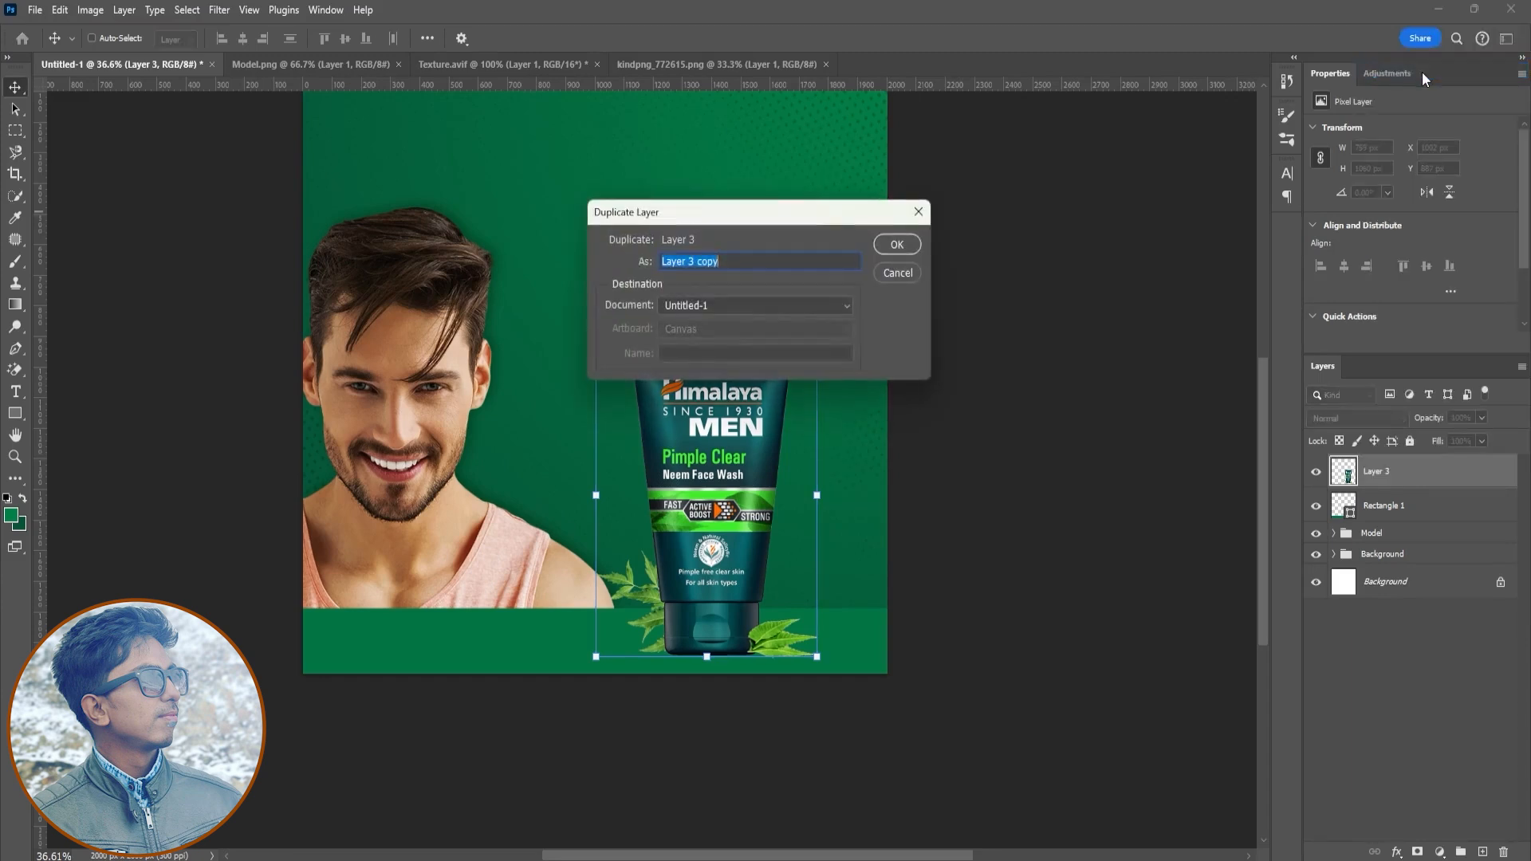
left_click(906, 252)
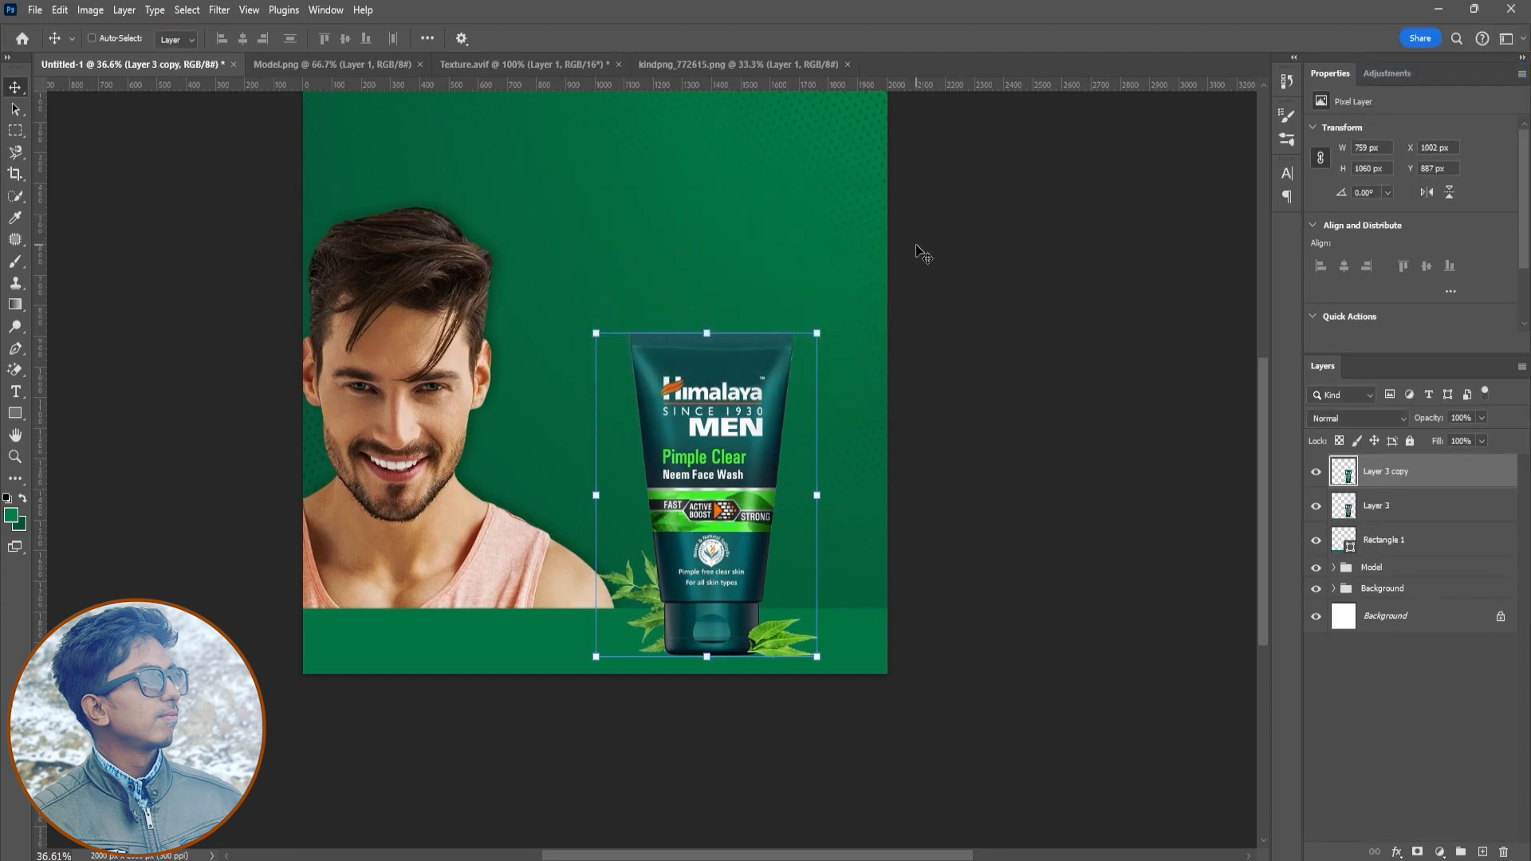
- Flip the duplicate tube upside down and place it directly beneath the original as a reflection
key("ctrl+t")
left_click(706, 649, "alt")
left_click_drag(863, 313, 618, 843)
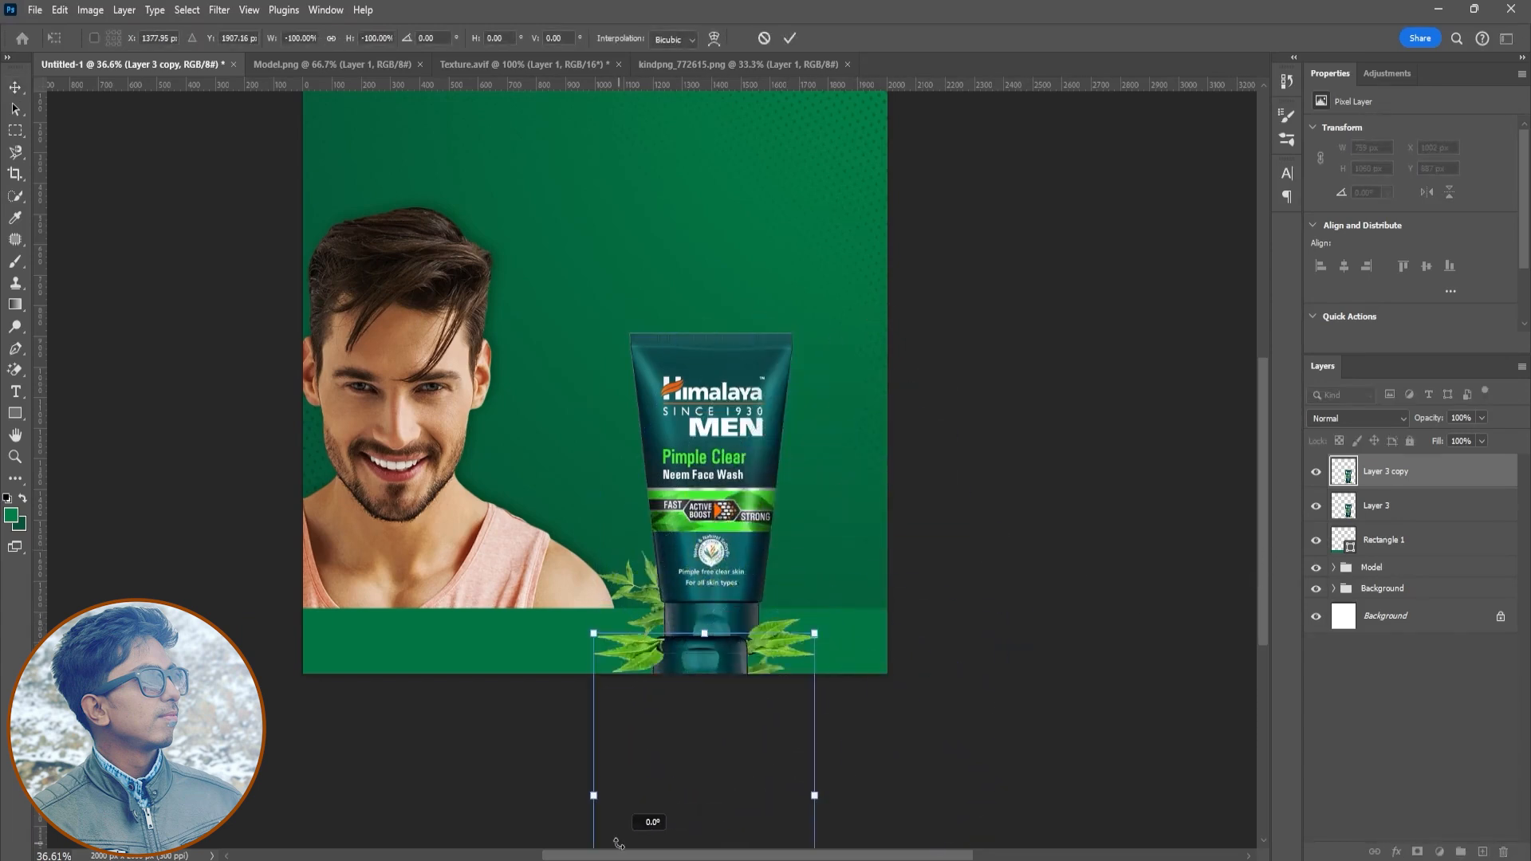
left_click_drag(694, 710, 714, 708)
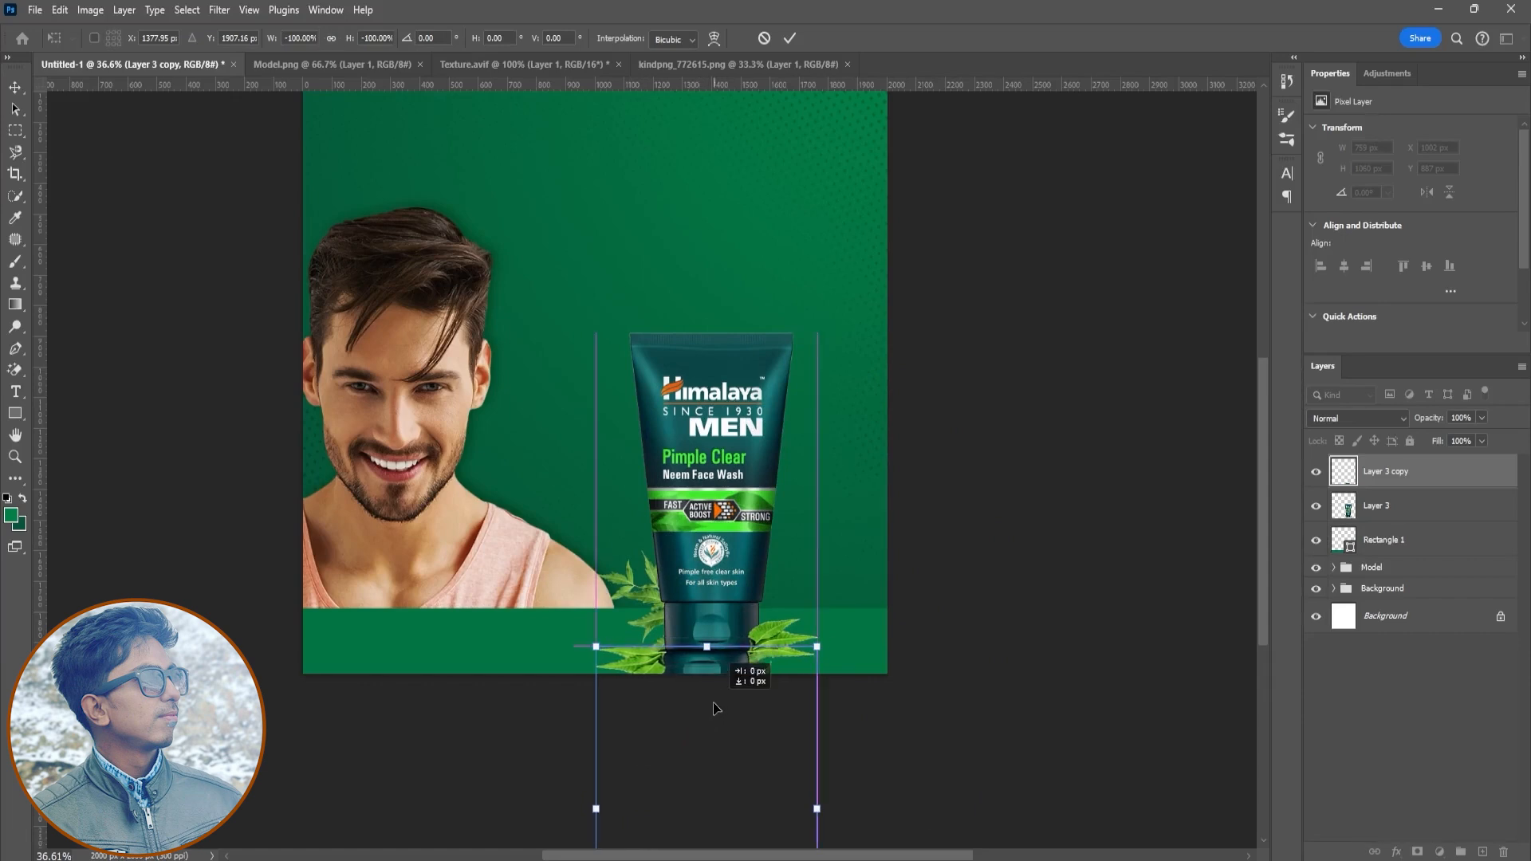
right_click(739, 671)
left_click(792, 638)
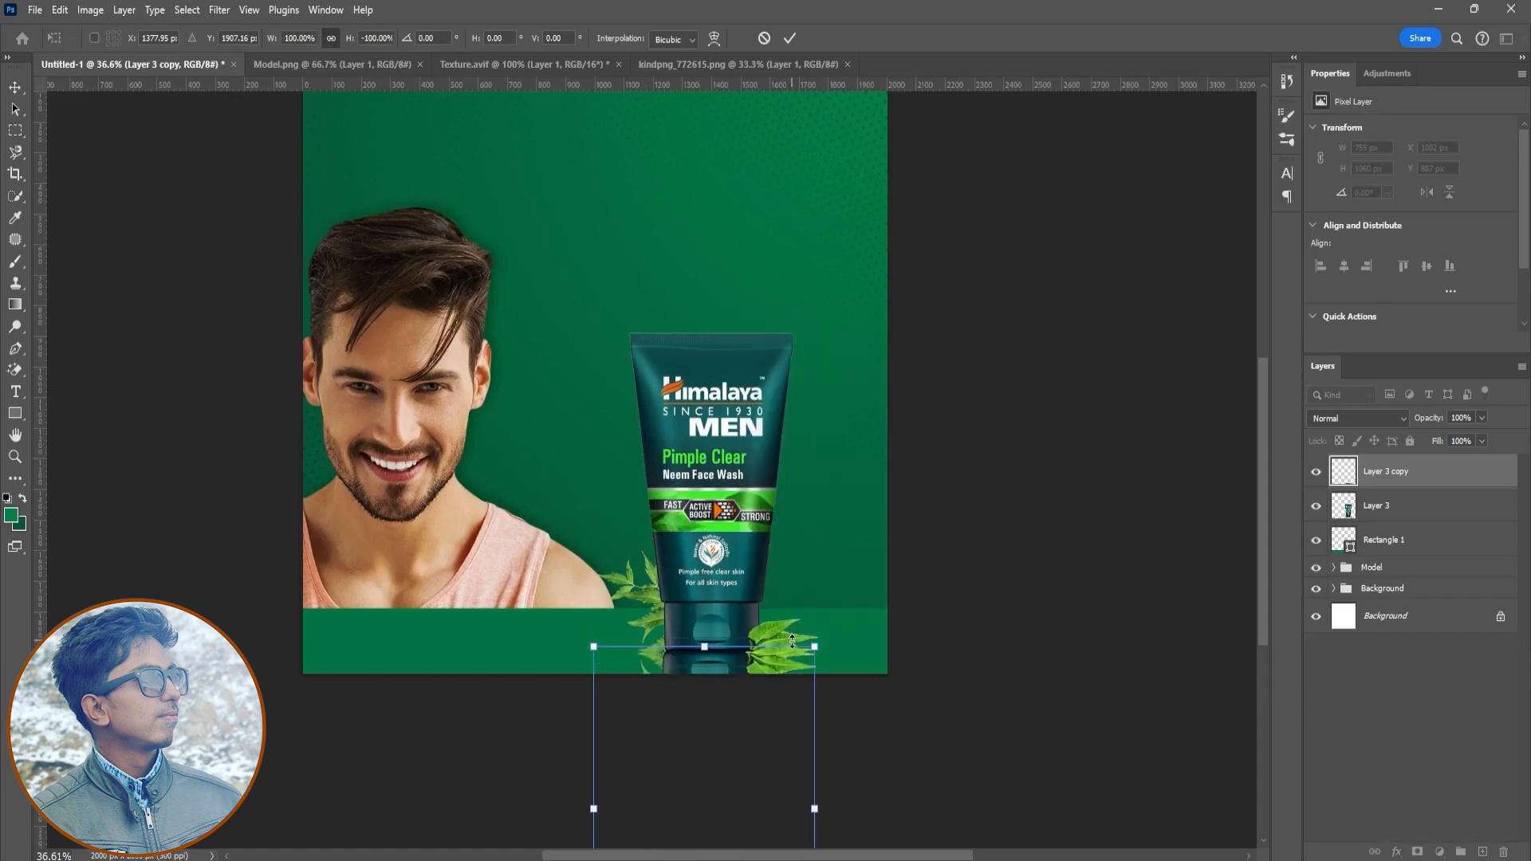
left_click(789, 39)
- Move the tube and its reflection upward together
left_click(1376, 505, "shift")
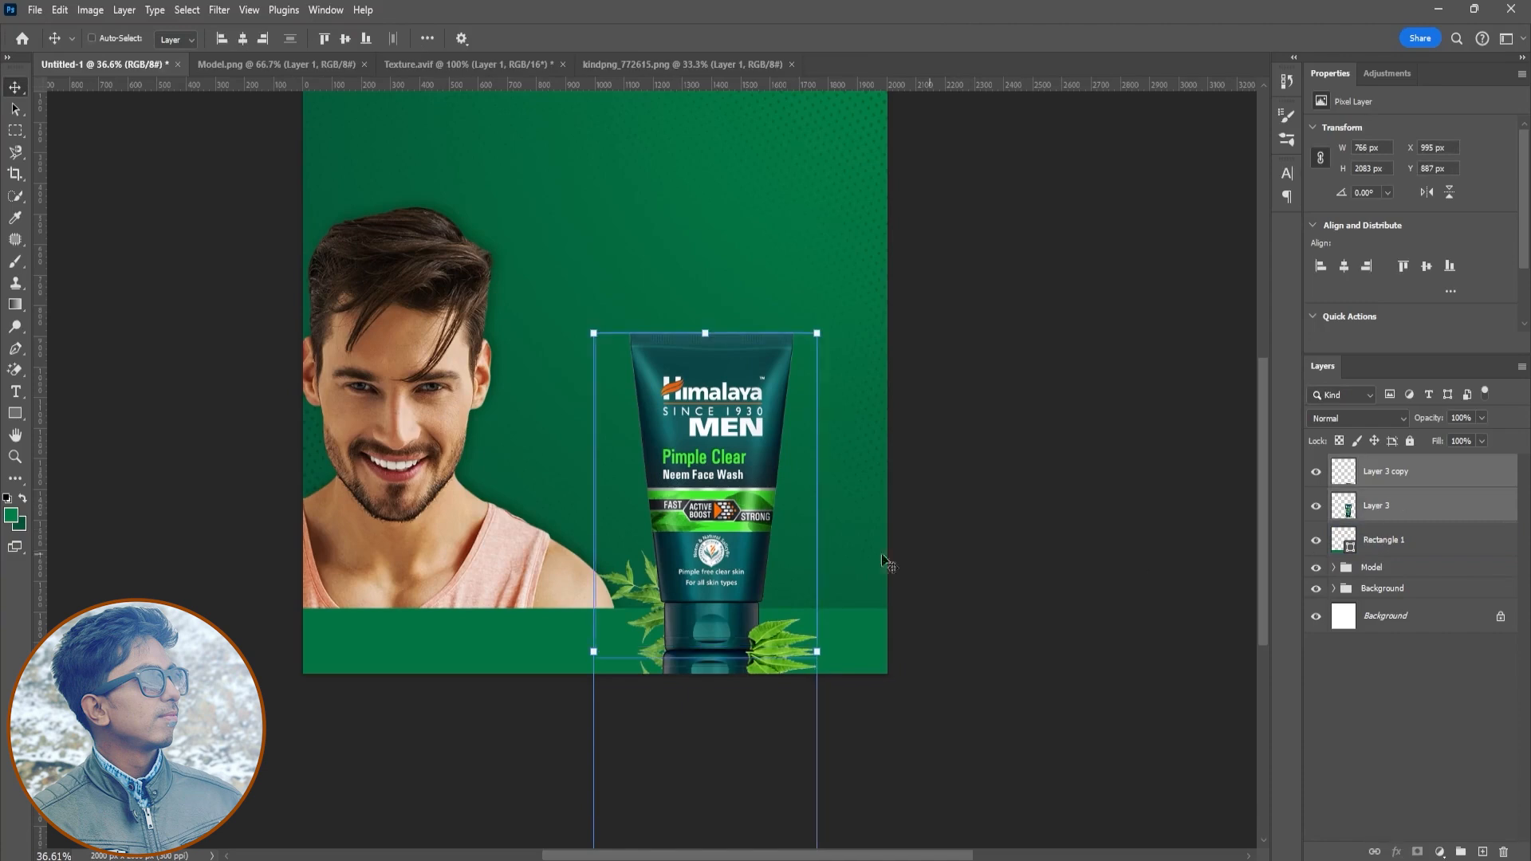
left_click_drag(888, 557, 753, 327)
- Try to fade the reflection with a gradient layer mask, then remove the mask
left_click(1366, 483)
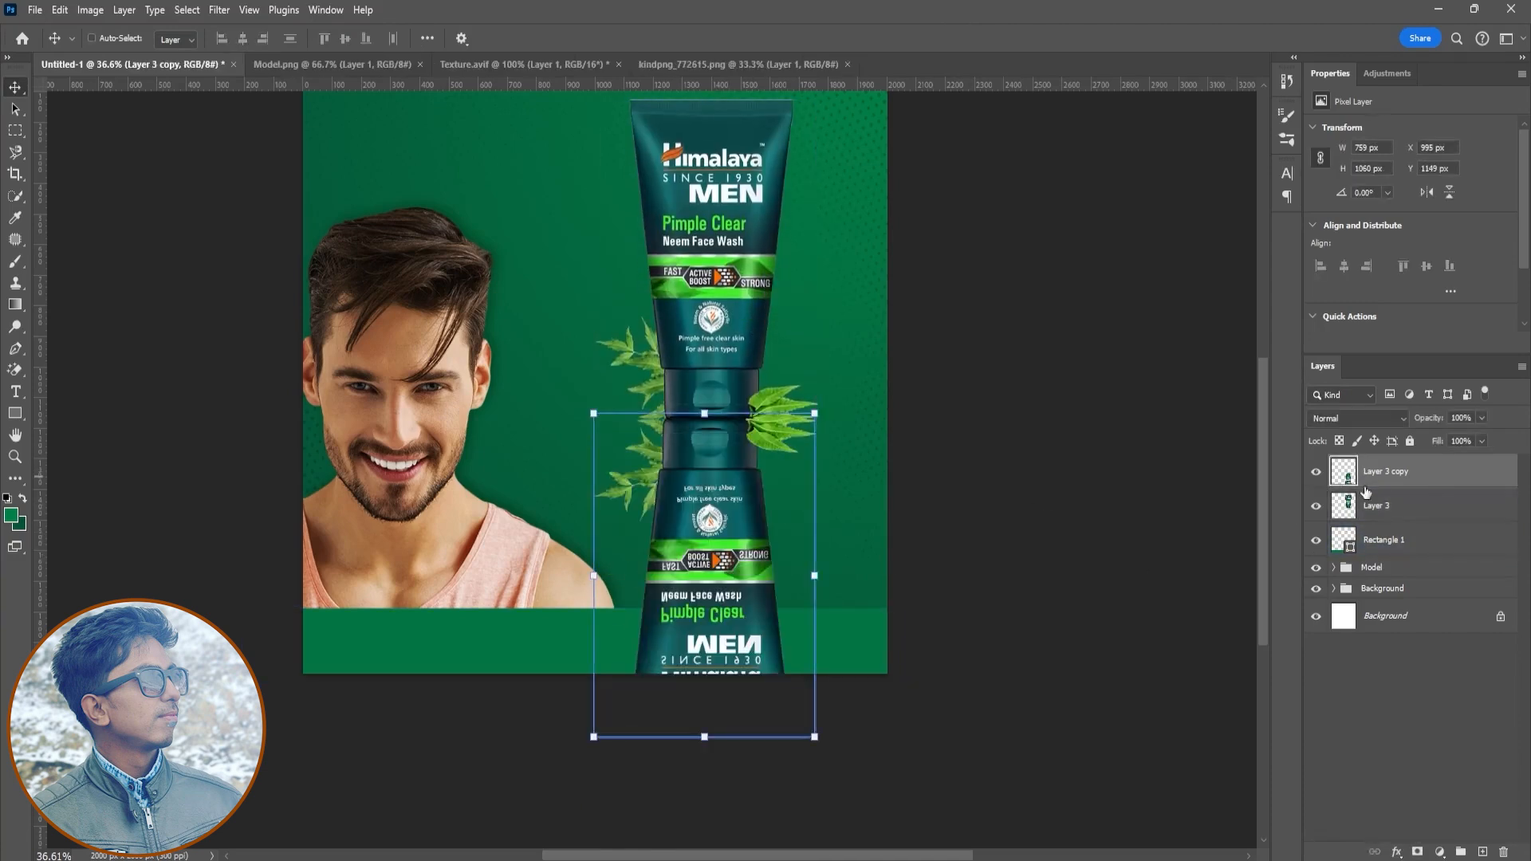
left_click(1417, 852)
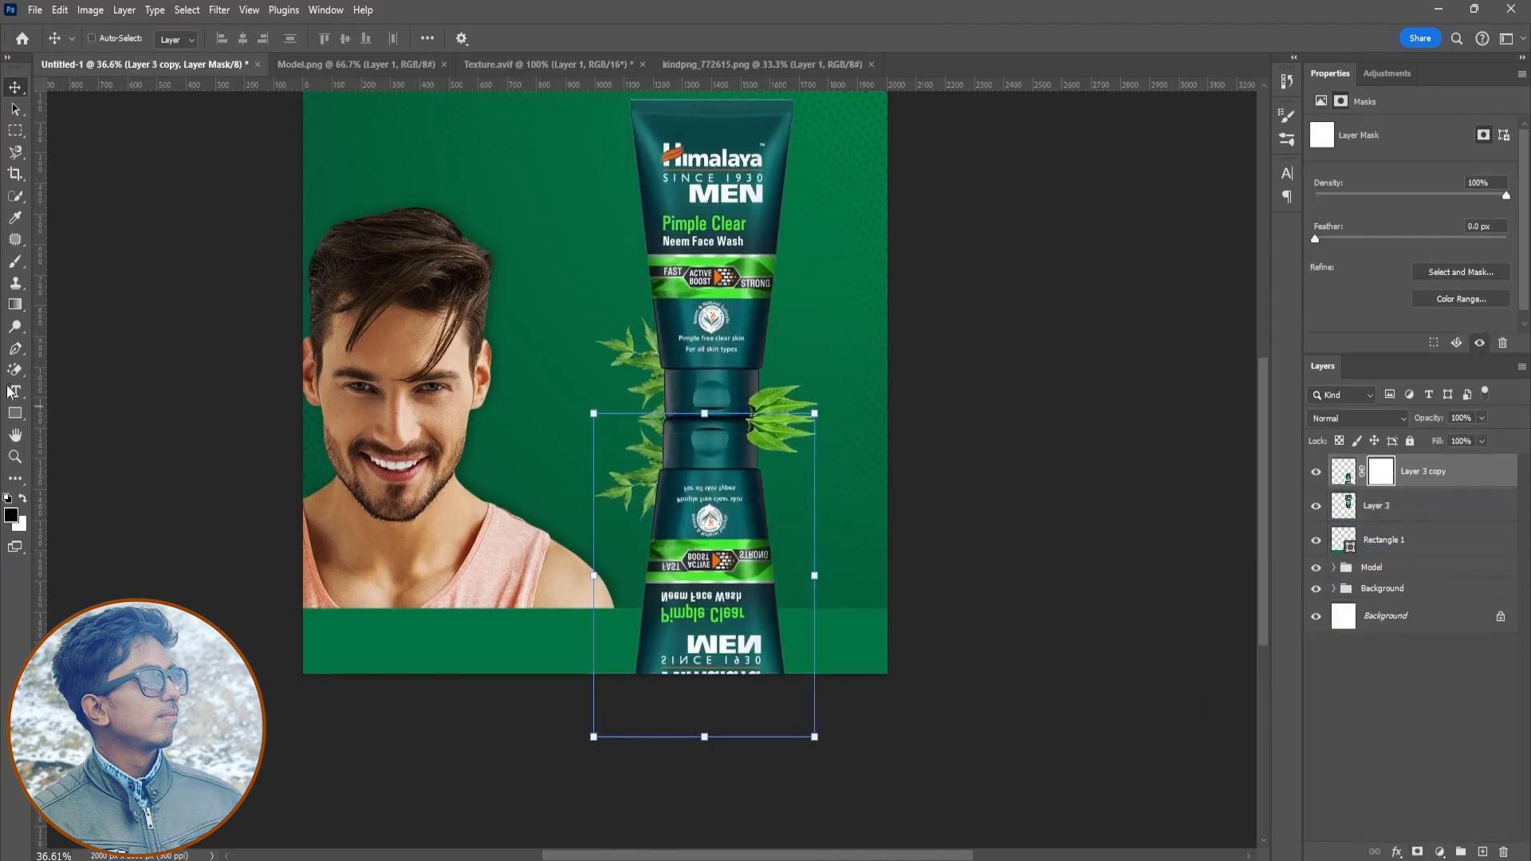
left_click(16, 304)
left_click_drag(710, 657, 710, 558)
key("ctrl+z")
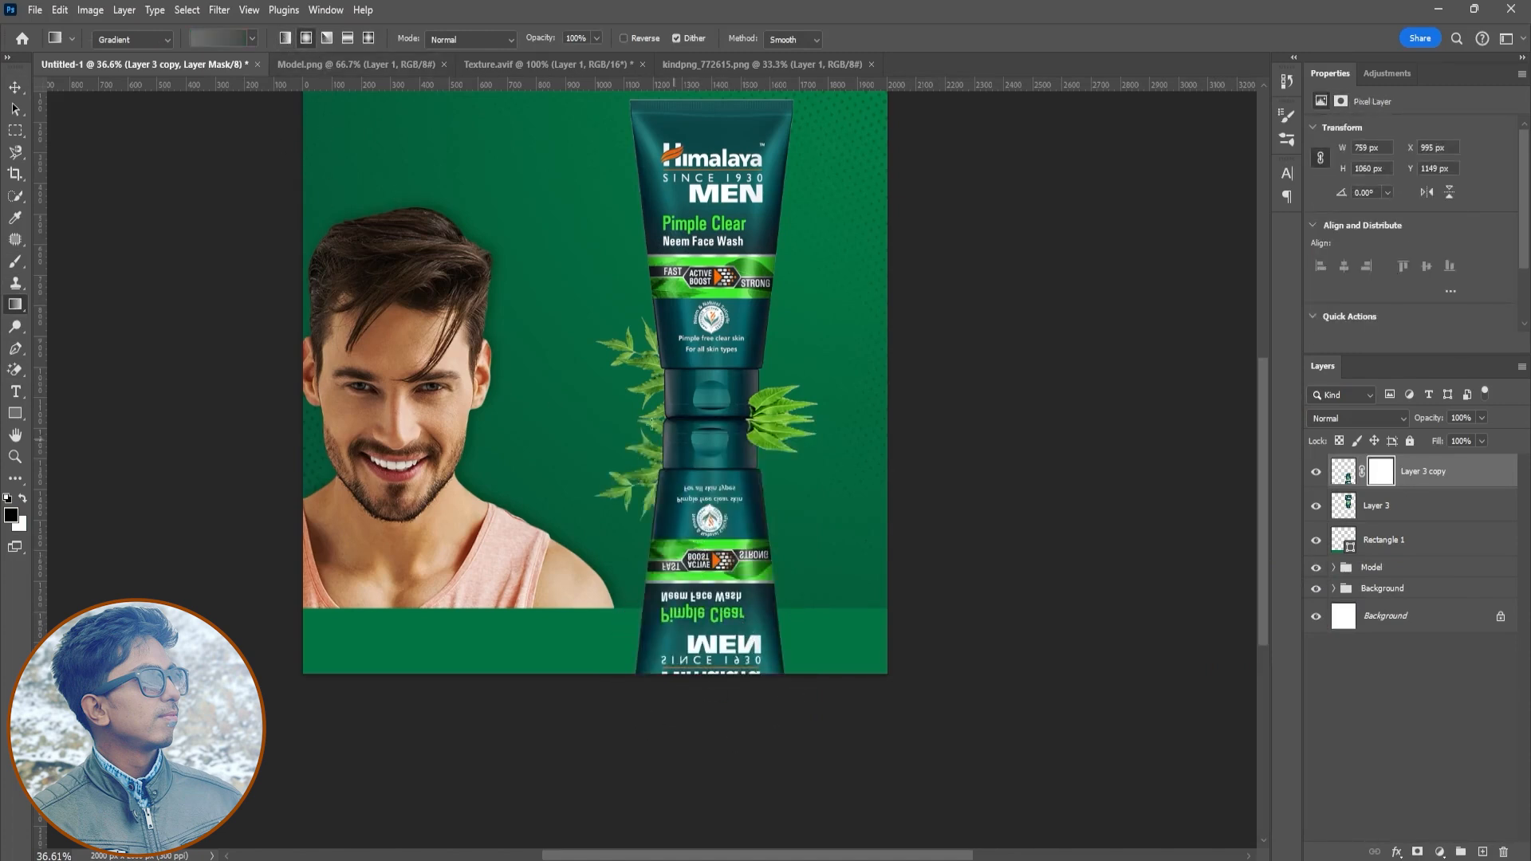
left_click(235, 46)
double_click(183, 98)
left_click_drag(714, 422, 714, 816)
left_click(624, 38)
left_click_drag(714, 816, 715, 484)
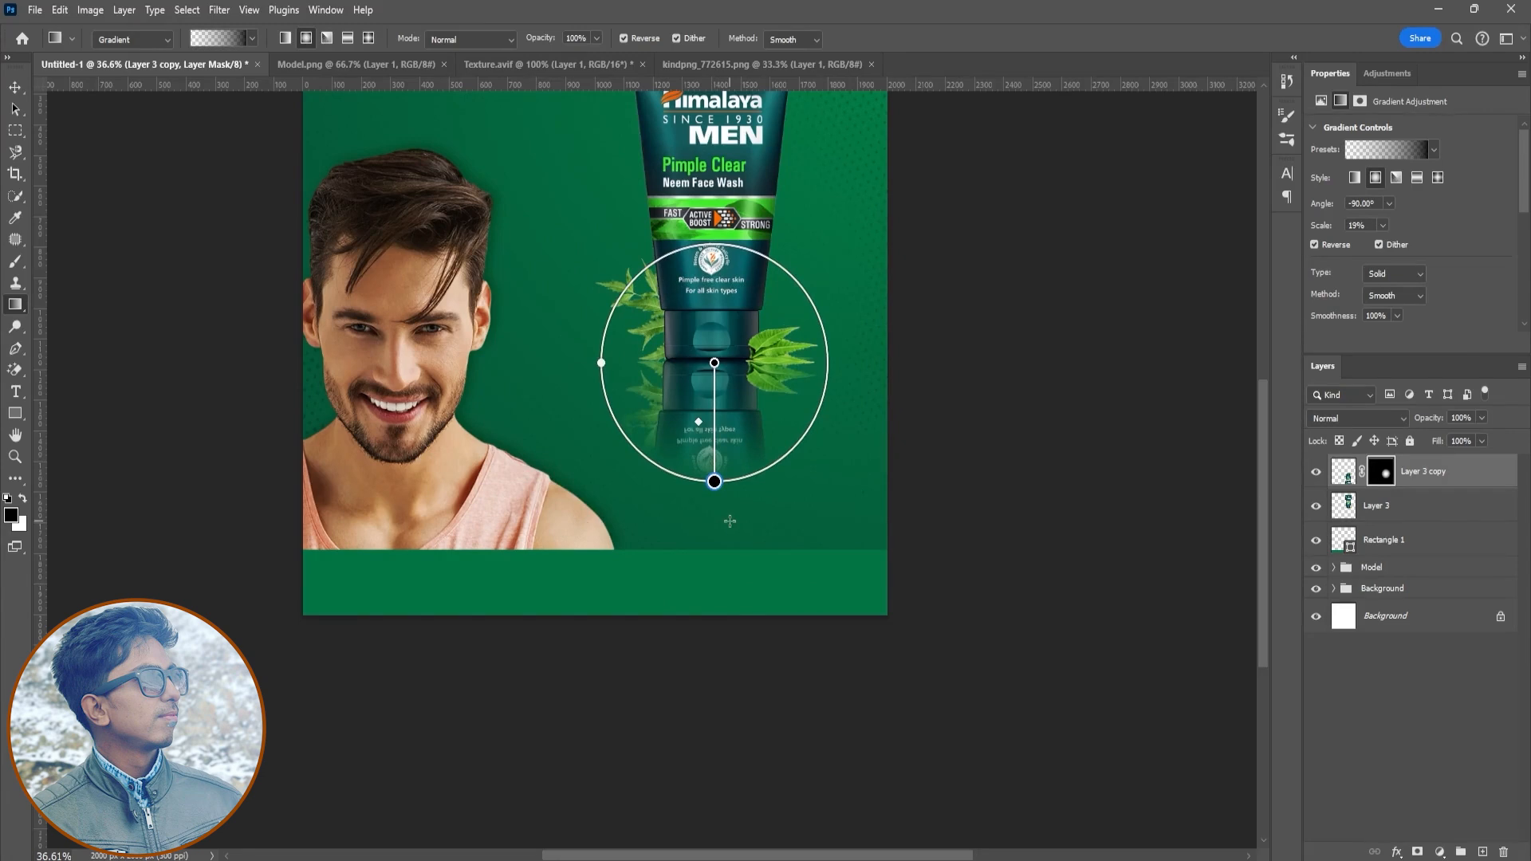
key("Return")
key("ctrl+z")
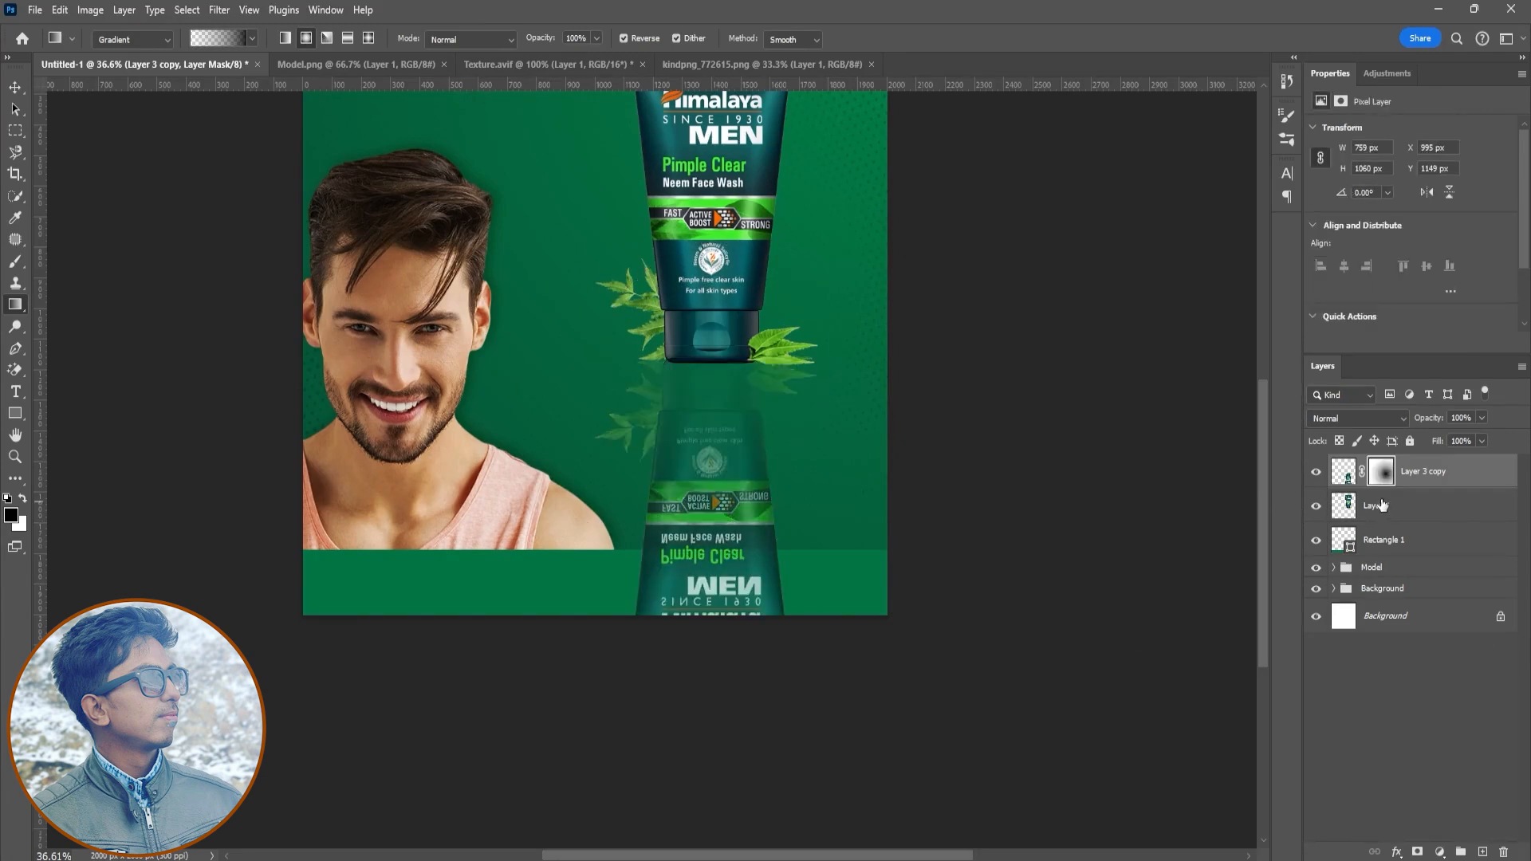
key("ctrl+z")
left_click(1382, 473)
key("Delete")
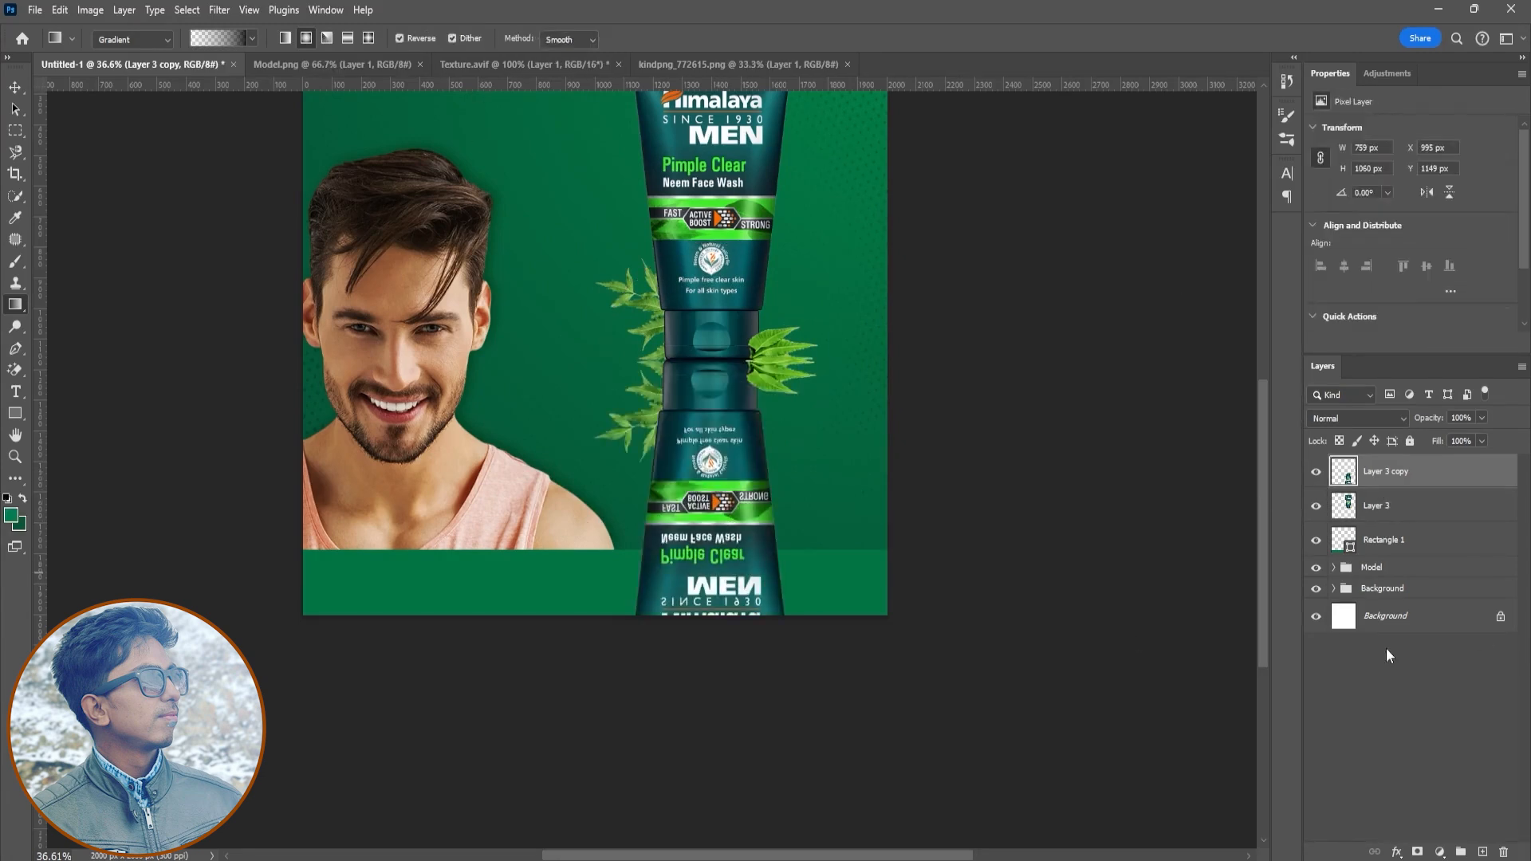
- Add a new layer mask to the reflection and brush it out in black to fade it
left_click(1417, 852)
key("d")
key("b")
left_click_drag(706, 558, 710, 479)
key("bracketleft")
key("bracketleft")
key("bracketleft")
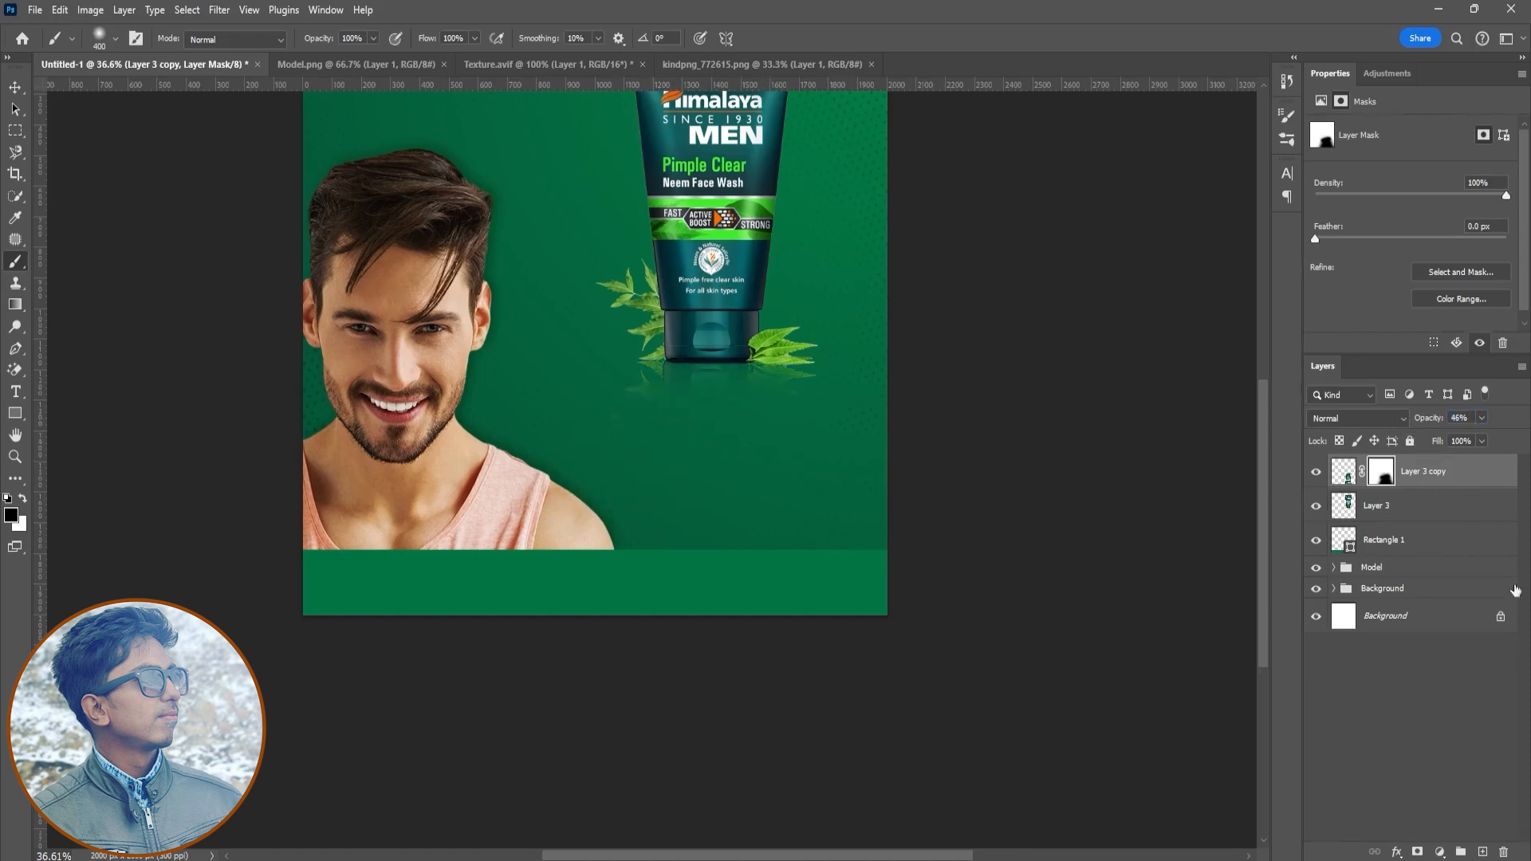
- Move the face wash tube down onto the green band and scale it up to about 108%
left_click(1402, 513, "shift")
key("v")
left_click_drag(782, 272, 782, 477)
key("ctrl+t")
left_click_drag(820, 255, 854, 227)
left_click_drag(772, 377, 786, 390)
left_click_drag(792, 396, 781, 397)
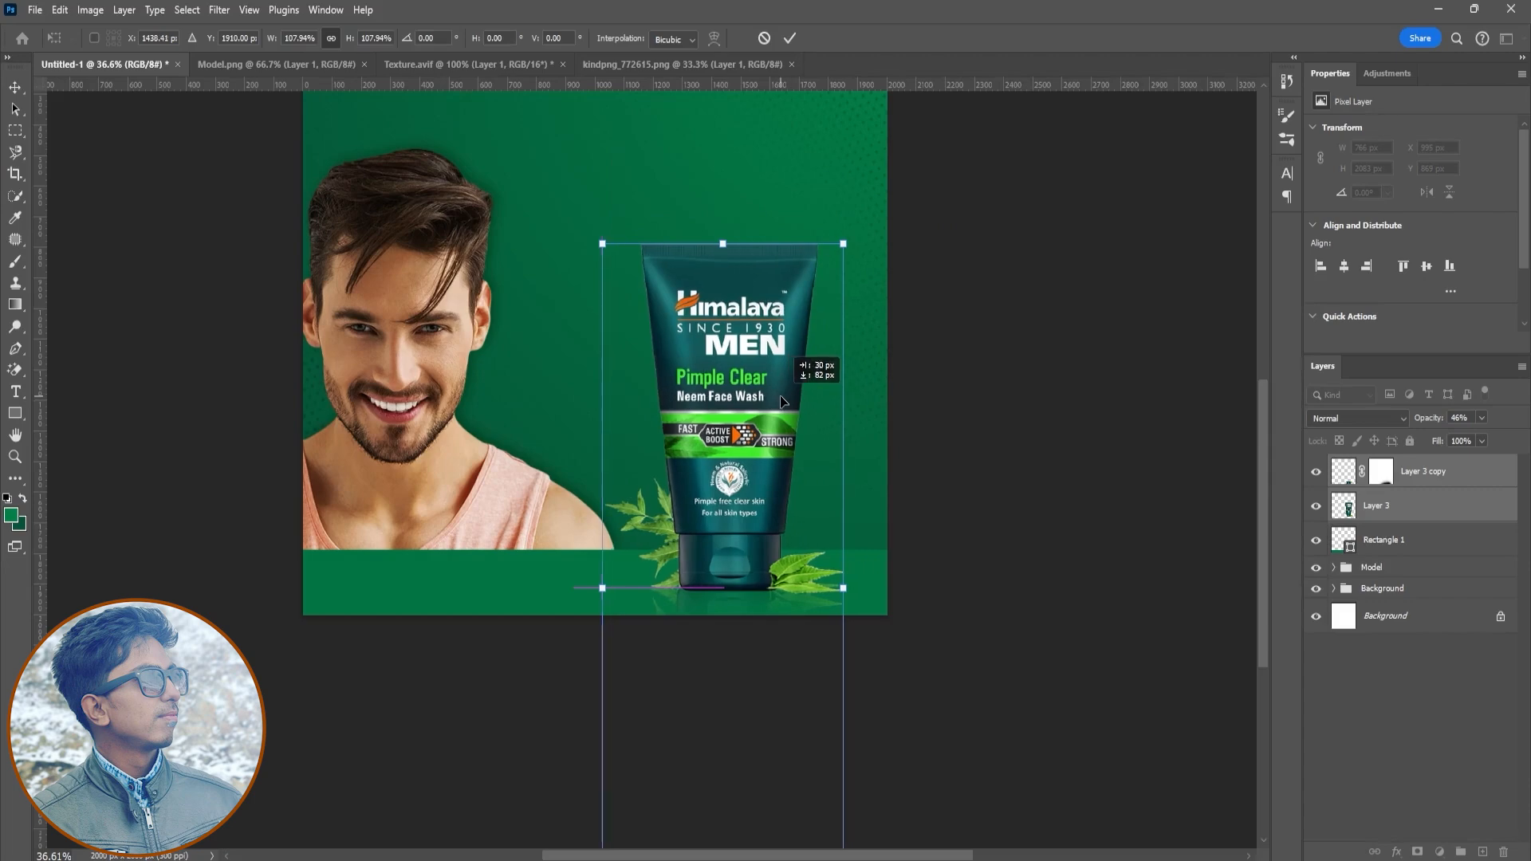
left_click(789, 38)
left_click_drag(1262, 474, 1258, 419)
left_click_drag(729, 680, 738, 683)
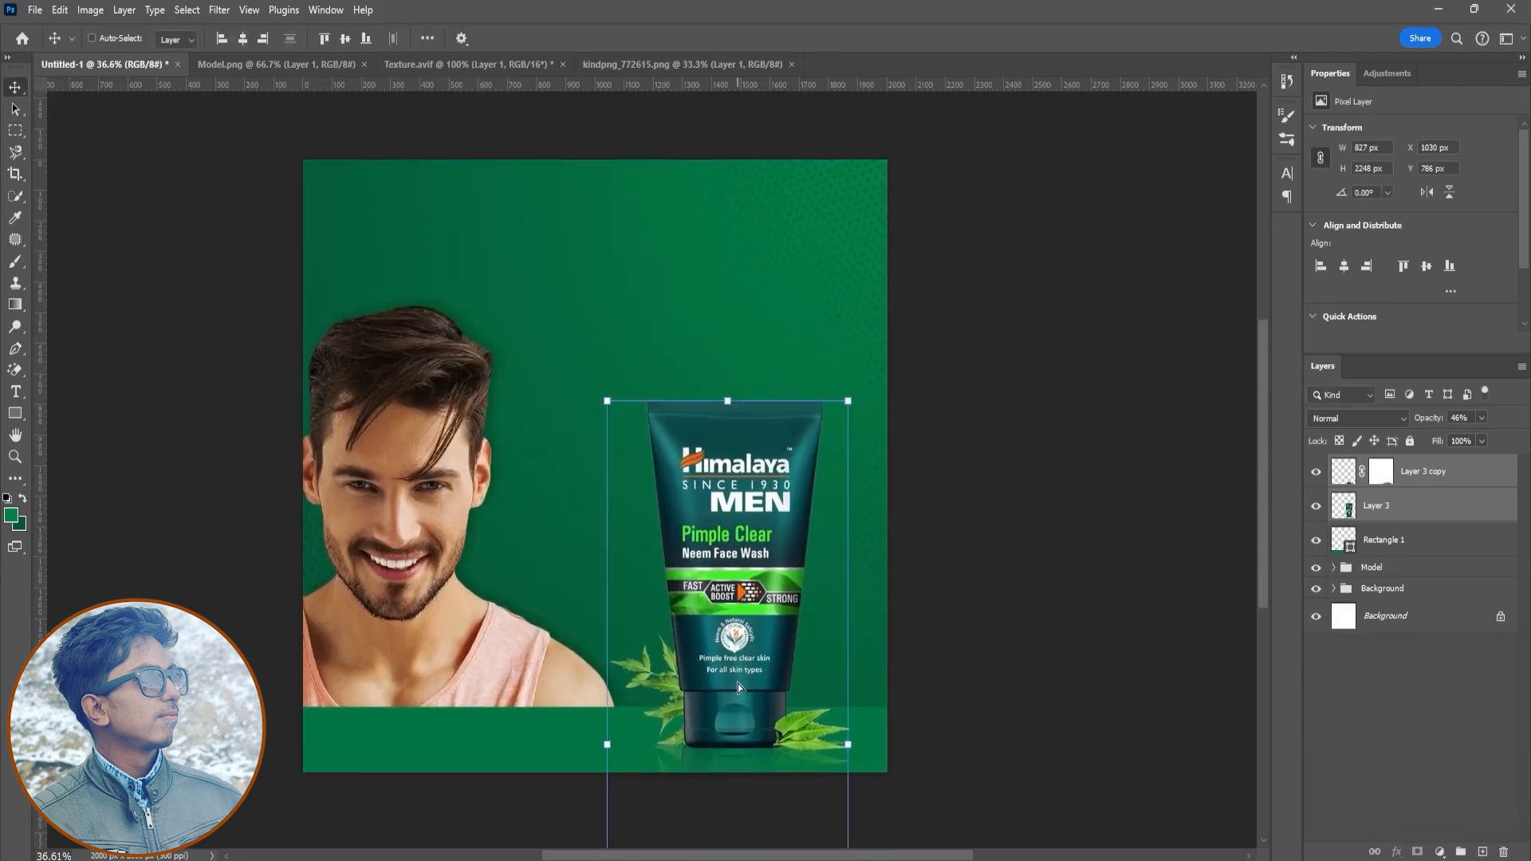
- Scale the model group up and reposition it over the band
left_click(1395, 569)
key("ctrl+t")
left_click_drag(616, 306, 708, 242)
left_click_drag(534, 446, 538, 472)
left_click_drag(680, 239, 684, 244)
key("Return")
left_click(1444, 771)
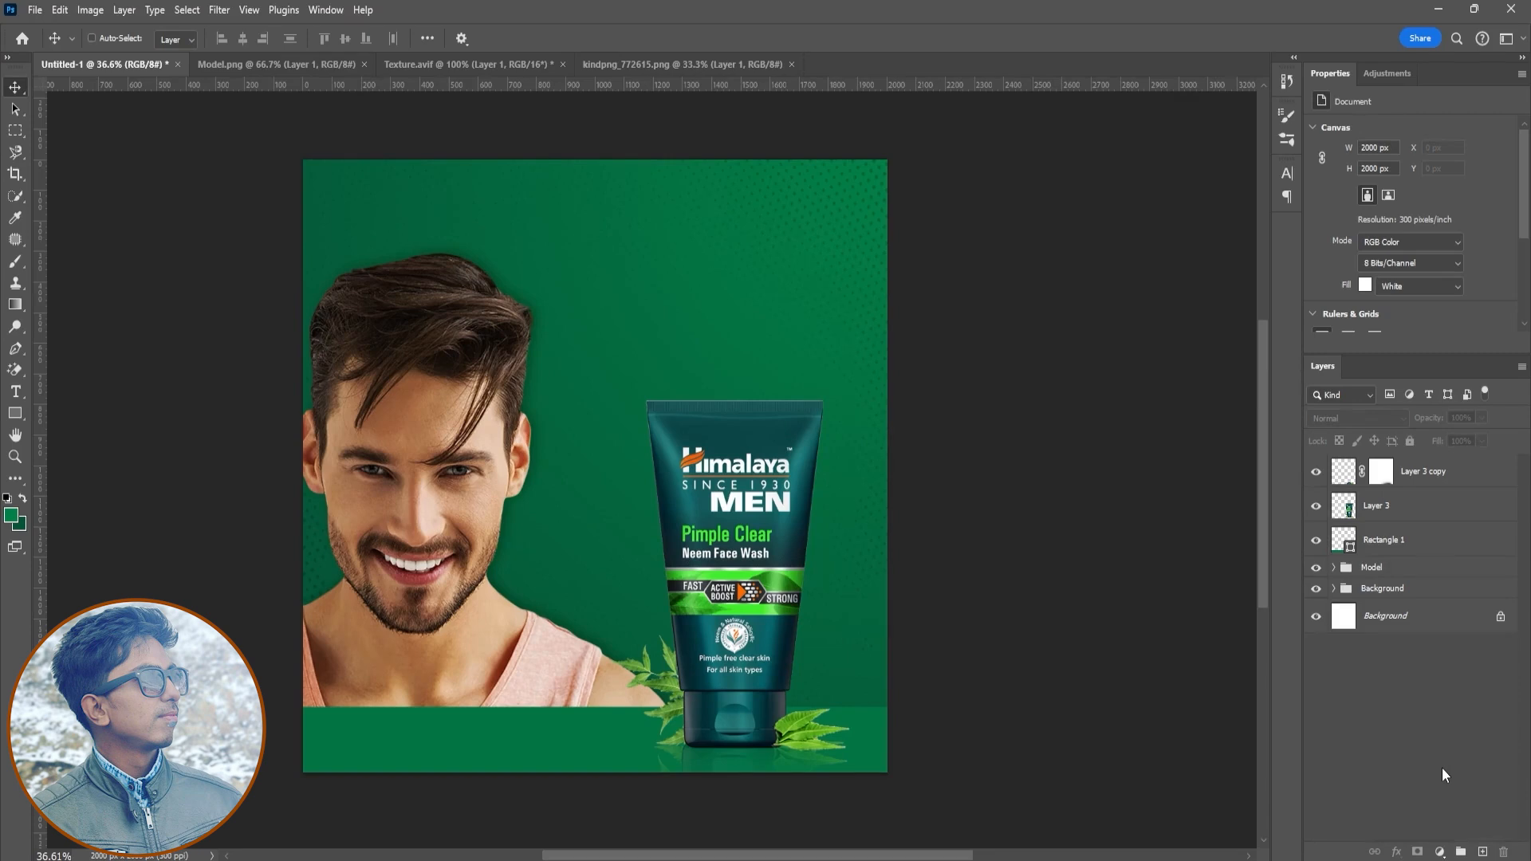
- Load the tube's outline as a selection and add a new empty layer above the tube, then deselect
left_click(1344, 505, "ctrl")
left_click(1404, 506)
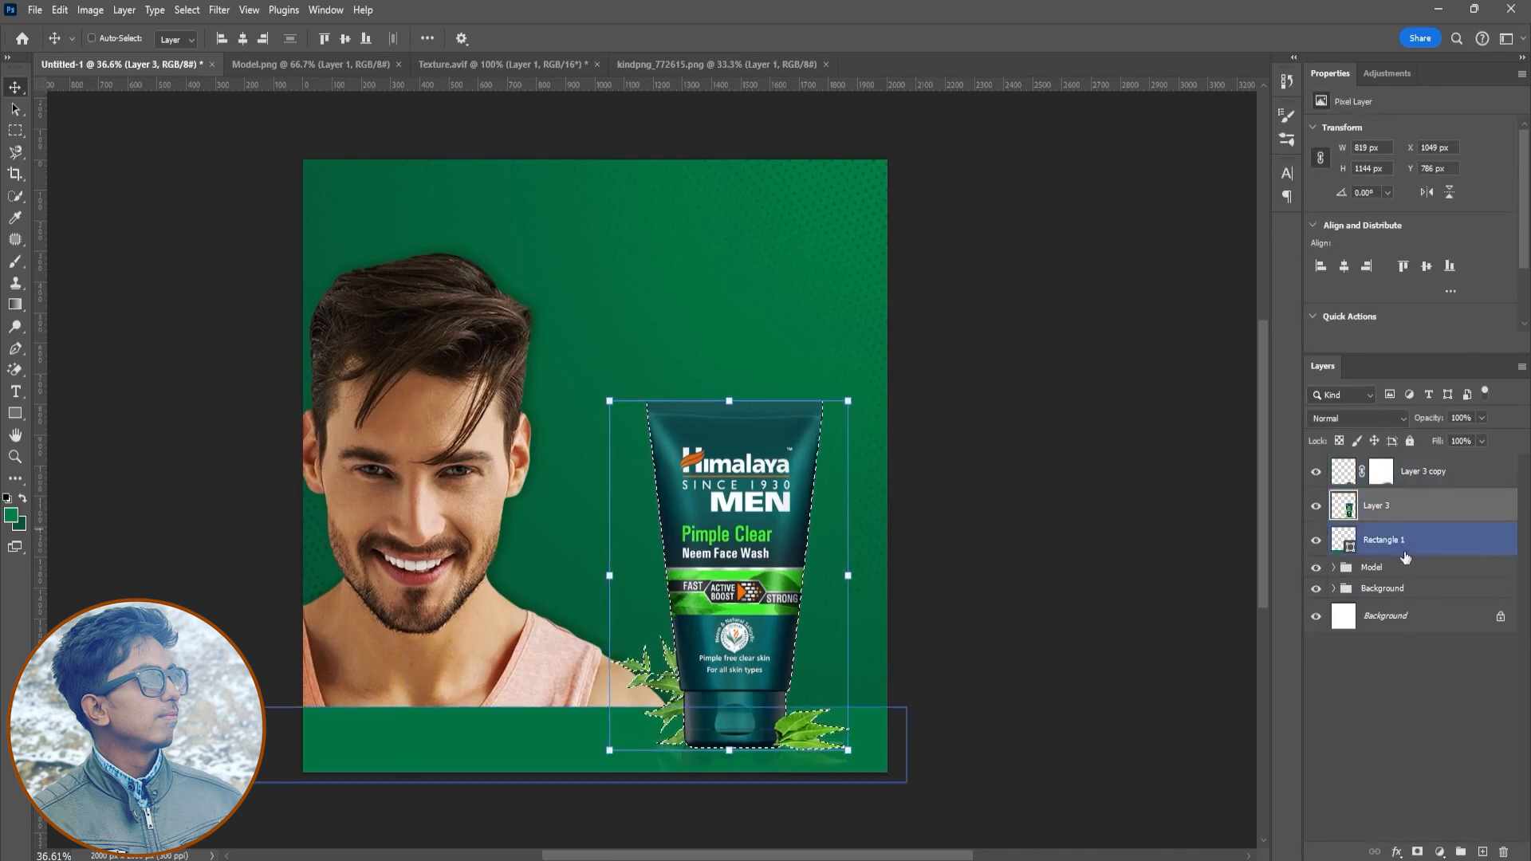
key("ctrl+shift+alt+n")
key("b")
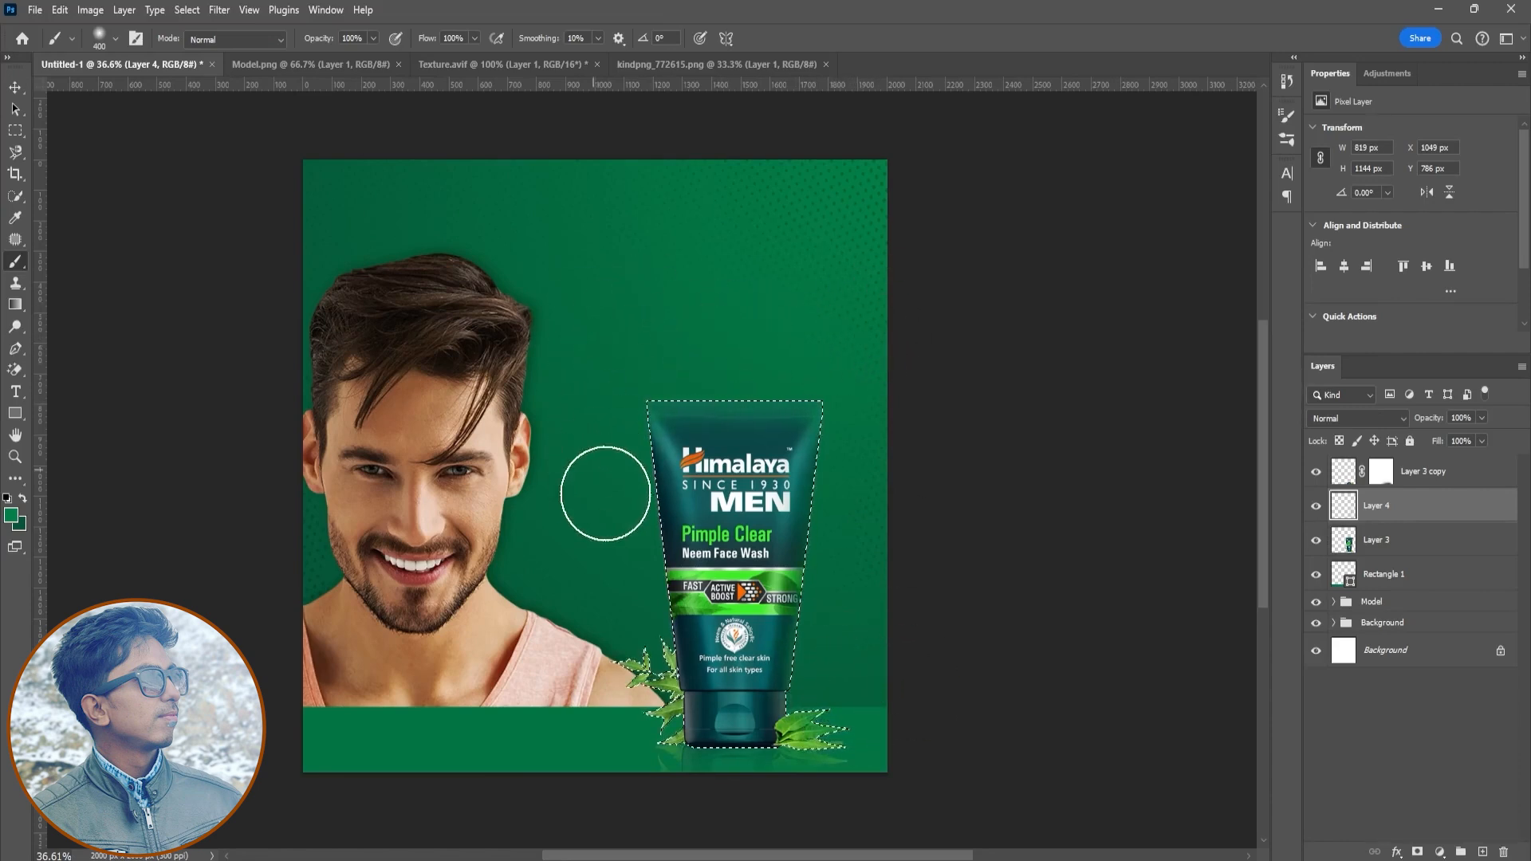
key("ctrl+d")
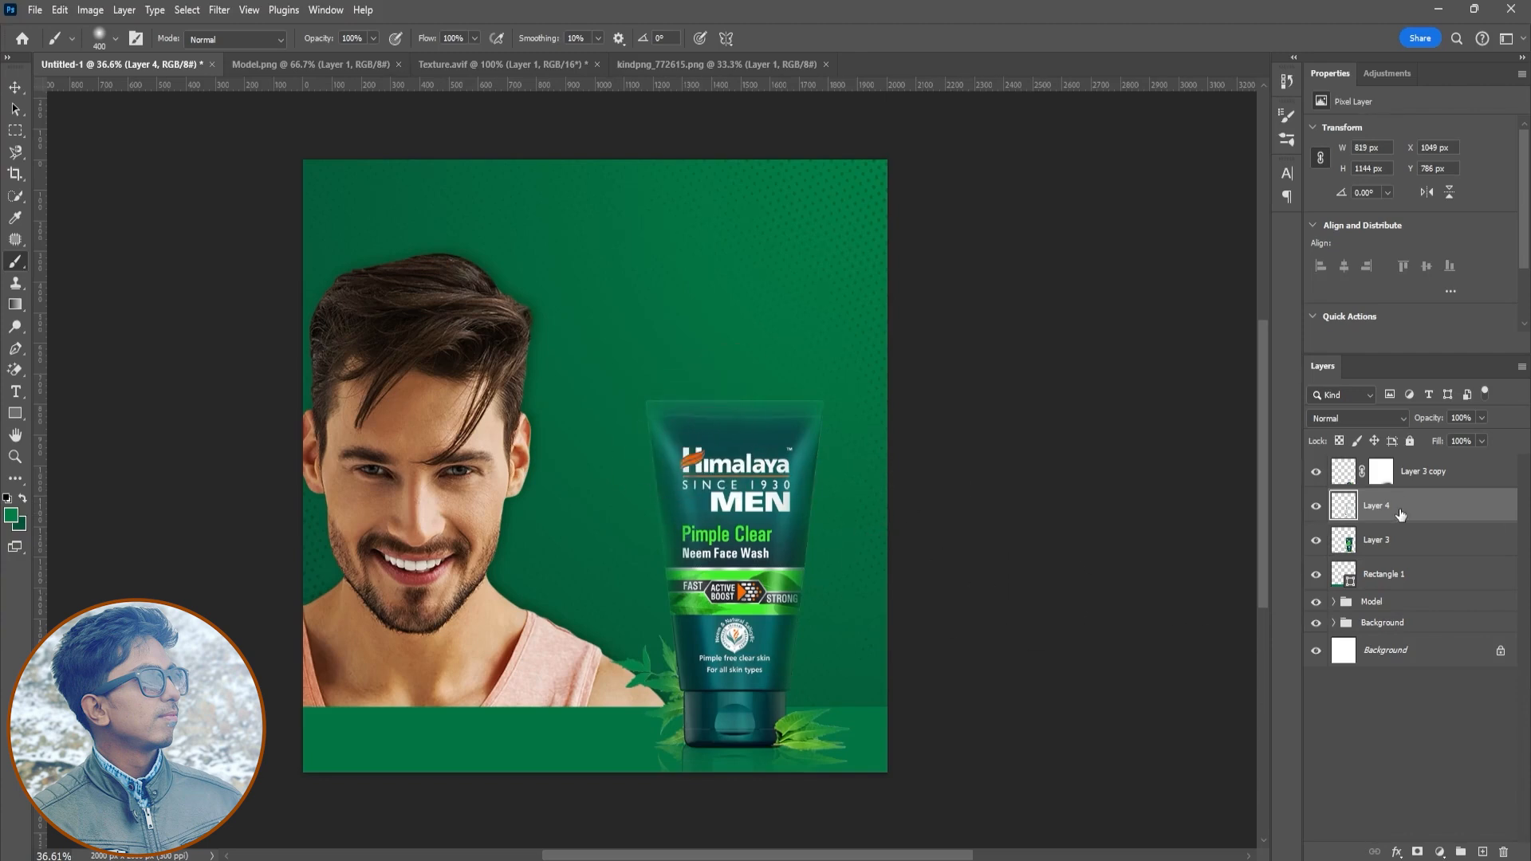
- Set the new layer's blend mode to Subtract and its opacity to about 73%
key("v")
left_click(1378, 418)
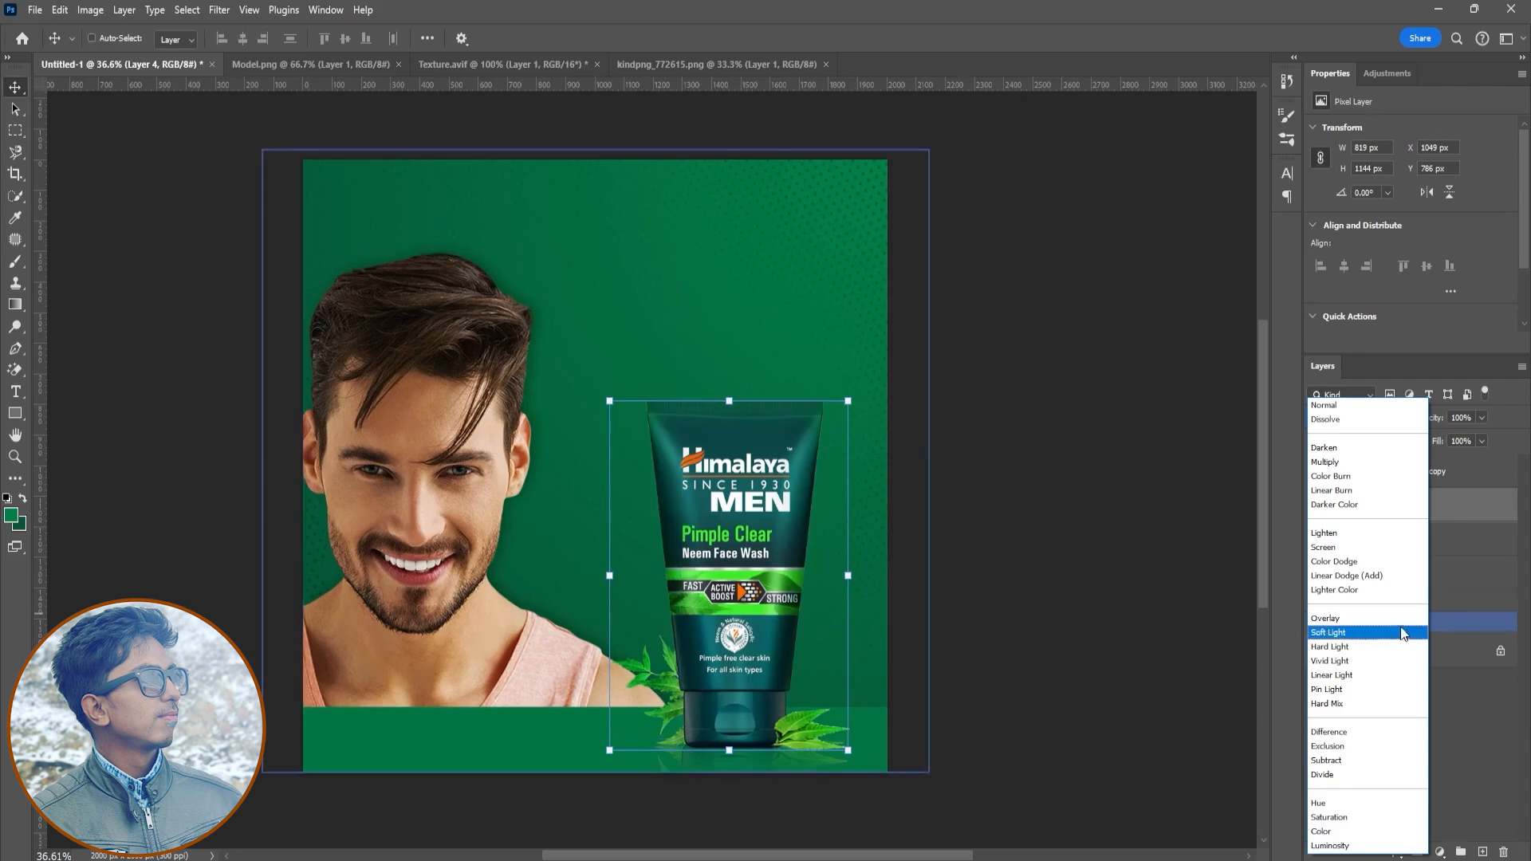
left_click(1409, 760)
mouse_move(1429, 418)
left_mouse_down()
mouse_move(1399, 424)
mouse_move(1420, 430)
mouse_move(1409, 436)
left_mouse_up()
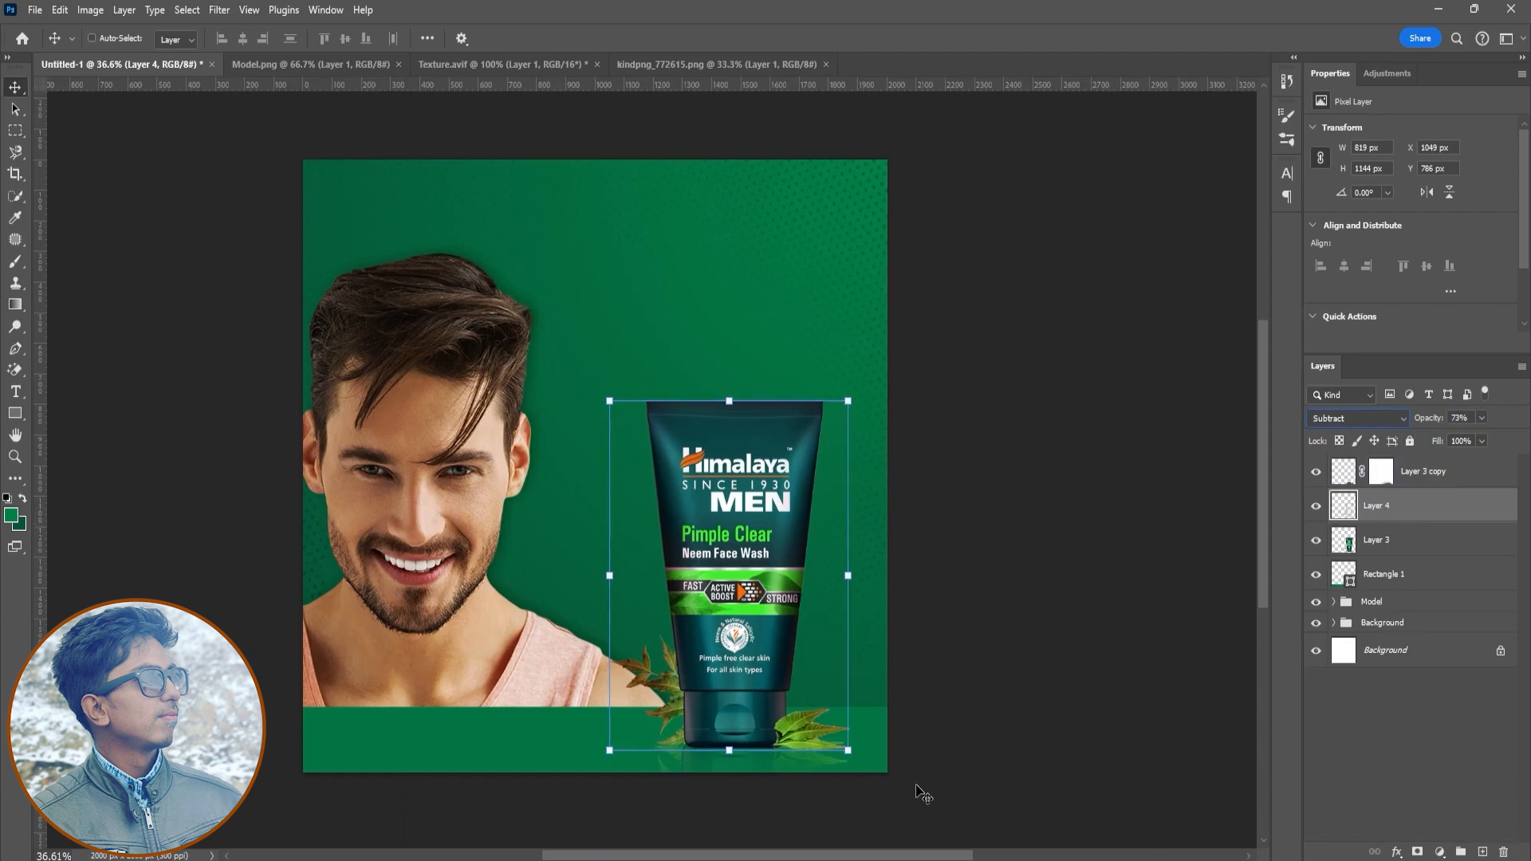
- Add a layer mask to the new layer and paint on it with the brush
left_click(1417, 852)
key("b")
mouse_move(845, 763)
left_mouse_down()
mouse_move(846, 742)
mouse_move(850, 757)
mouse_move(619, 721)
mouse_move(638, 677)
mouse_move(673, 779)
mouse_move(820, 772)
left_mouse_up()
left_click_drag(1431, 427, 1394, 443)
- Toggle the new layer's visibility to compare and set its opacity to 42%
left_click(1316, 508)
left_click(1317, 507)
left_click(1317, 507)
left_click(1317, 508)
left_click(1317, 508)
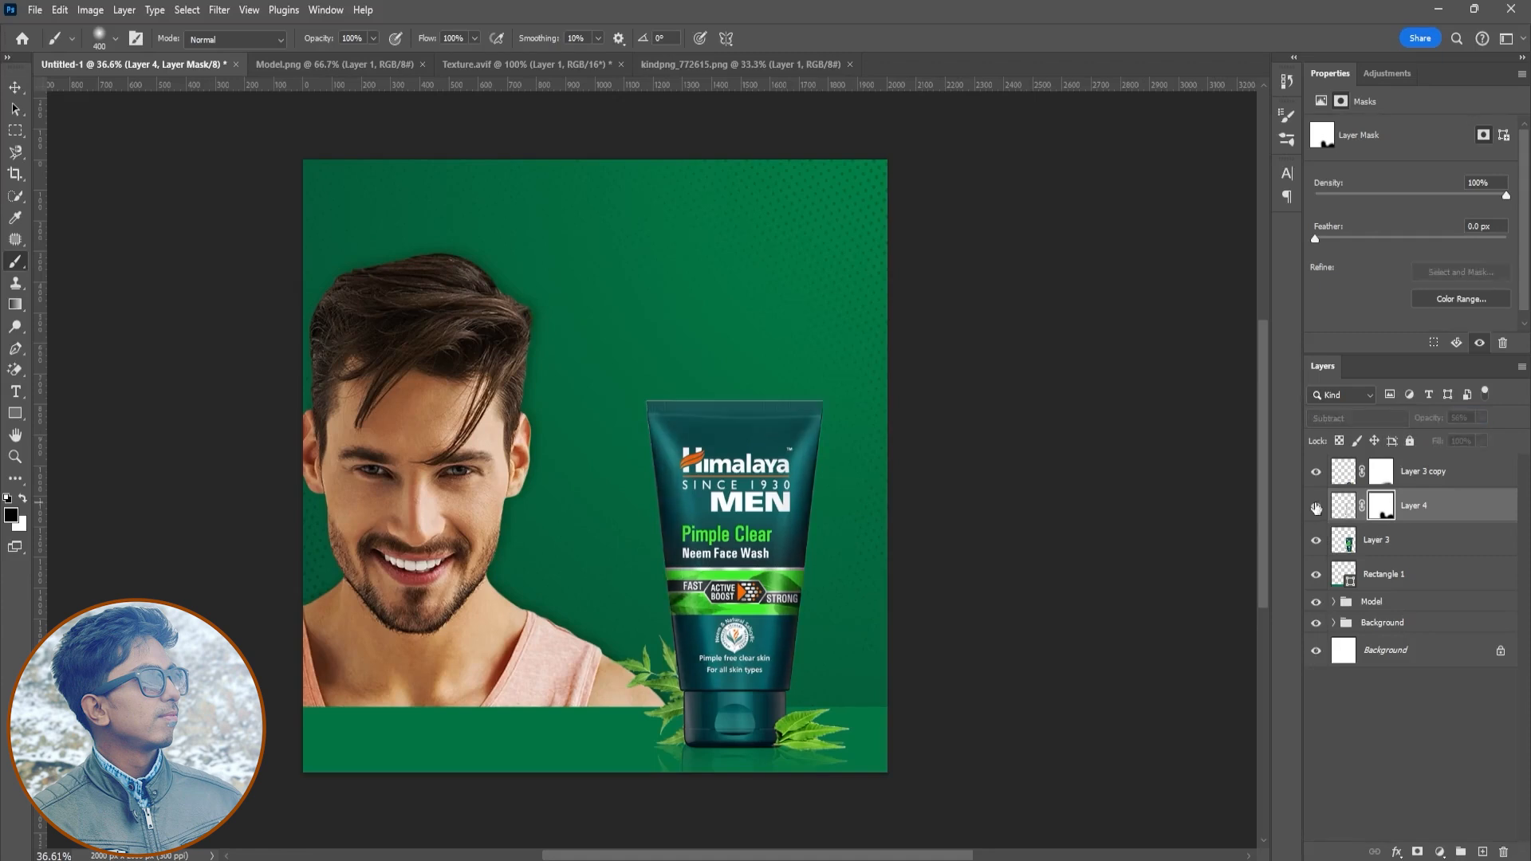
left_click(1317, 508)
left_click_drag(1436, 422, 1424, 426)
left_click(1316, 542)
left_click(1316, 543)
left_click(1317, 509)
left_click(1317, 508)
- Group the tube, reflection and new layer into a group named Product
left_click(1401, 537, "ctrl")
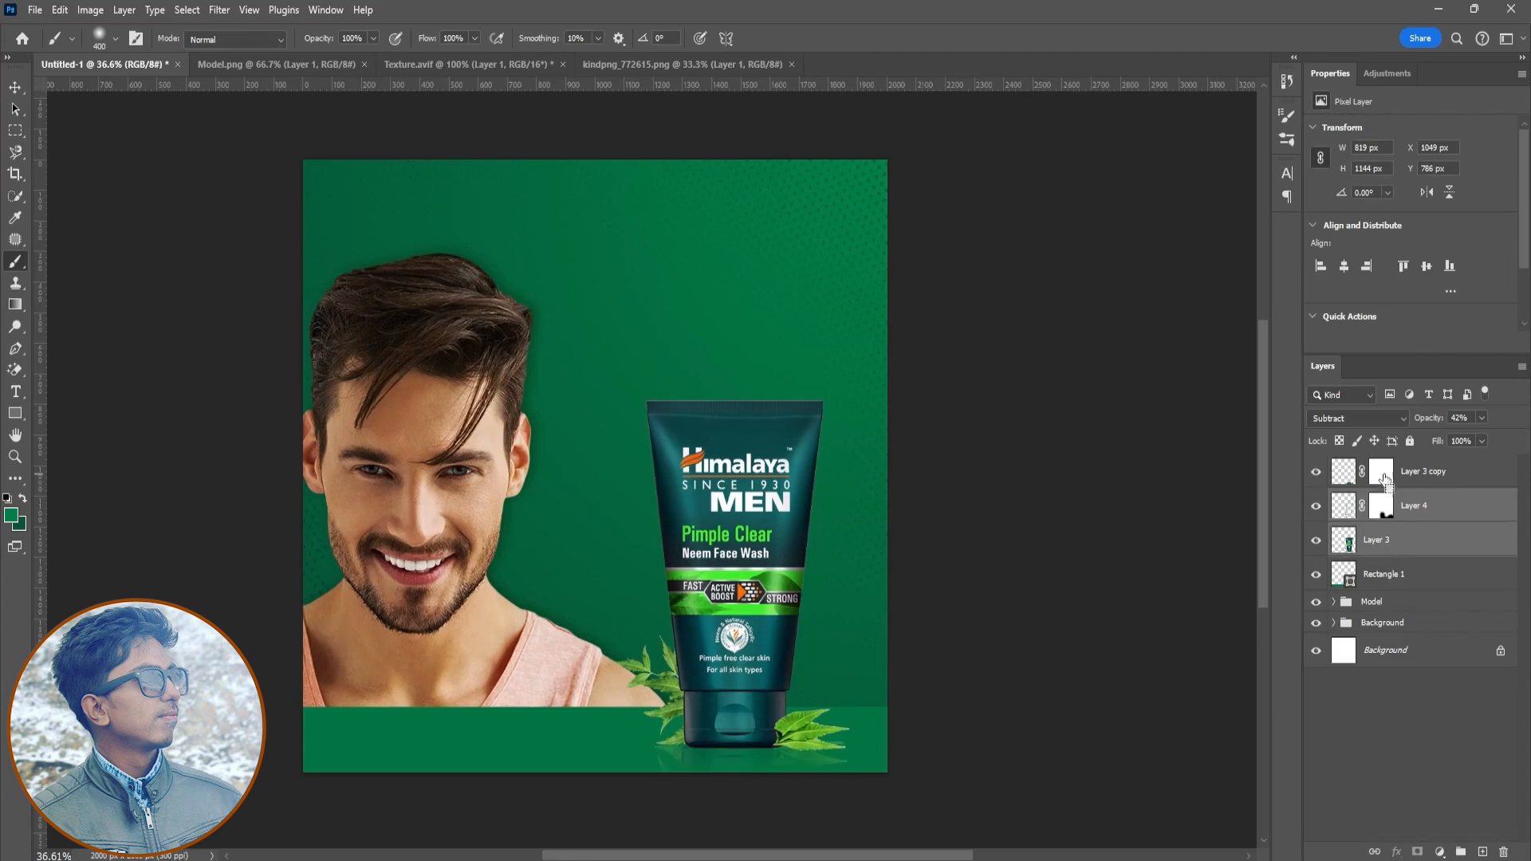
left_click(1385, 477, "ctrl")
key("ctrl+g")
double_click(1373, 465)
type("Product")
key("Return")
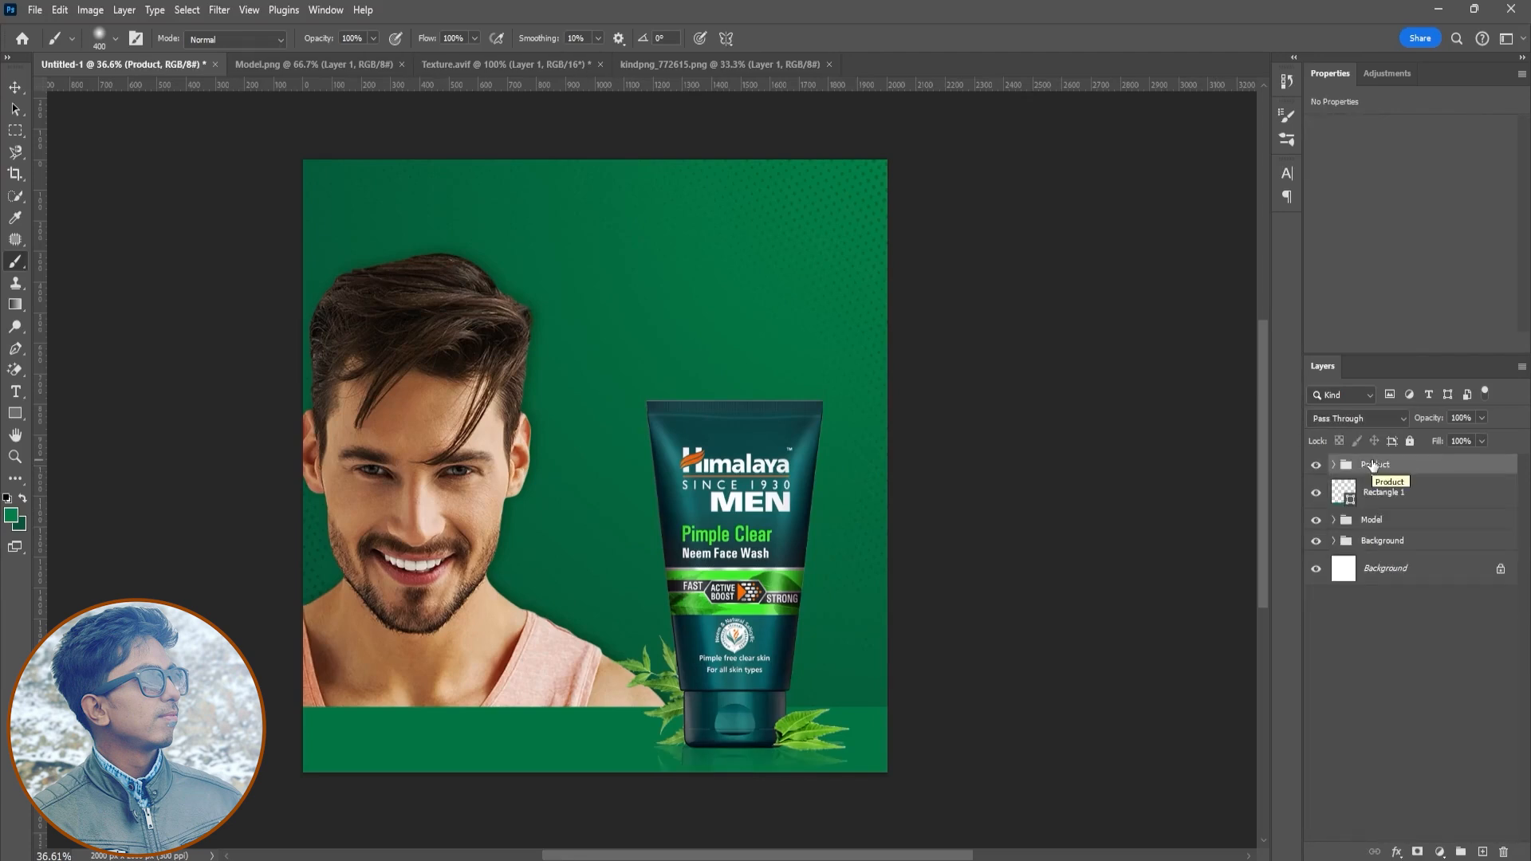
- Add the text "Power" in Myriad Pro above the tube
key("t")
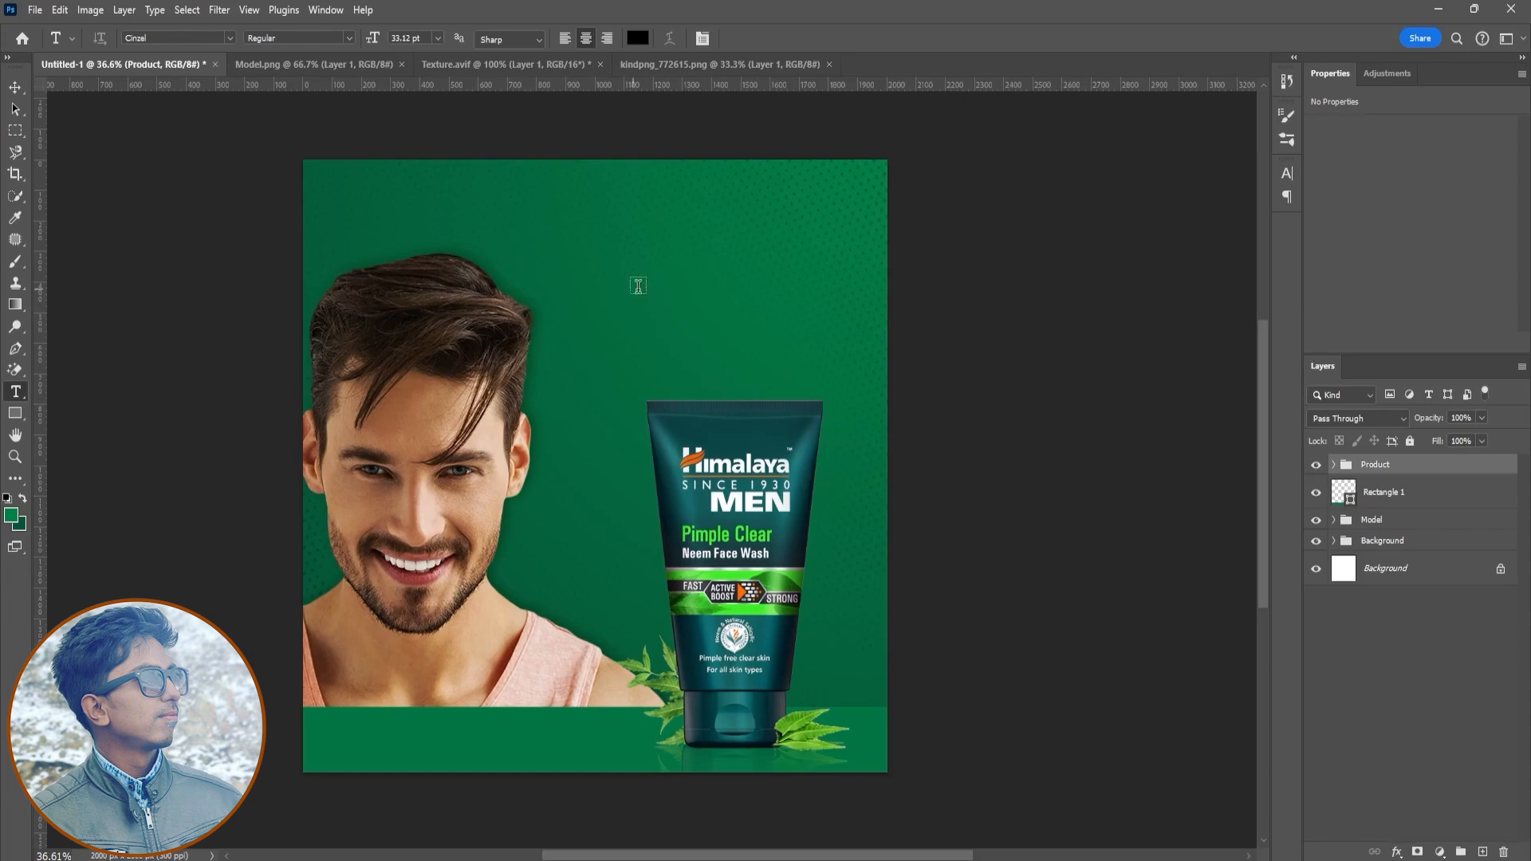
key("BackSpace")
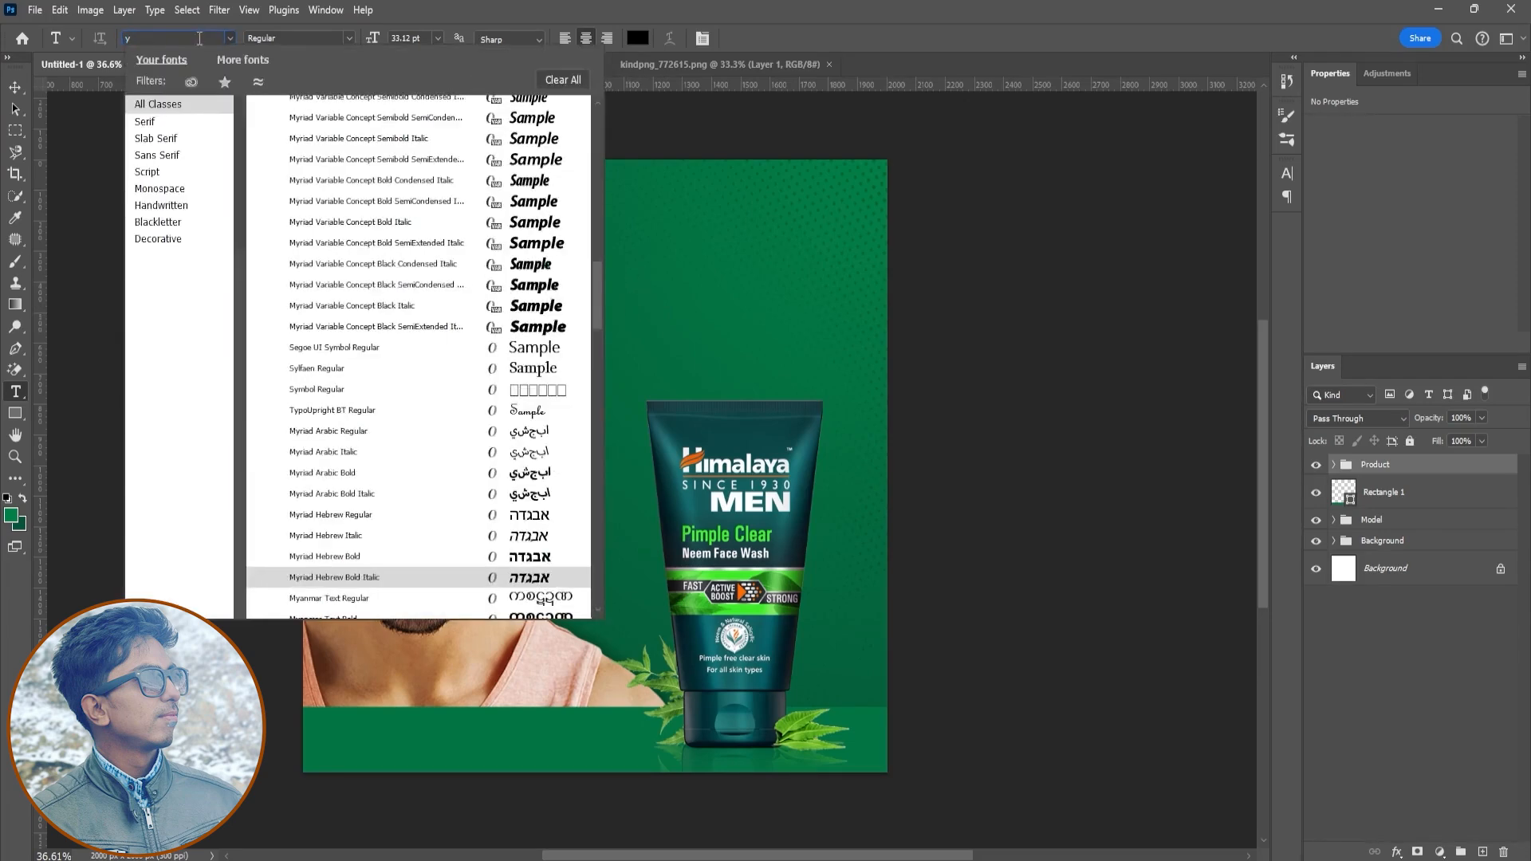
type("myri")
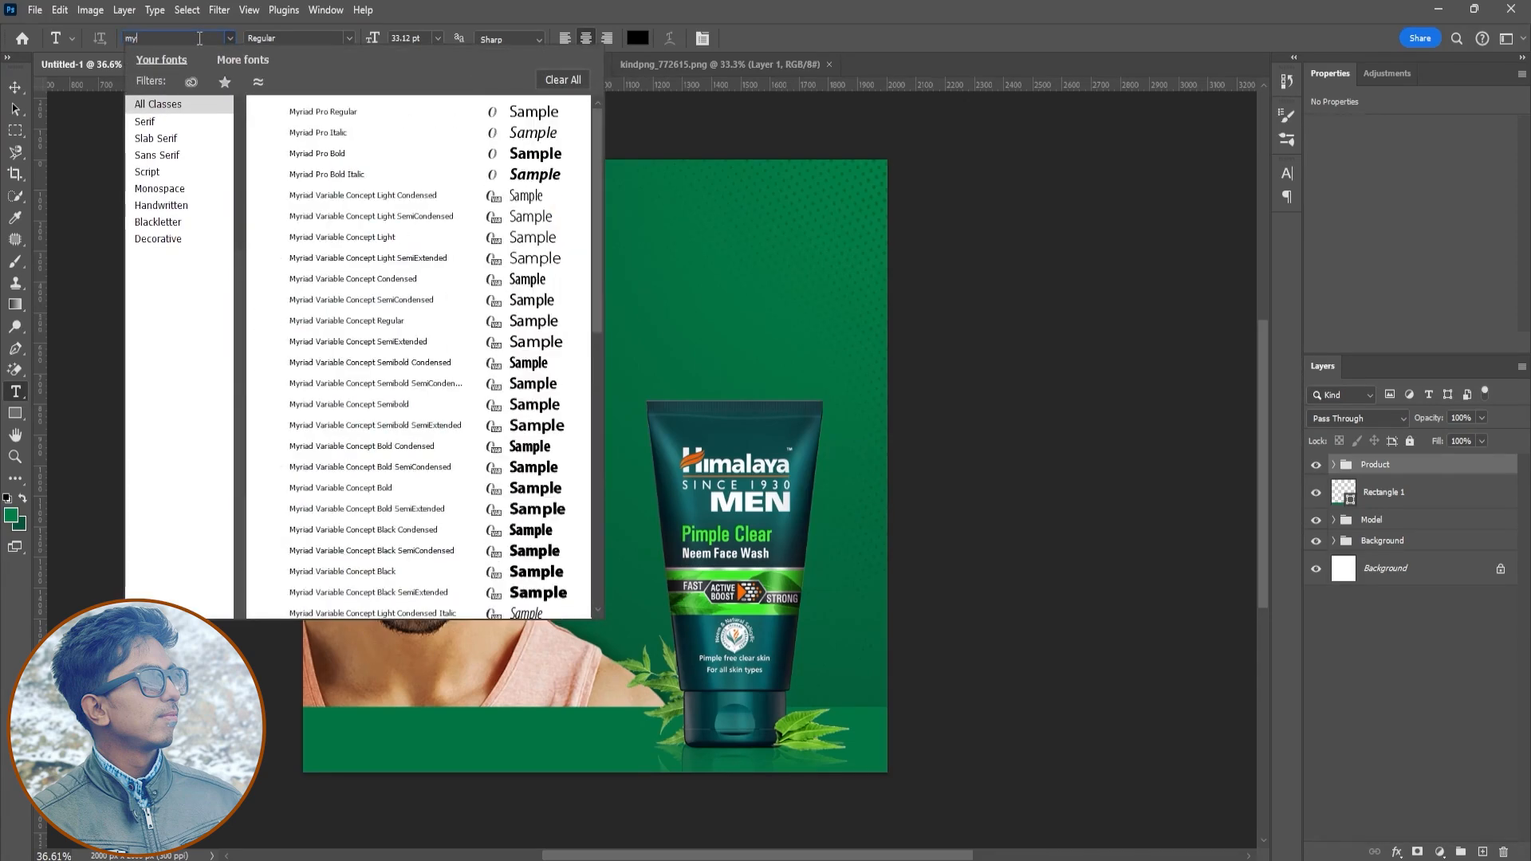
key("Down")
key("Return")
left_click(600, 291)
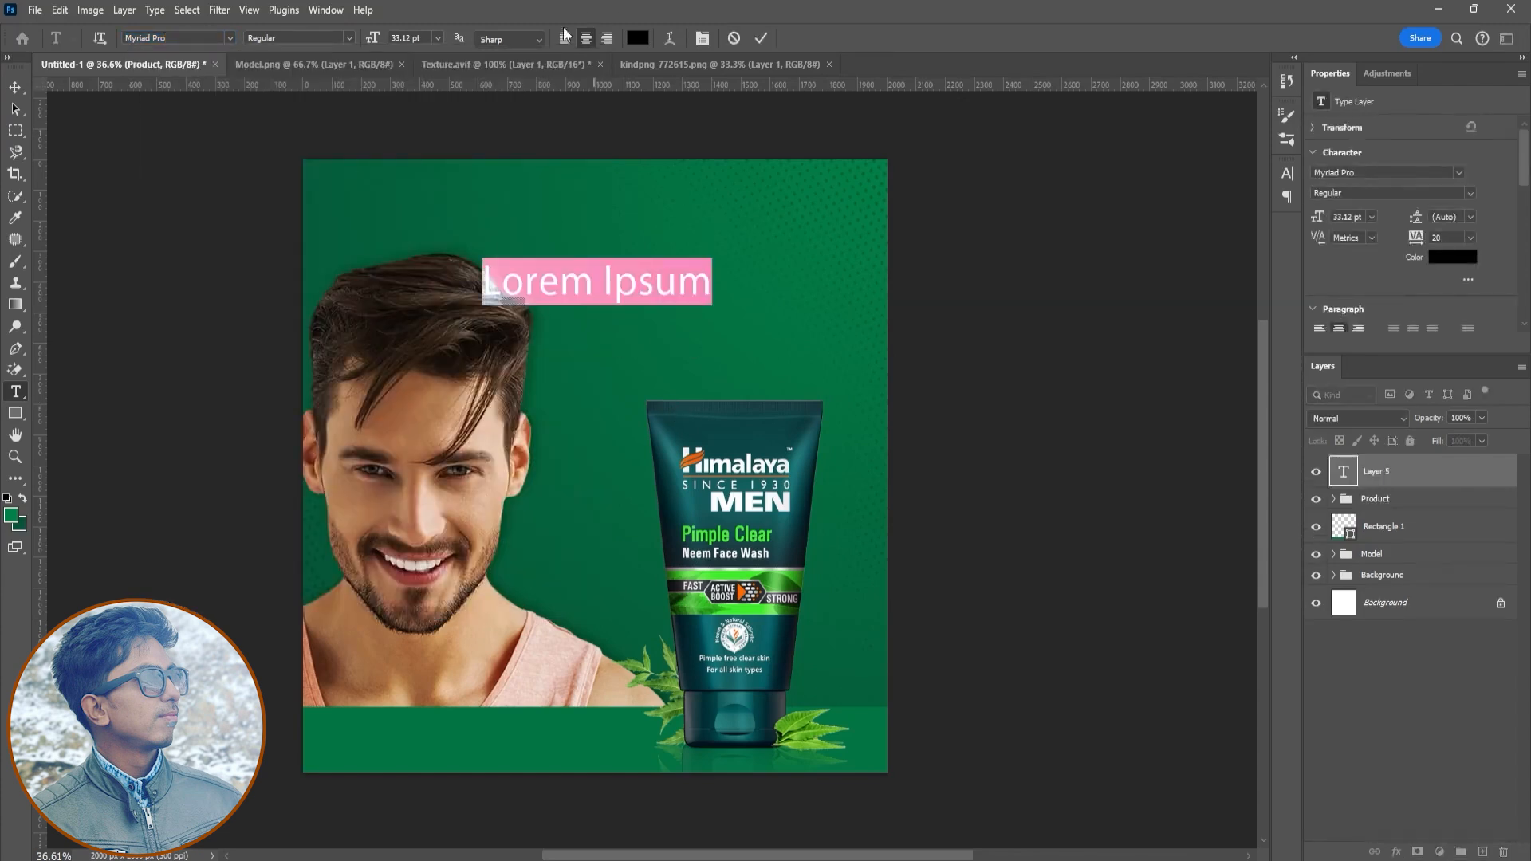
key("ctrl+shift+l")
type("Po")
type("ww")
key("BackSpace")
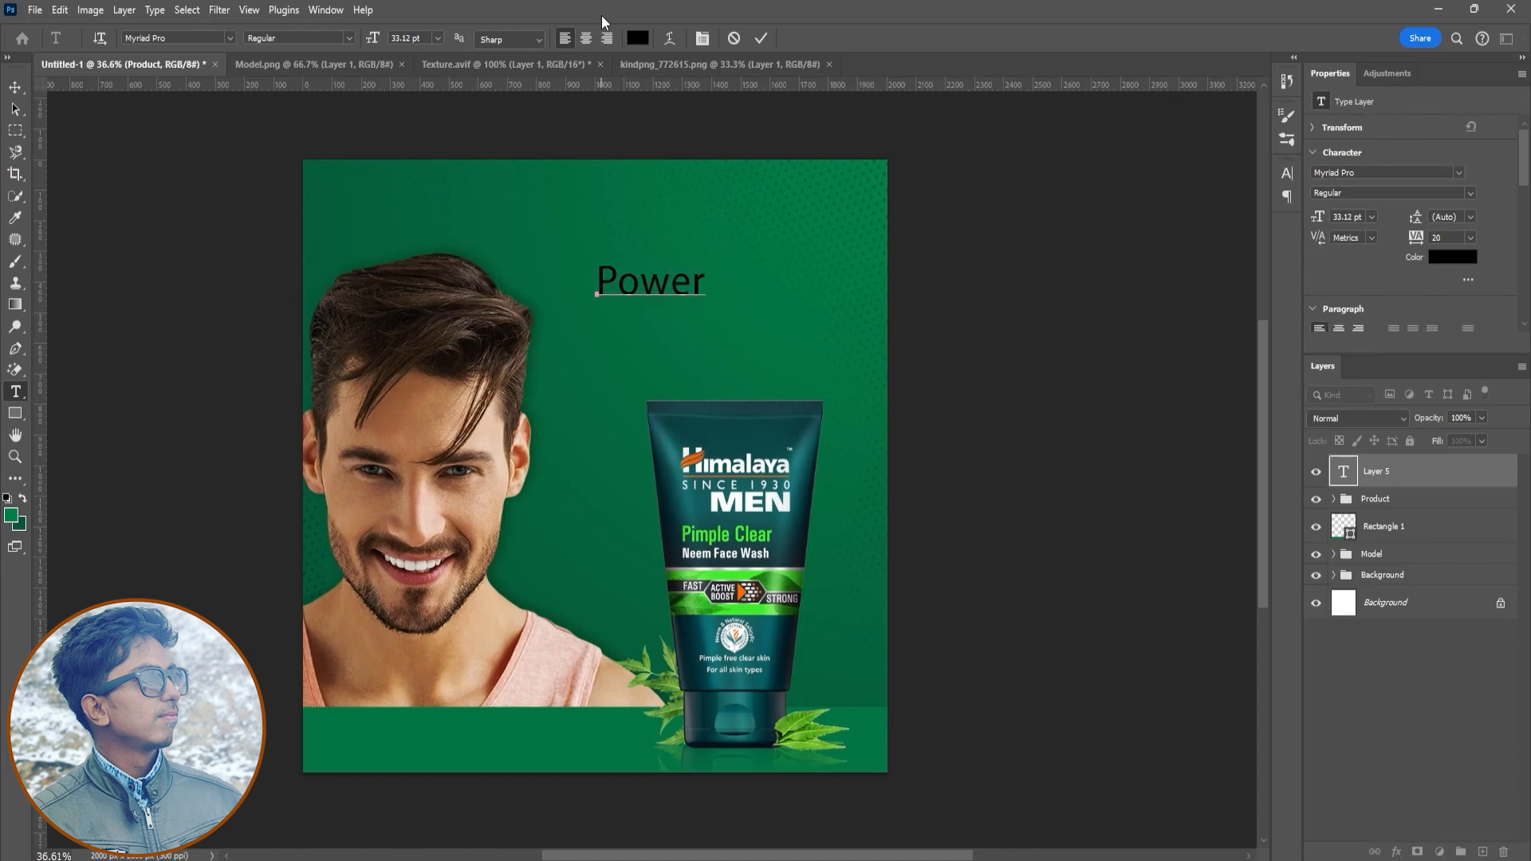
key("ctrl+Return")
- Make the Power text bold and set its color to #ffffff
left_click(1288, 173)
left_click(1259, 198)
left_click(1243, 254)
left_click(1244, 269)
type("ffffff")
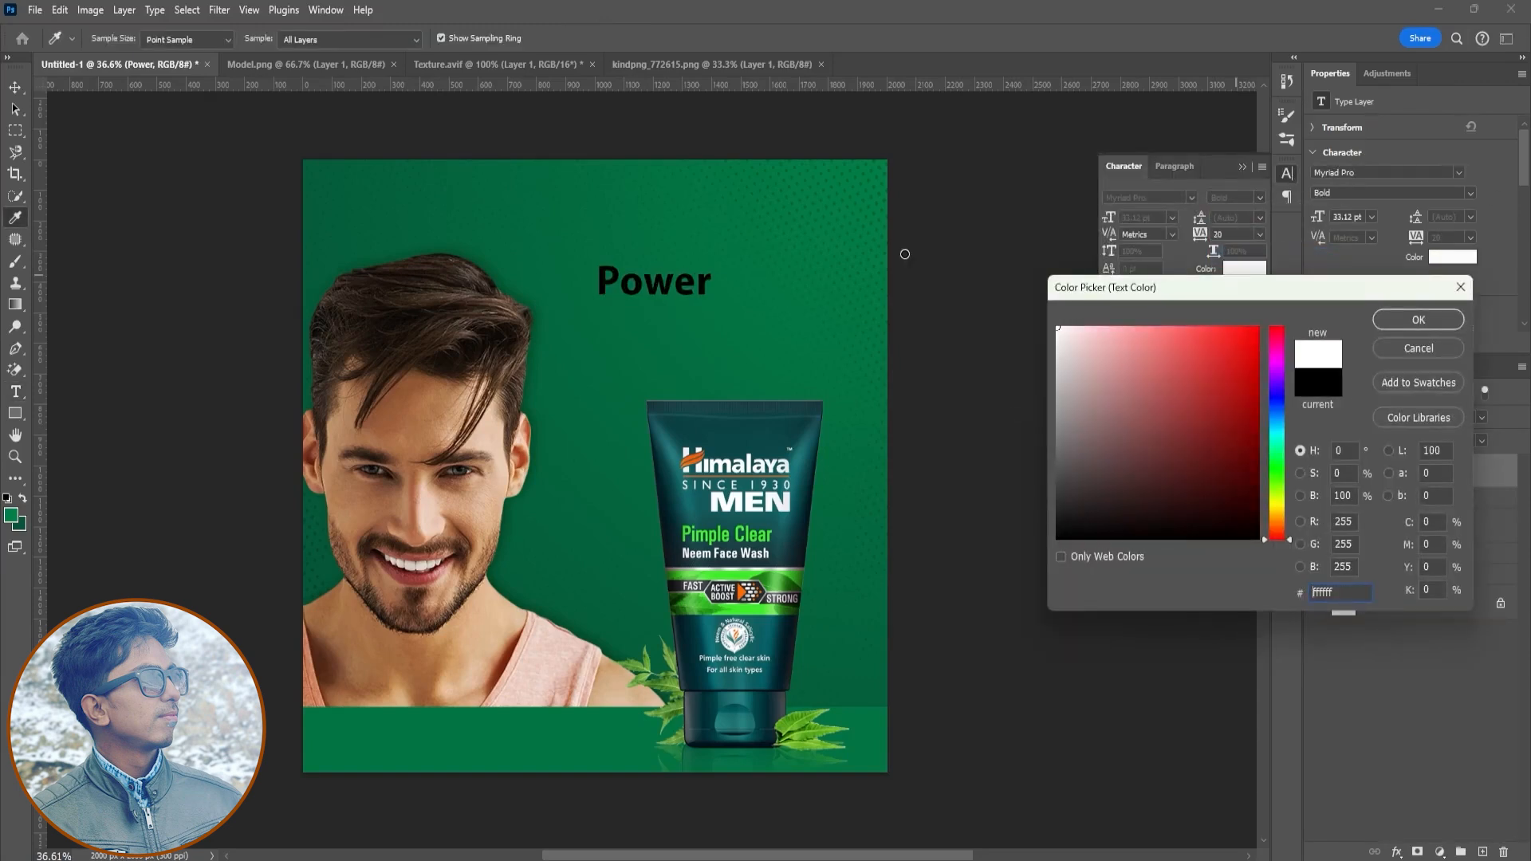
left_click(1418, 320)
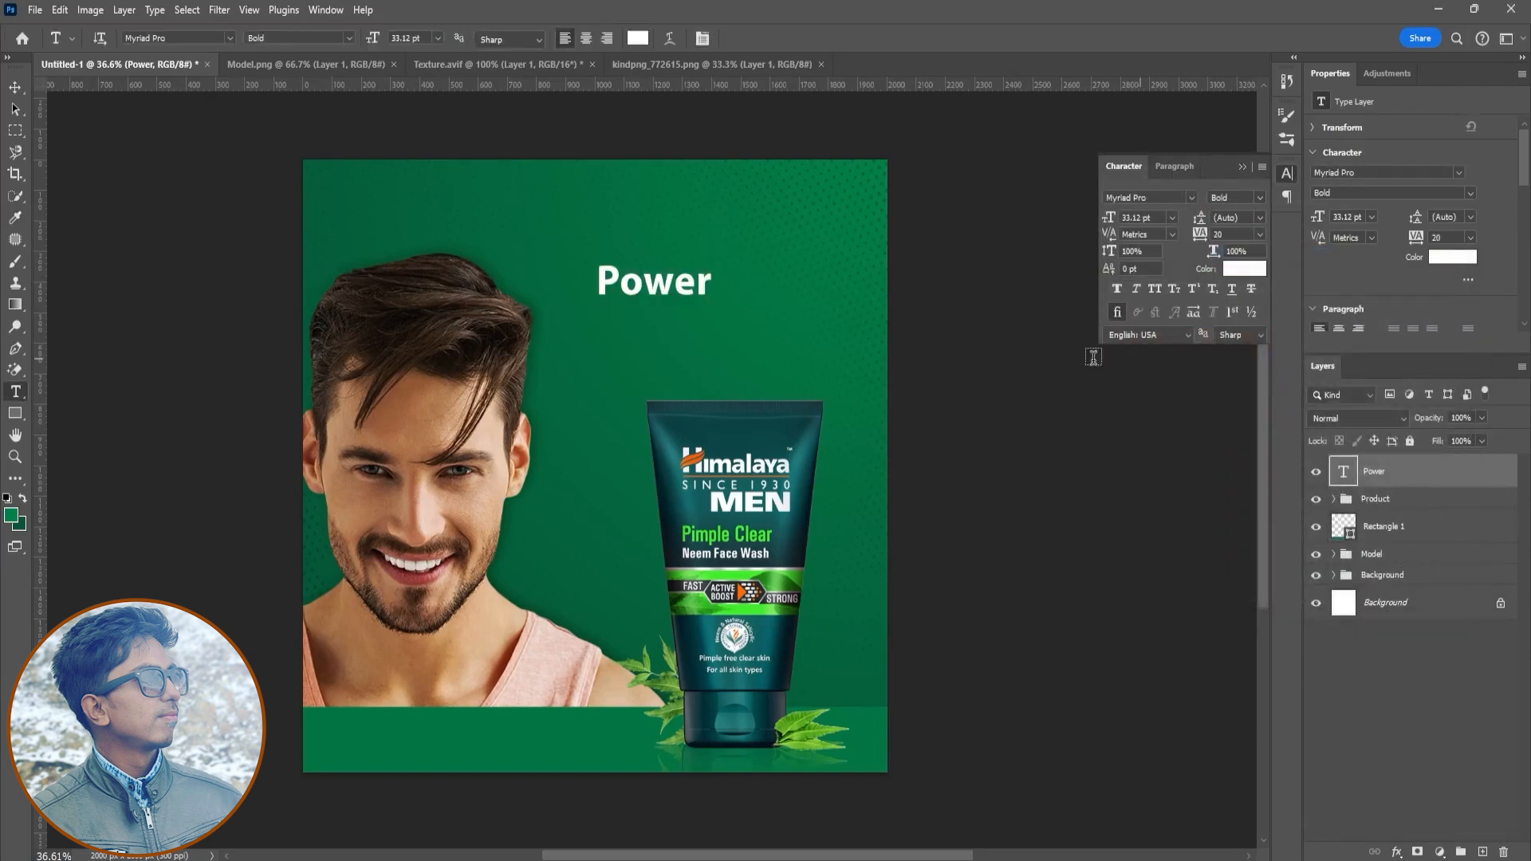
left_click(611, 369)
key("BackSpace")
type("of")
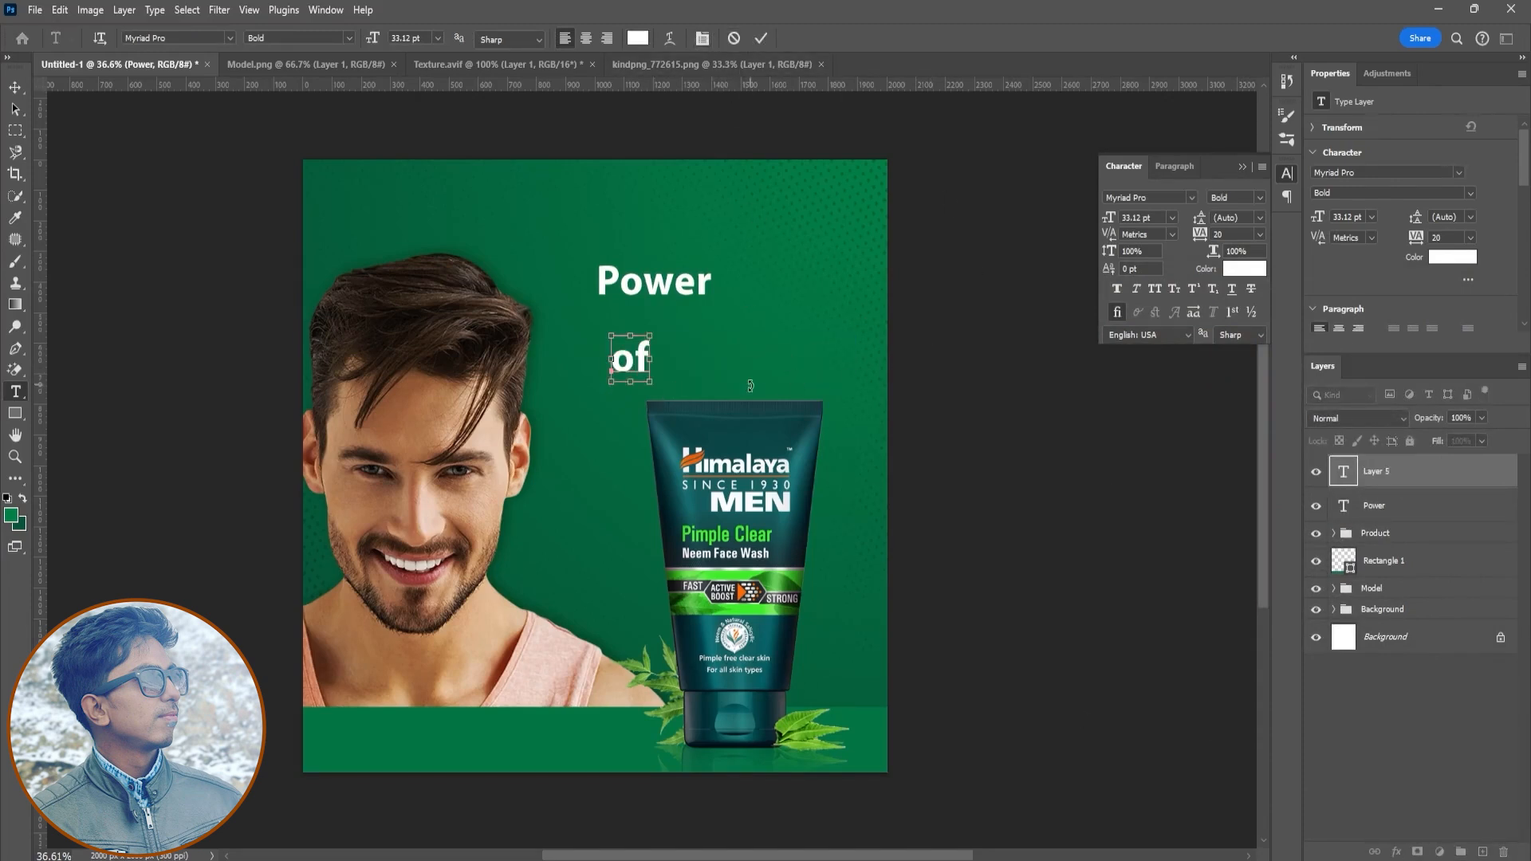
left_click(733, 38)
left_click(1256, 267)
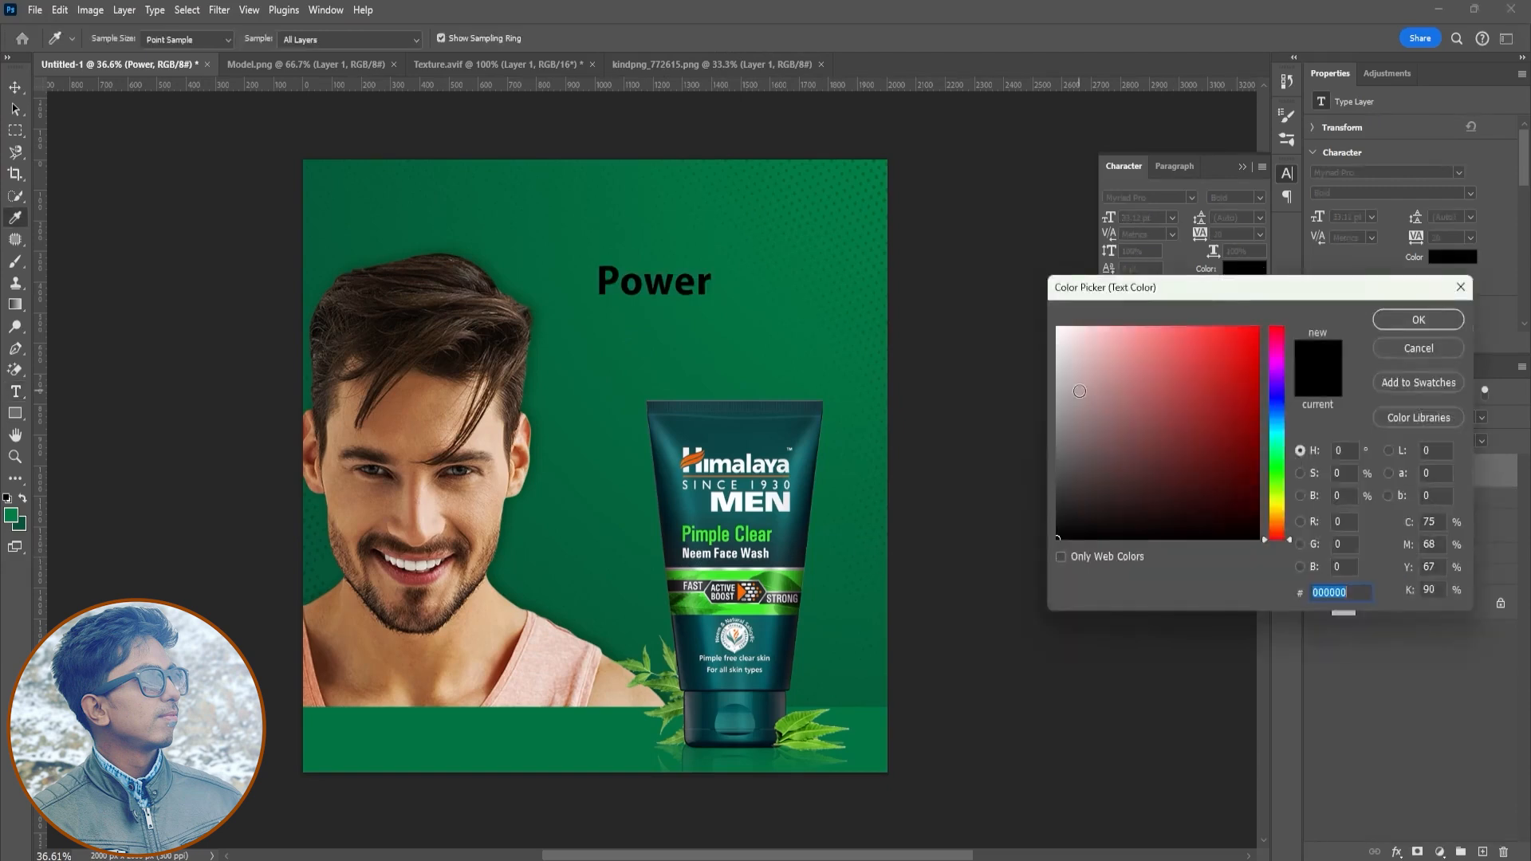
left_click(1057, 329)
left_click(1408, 322)
- Extend the headline to "Power of" and set "of" to Regular weight at 26 pt
double_click(1349, 463)
key("Right")
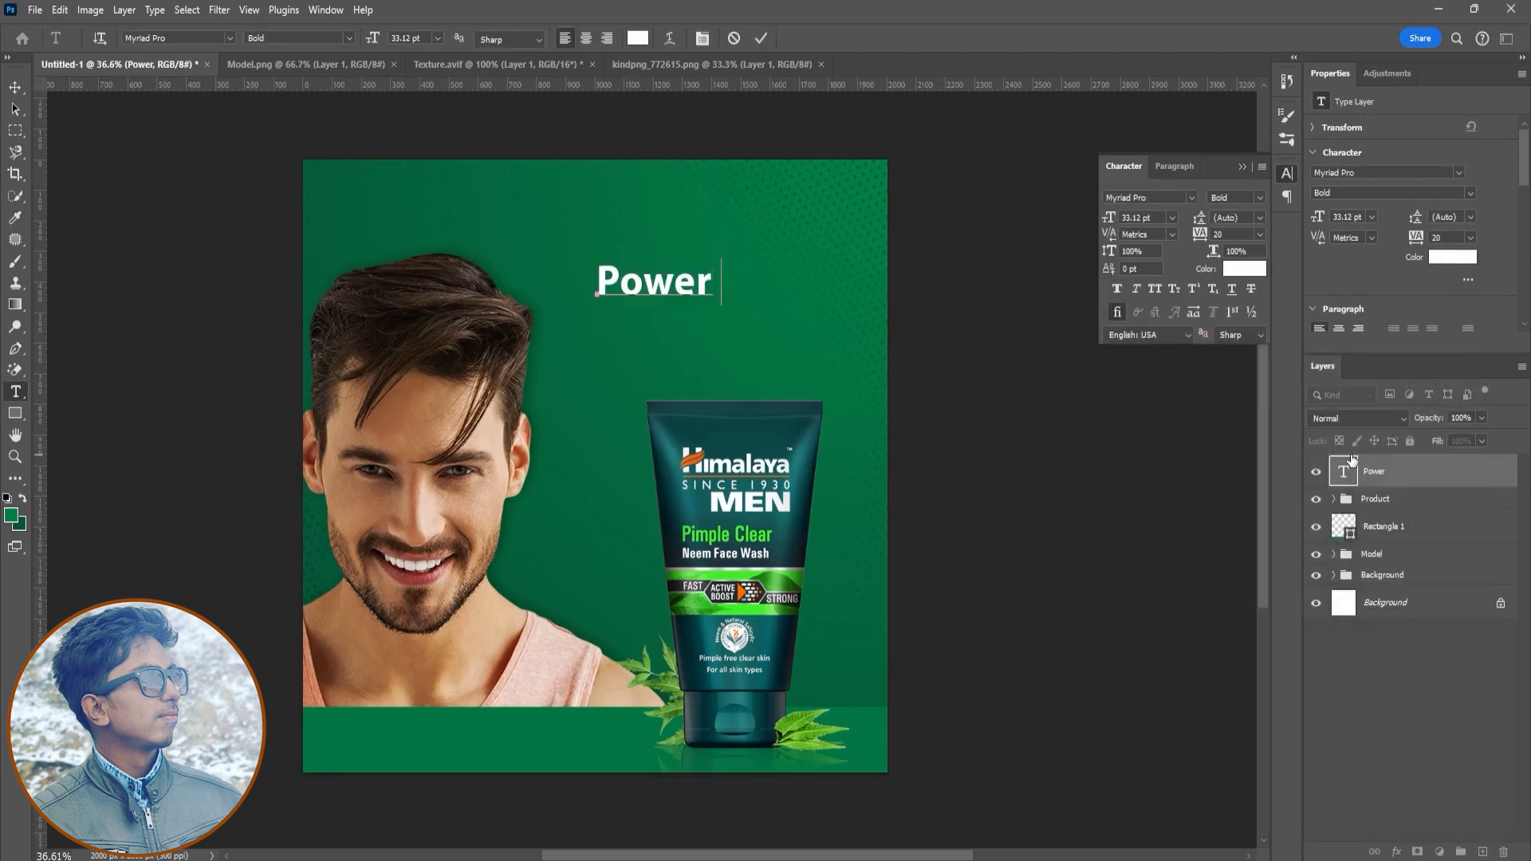
type("of")
key("ctrl+shift+Left")
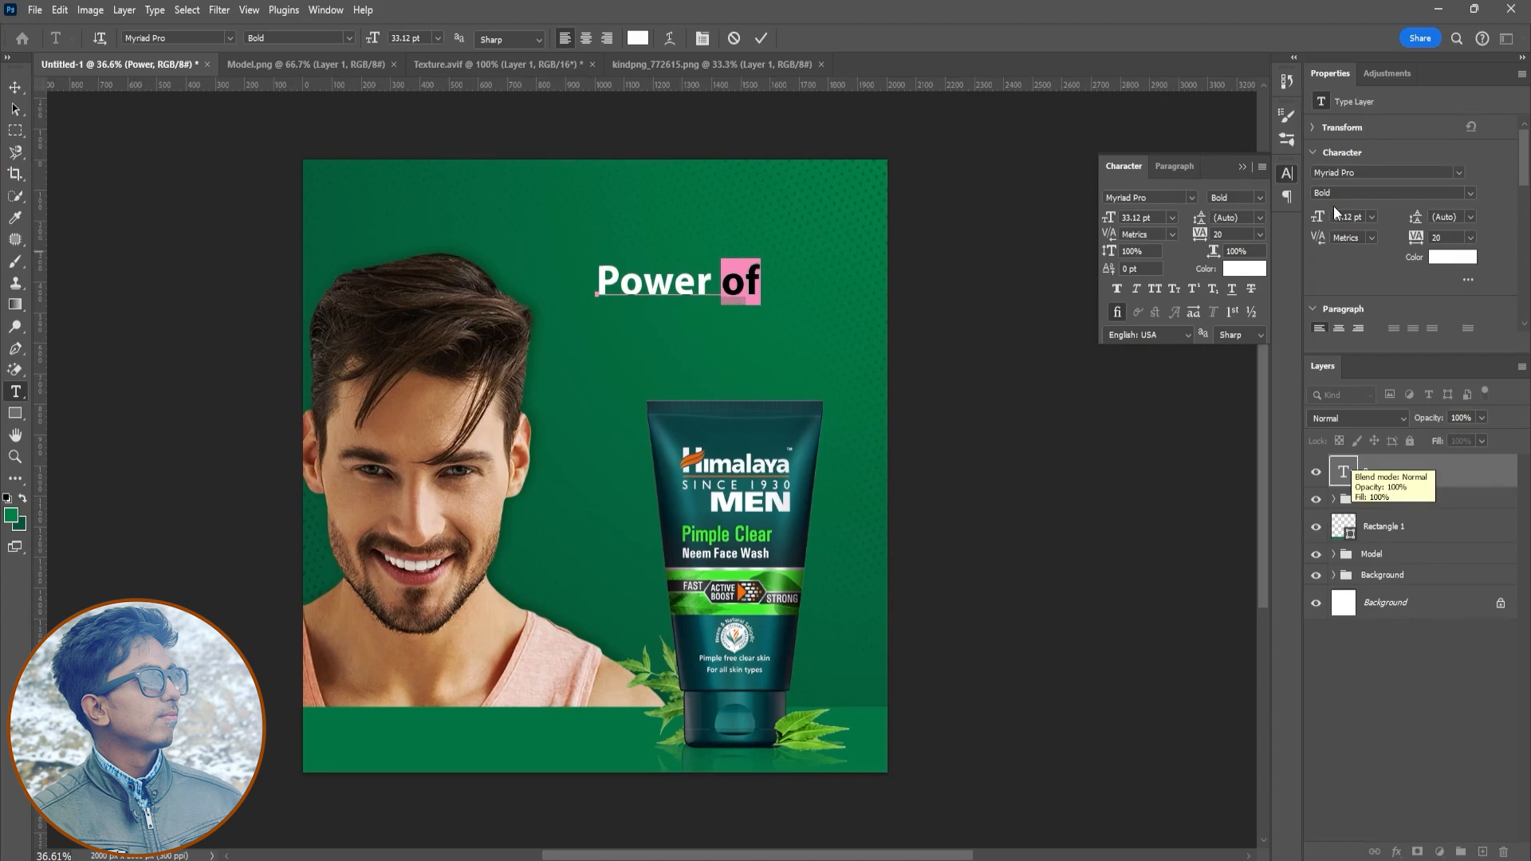
left_click(1260, 198)
left_click(1257, 209)
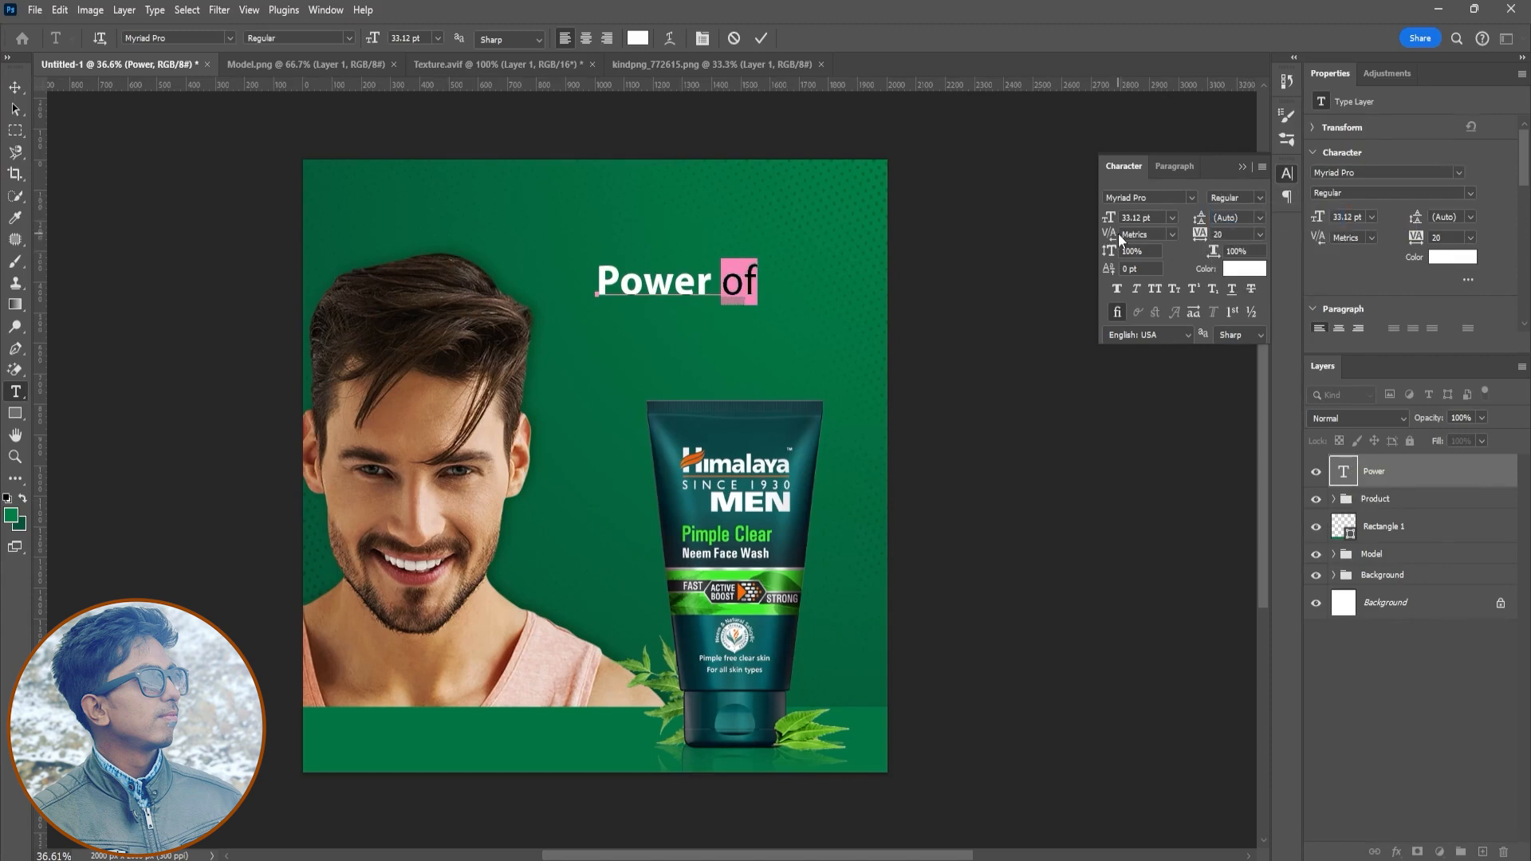
left_click_drag(1108, 217, 1101, 216)
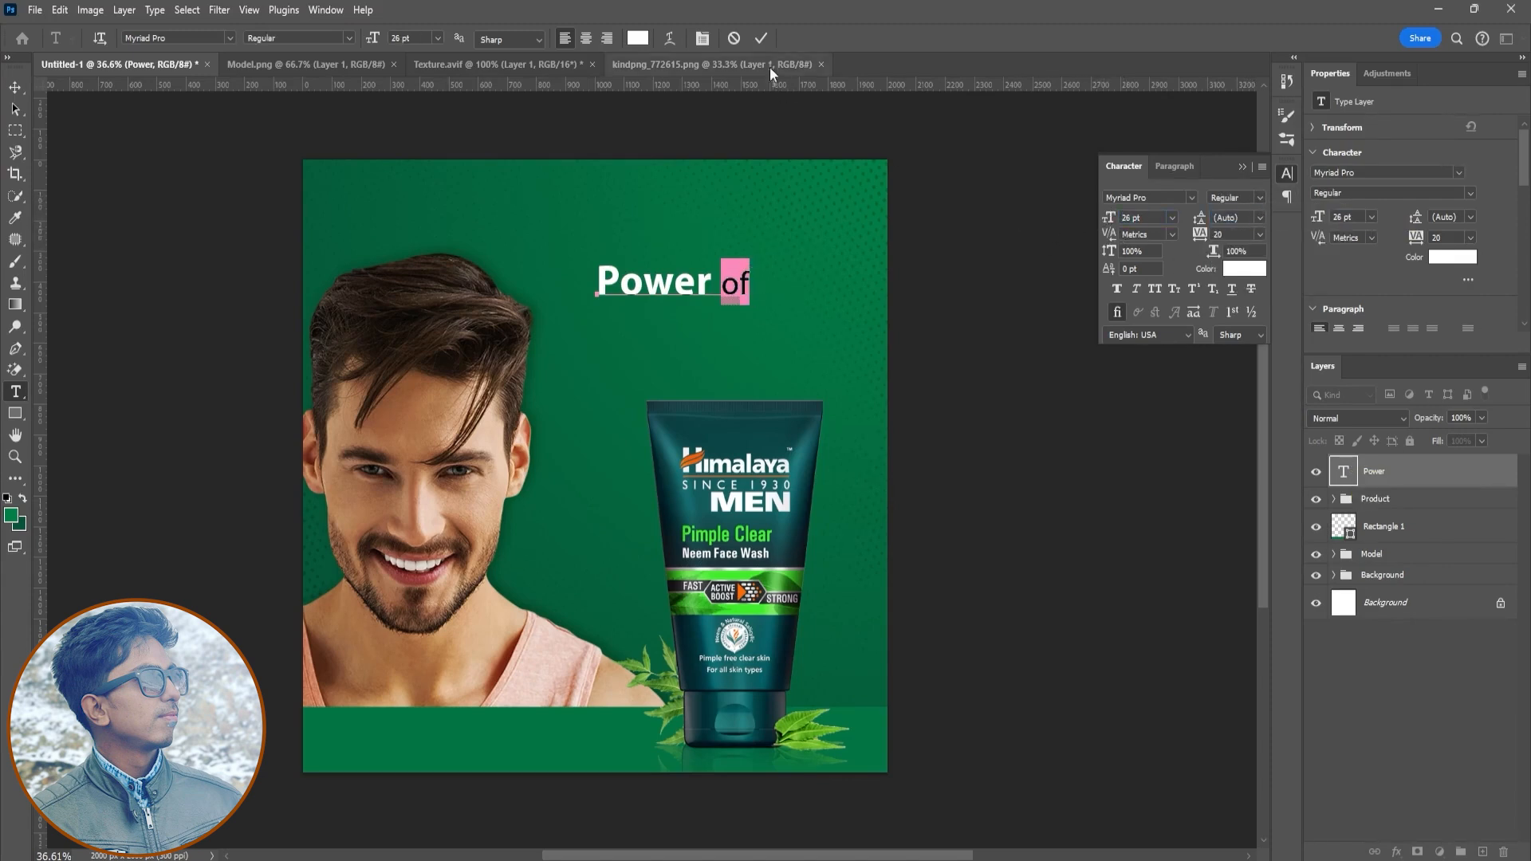
left_click(763, 40)
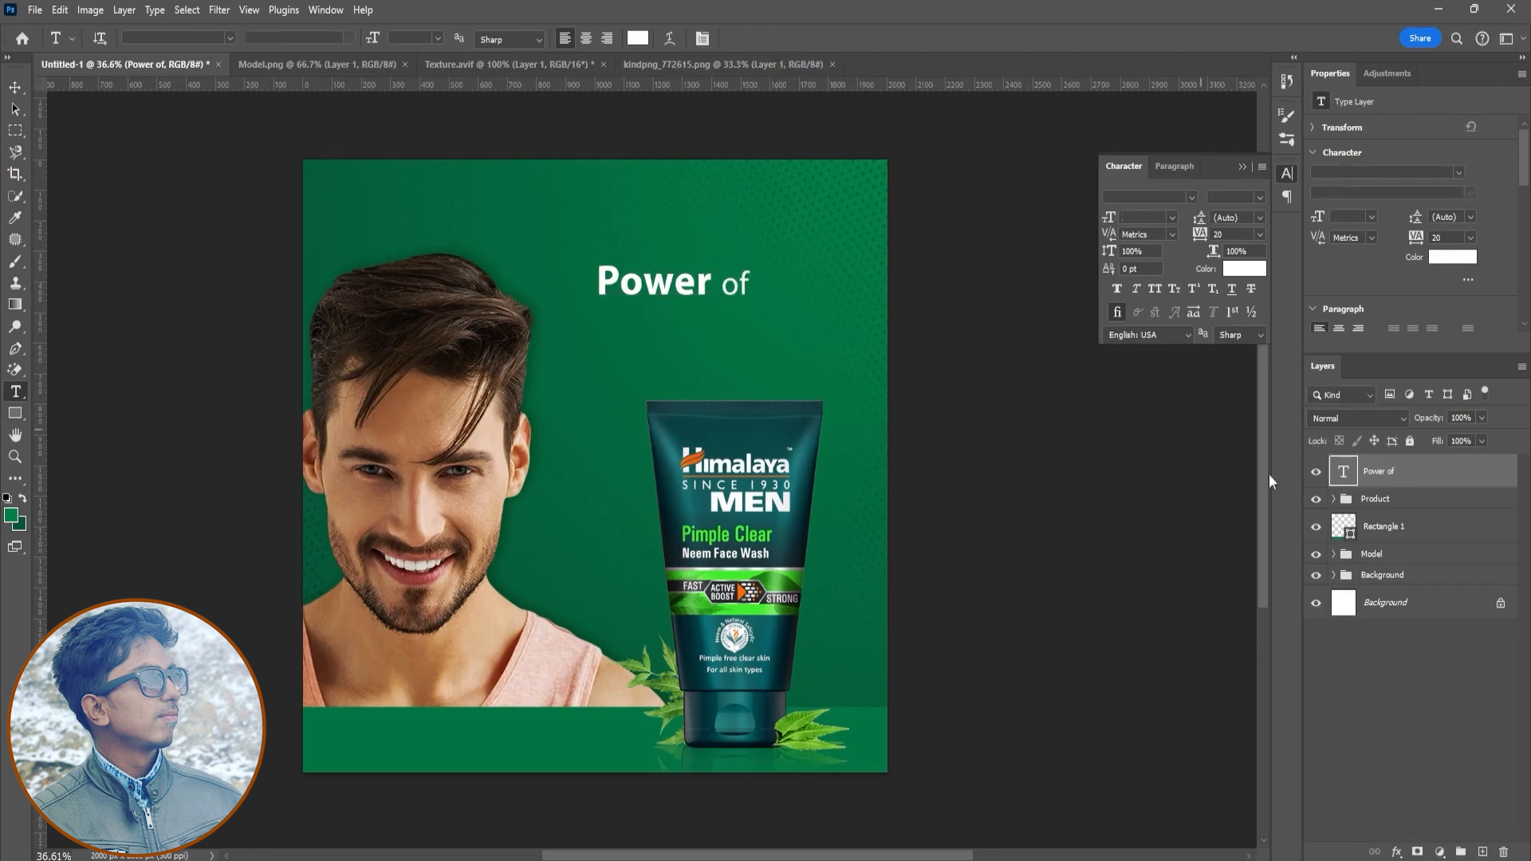
key("ctrl+j")
key("v")
left_click_drag(802, 399, 801, 448)
double_click(1344, 473)
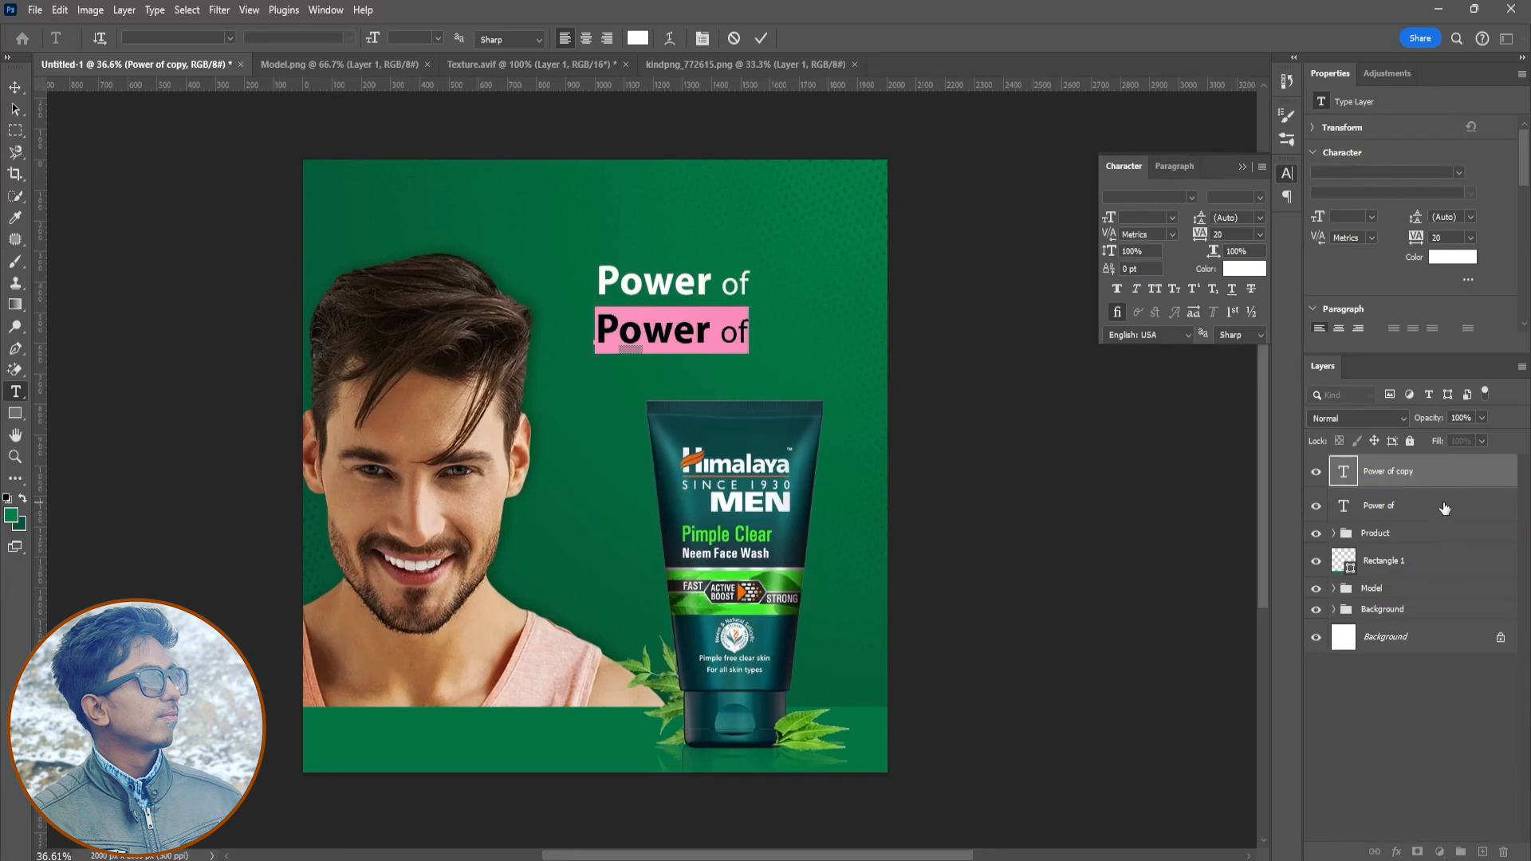
left_click(761, 38)
left_click_drag(1428, 473, 1504, 852)
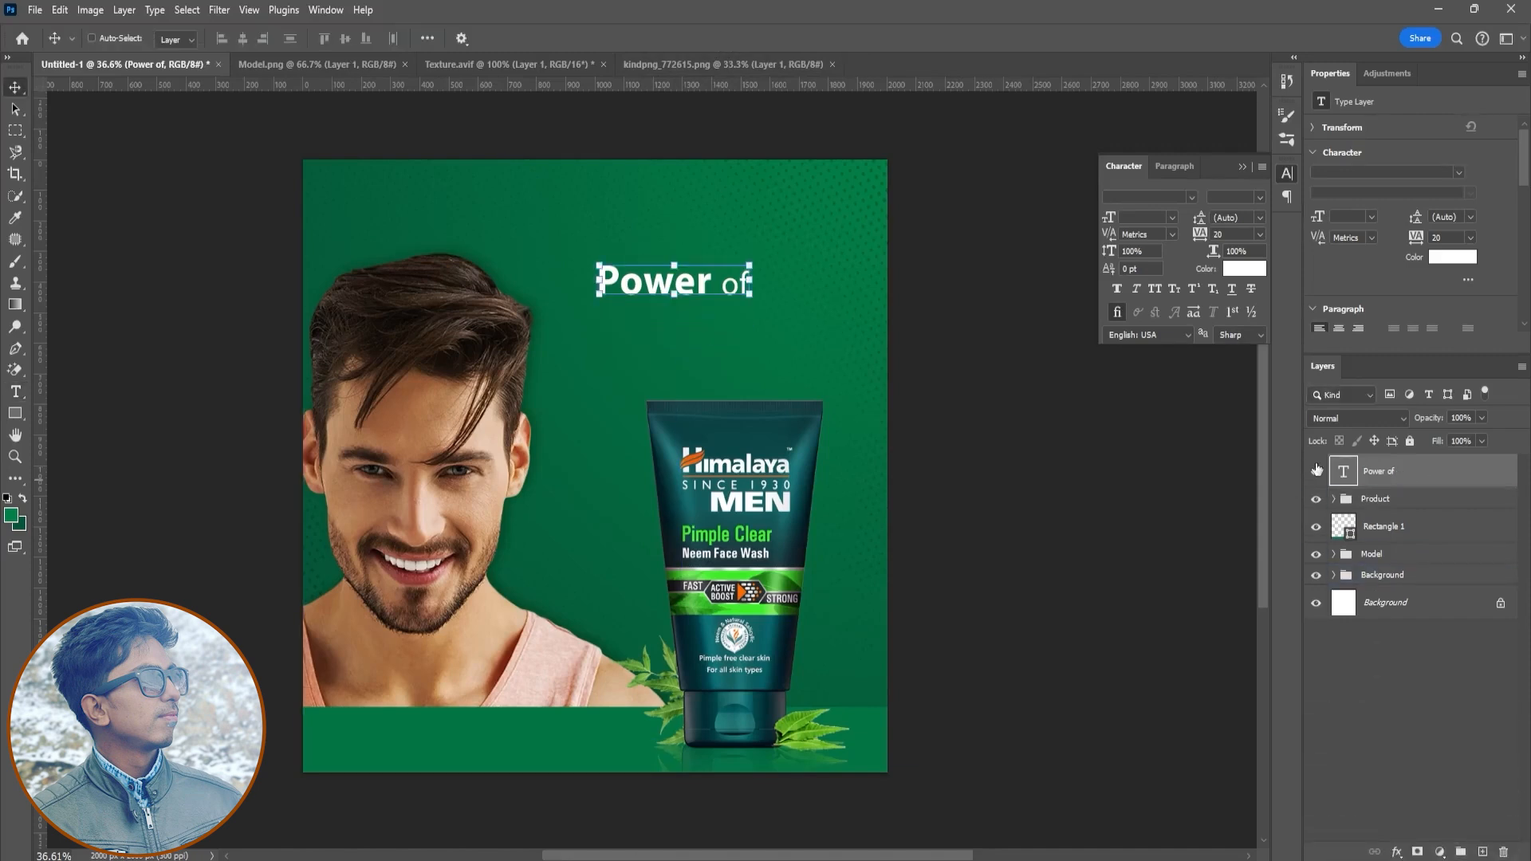
- Delete the "Power of" text layer
double_click(1345, 473)
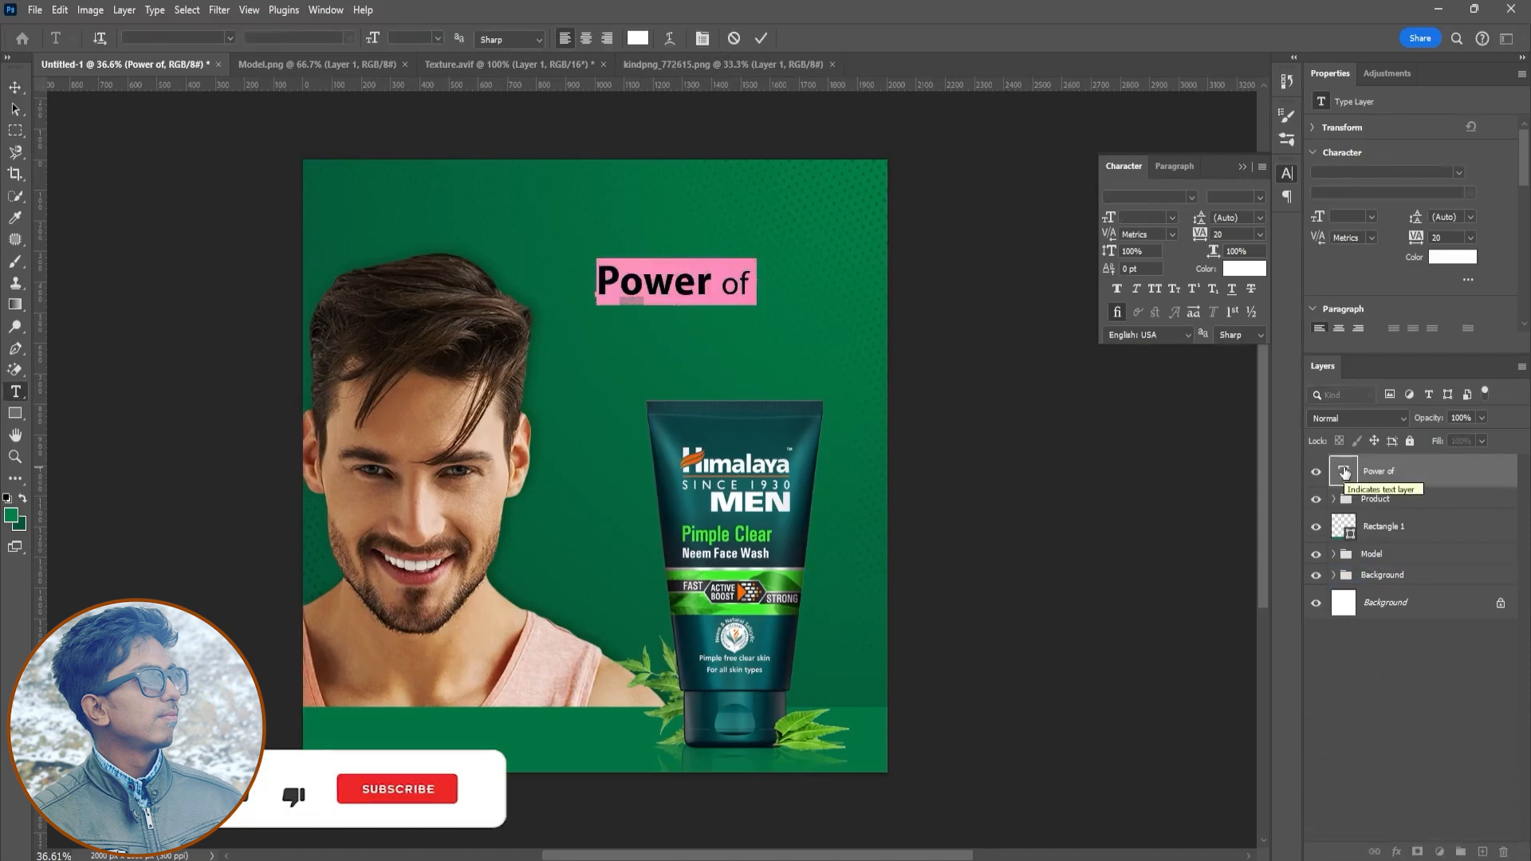
type("Po")
key("ctrl+Return")
key("v")
left_click_drag(1427, 484, 1504, 852)
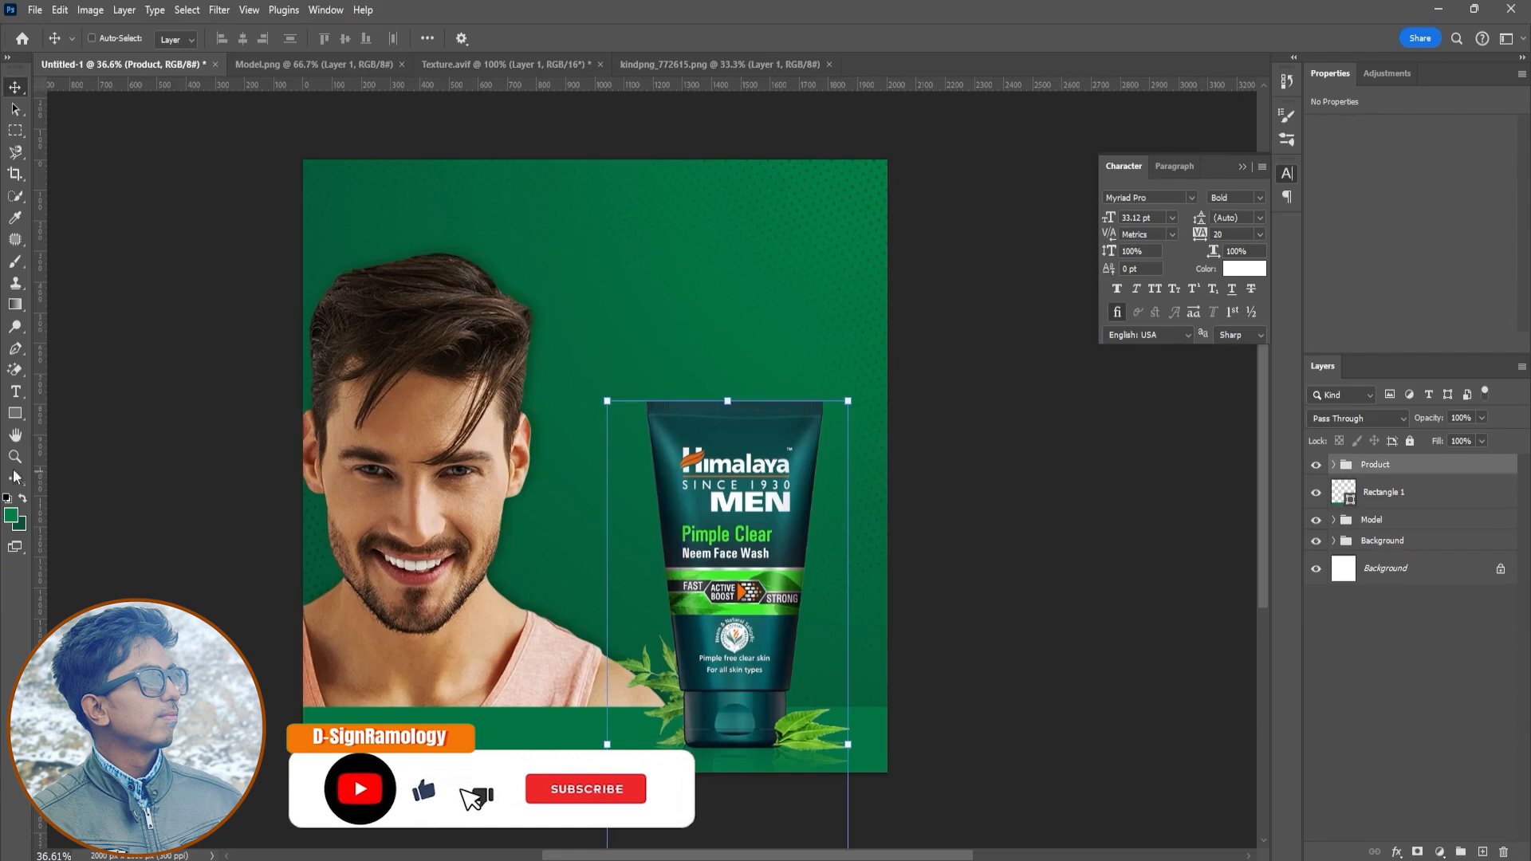
- Type a new headline "Power of herbs" above the tube
key("t")
left_click(623, 295)
type("Powe")
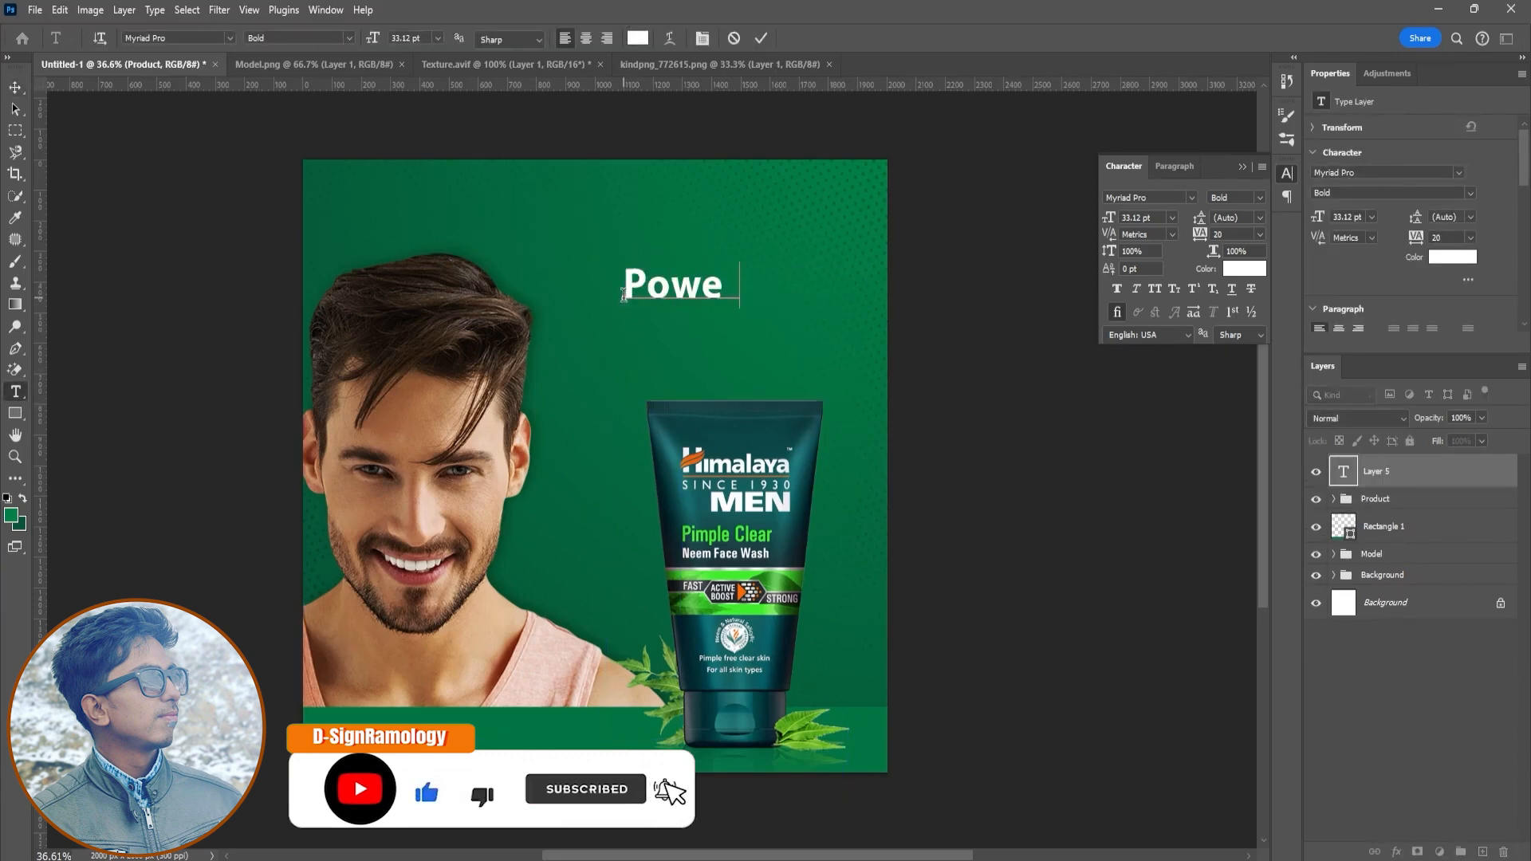
type("r of herbs")
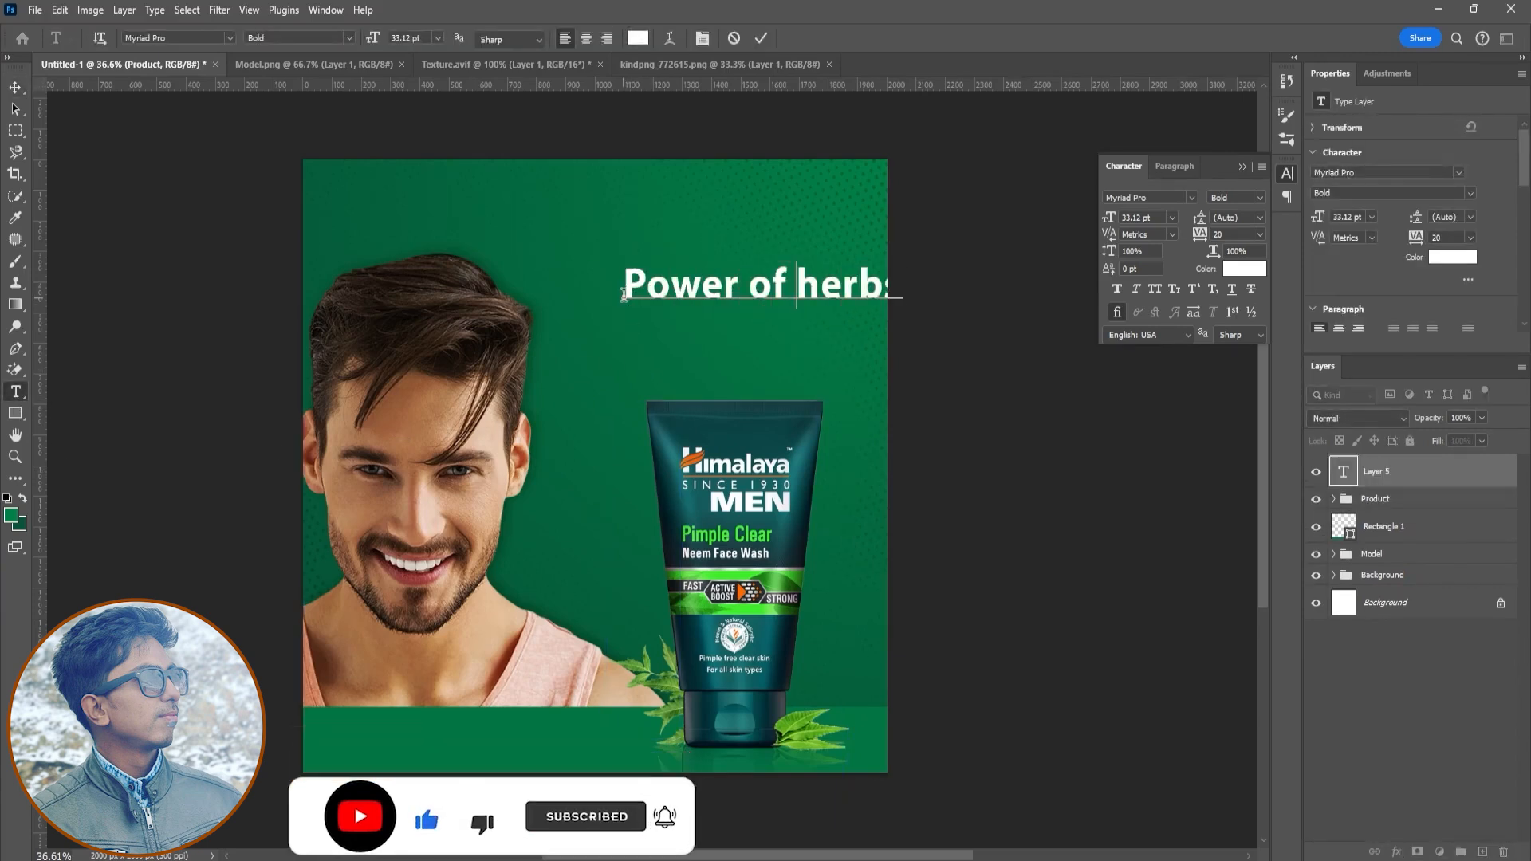
- Set "of" in the headline to Regular weight at 26 pt
key("shift+Left")
key("shift+Left")
left_click(1254, 198)
left_click(1232, 212)
left_click_drag(1109, 219, 1099, 221)
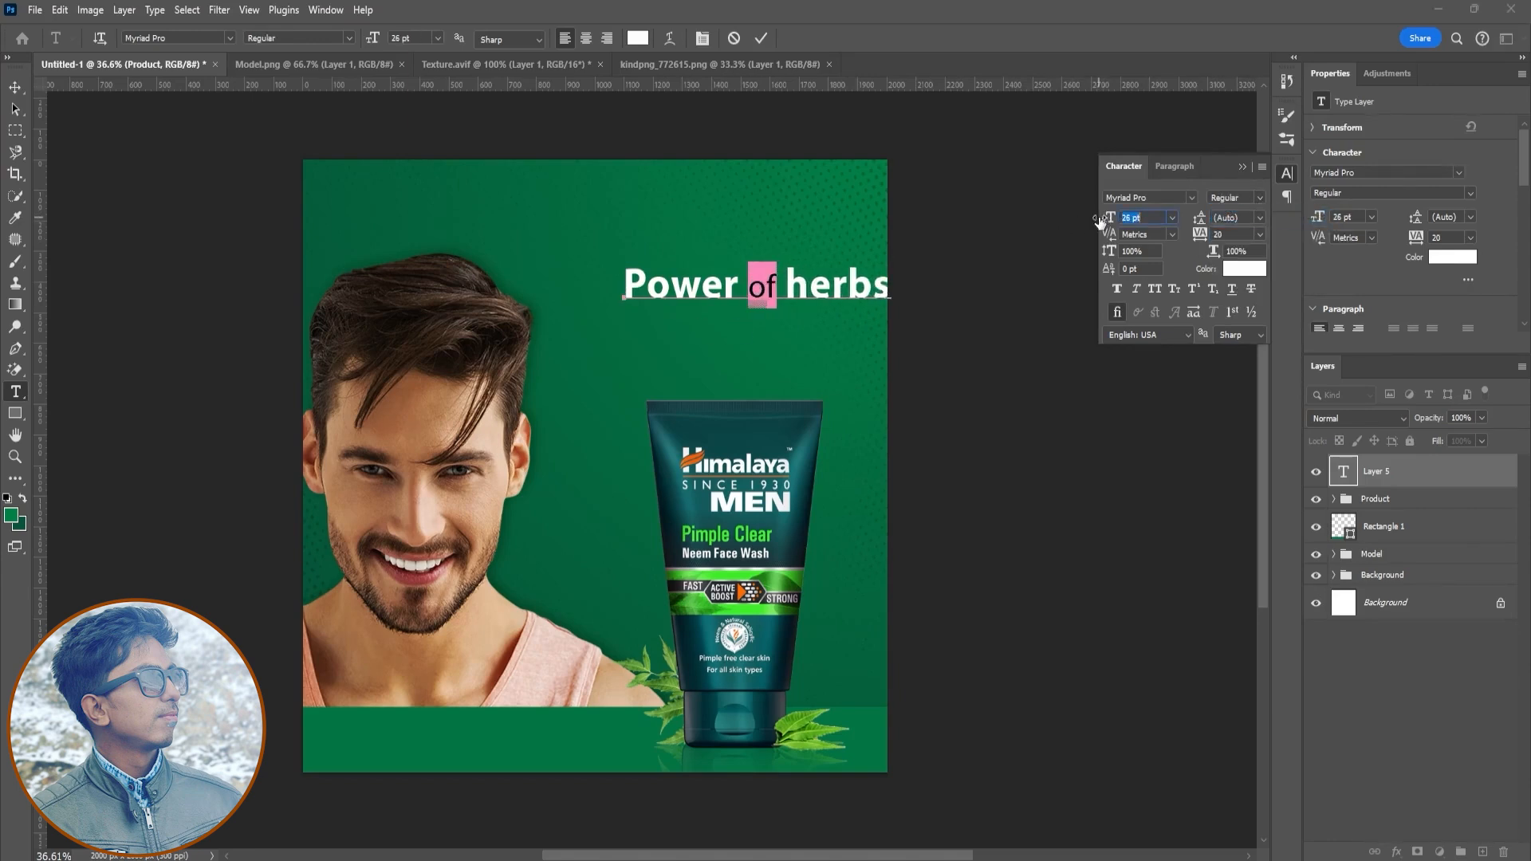
left_click(761, 37)
- Move the headline left and duplicate it one line below
key("v")
left_click_drag(838, 289, 788, 291)
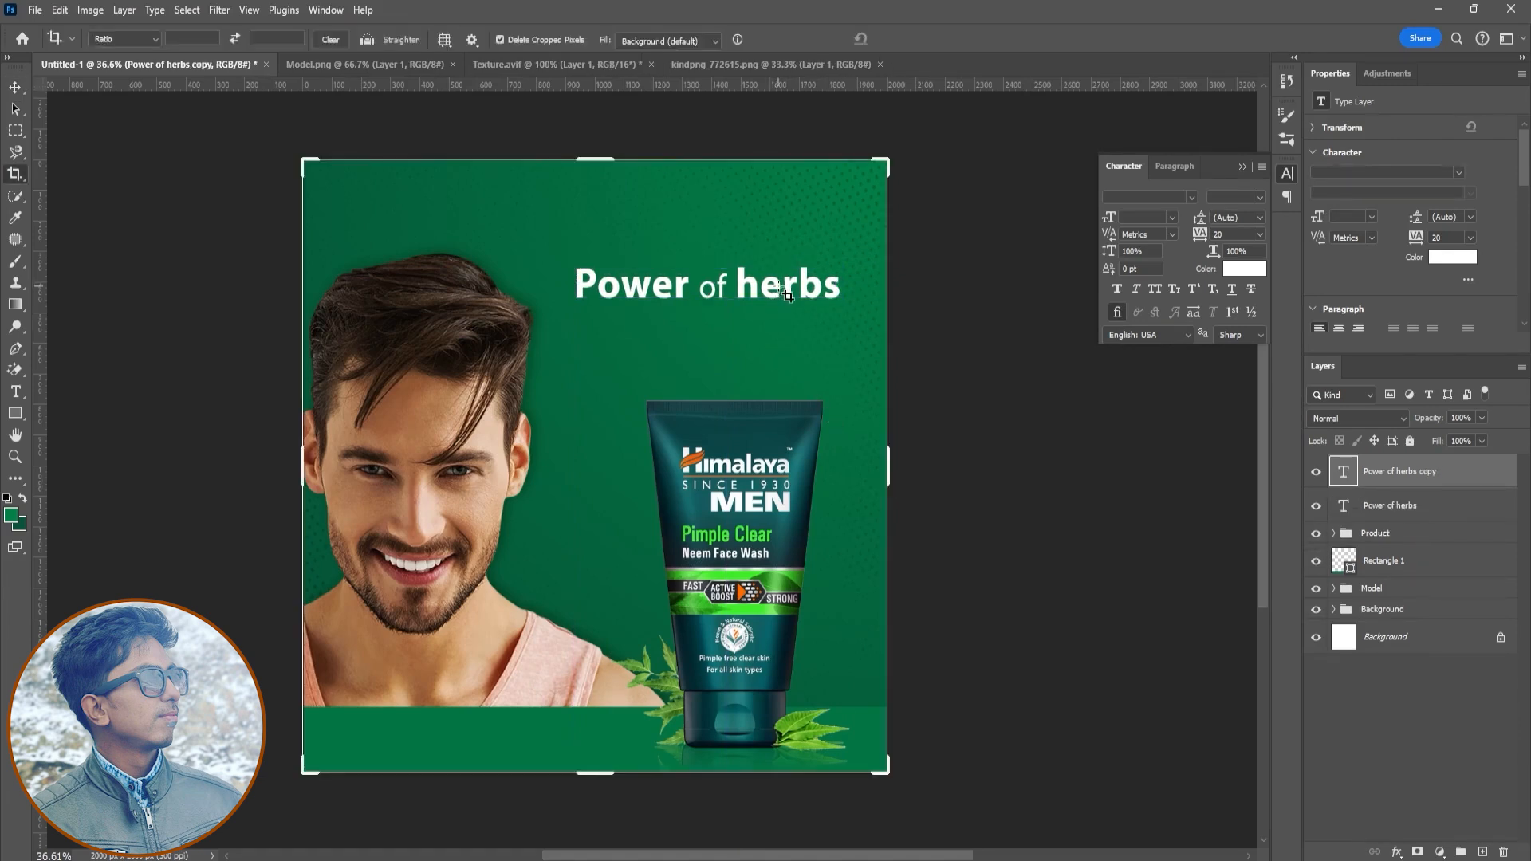
left_click_drag(792, 306, 794, 343)
- Edit the duplicated line so it begins with "for"
double_click(1349, 474)
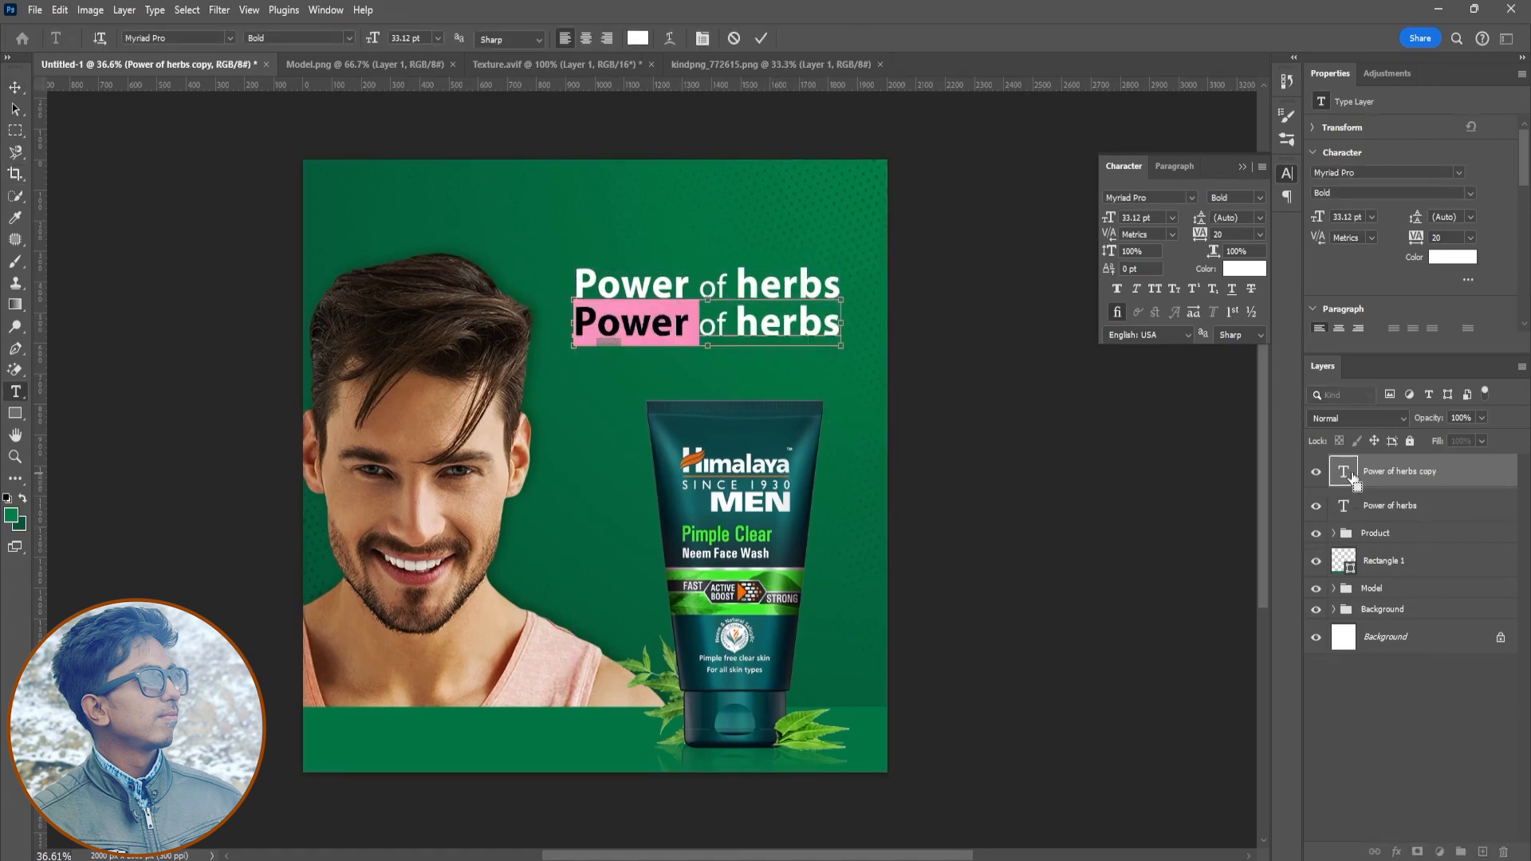
key("ctrl+shift+Right")
key("BackSpace")
key("ctrl+Right")
key("ctrl+shift+Right")
key("BackSpace")
key("BackSpace")
key("BackSpace")
type("or")
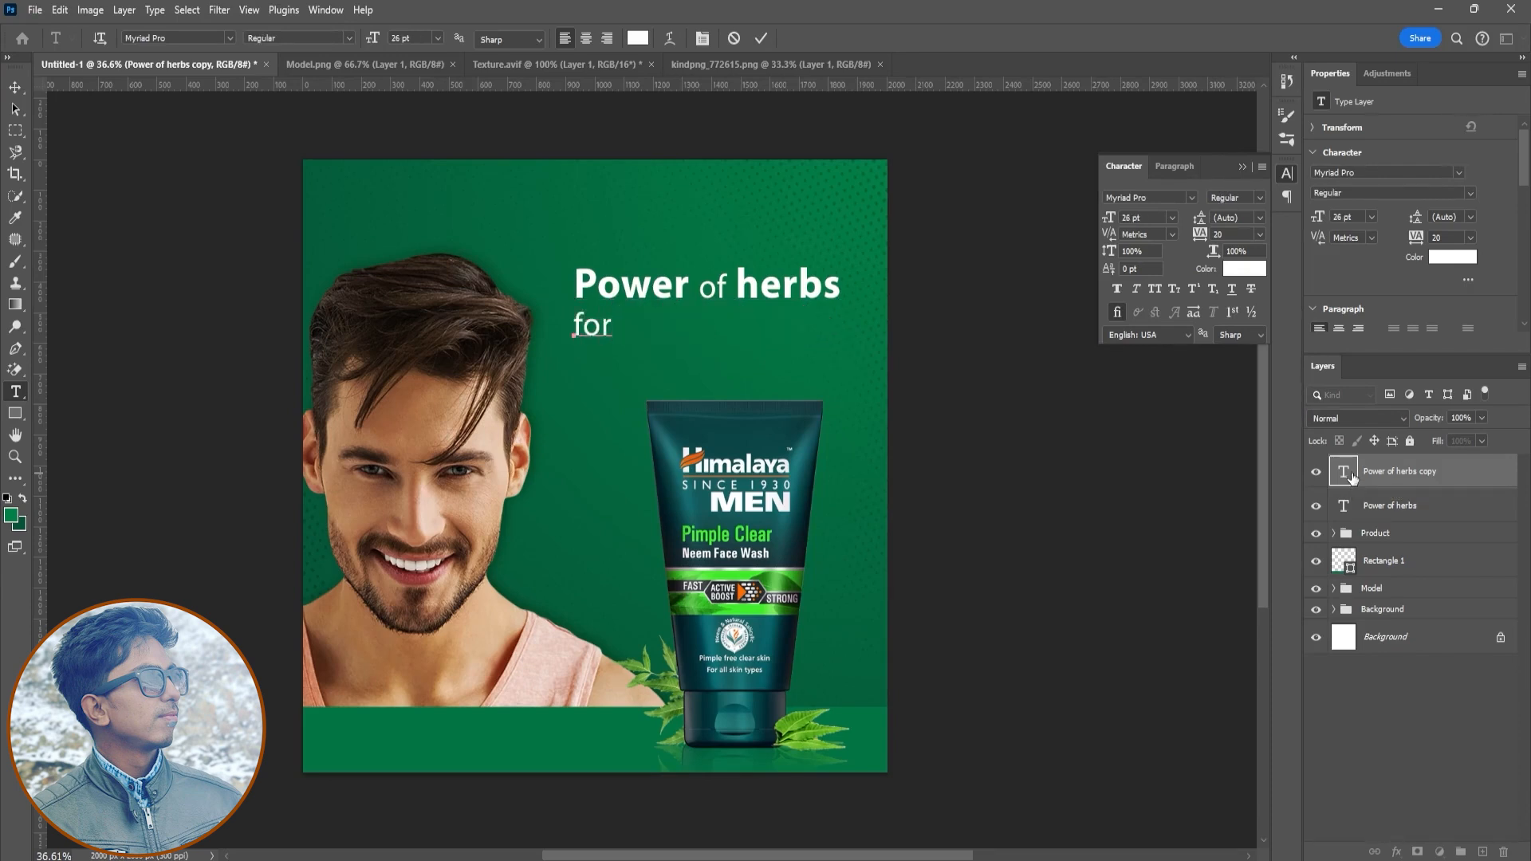
key("ctrl+z")
key("Left")
key("Left")
key("ctrl+shift+Left")
type("for")
- Replace "herbs" in the second line with "fresh & Oil-free"
key("ctrl+Right")
key("ctrl+shift+Right")
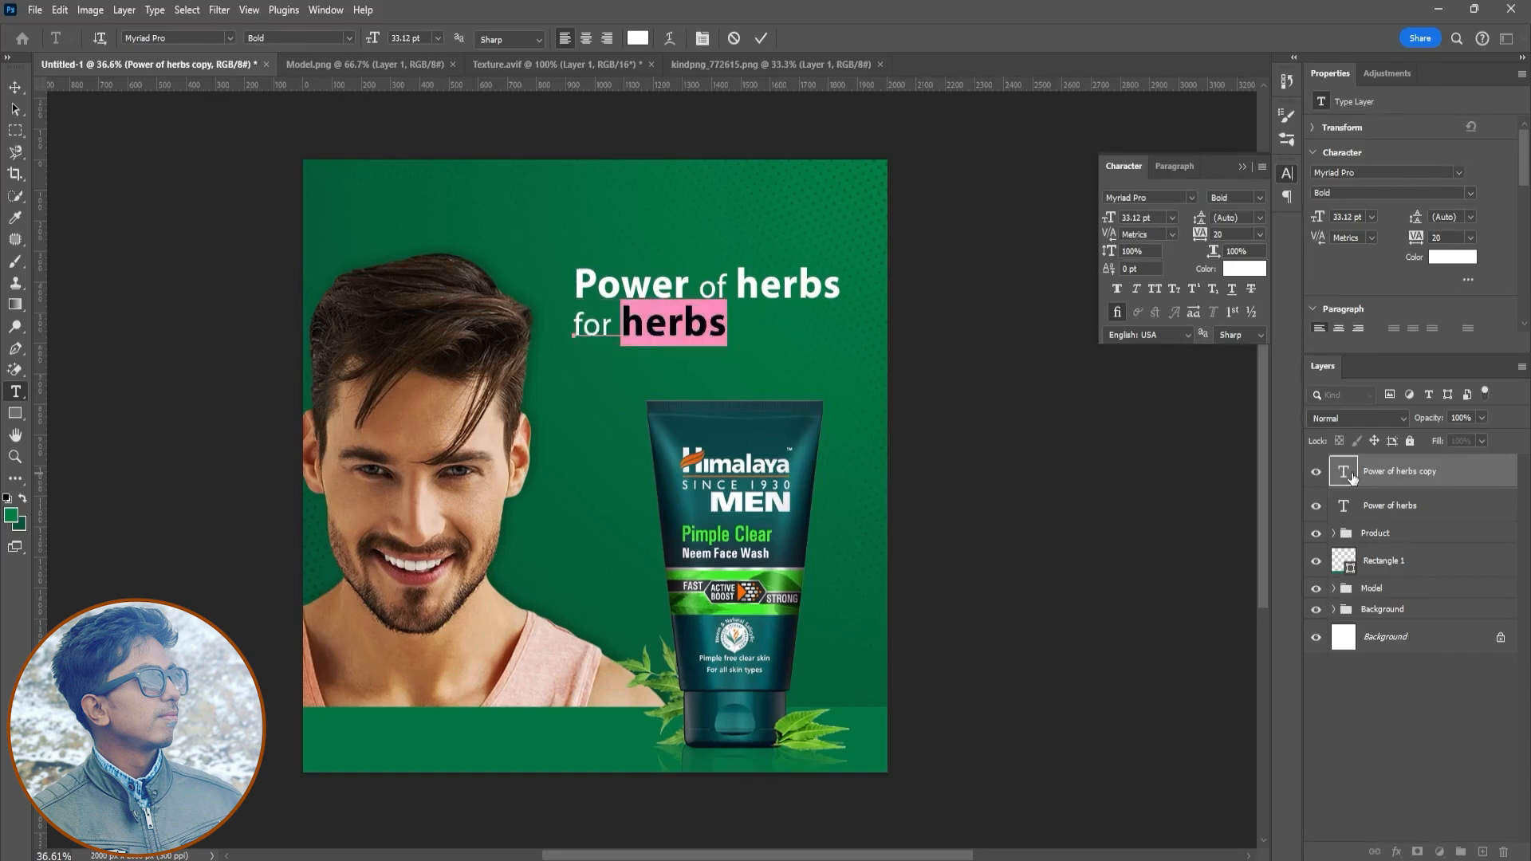
type("fresh")
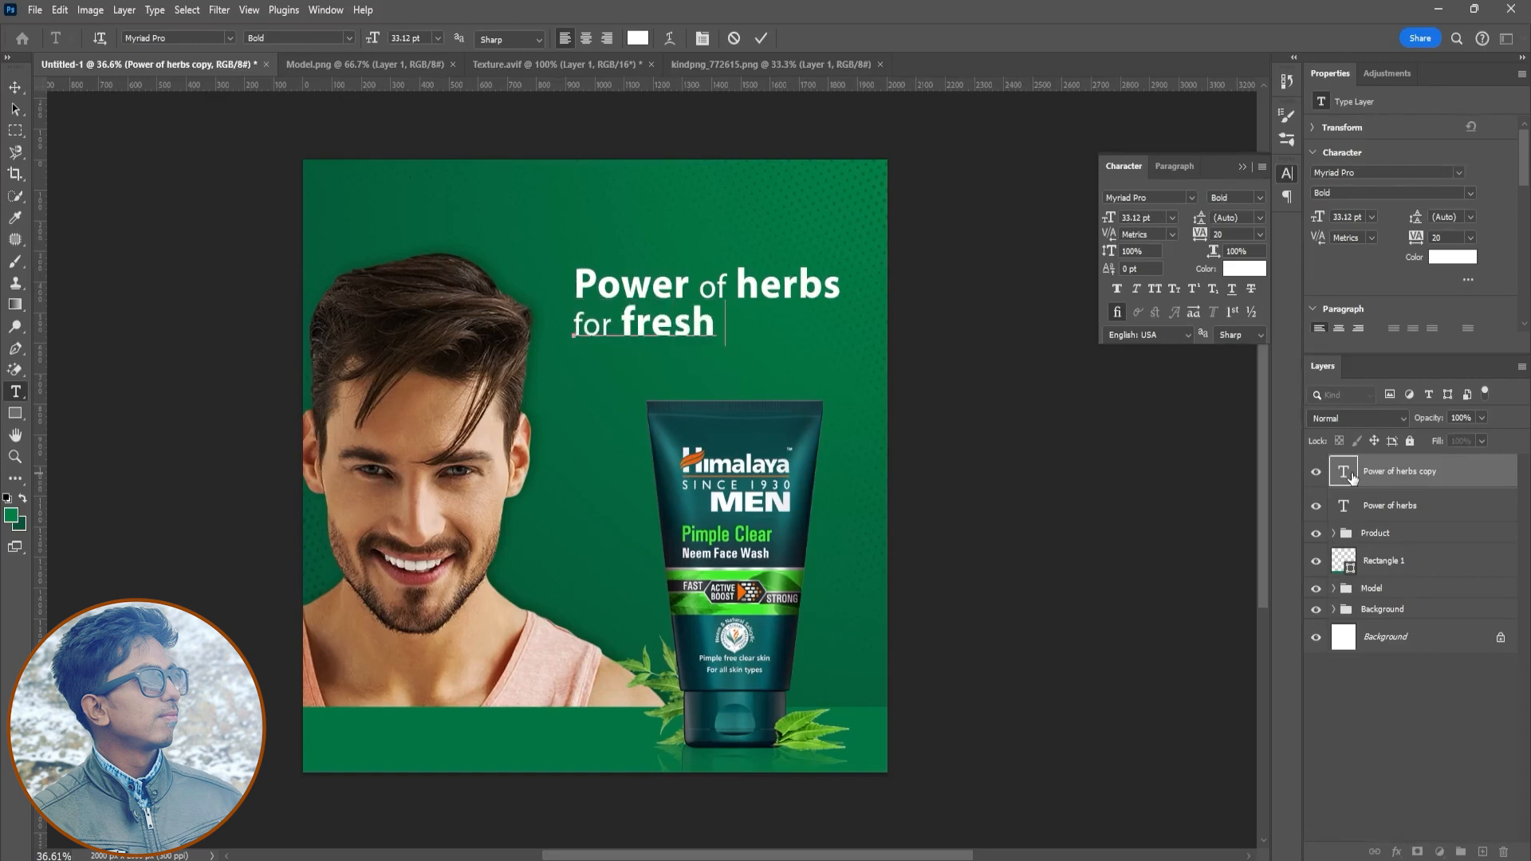
type(" & Oil")
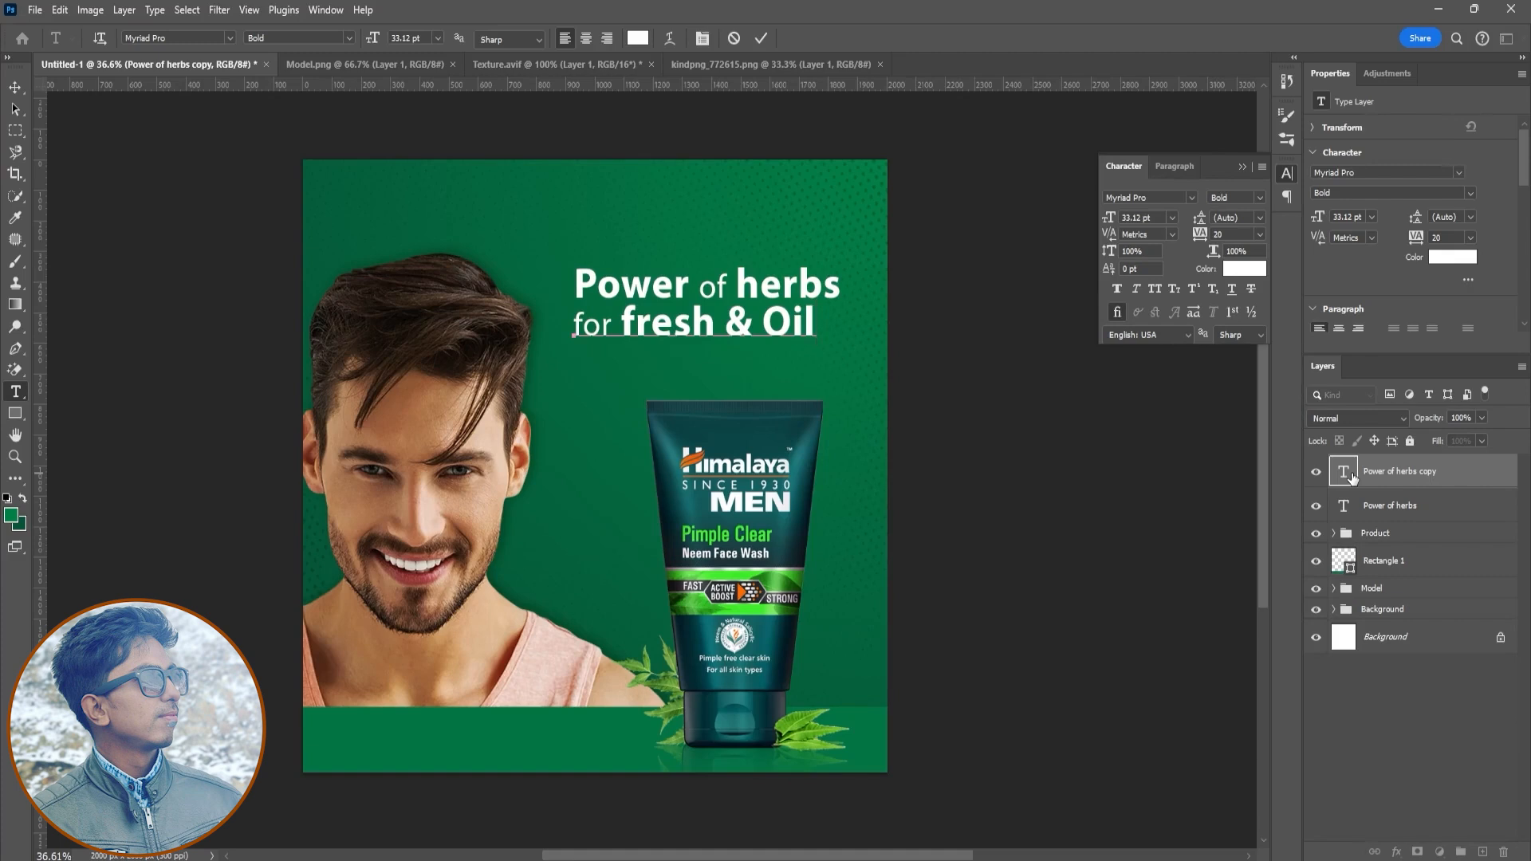
type("-free")
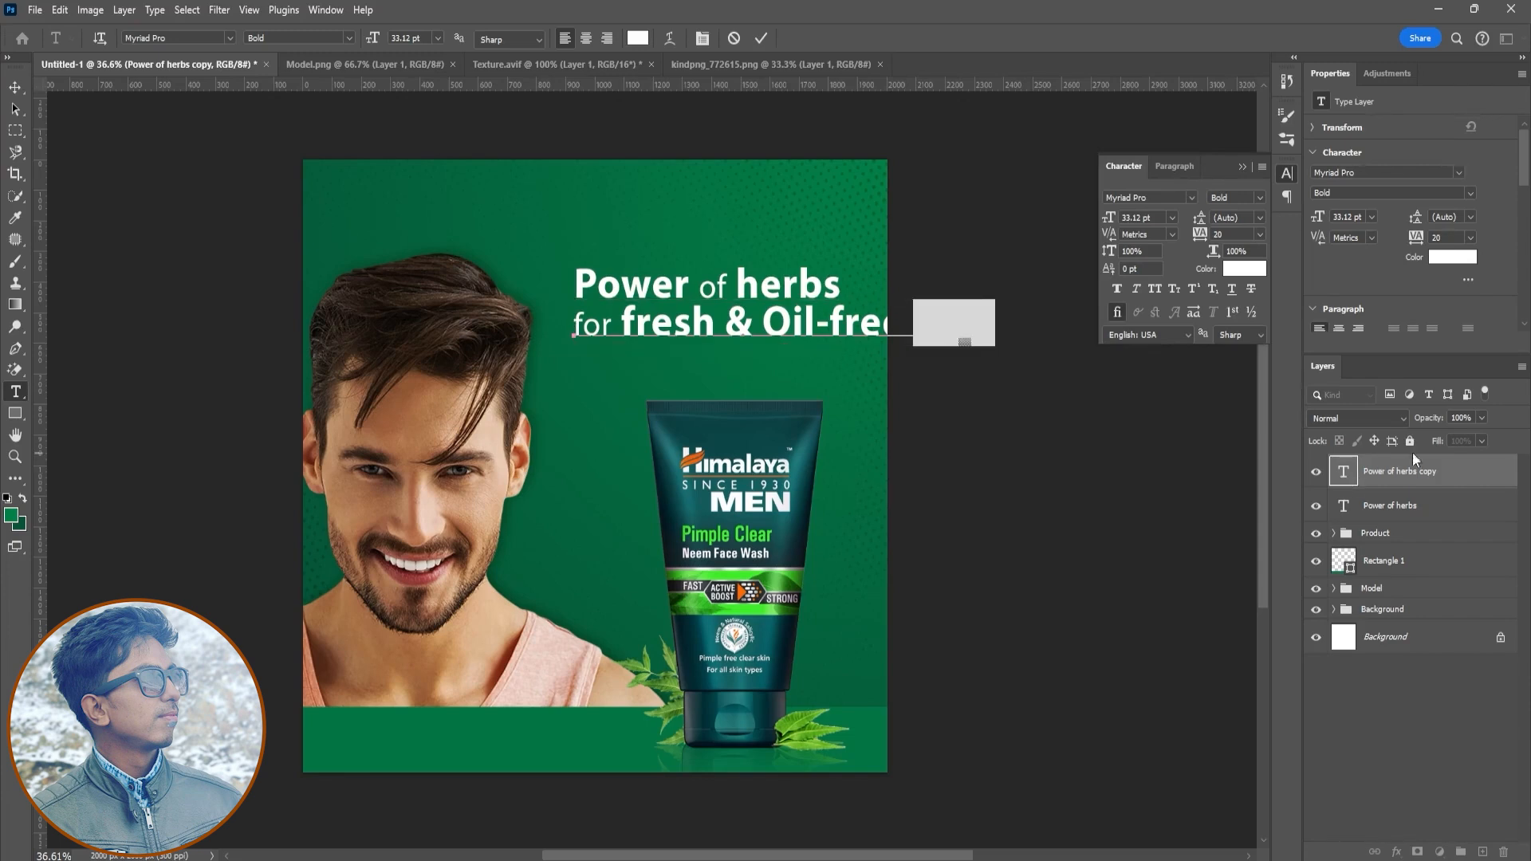
- Finish the second line as "for fresh & Oil-free Skin"
left_click(1264, 200)
left_click(1257, 214)
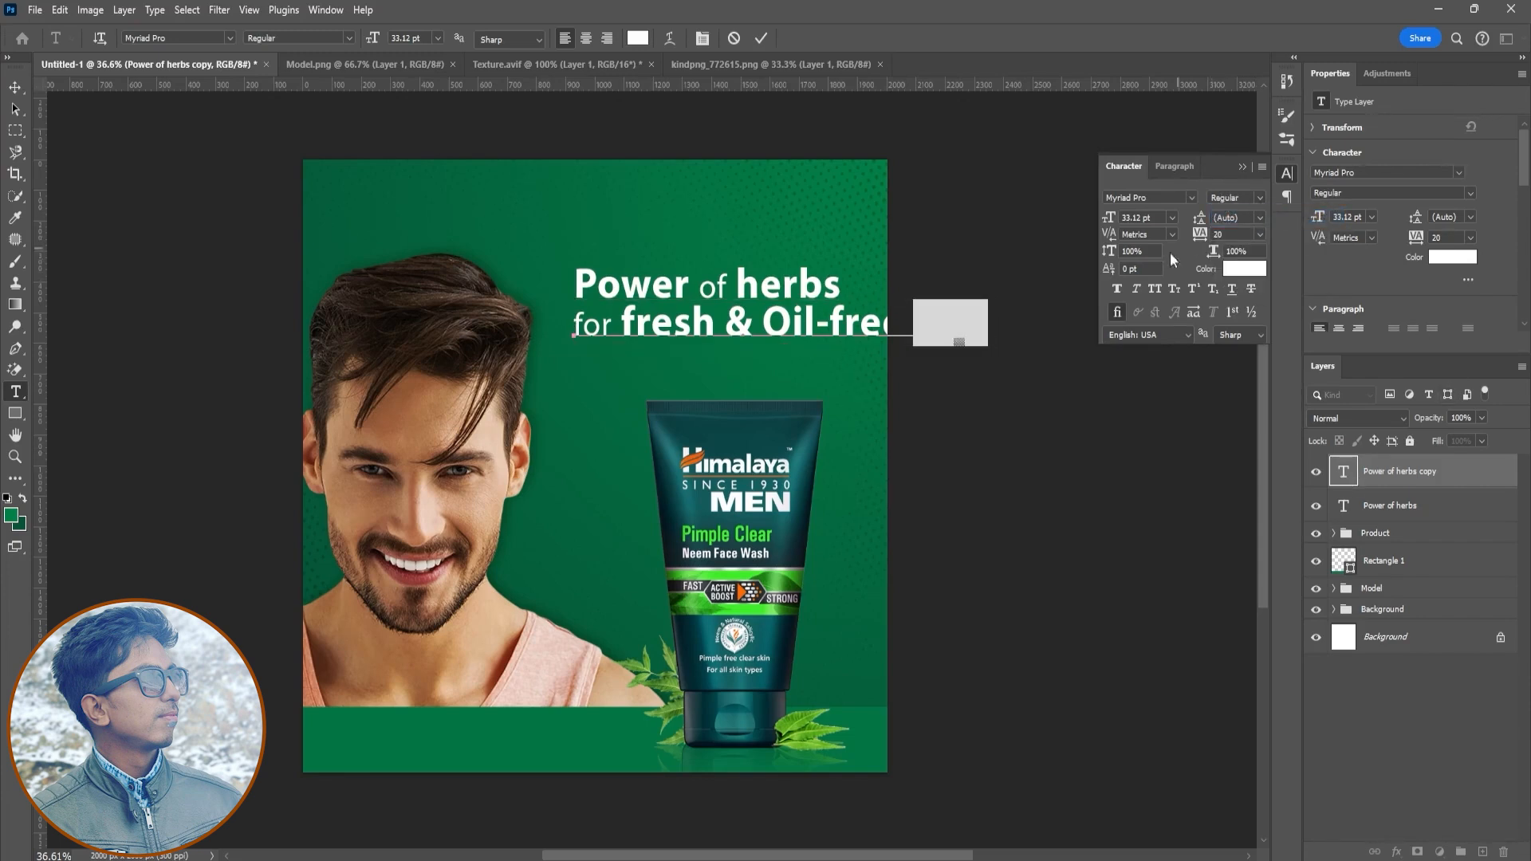
left_click(592, 329)
key("ctrl+a")
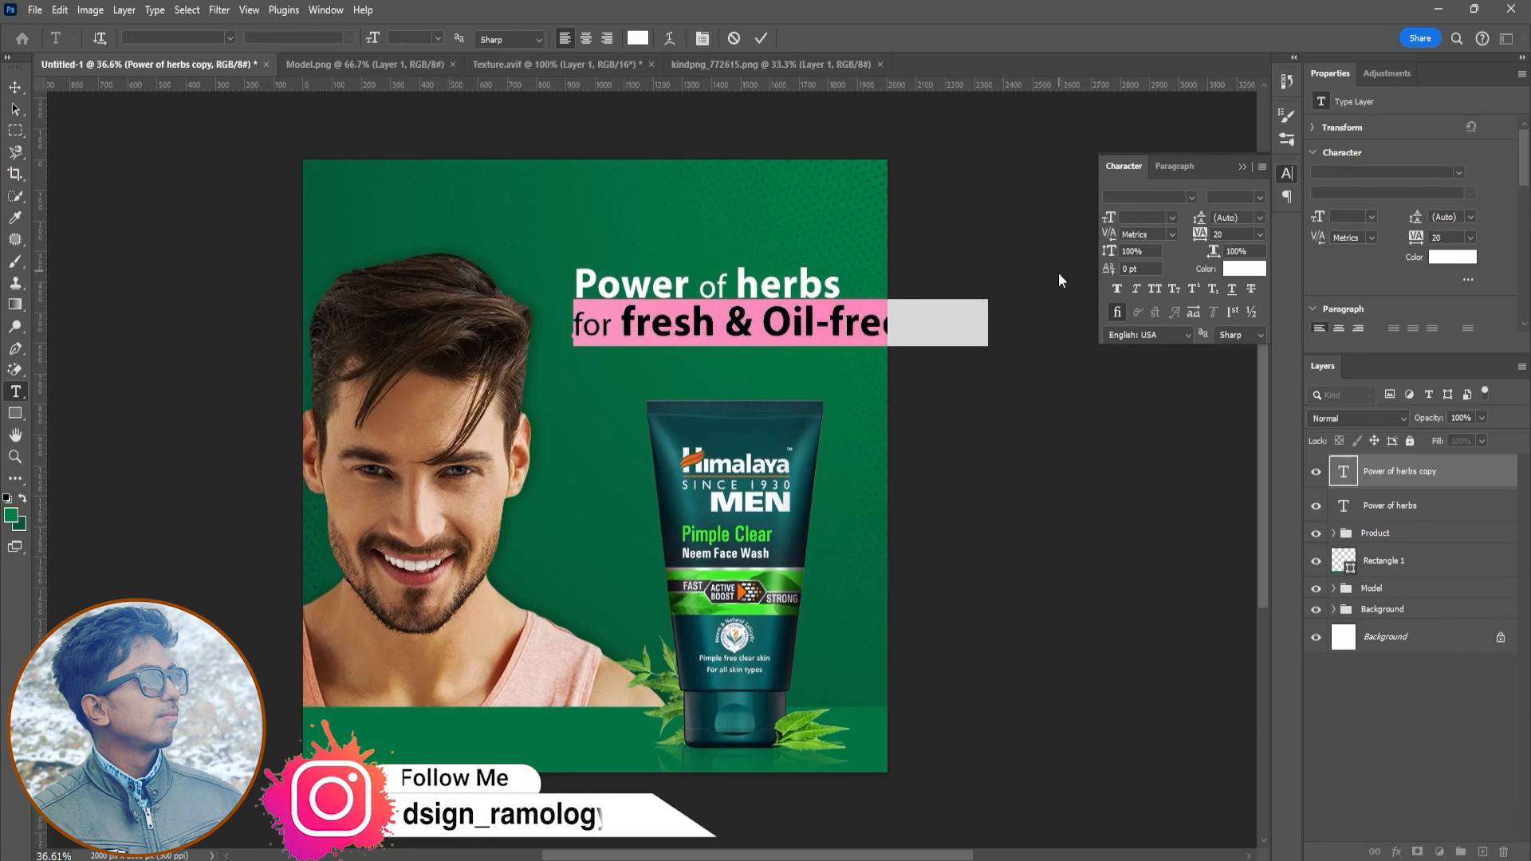
key("ctrl+Return")
- Scale both headline lines down together so they fit inside the canvas
left_click(1426, 512, "shift")
key("ctrl+t")
left_click_drag(984, 335, 841, 325)
key("Return")
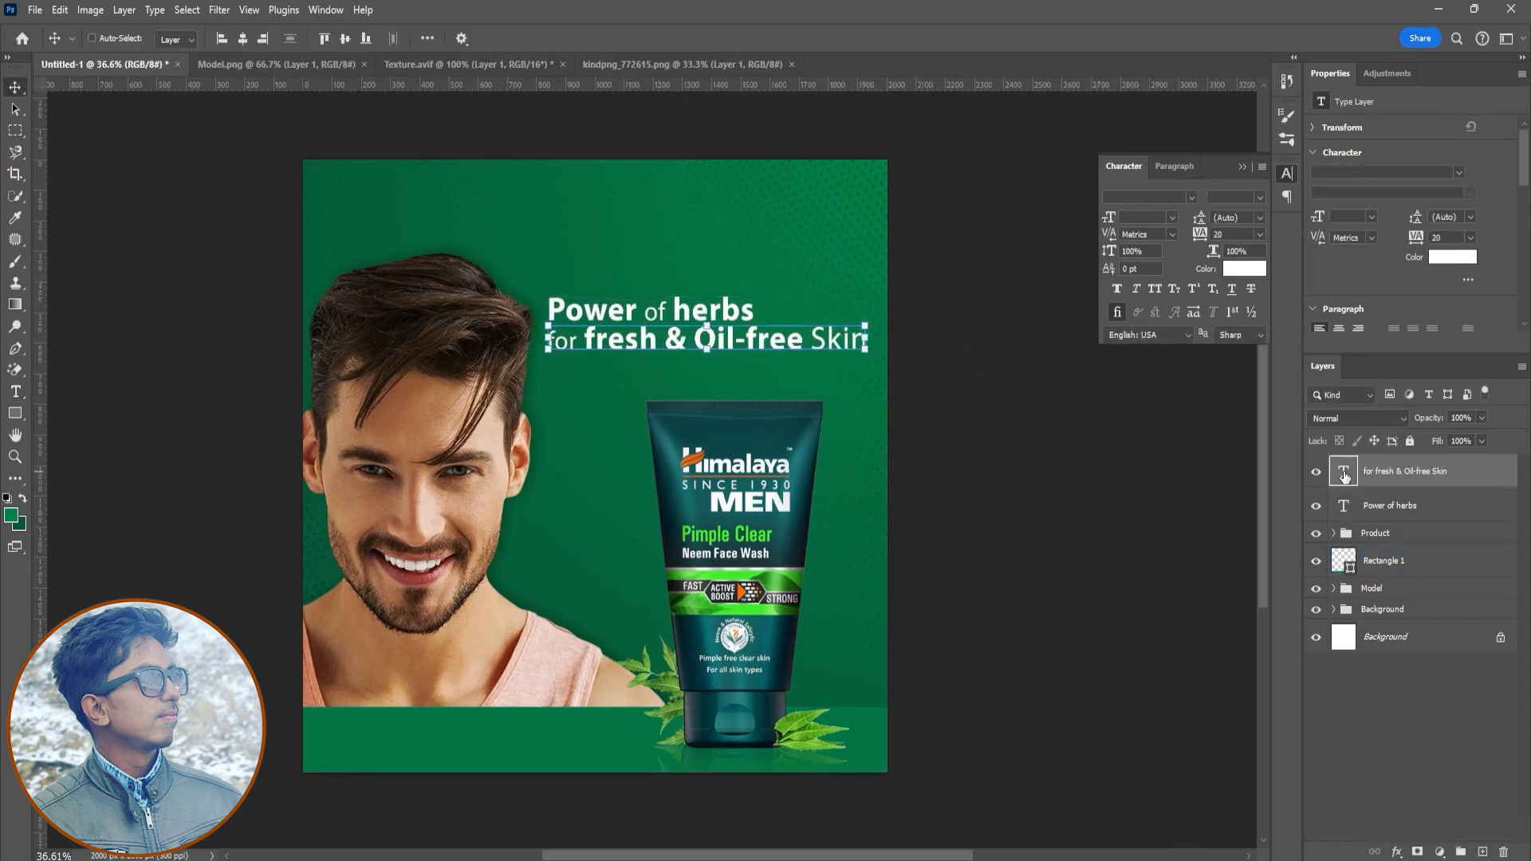
- Change the last word of the second line to lowercase "skin"
double_click(861, 343)
double_click(863, 344)
left_click(864, 345)
key("BackSpace")
key("BackSpace")
key("BackSpace")
key("BackSpace")
type("skin")
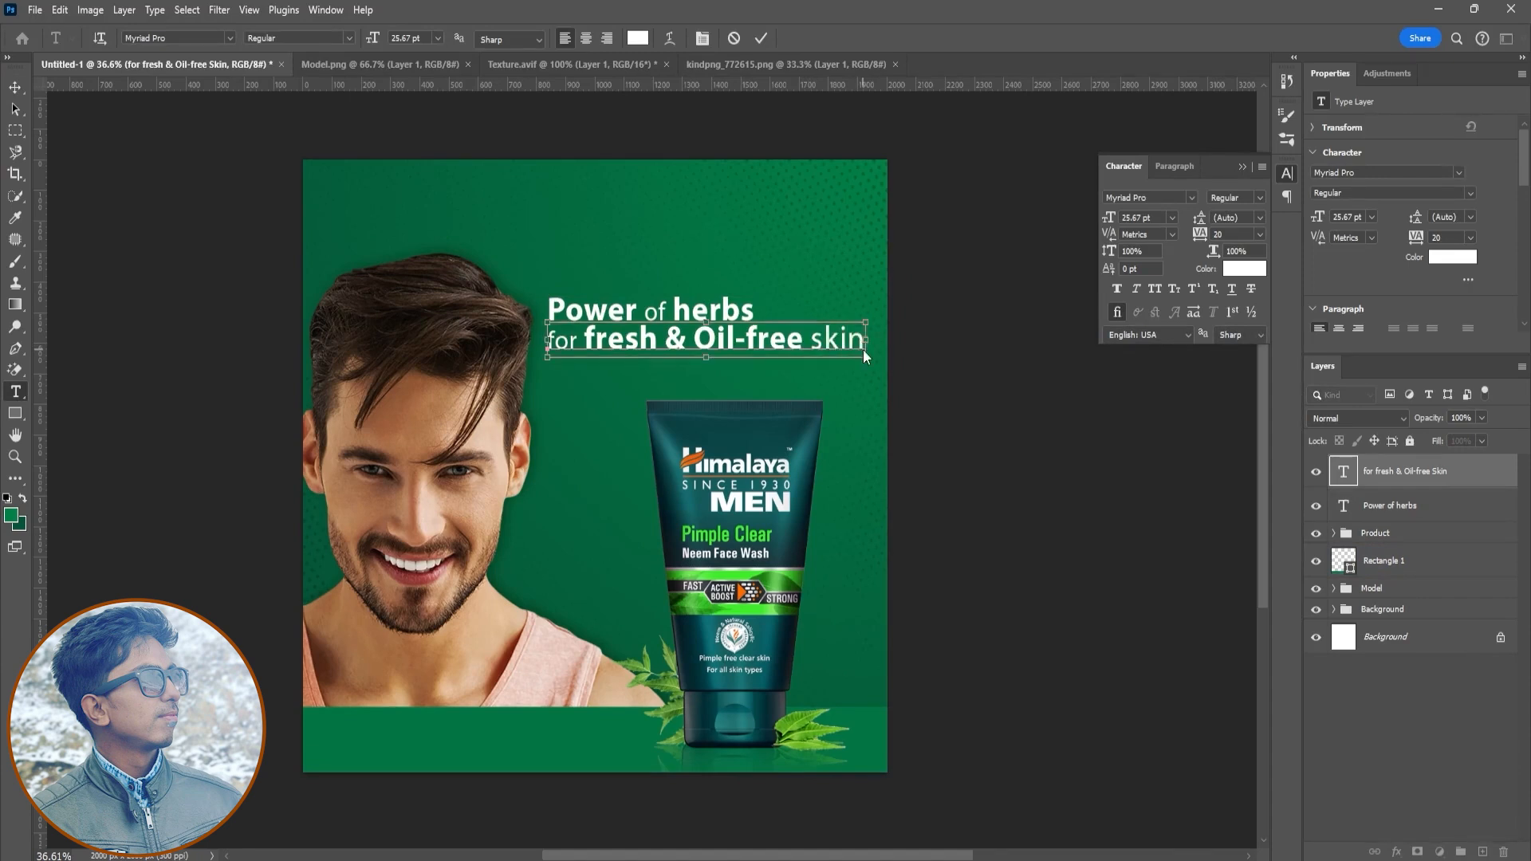
- Set "skin" and "for" in the second line to 20 pt
key("ctrl+shift+Left")
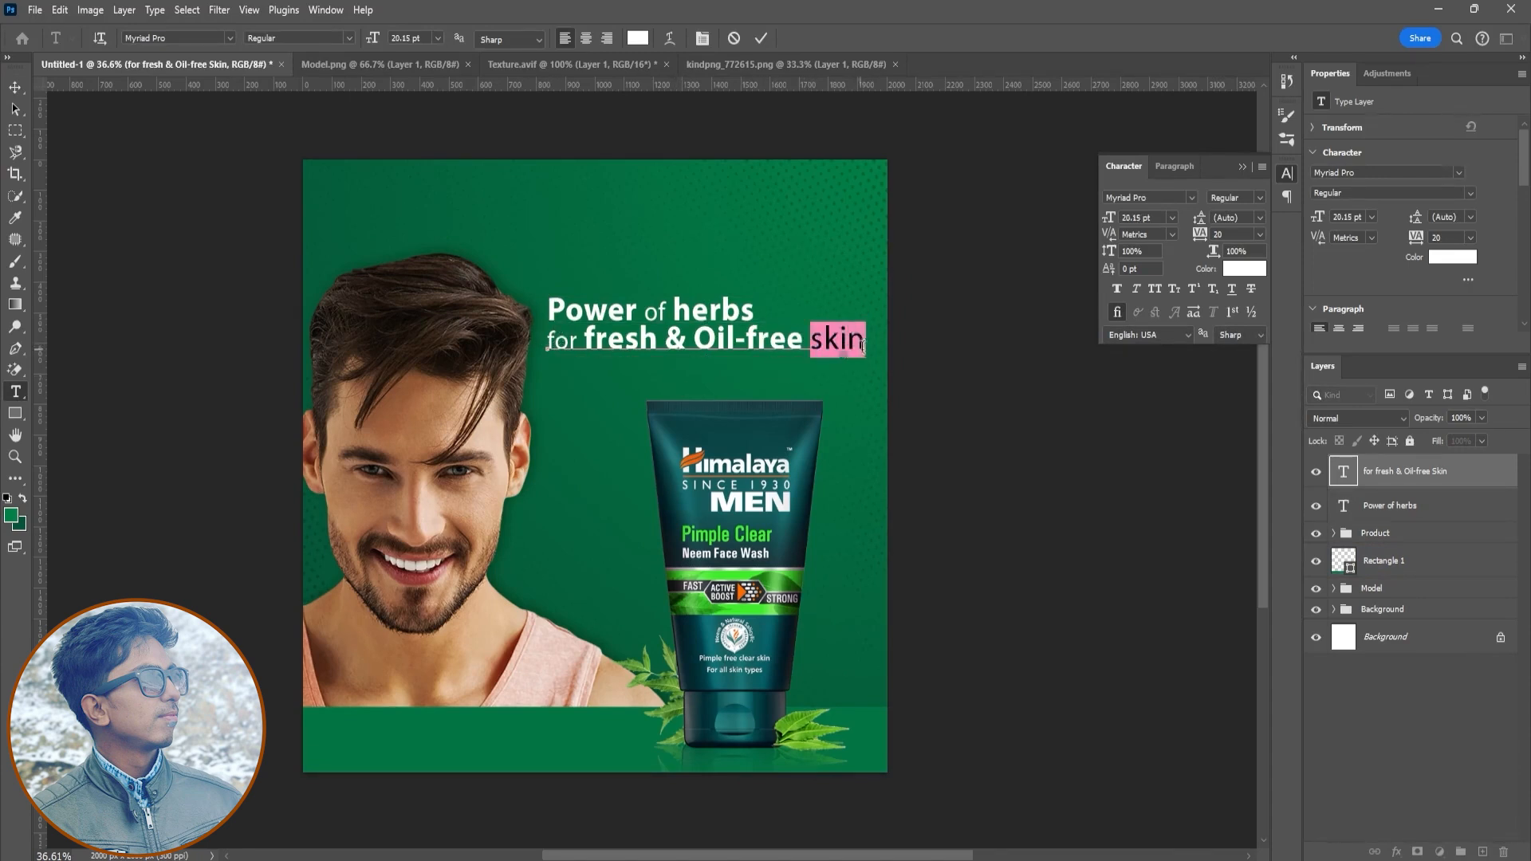
left_click_drag(1152, 217, 969, 232)
double_click(571, 340)
type("20")
key("Return")
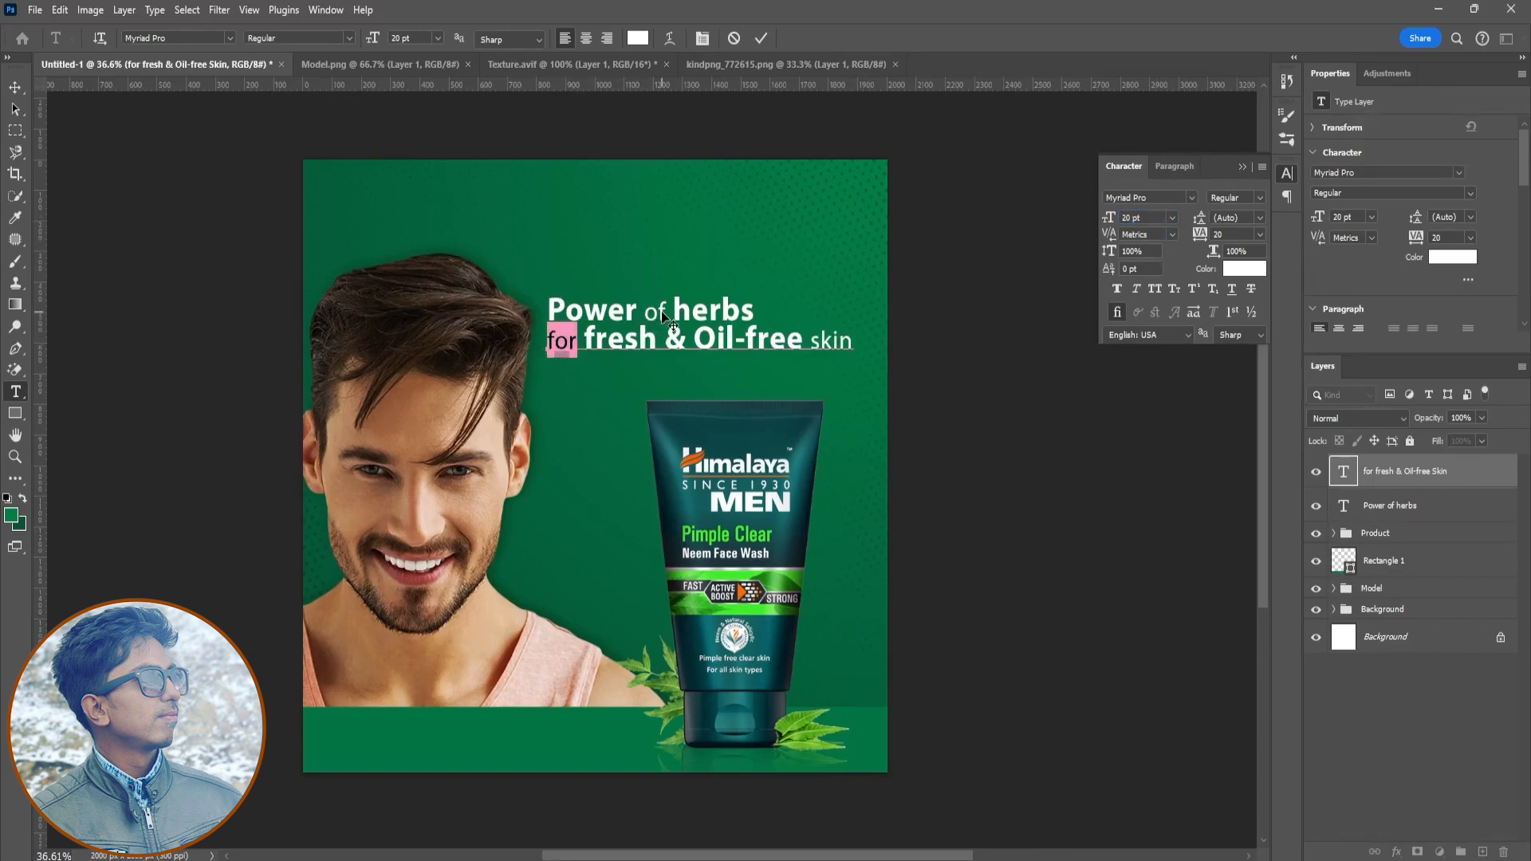
- Set "of" in the first headline line to 20 pt
double_click(1344, 506)
double_click(655, 309)
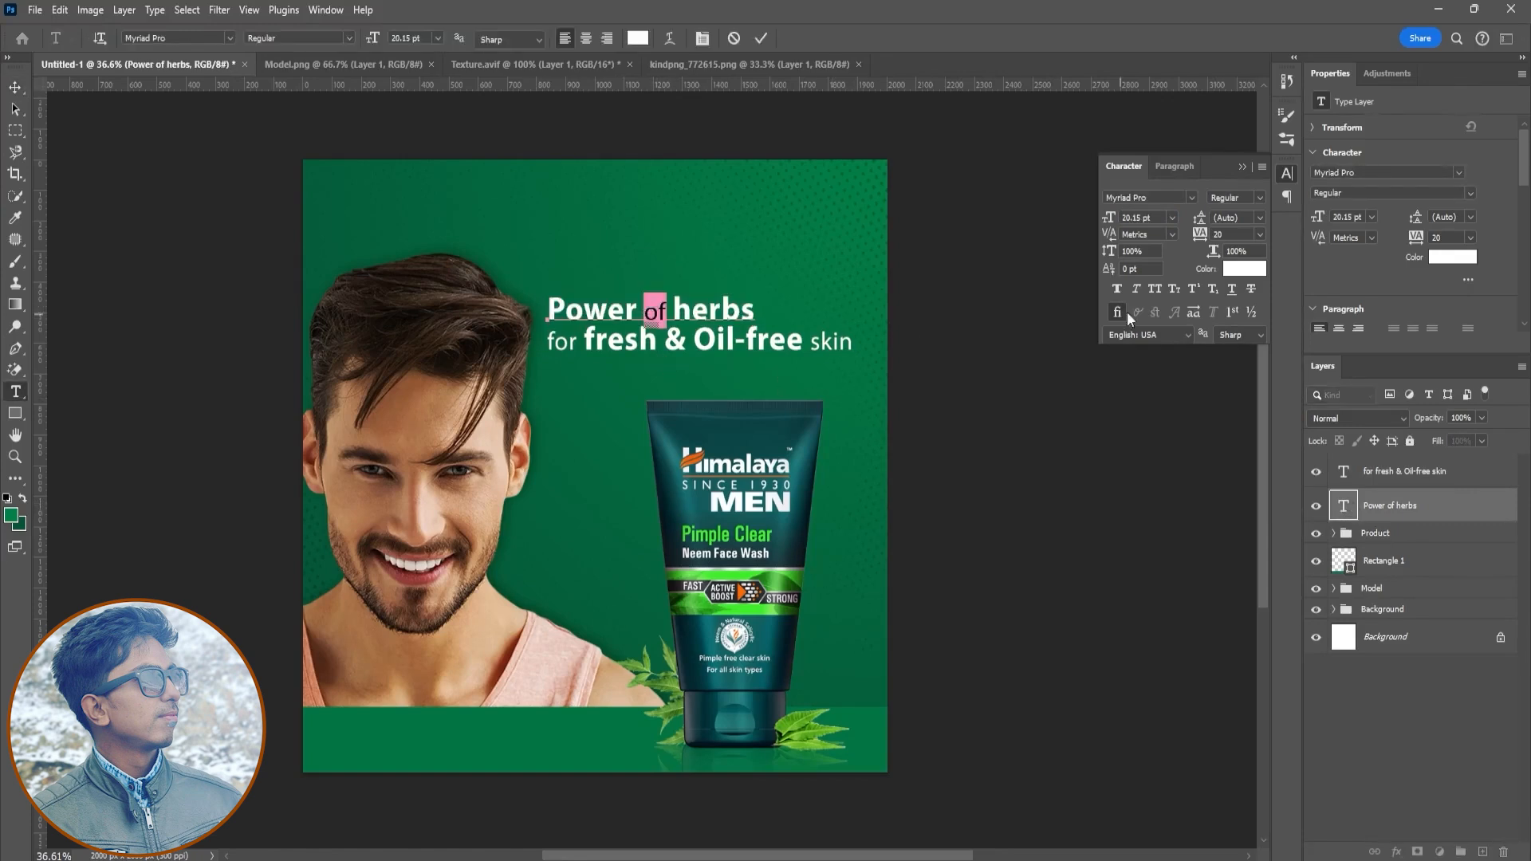
type("20")
key("Return")
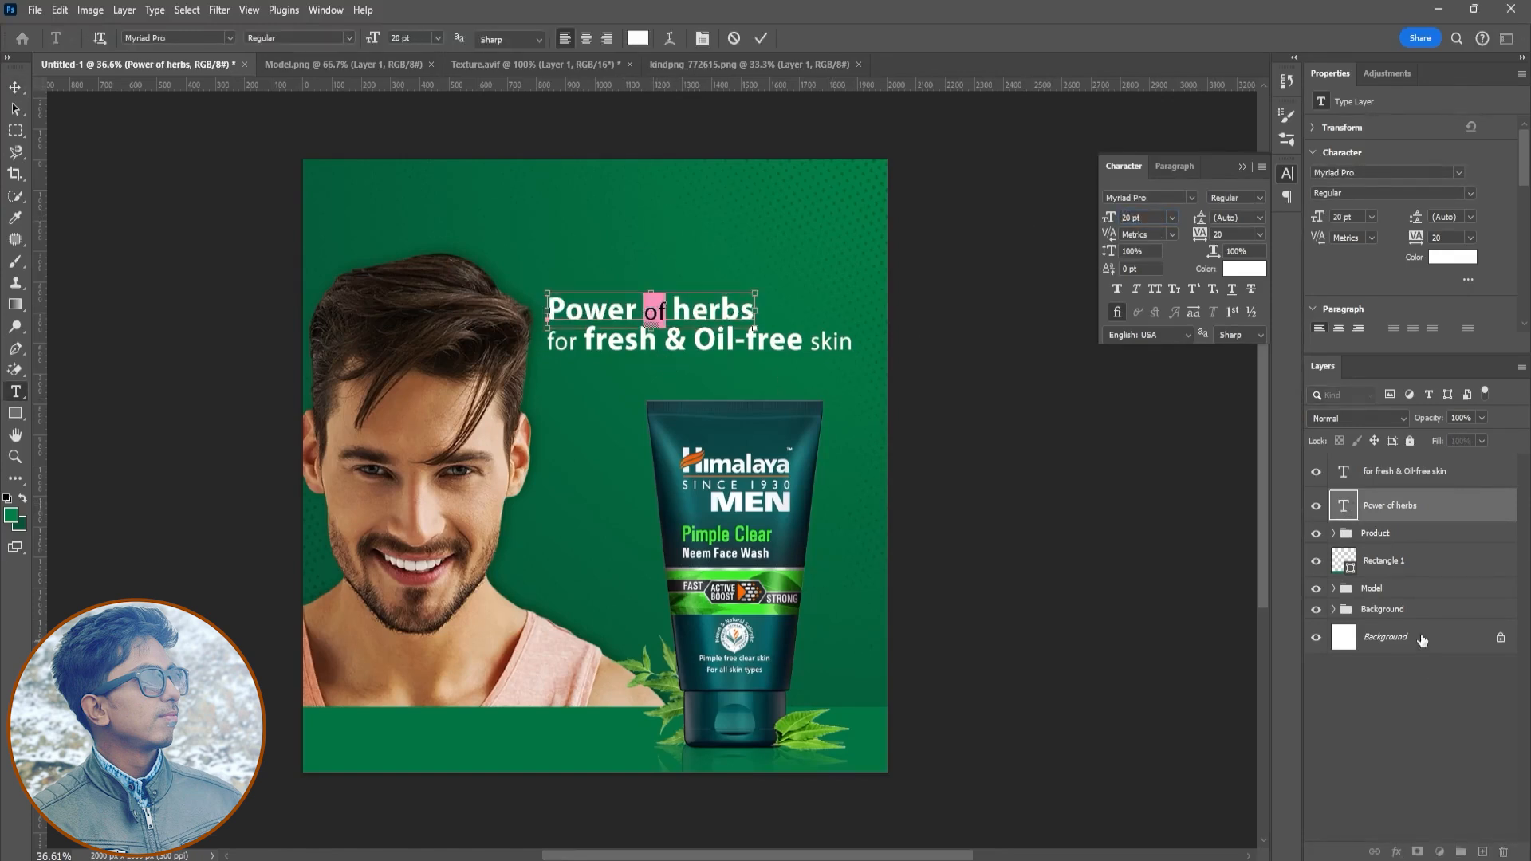
- Center the two headline lines horizontally on each other
left_click(1404, 473, "ctrl")
key("v")
left_click(243, 40)
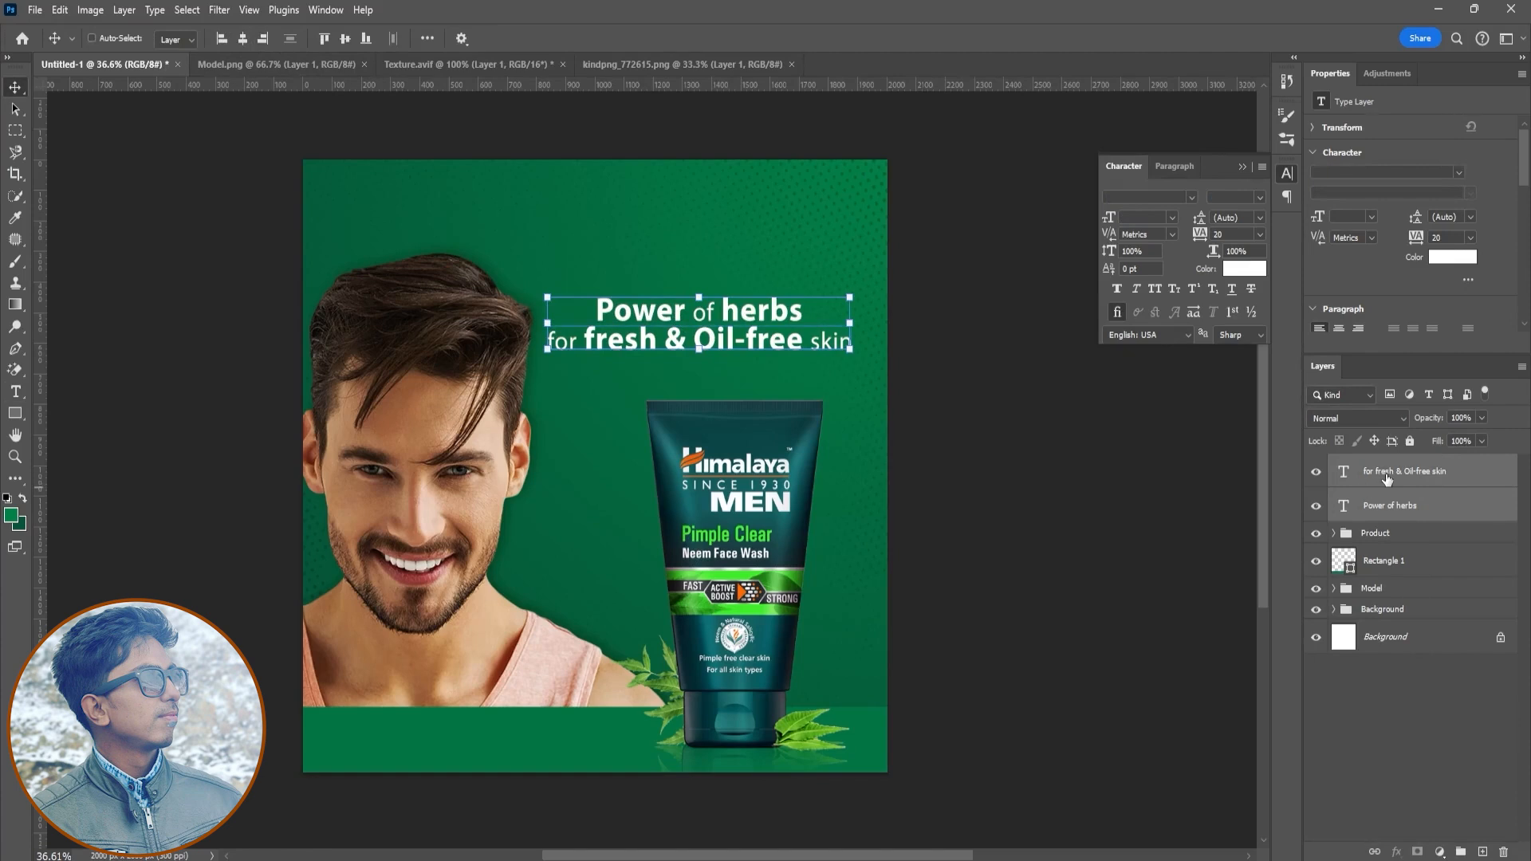
- Move the headline block right and scale it slightly larger
left_click(1404, 505)
left_click_drag(776, 309, 872, 373)
left_click(850, 346, "ctrl+shift")
key("ctrl+t")
left_click(793, 38)
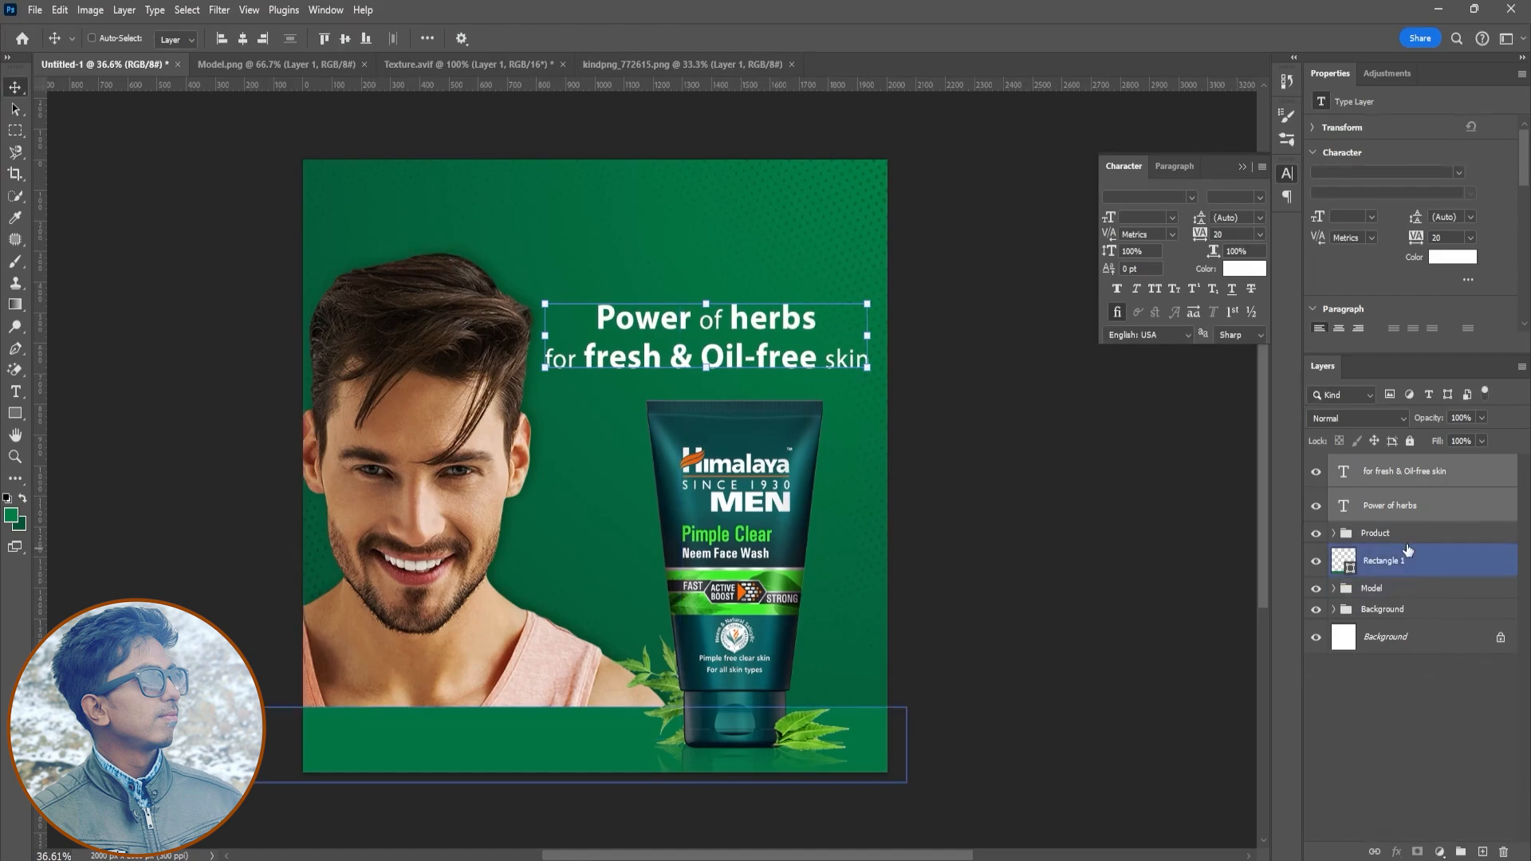
- Apply a Drop Shadow effect to the tube layer inside the Product group
left_click(1334, 533)
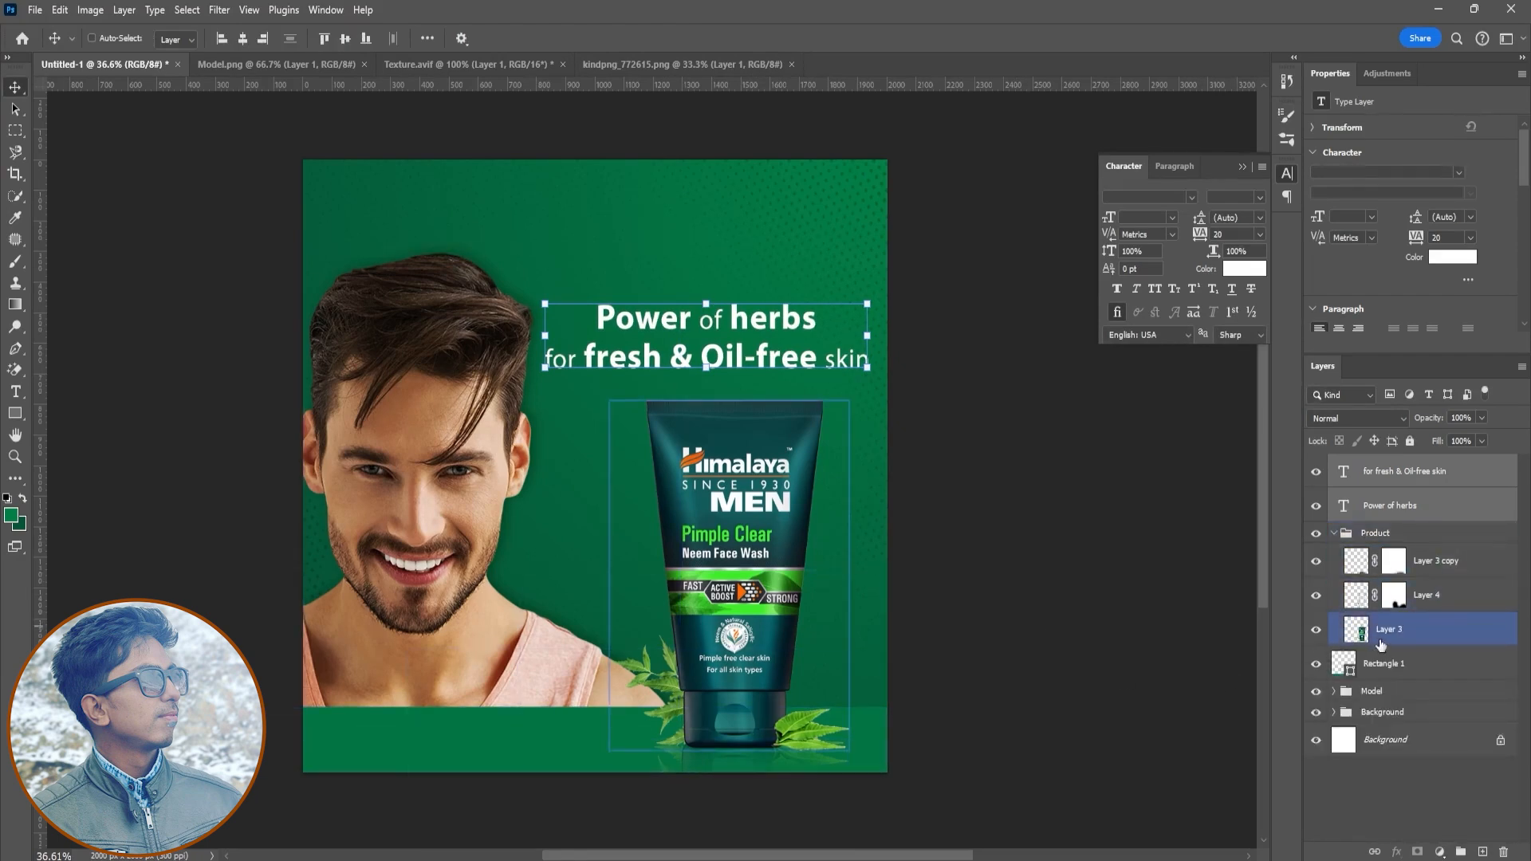
left_click(1404, 629)
left_click(1397, 852)
left_click(1376, 800)
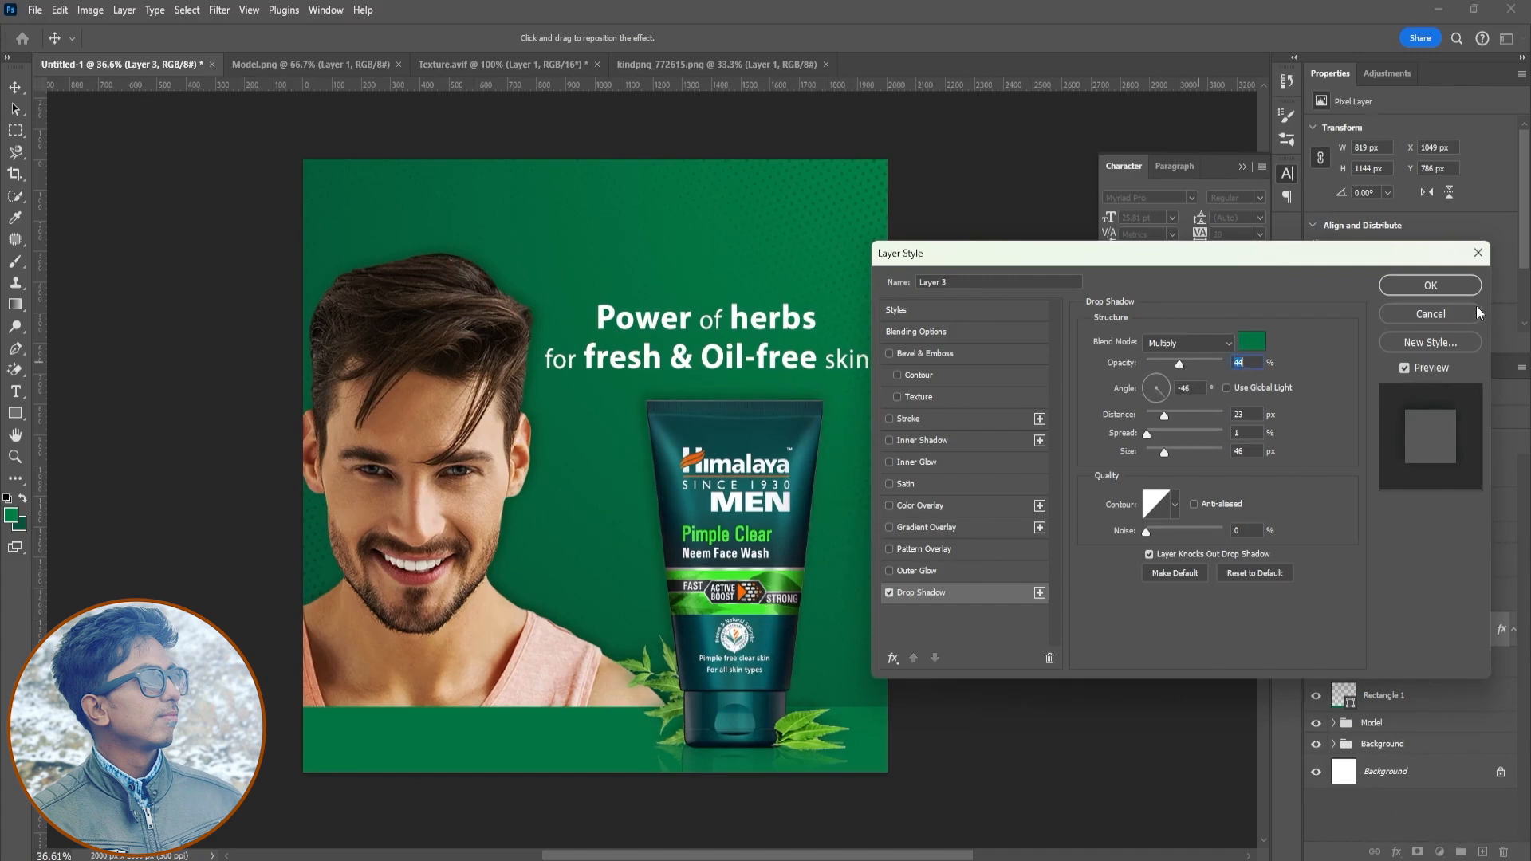
left_click(1431, 285)
left_click(1408, 804)
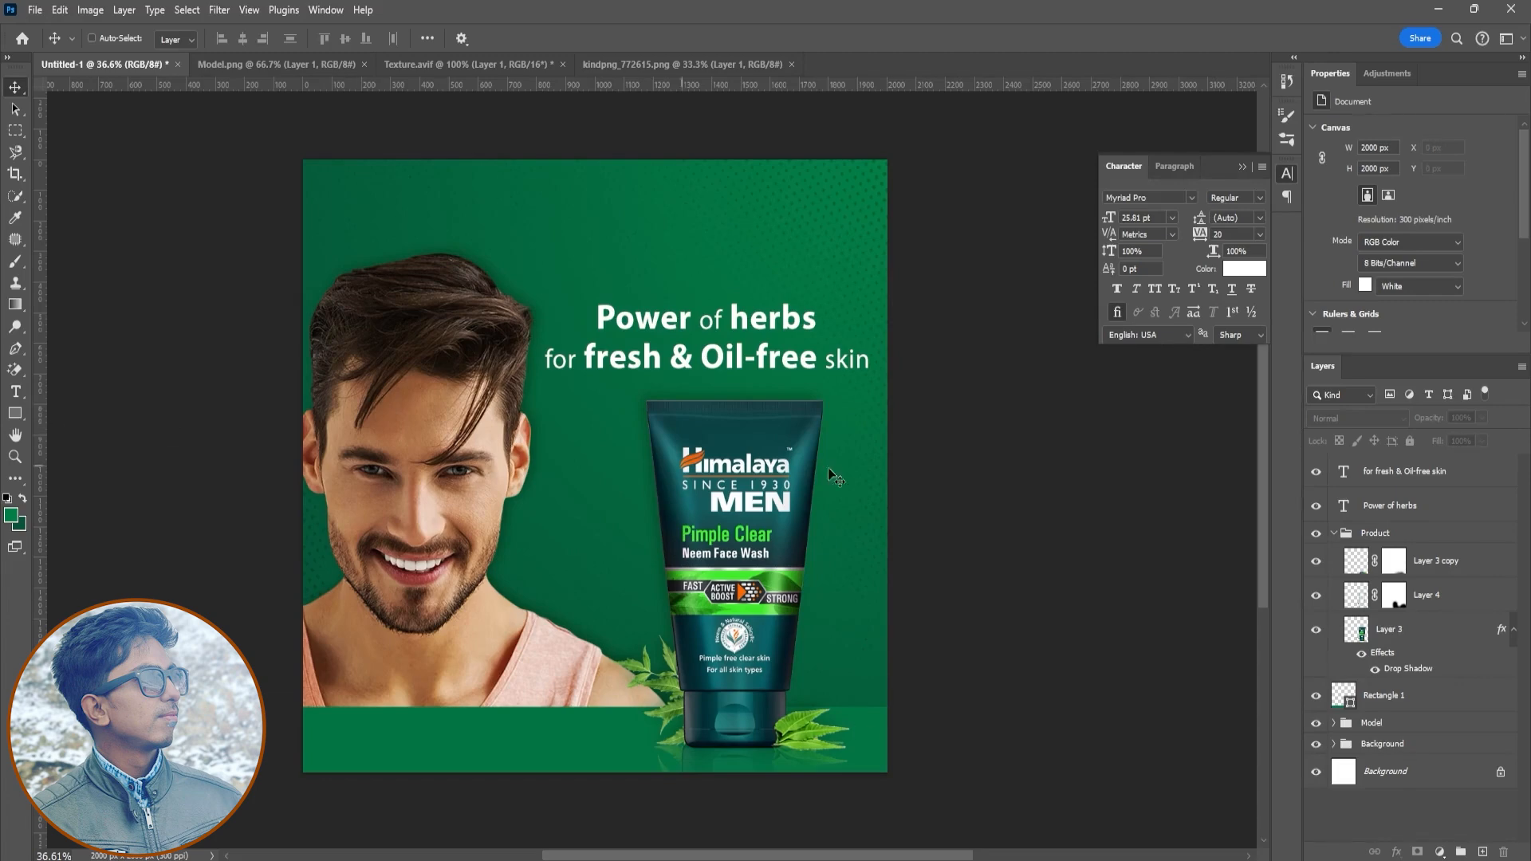
- Close the Texture, kindpng and Model documents
left_click(682, 63)
left_click(791, 64)
left_click(511, 66)
left_click(759, 328)
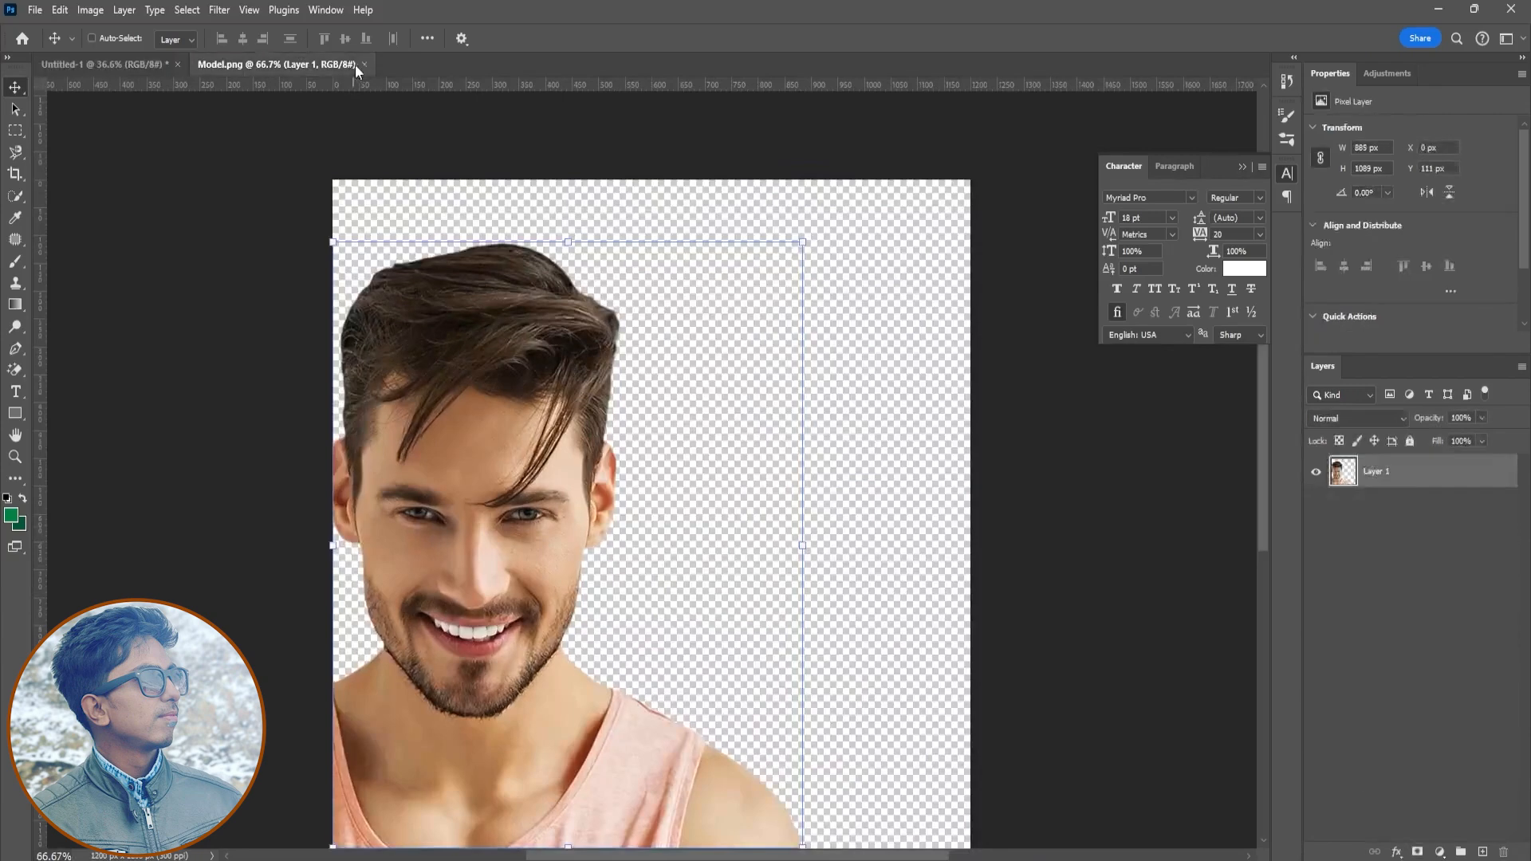
left_click(363, 63)
- Open Social Media logo.png and place its icons in the poster's upper-left corner
left_click(35, 10)
left_click(53, 46)
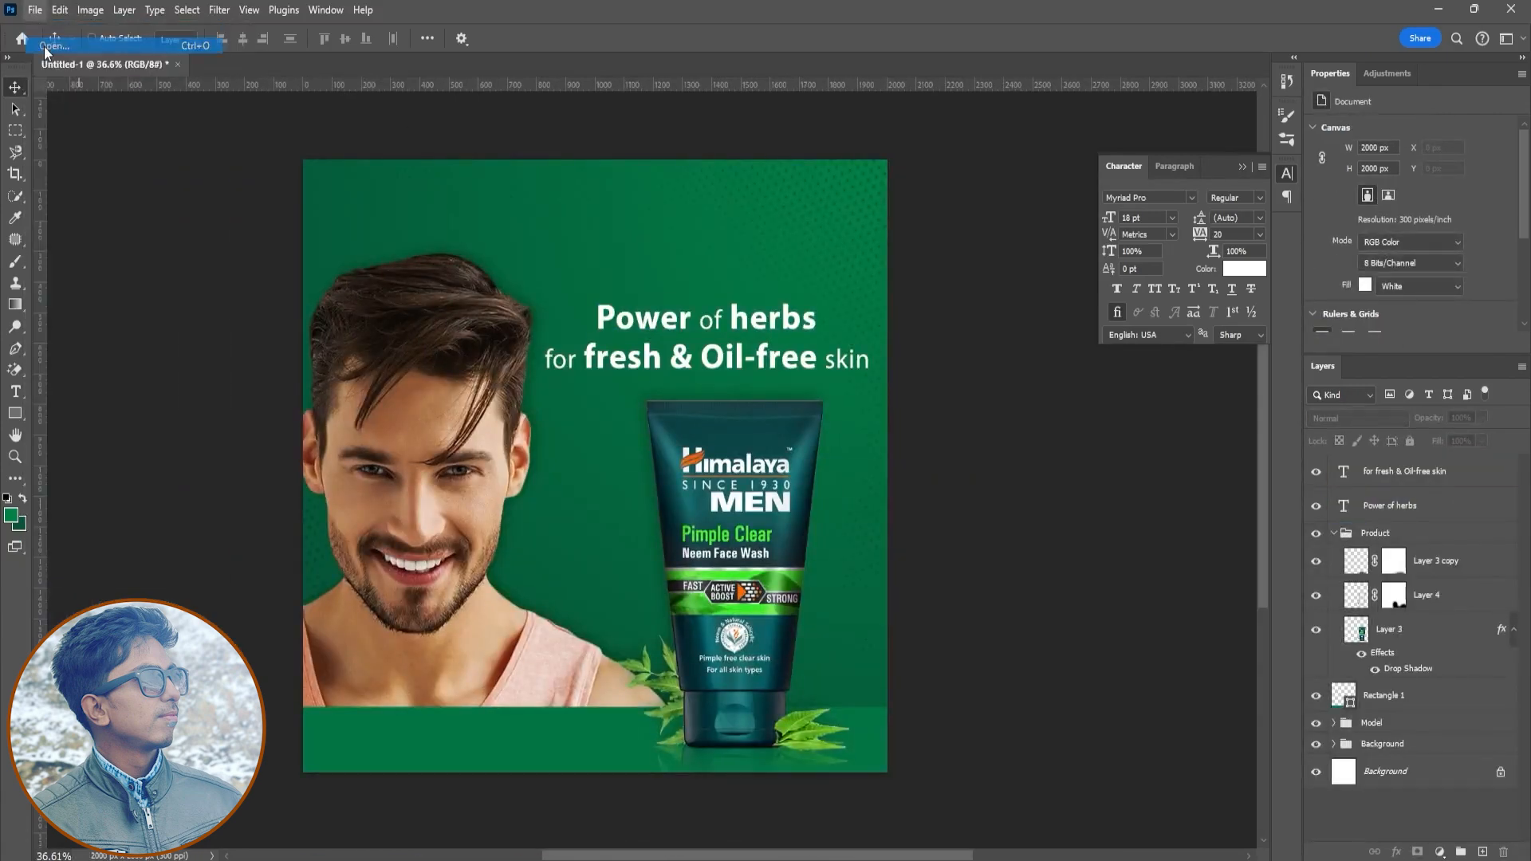
double_click(791, 299)
left_click_drag(814, 587, 421, 214)
left_click(789, 39)
- Group the two headline text layers together
left_click(1334, 567)
left_click(1387, 506)
left_click(1380, 540, "shift")
key("ctrl+g")
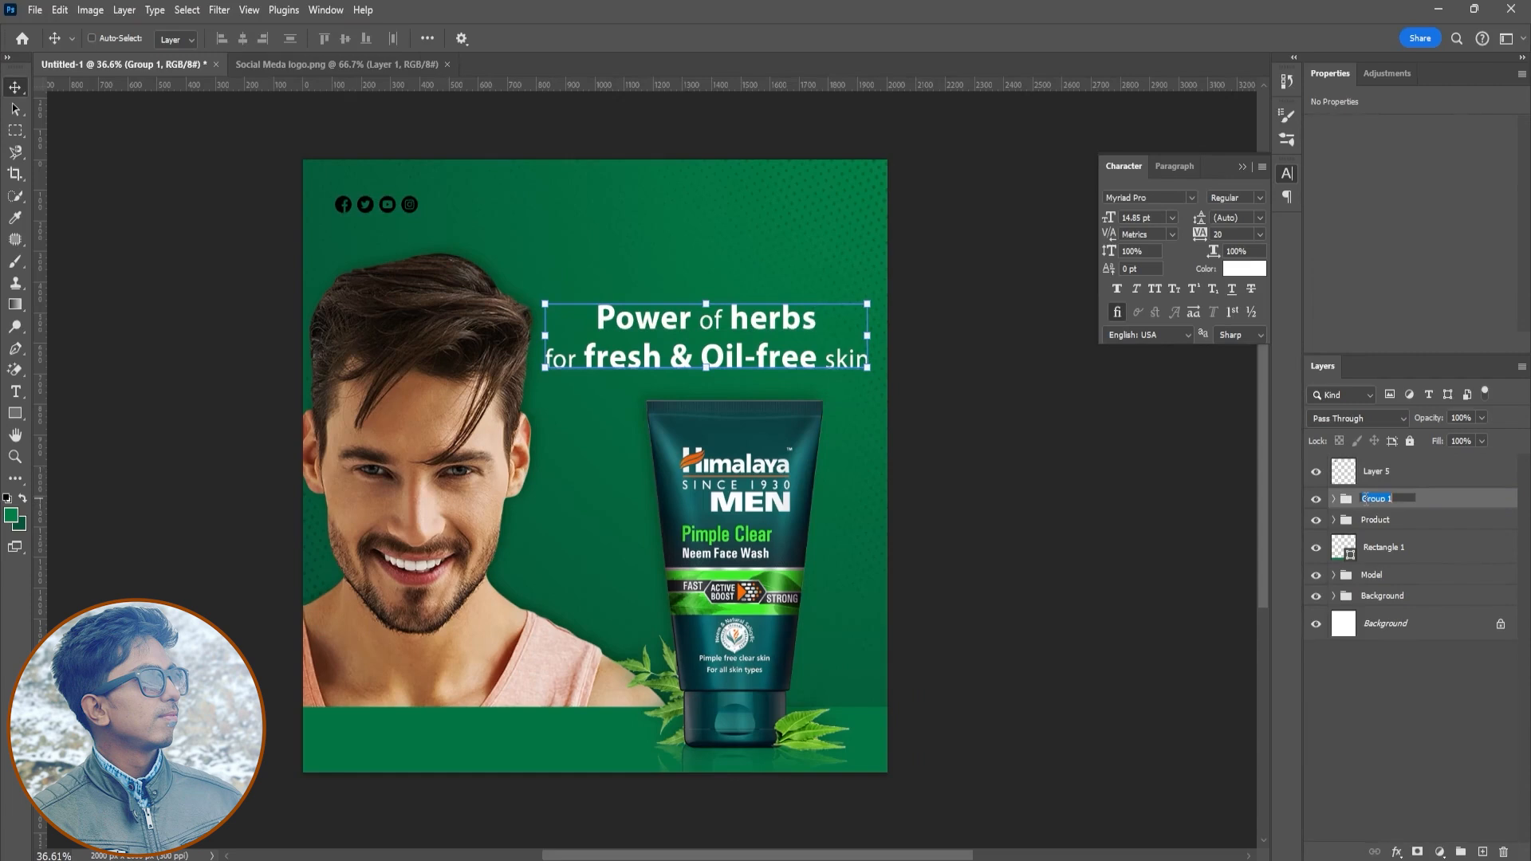
- Name the headline group Title Text and apply a white (ffffff) Color Overlay to the social media icons layer
key("Return")
left_click(1328, 547)
left_click(1336, 476)
left_click(1397, 852)
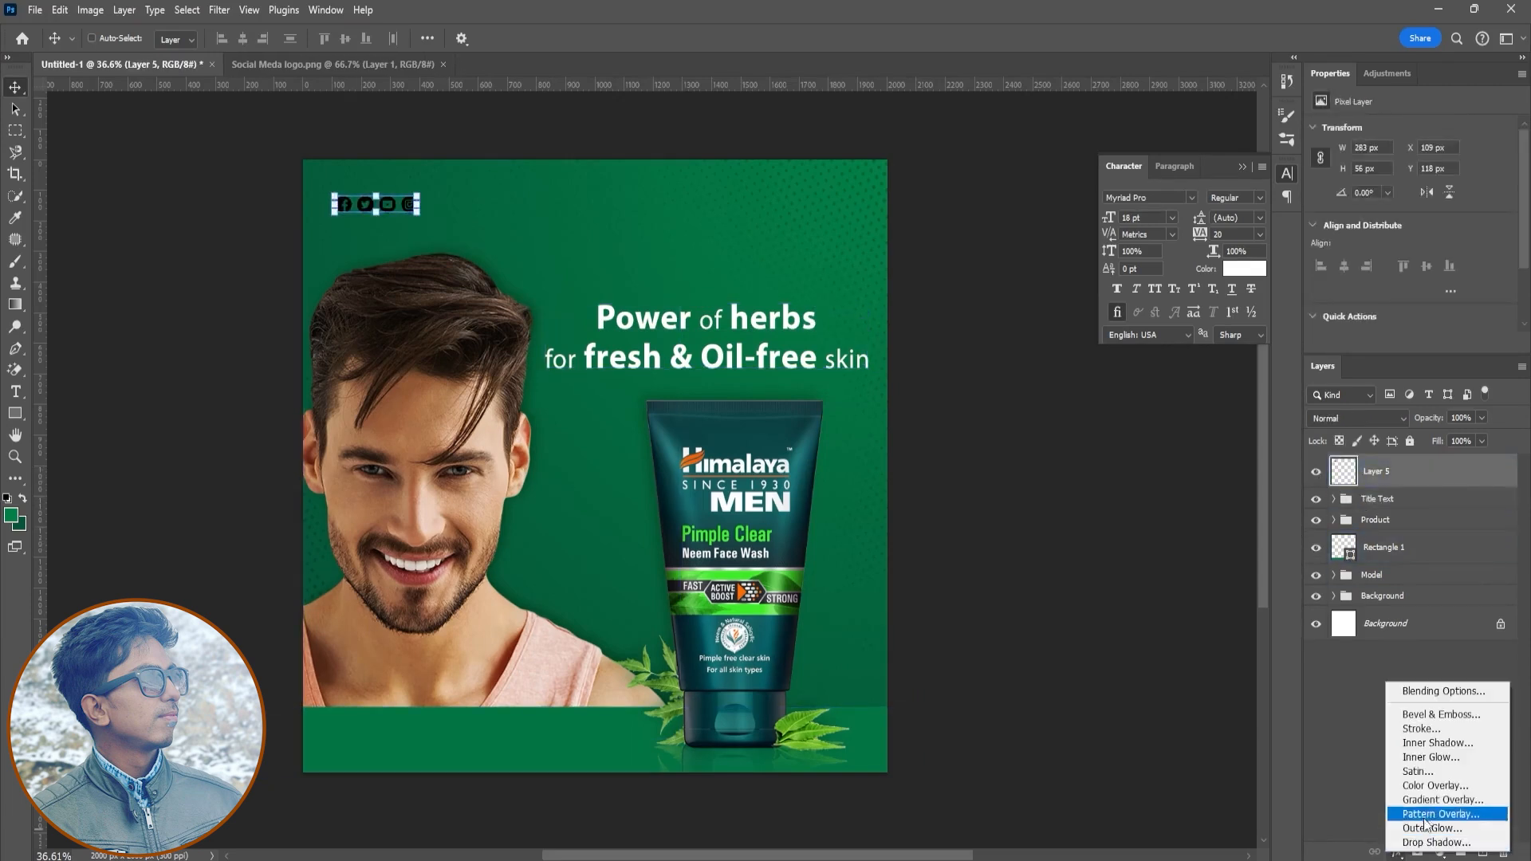
left_click(1388, 780)
left_click(1248, 342)
type("ffffff")
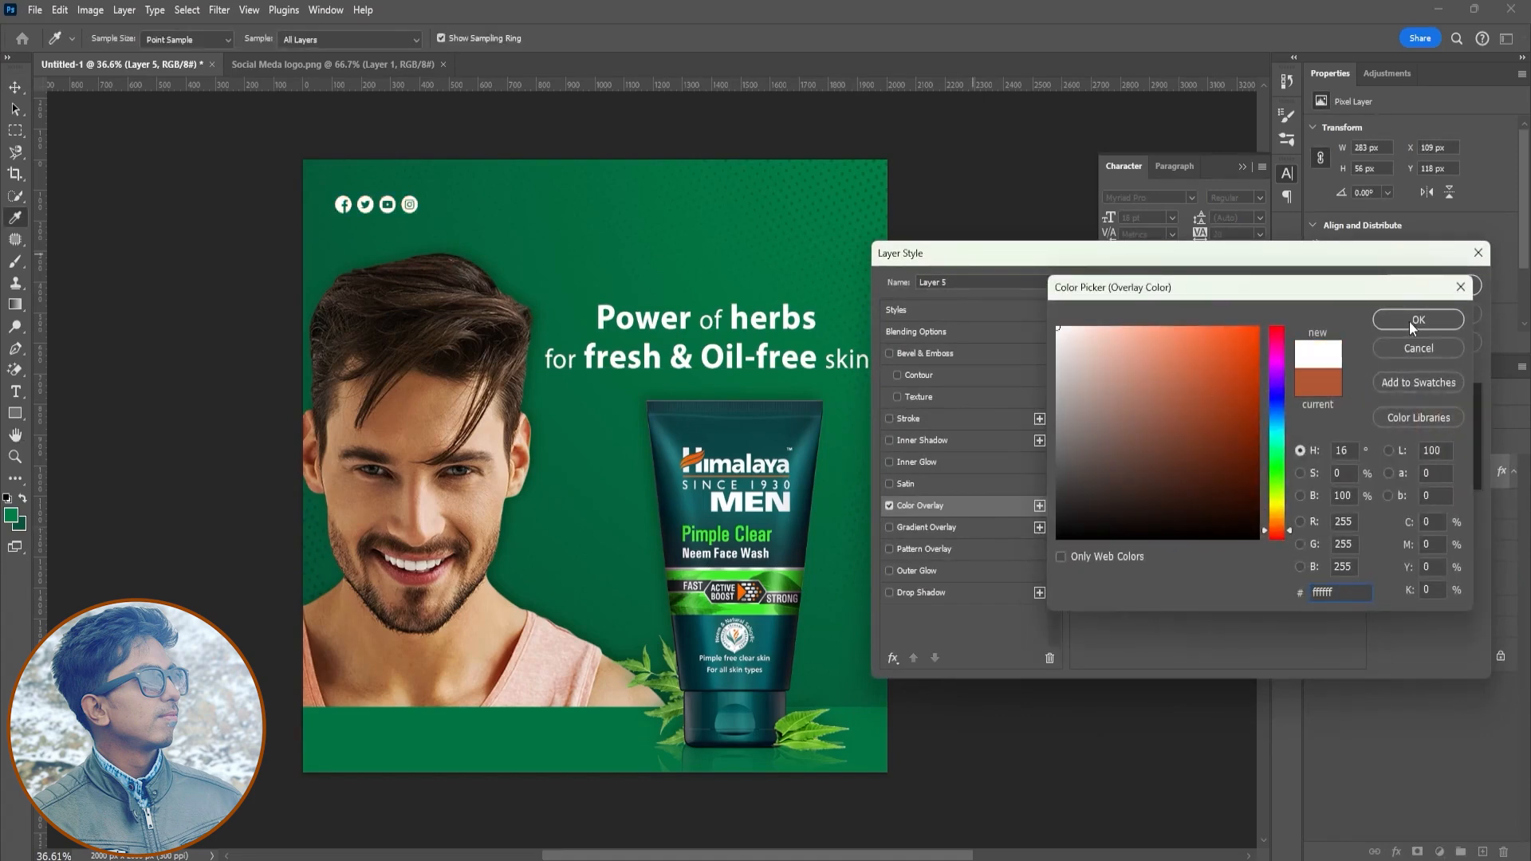
left_click(1418, 319)
left_click(1426, 281)
- Nudge the icons into the corner and add "Follow Us" text at 12 pt beside them
mouse_move(383, 205)
left_mouse_down()
mouse_move(369, 188)
mouse_move(418, 211)
mouse_move(402, 199)
left_mouse_up()
left_click(790, 38)
left_click(15, 392)
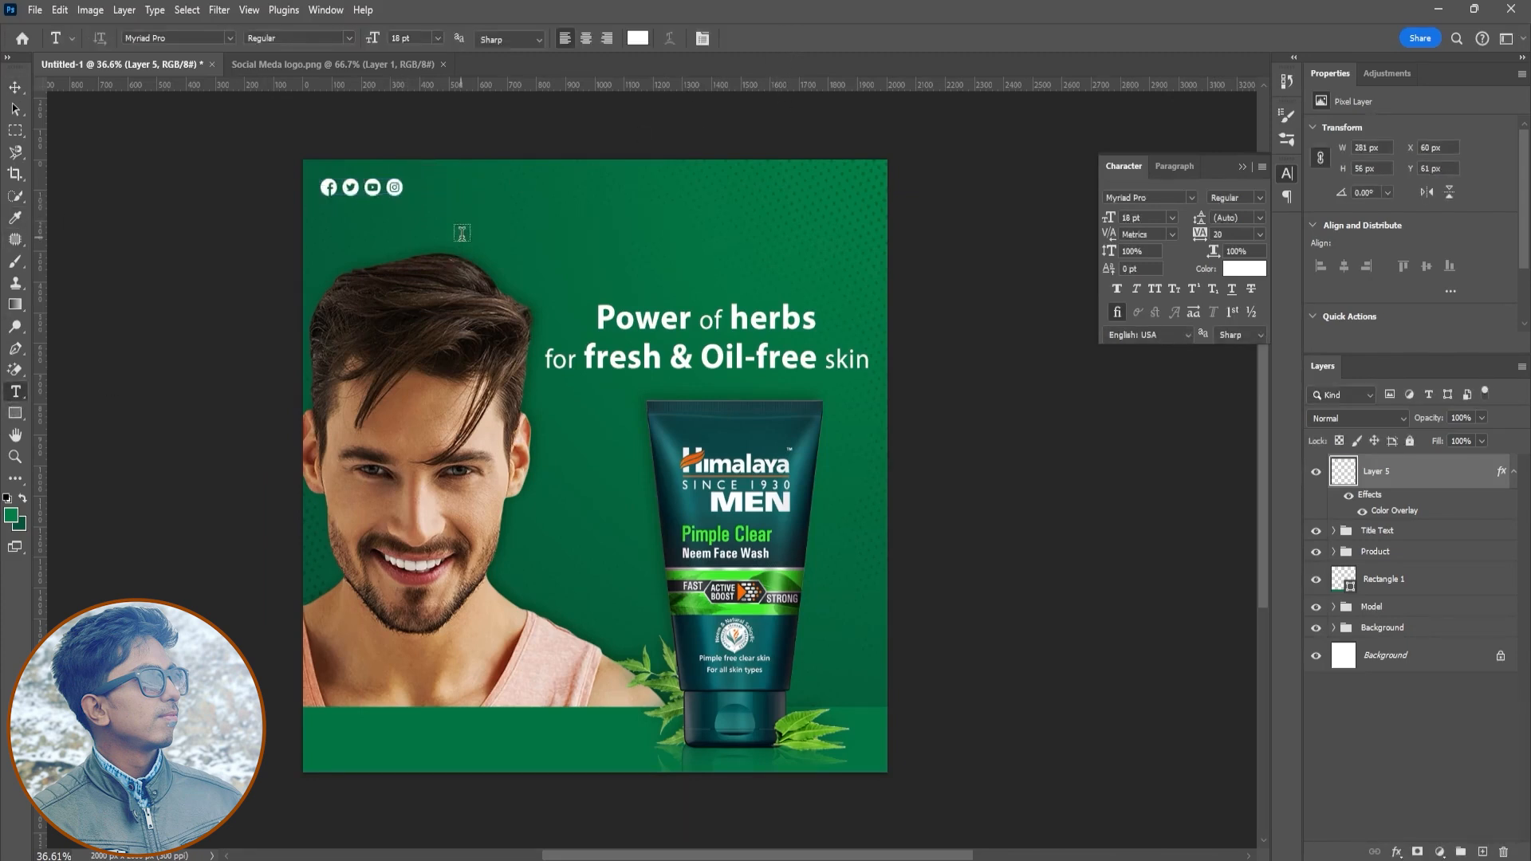
left_click(467, 219)
type("Follow Us")
key("ctrl+a")
left_click_drag(1116, 220, 1110, 221)
key("ctrl+Return")
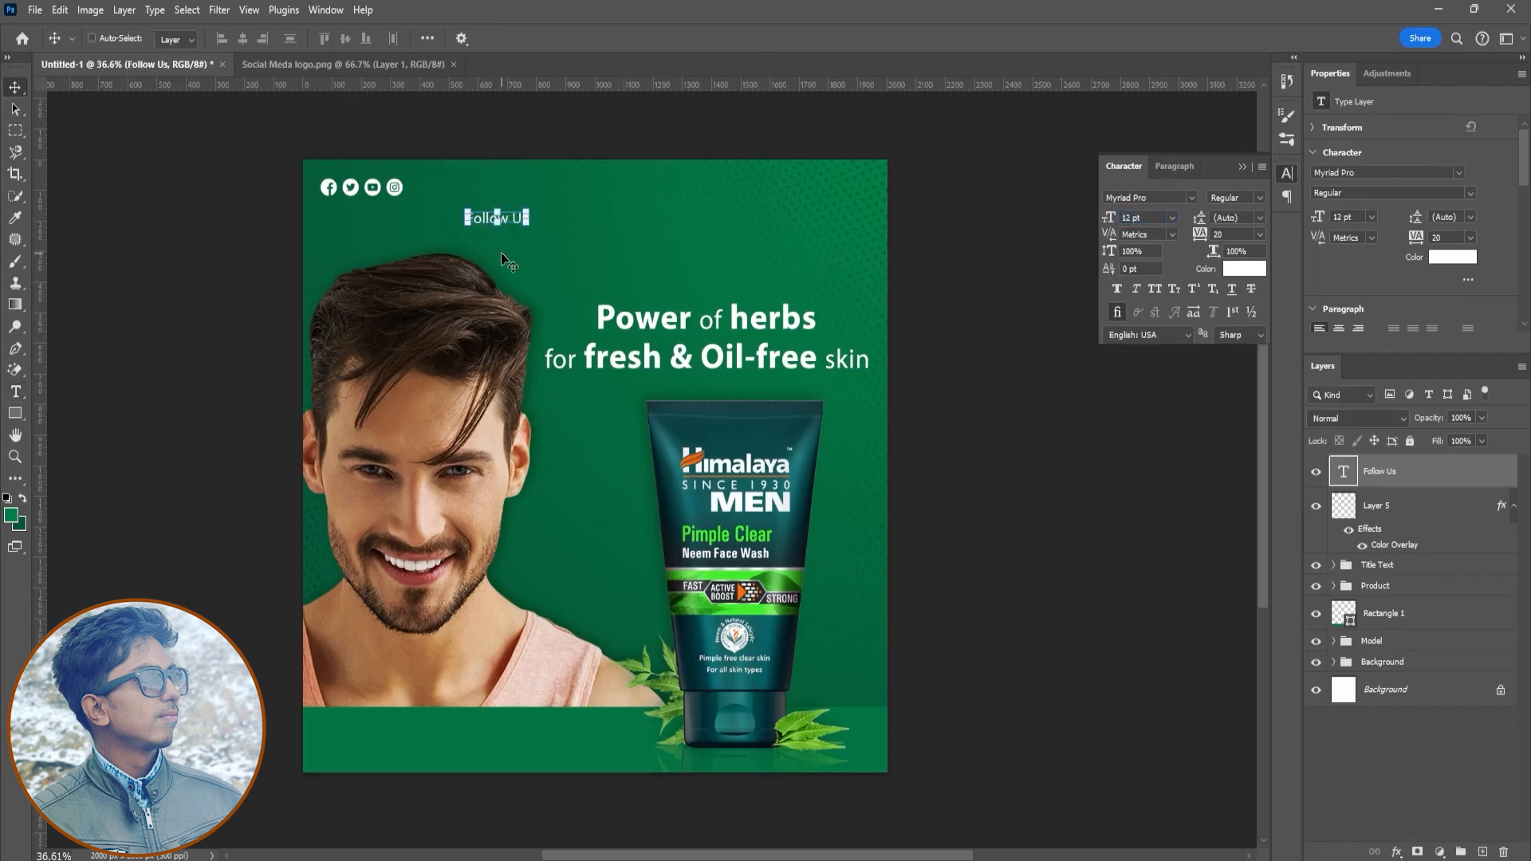
left_click_drag(465, 191, 463, 190)
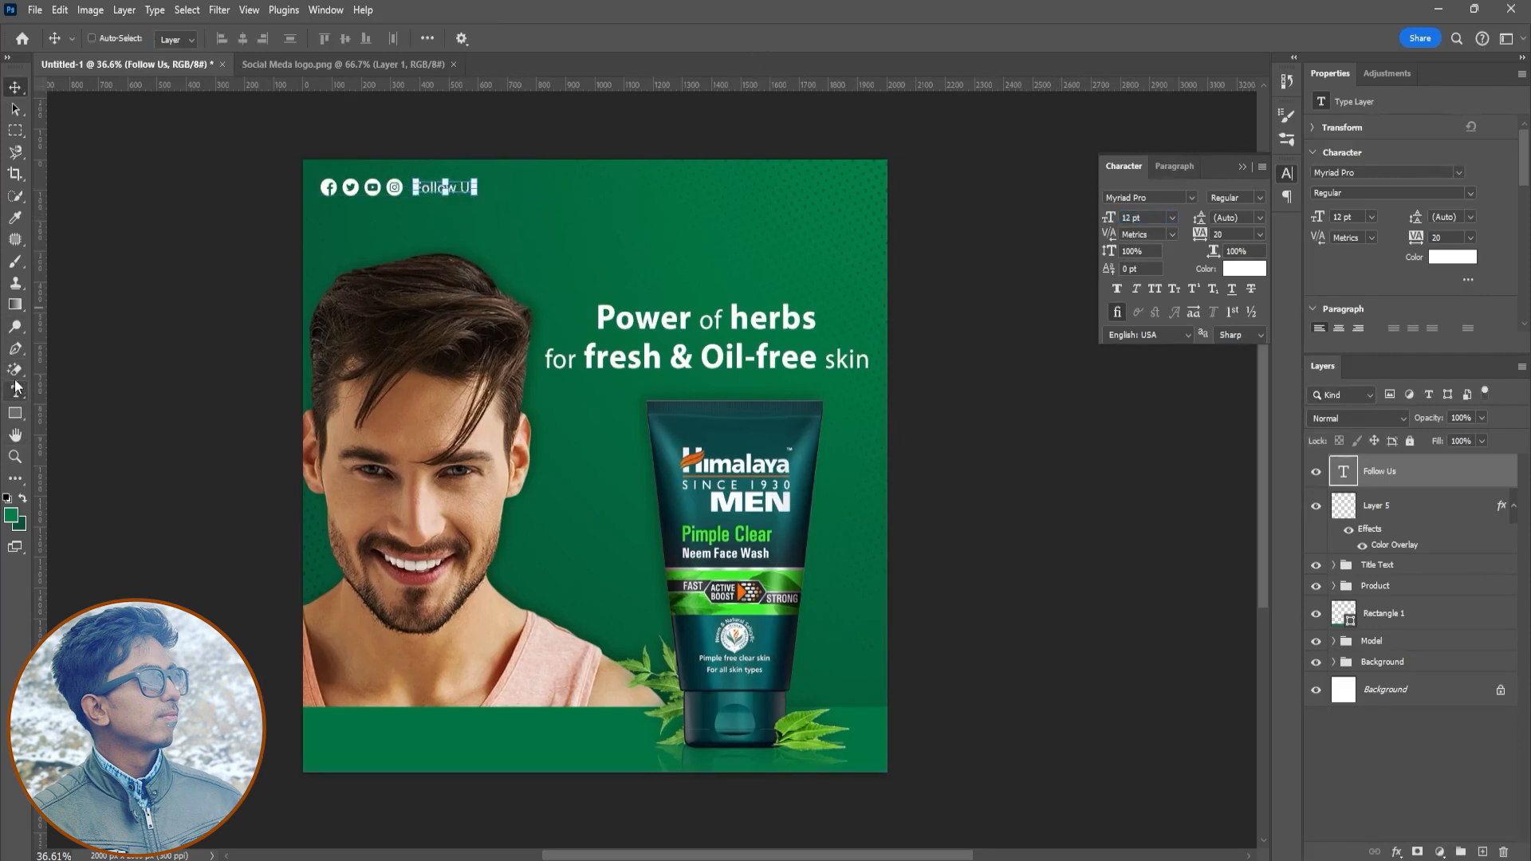
- Draw a short vertical divider line between the icons and "Follow Us" with no fill and a white 1 px stroke
left_click(15, 349)
left_click(409, 174)
left_click(409, 208, "shift")
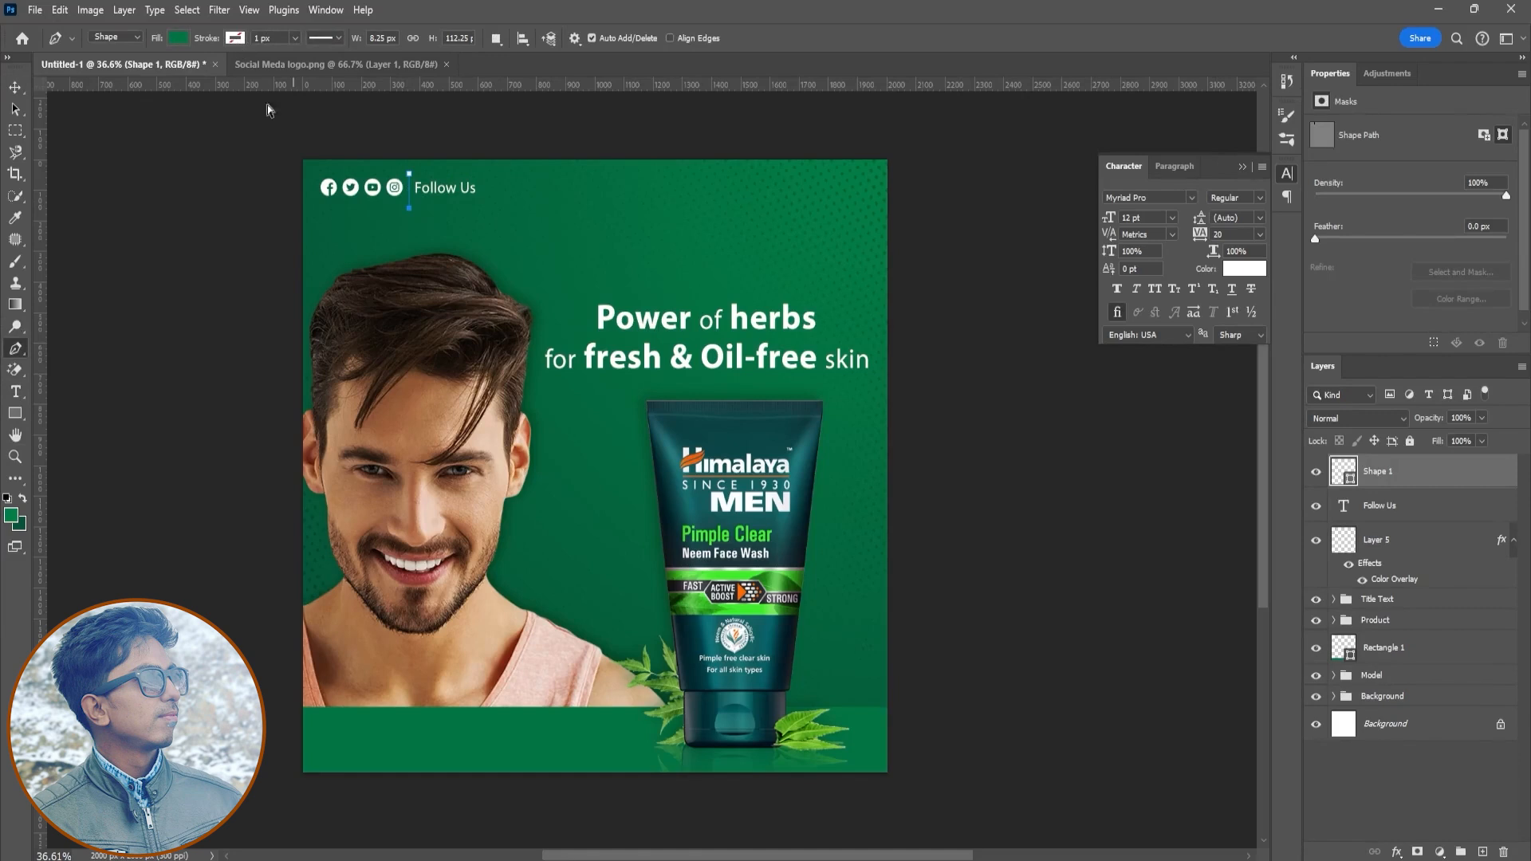
left_click(235, 39)
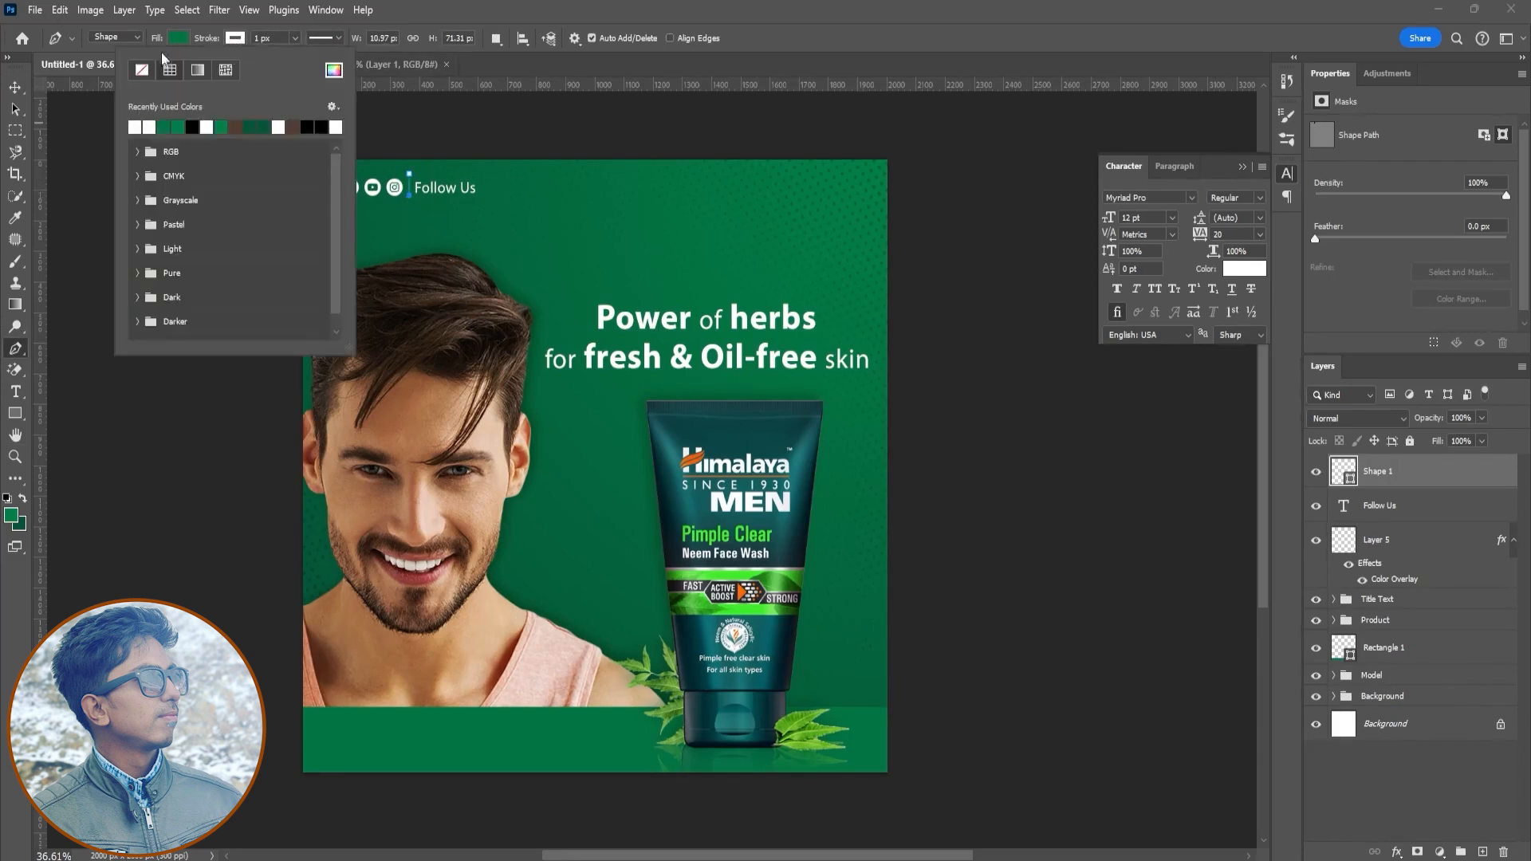
left_click(174, 40)
left_click(281, 39)
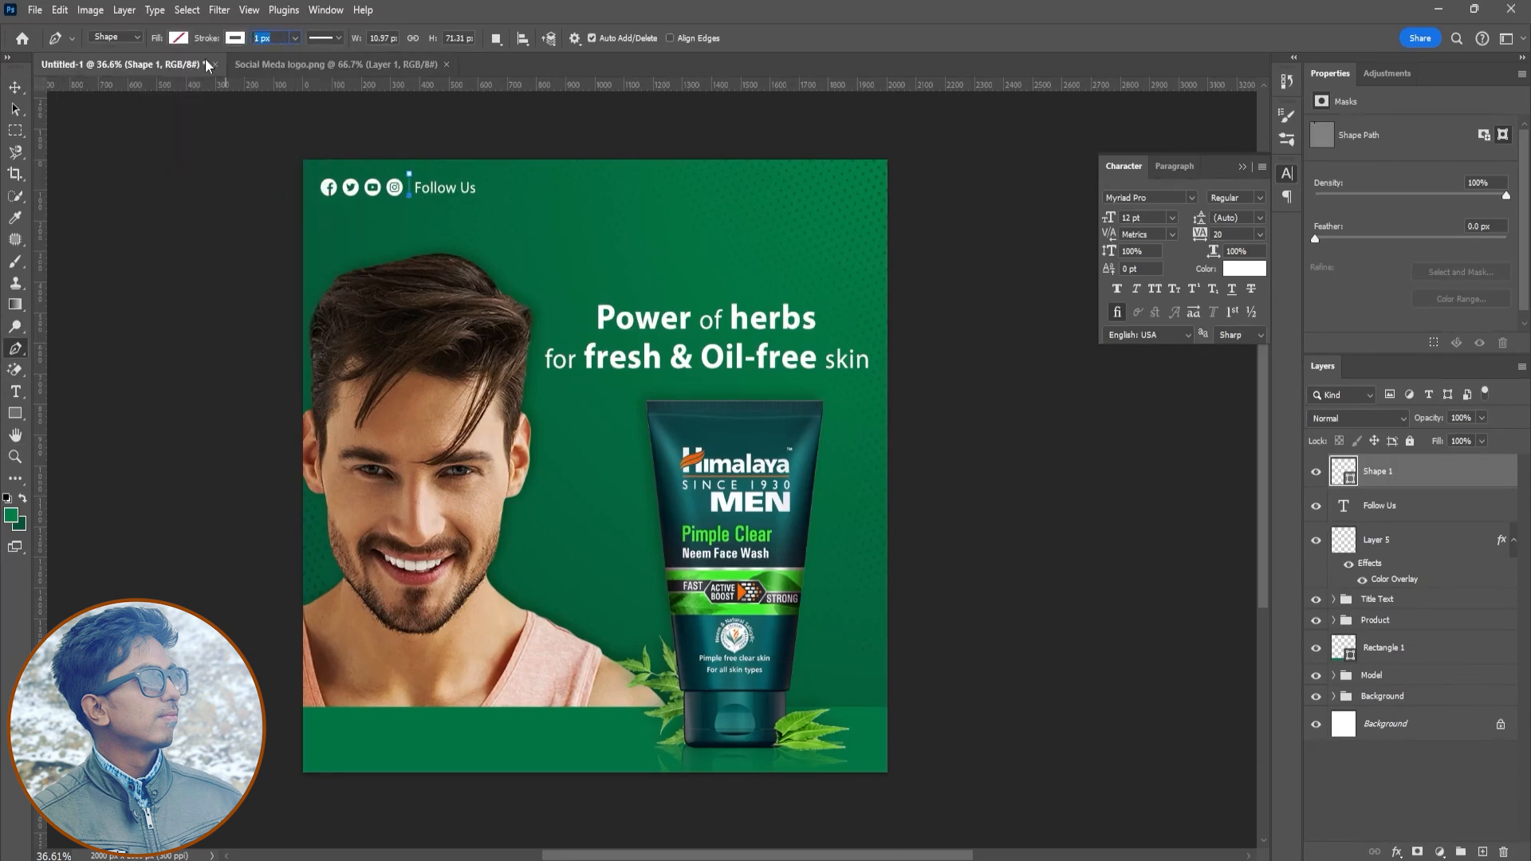
- Align the icons, divider and "Follow Us" text on their vertical centres and group them
key("v")
left_click(1404, 540, "shift")
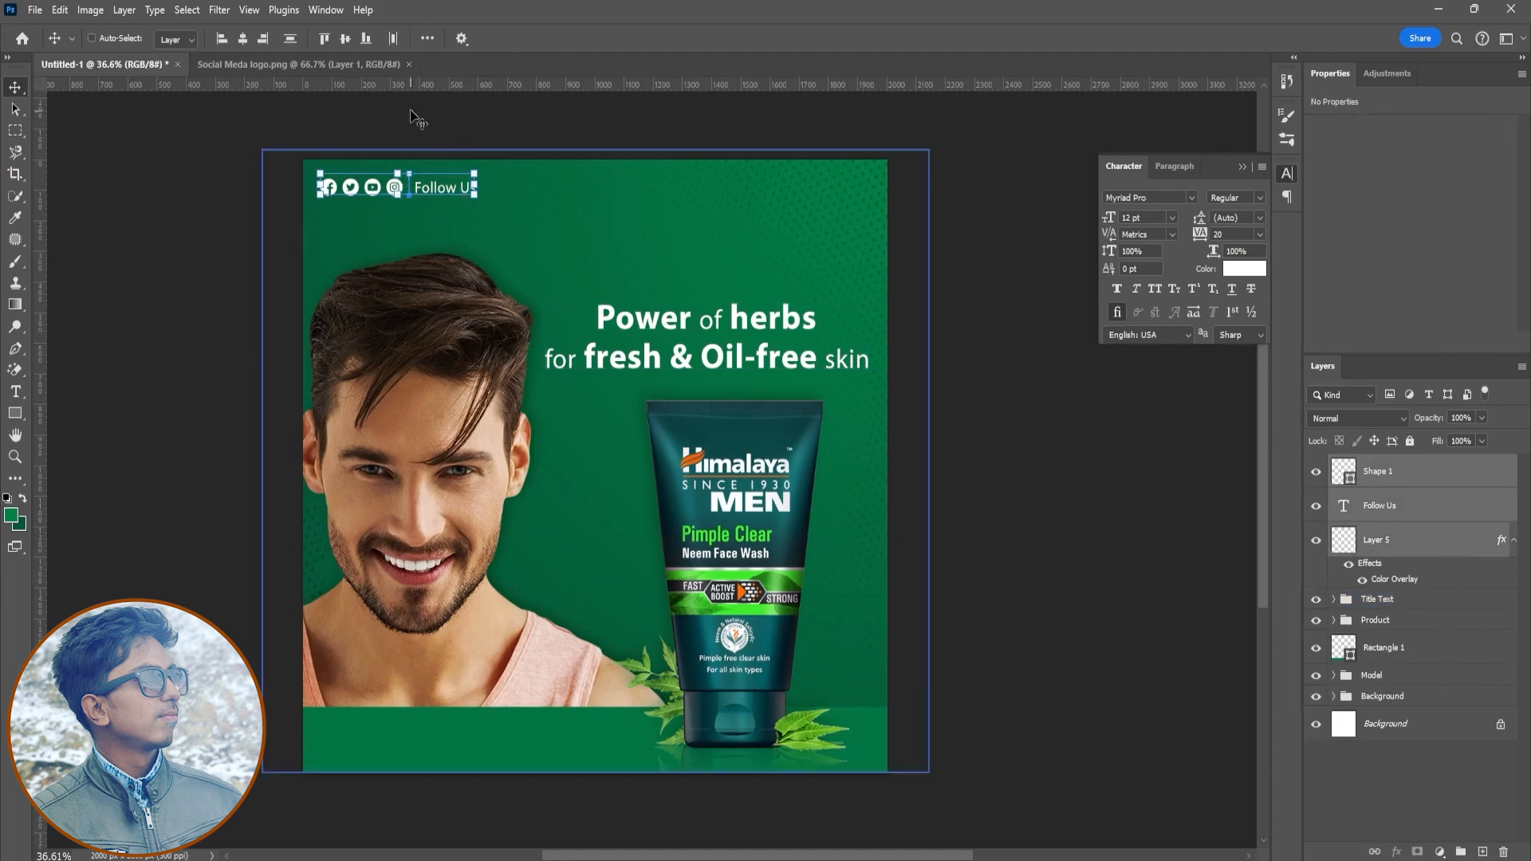
left_click(345, 43)
key("ctrl+g")
left_click(989, 580)
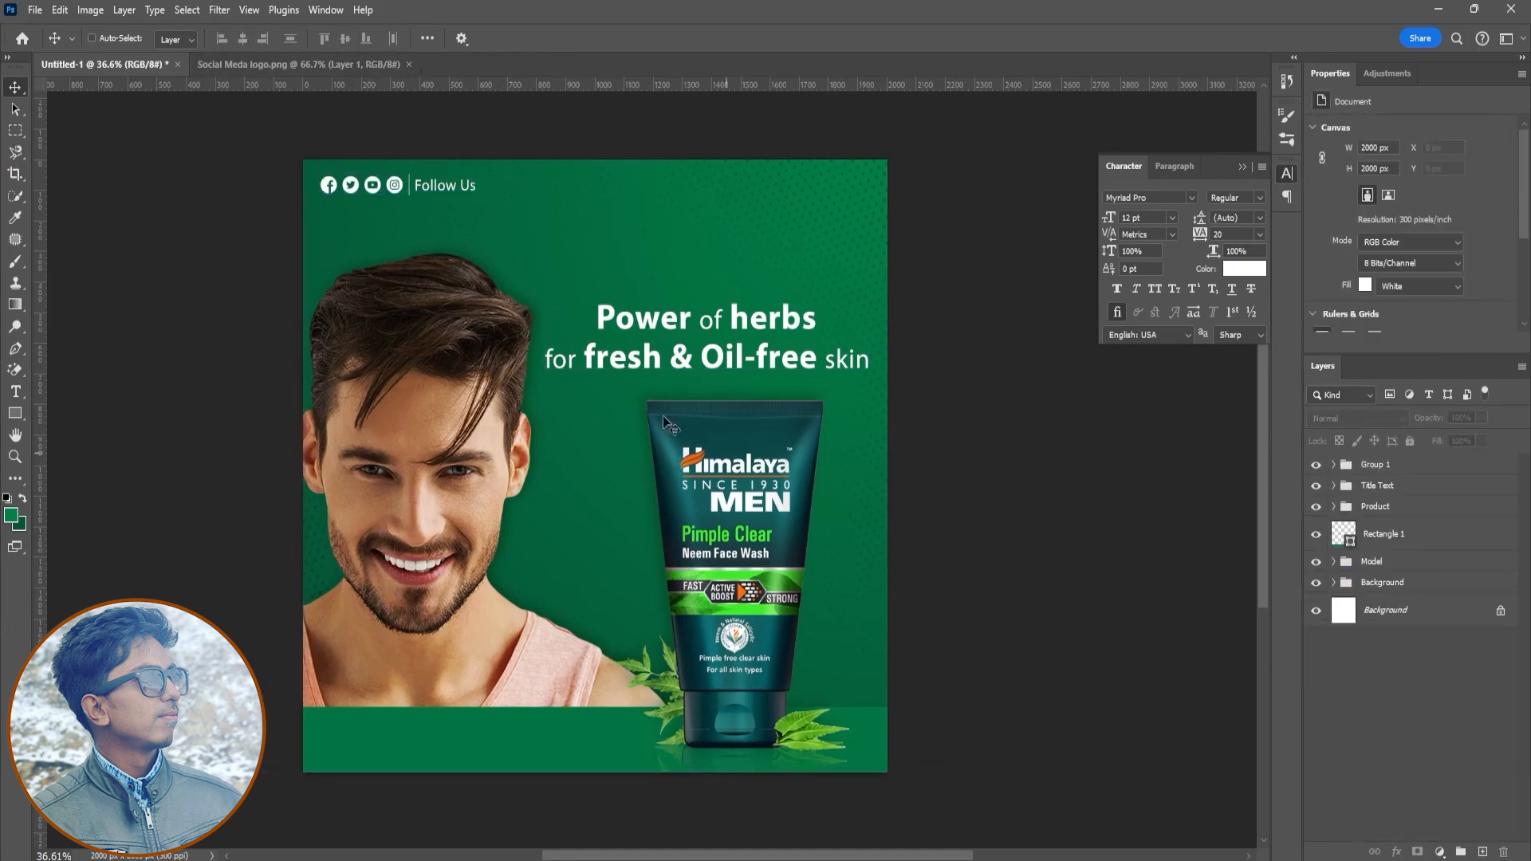
- Rename the group Social Media and scale it up slightly in the upper-left corner
left_click(1376, 470)
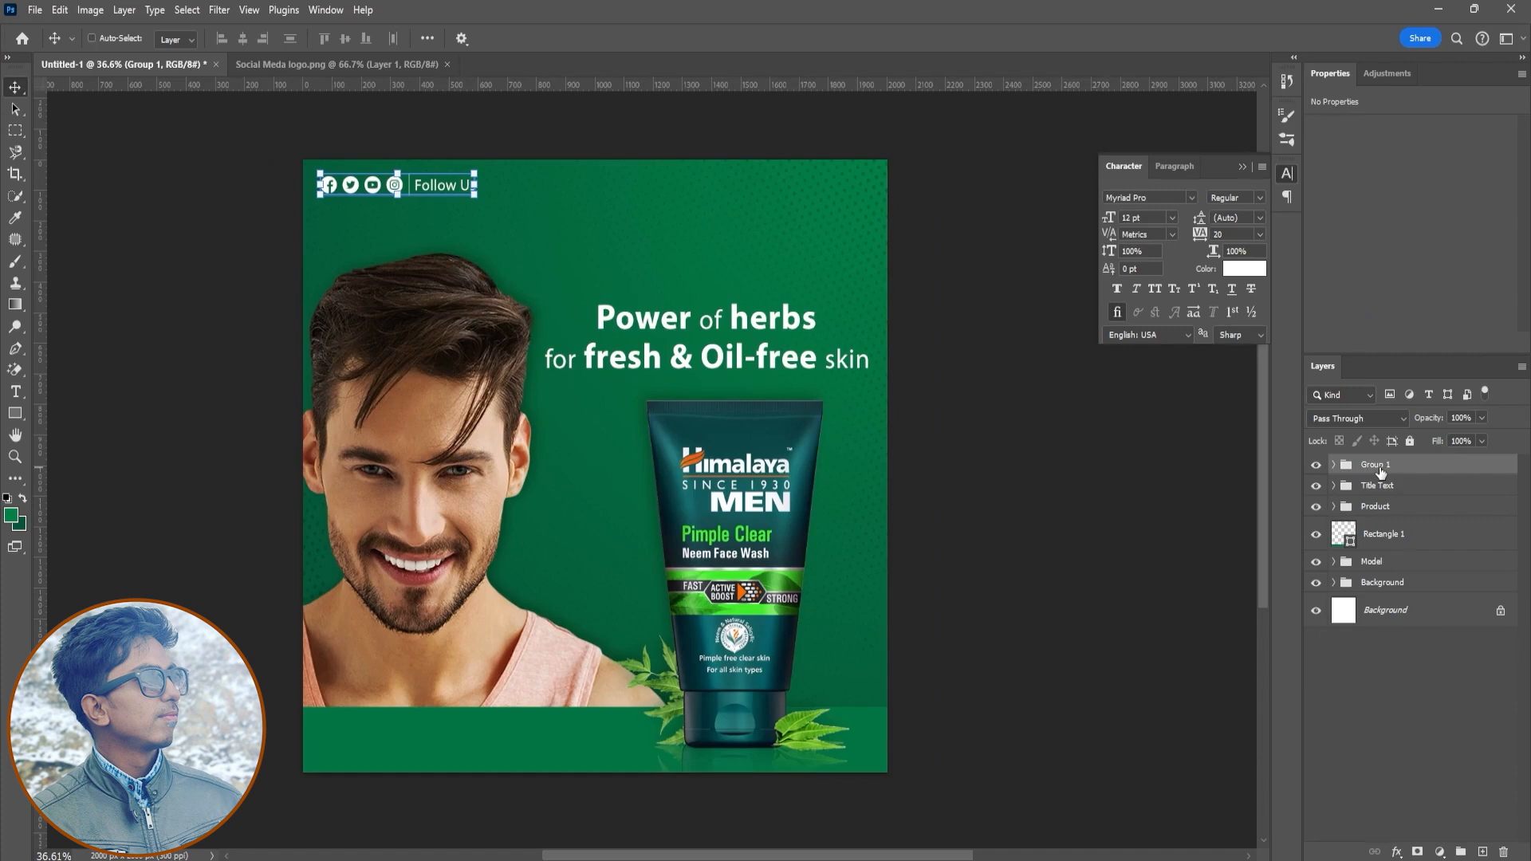
key("Return")
key("ctrl+t")
mouse_move(476, 197)
left_mouse_down()
mouse_move(492, 199)
mouse_move(449, 187)
left_mouse_up()
left_click(791, 40)
left_click(1387, 735)
key("ctrl+z")
left_click(1386, 718)
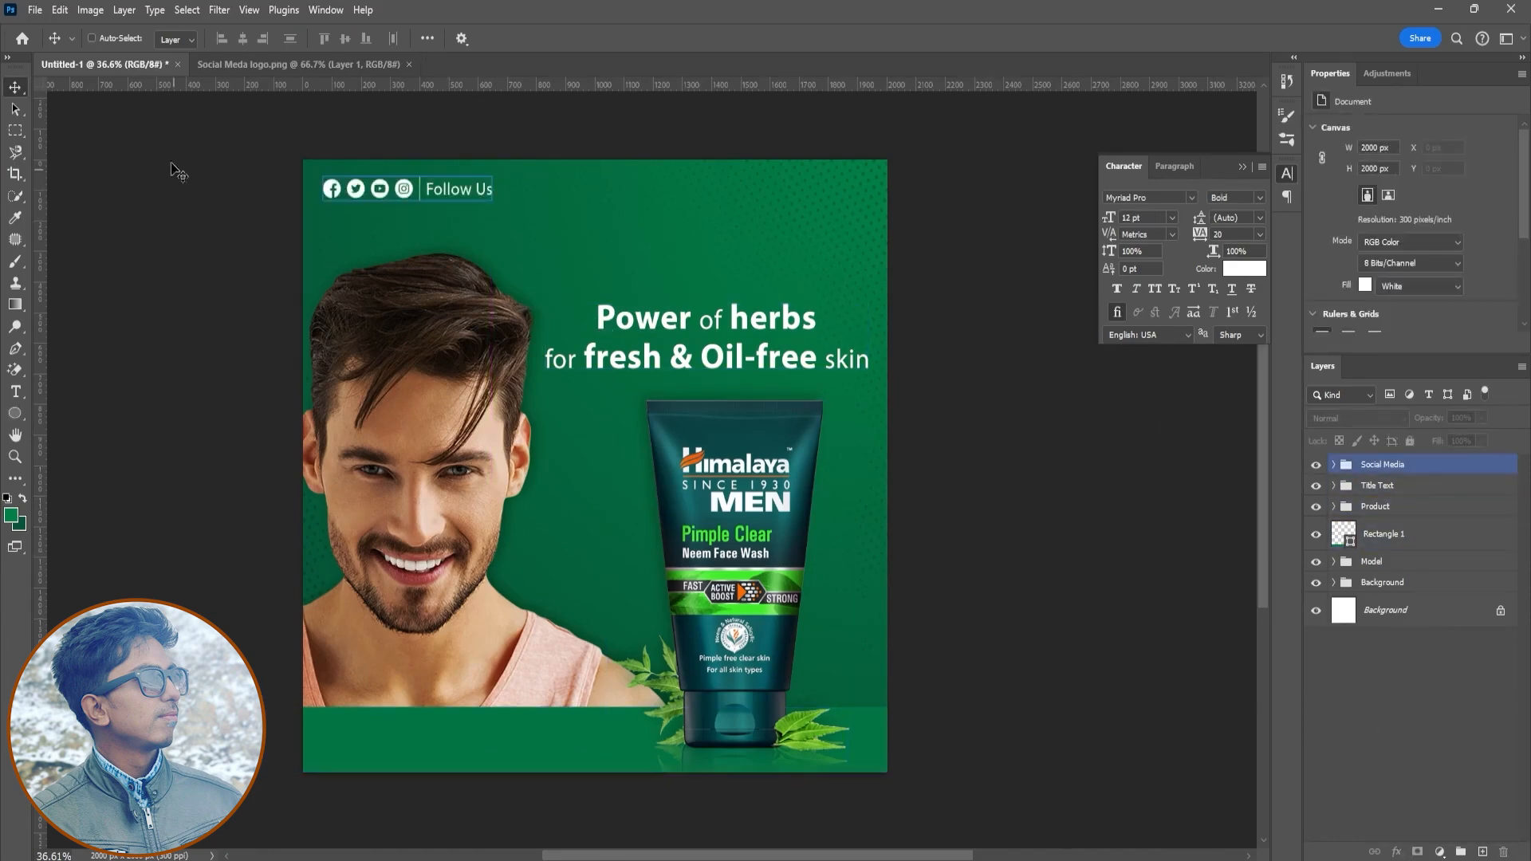
- Open The_Himalaya_Drug_Company_logo.png and place the logo, scaled down, in the poster's upper-right corner
left_click(35, 9)
left_click(71, 94)
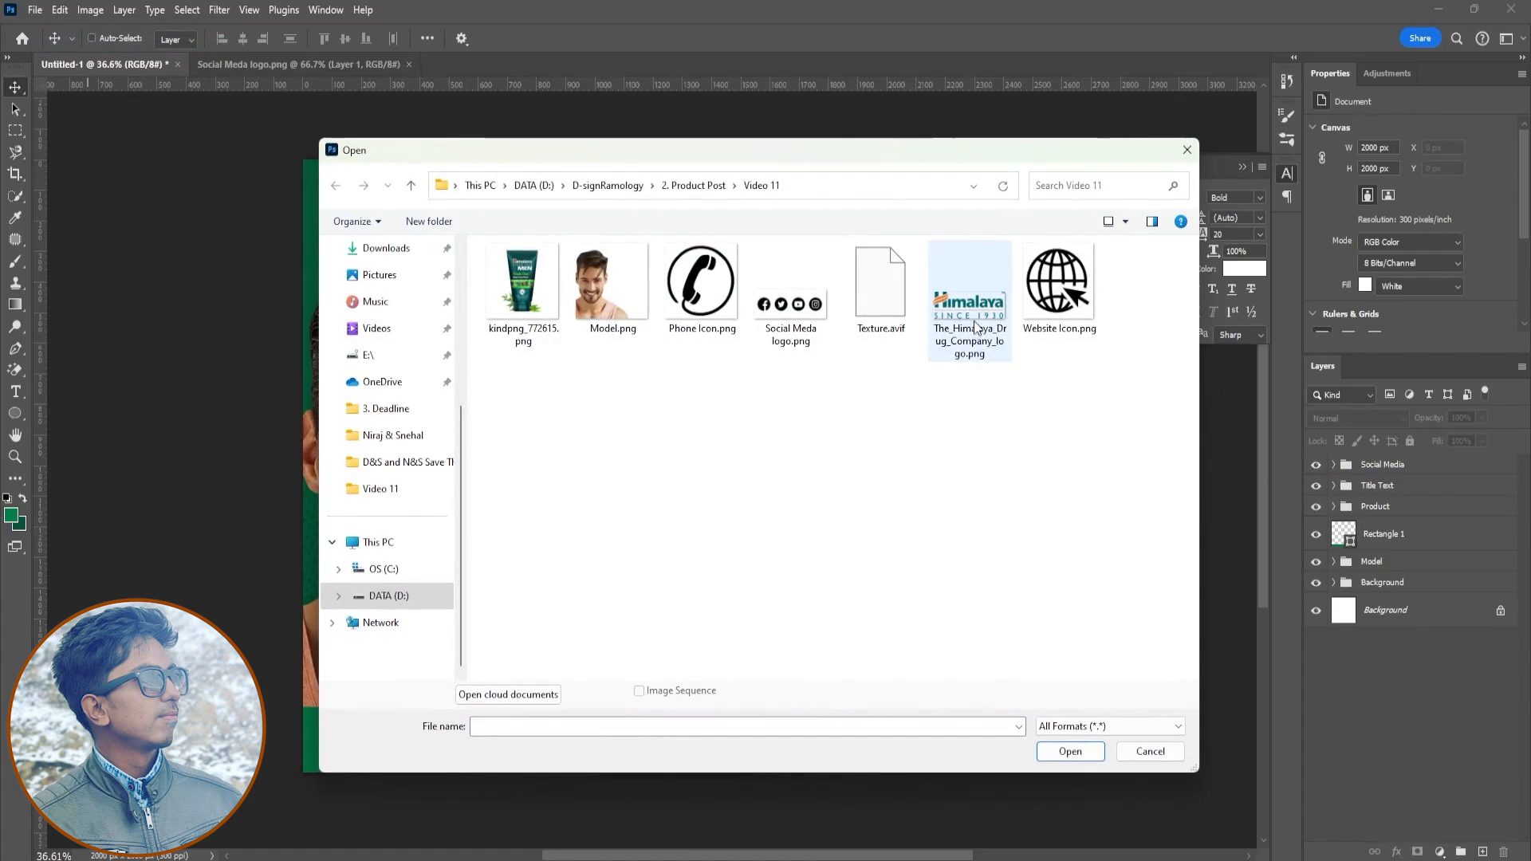
double_click(976, 327)
left_click_drag(977, 327, 891, 437)
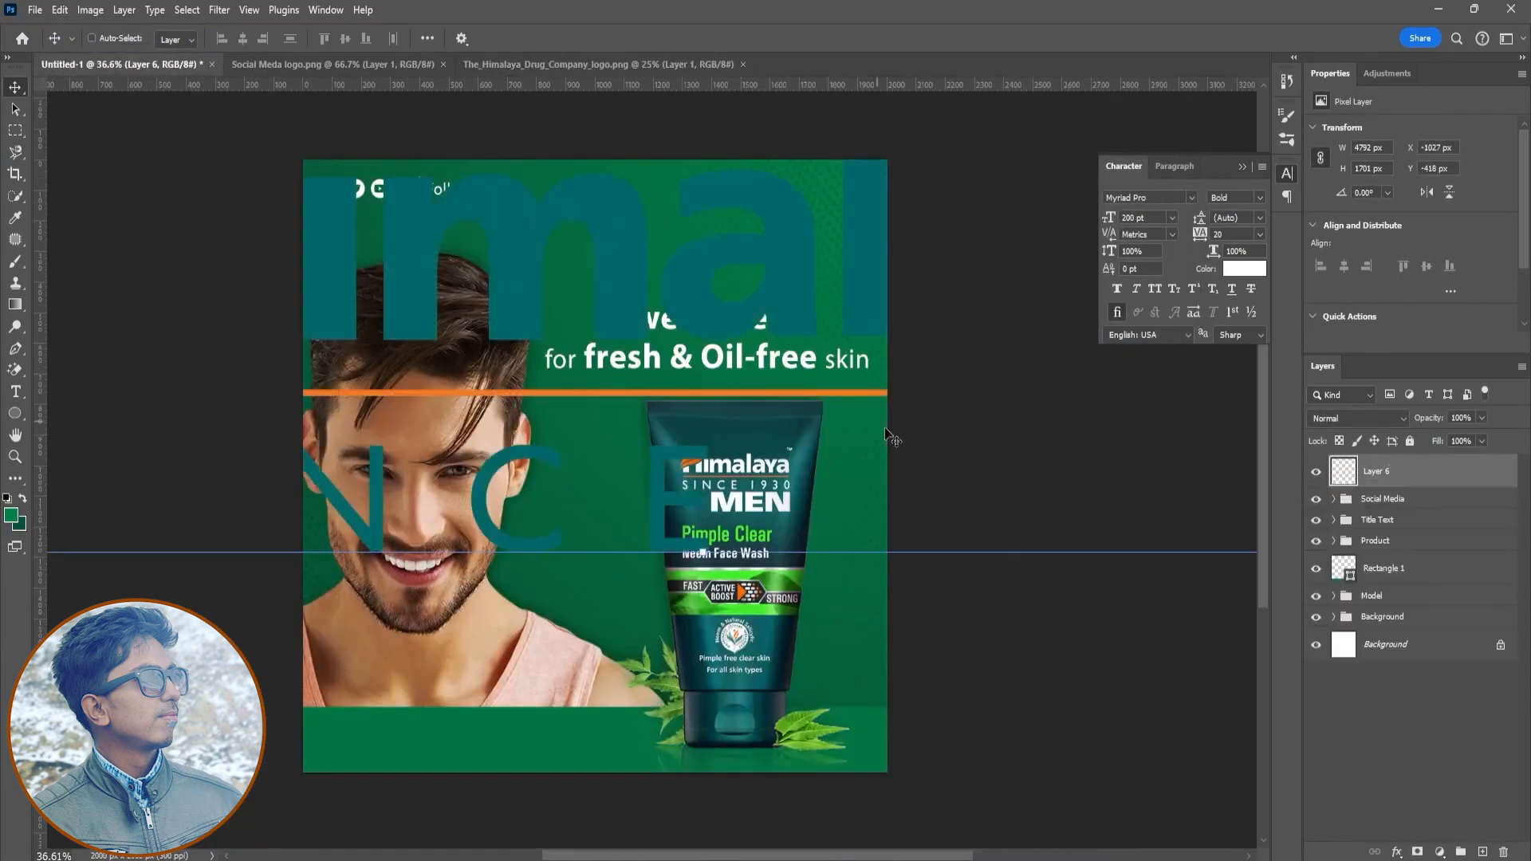
left_click_drag(699, 553, 598, 330)
left_click_drag(679, 295, 692, 270)
left_click_drag(816, 304, 771, 288)
left_click_drag(745, 264, 831, 199)
key("Return")
left_click_drag(744, 222, 757, 216)
key("Return")
- Add a white outside Stroke effect to the Himalaya logo layer
left_click(1397, 852)
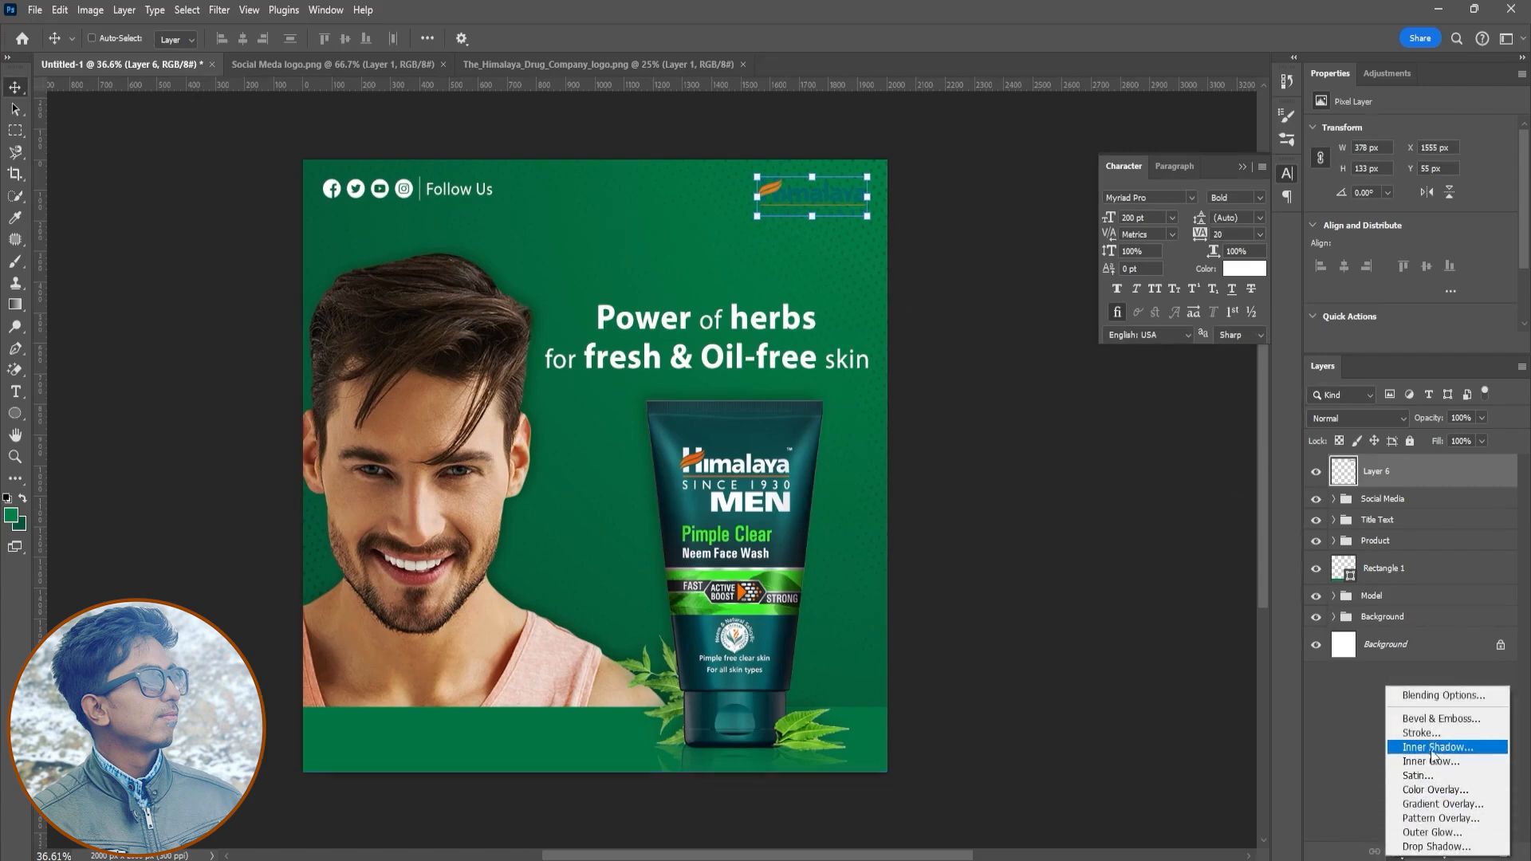
left_click(1440, 733)
left_click(1125, 460)
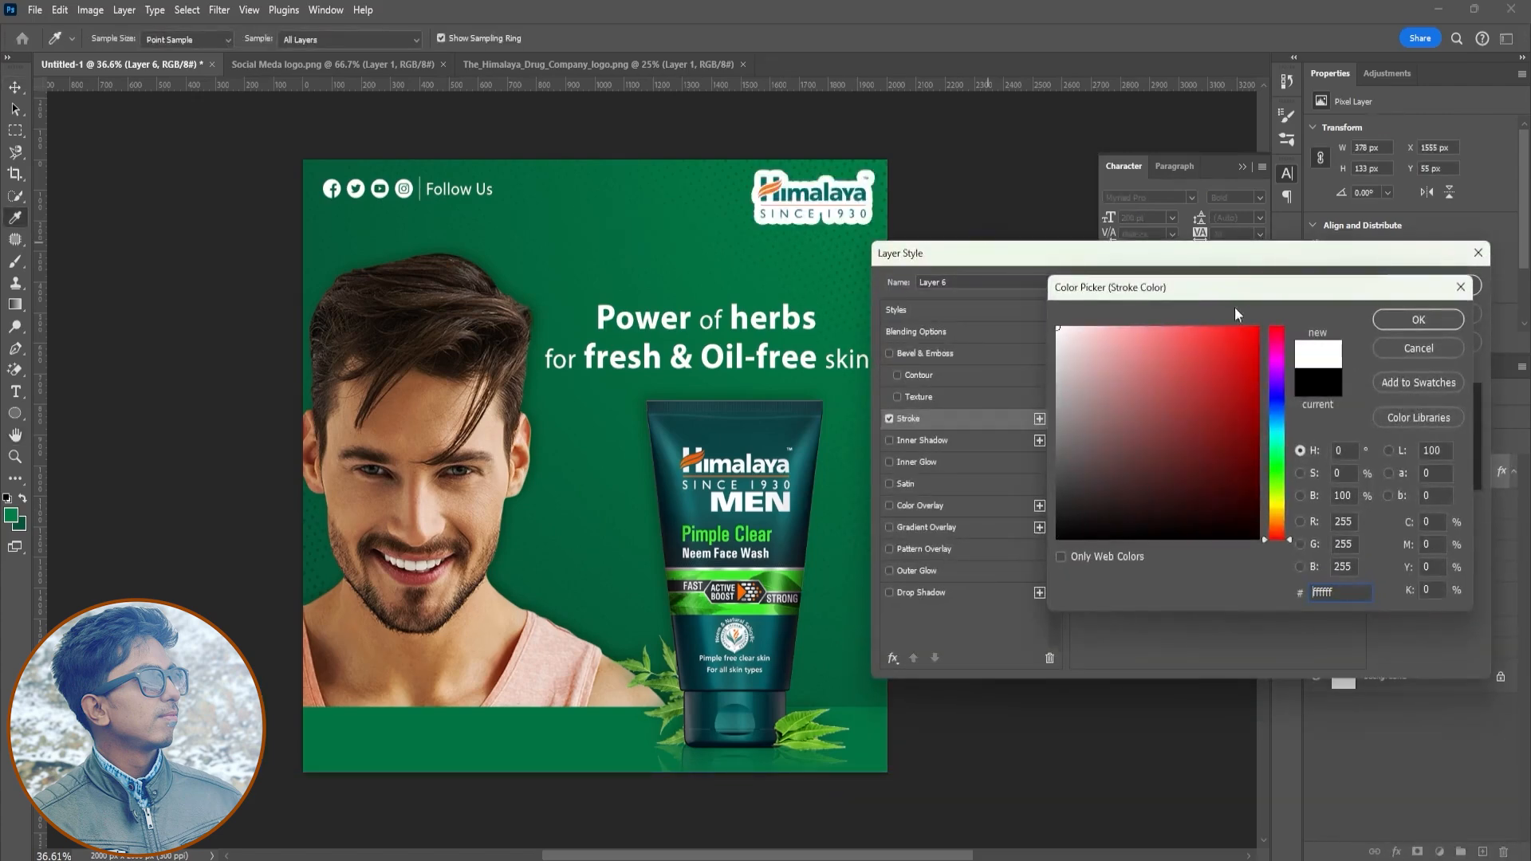
left_click(1388, 322)
left_click_drag(1157, 337, 1148, 341)
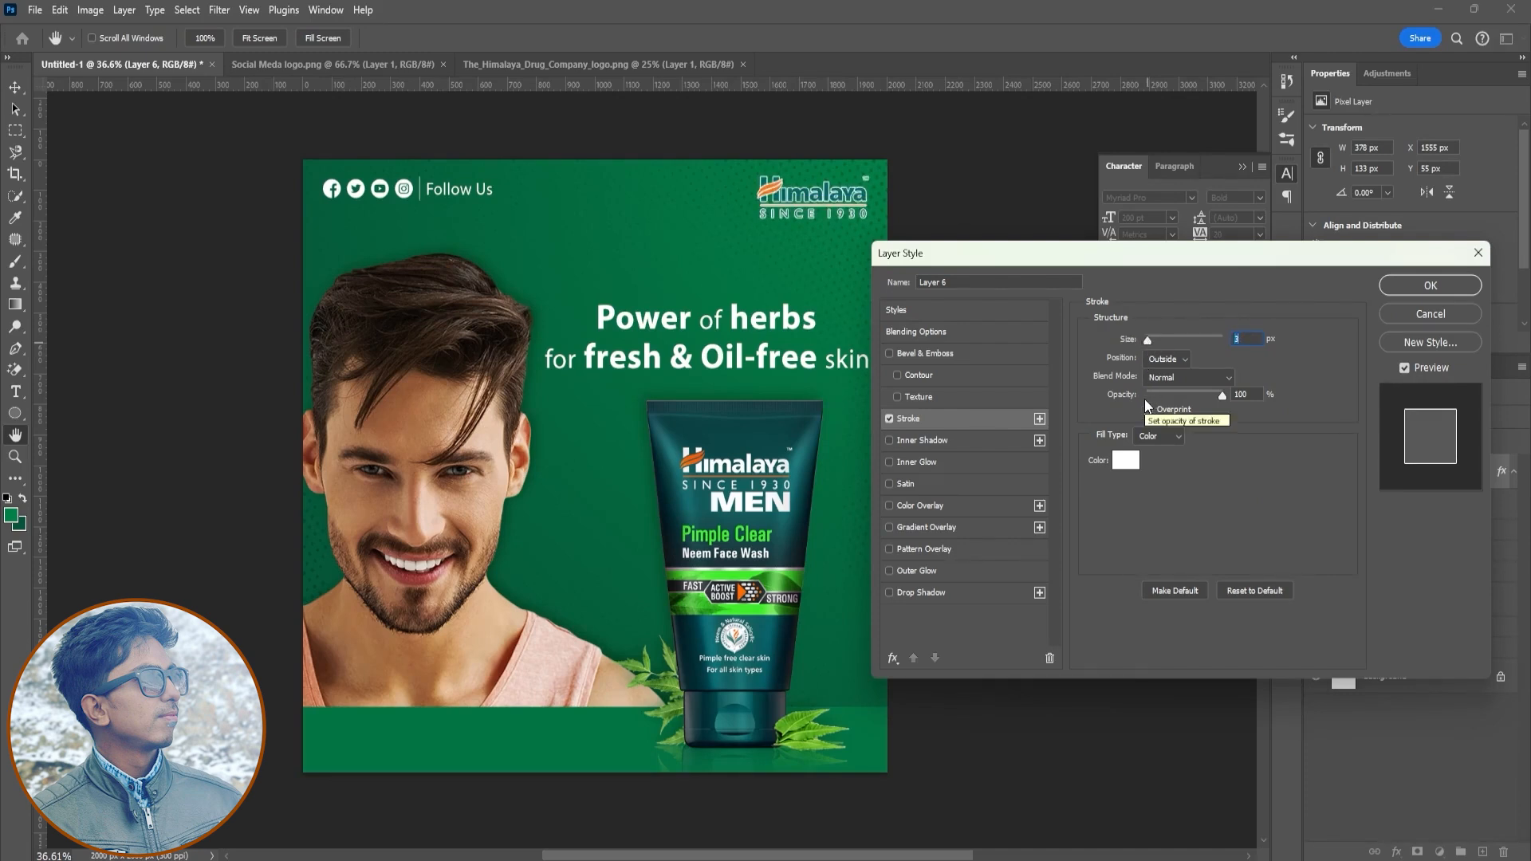
left_click(1430, 285)
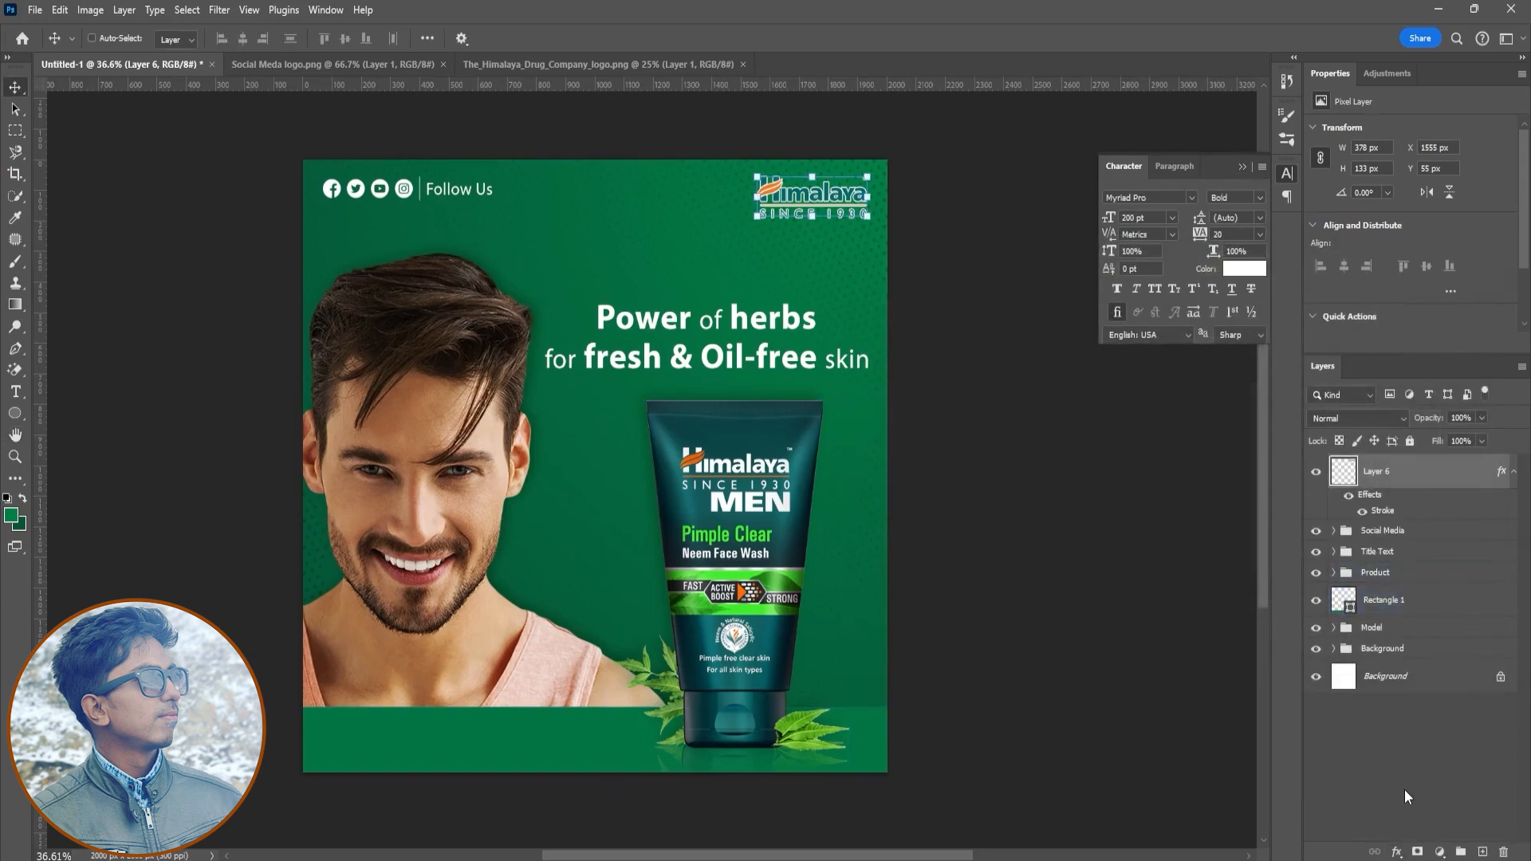
- Move both headline text lines higher on the poster
left_click(1380, 758)
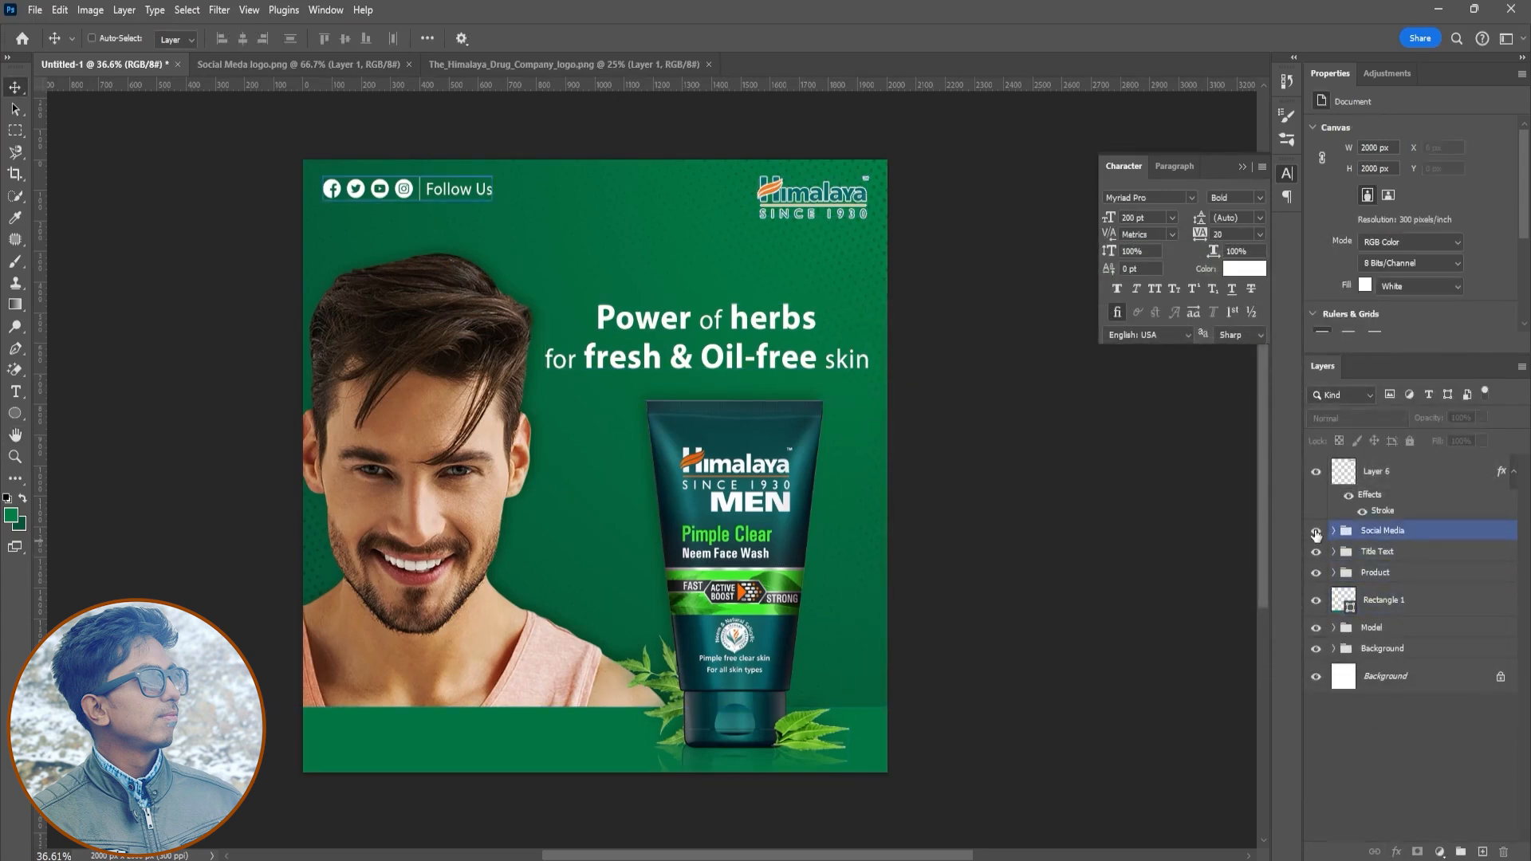
left_click(1316, 552)
left_click(1316, 552)
left_click(1334, 552)
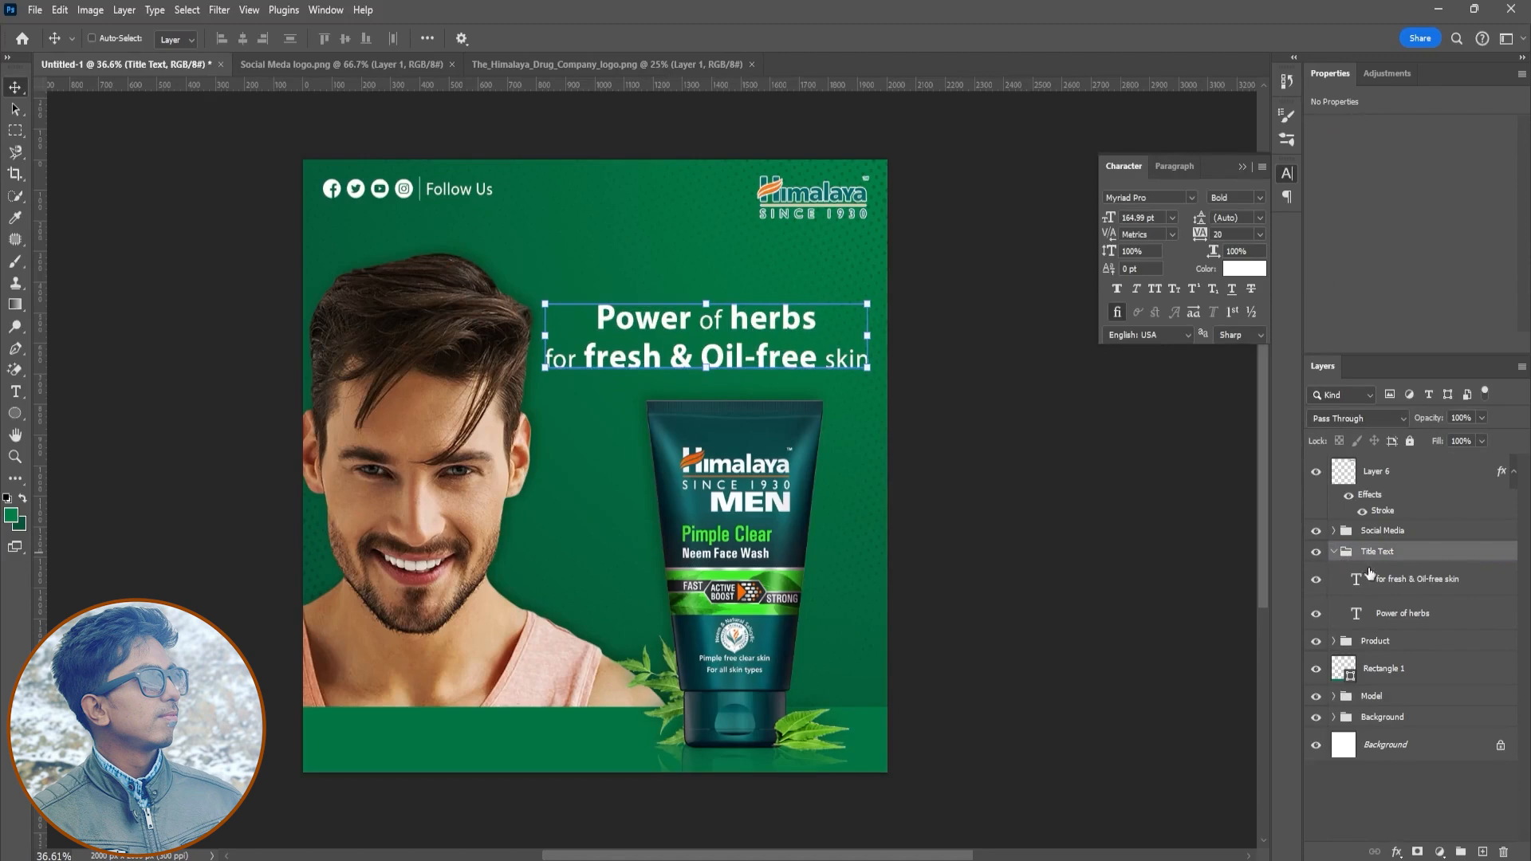
left_click(1404, 613)
left_click_drag(782, 319, 782, 301)
left_click(1418, 579)
left_click_drag(767, 359, 815, 313)
left_click(1394, 604, "shift")
left_click(1367, 553)
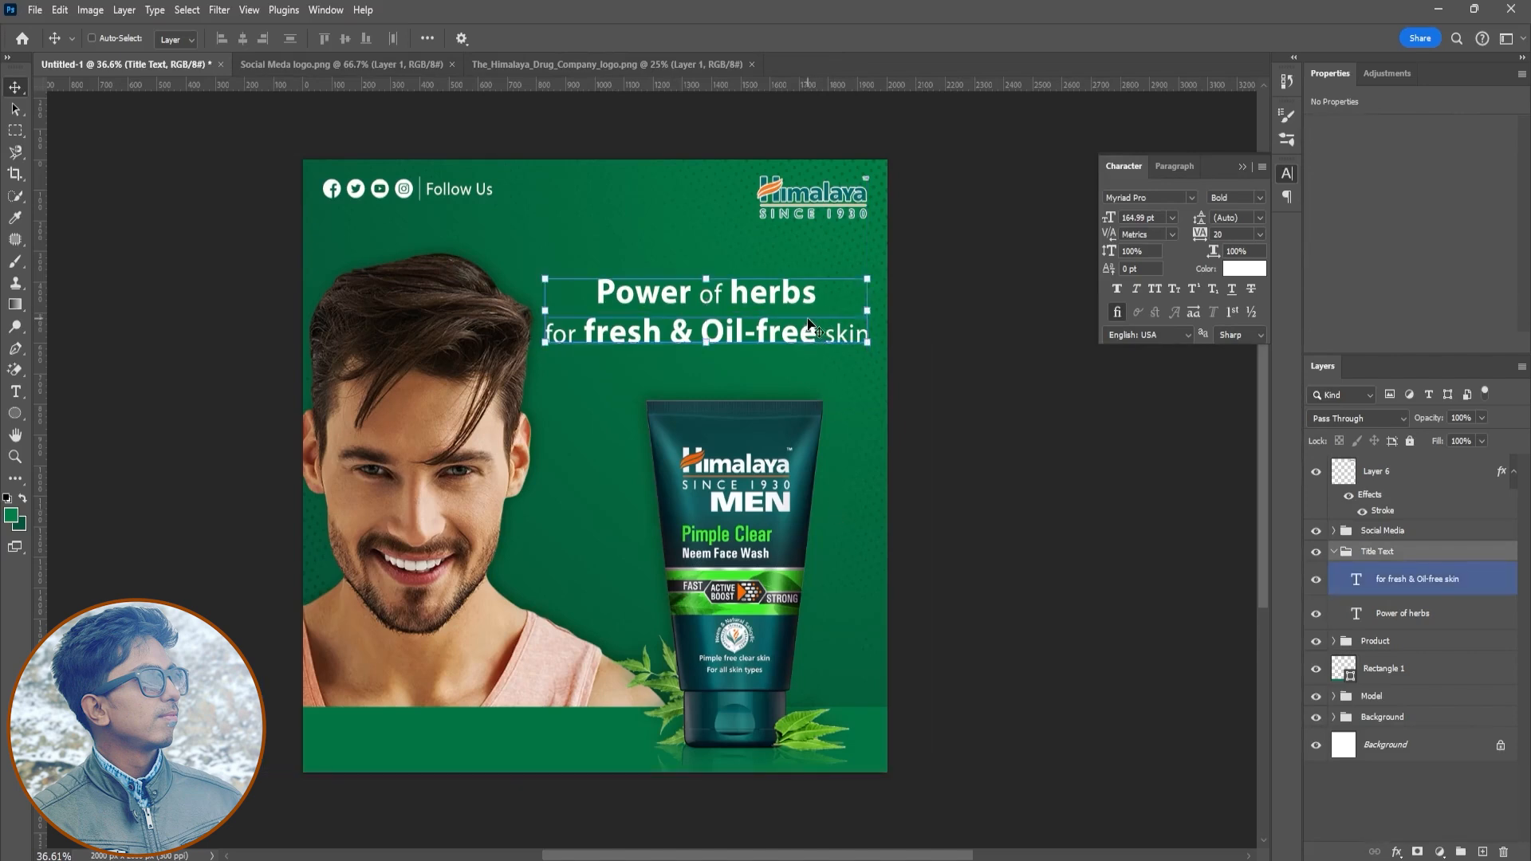
- Draw a paragraph text box below the headline, set to Regular and centre-aligned
key("t")
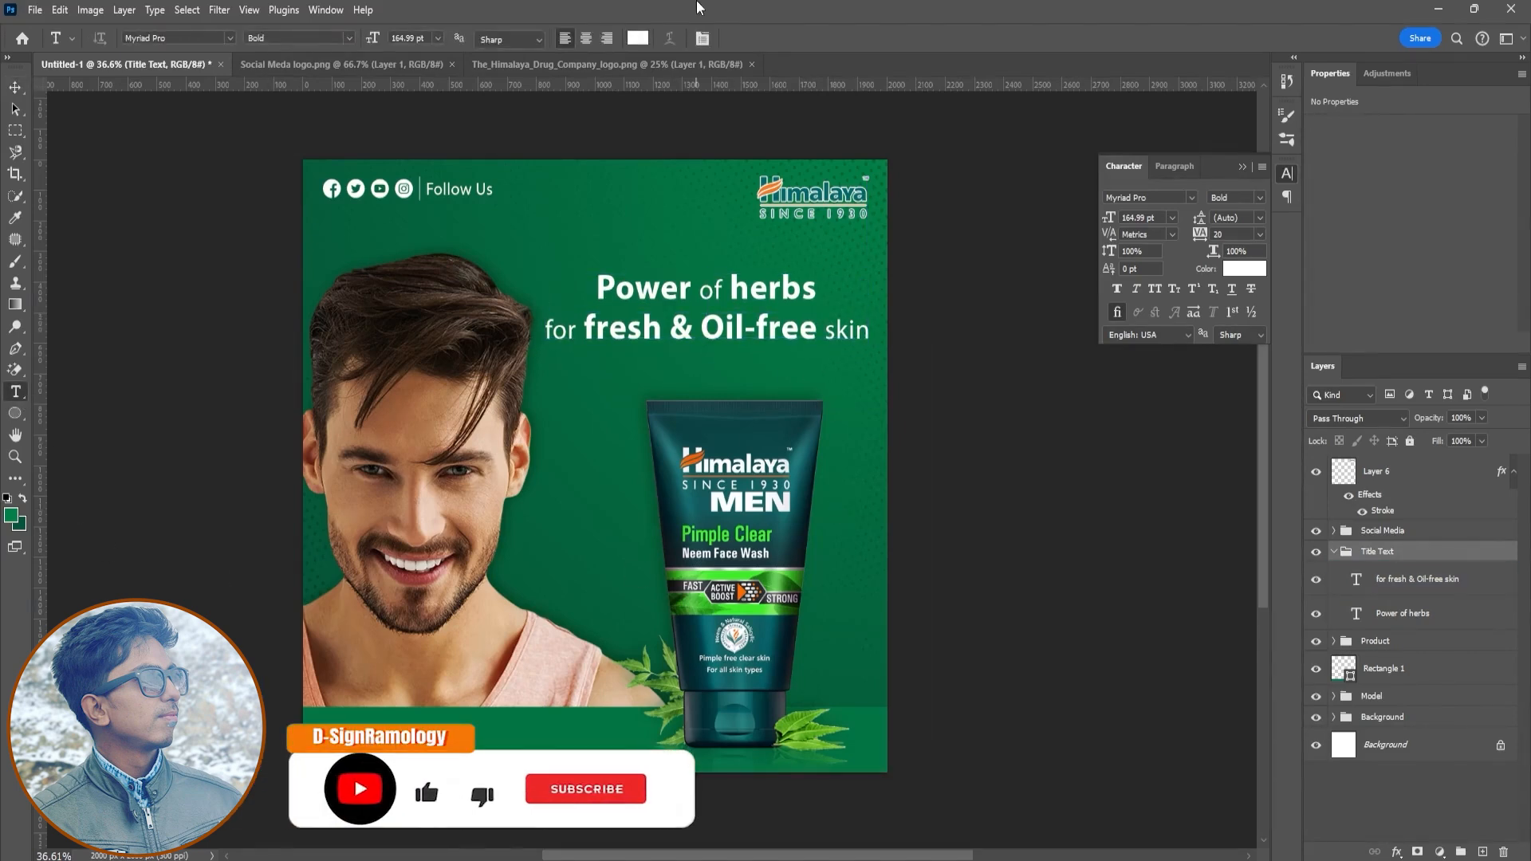
left_click_drag(555, 366, 857, 400)
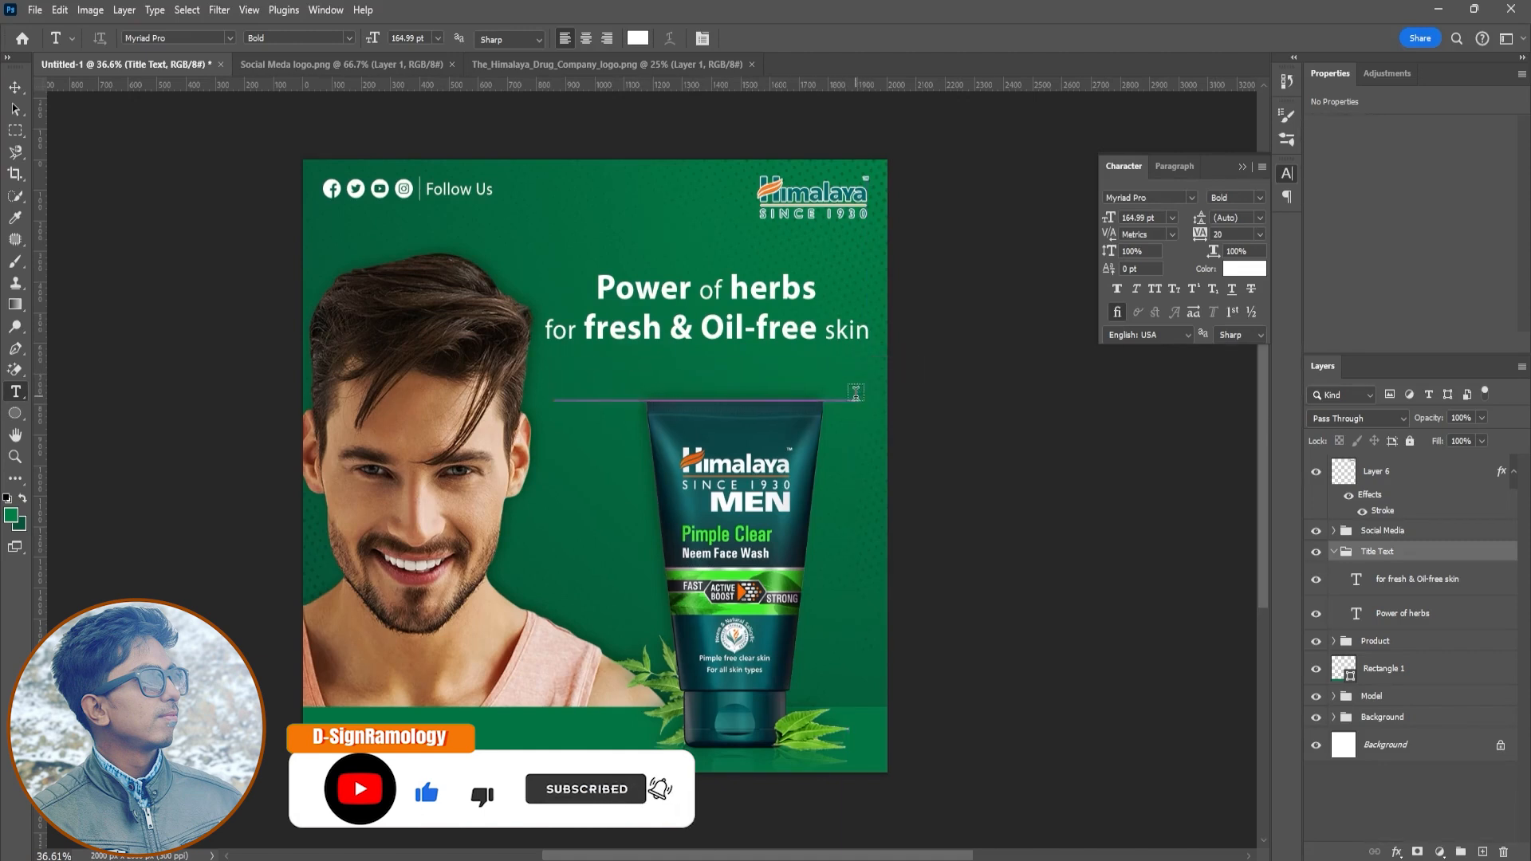
left_click_drag(374, 38, 221, 86)
left_click(346, 38)
left_click(263, 51)
left_click(586, 38)
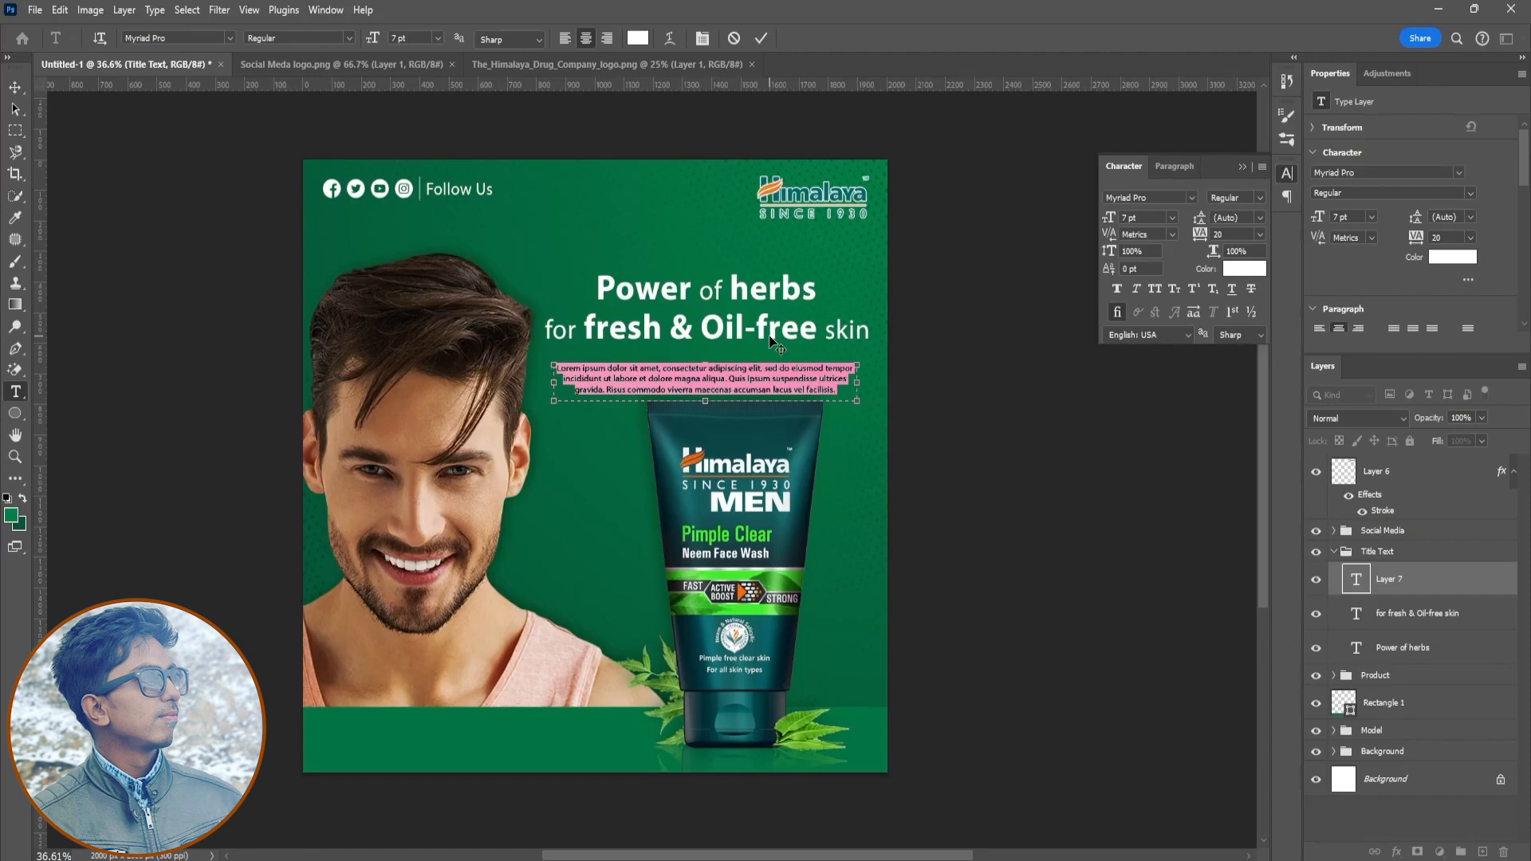
- Enter the tagline "Give your skin a glorious glow, with Neem Face Wash!" at 10 pt and fit it on one line
type("Give your skin a glorious glow,")
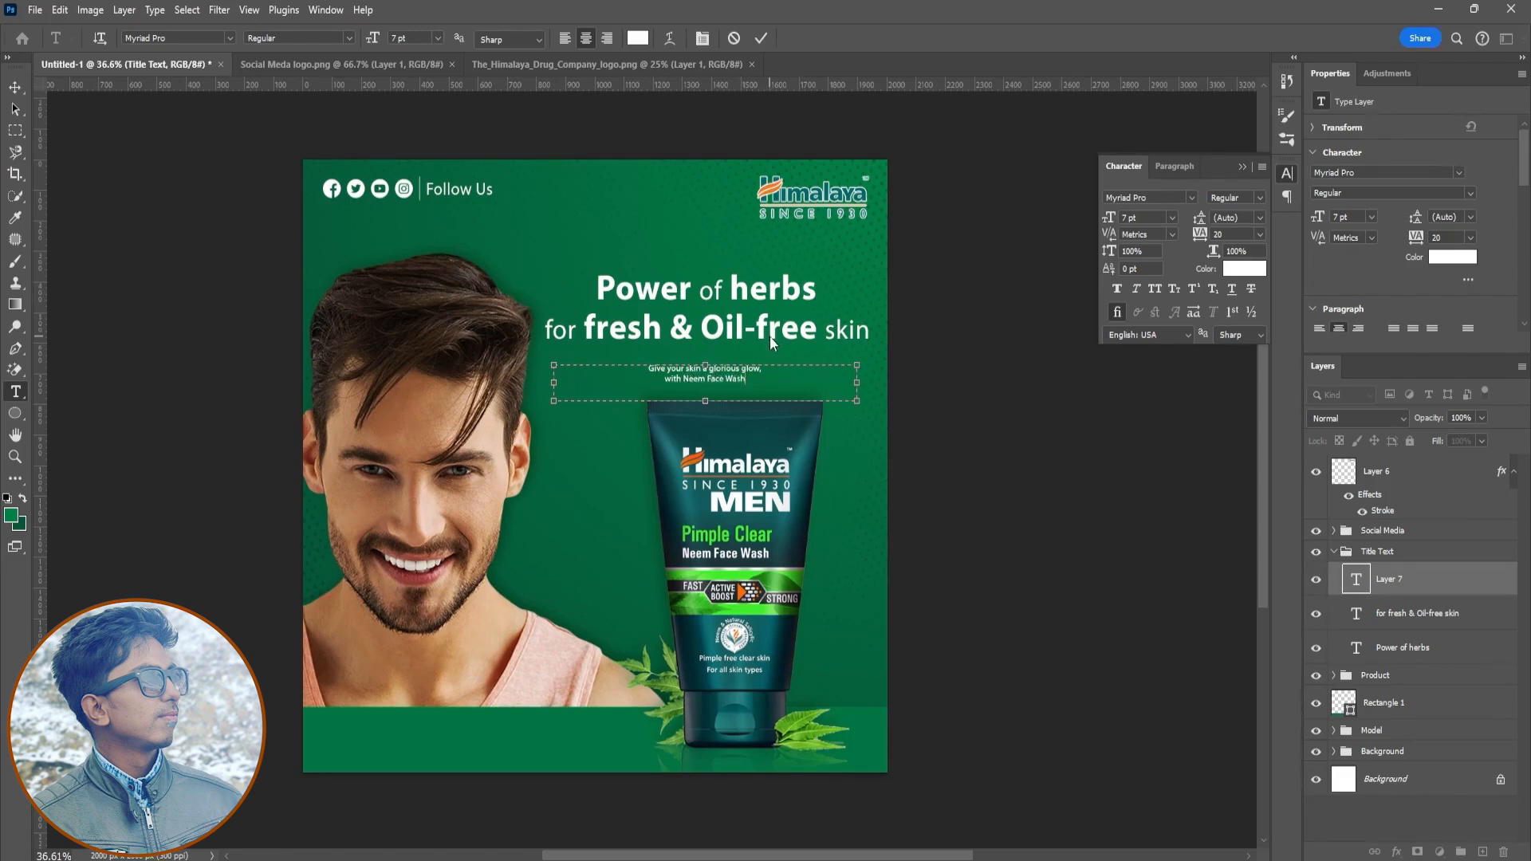
key("ctrl+a")
left_click_drag(1108, 225, 1111, 226)
left_click(647, 390)
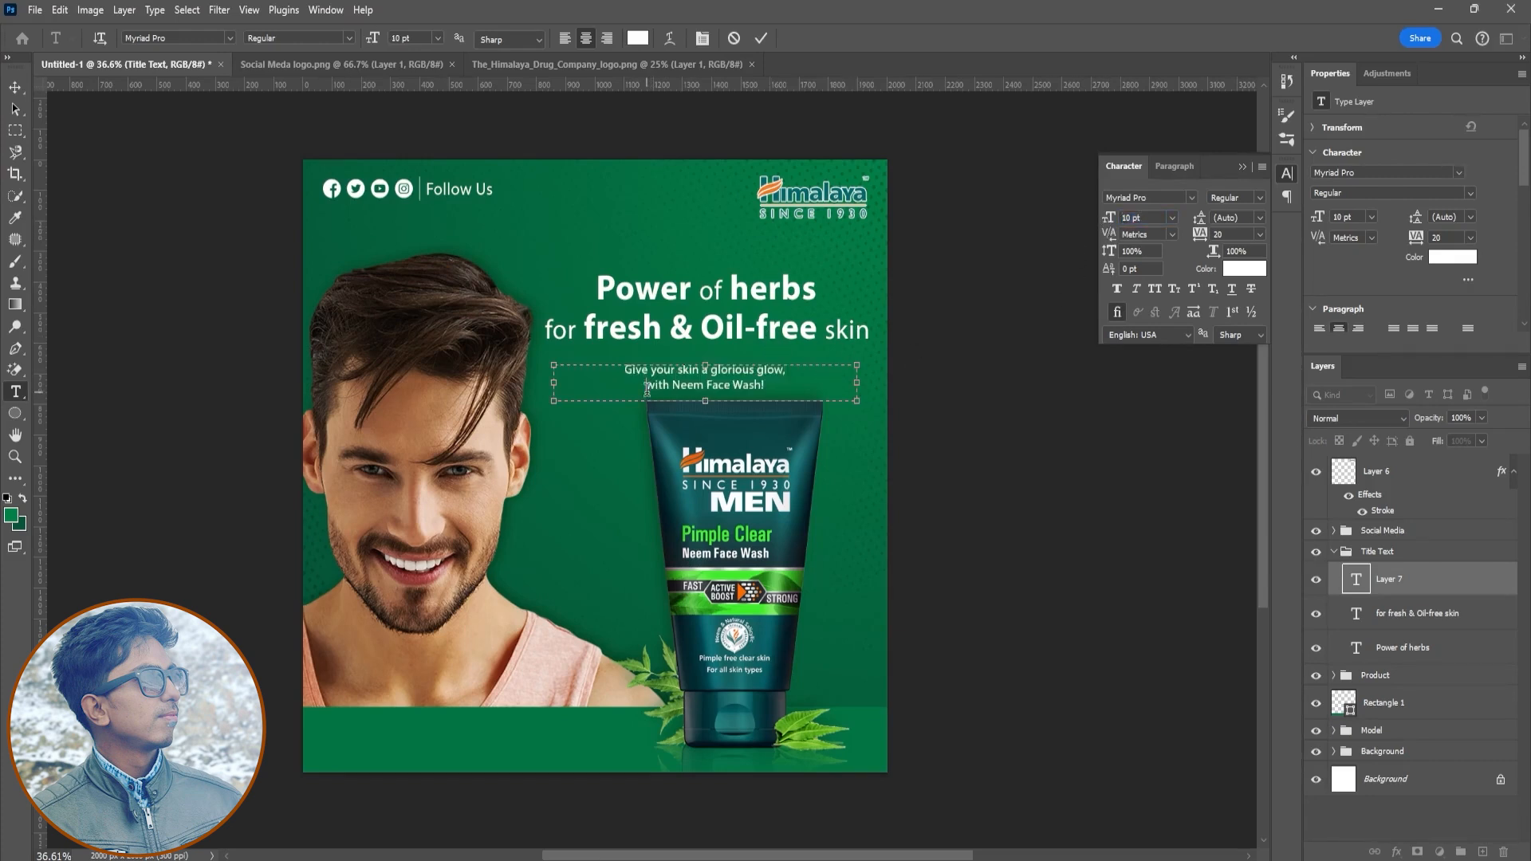
key("BackSpace")
left_click_drag(857, 383, 838, 383)
left_click_drag(695, 401, 726, 379)
key("ctrl+Return")
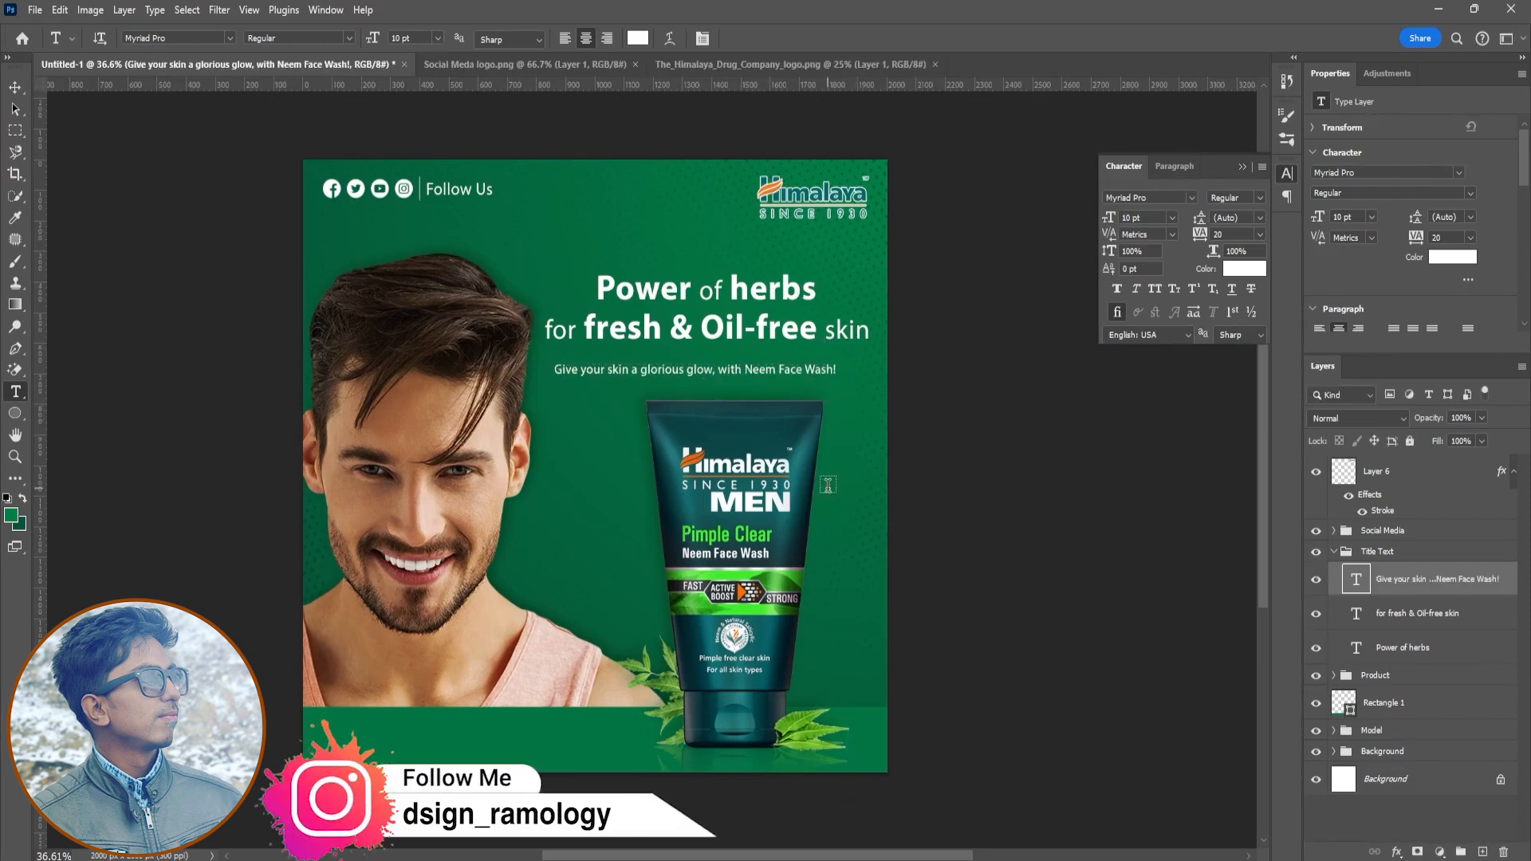
- Select all three headline text layers and move them together slightly lower
key("v")
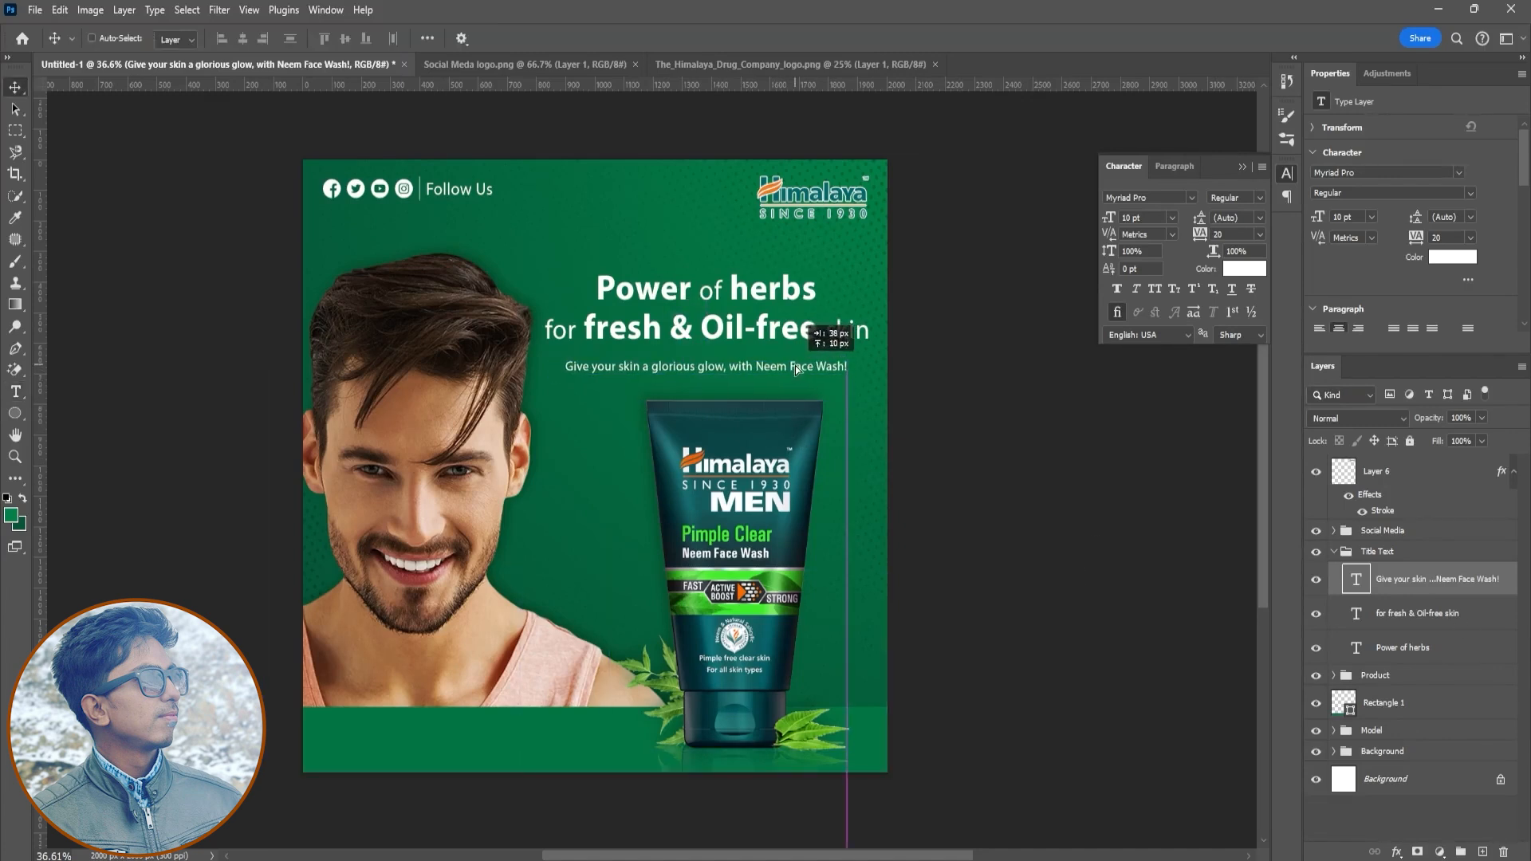
left_click(1401, 623)
left_click(1402, 648, "ctrl")
left_click_drag(777, 291, 788, 319)
left_click(1428, 580, "ctrl")
- Close the Himalaya logo and Social Media logo documents and collapse the Character panel
left_click(682, 63)
left_click(708, 64)
left_click(391, 64)
left_click(408, 63)
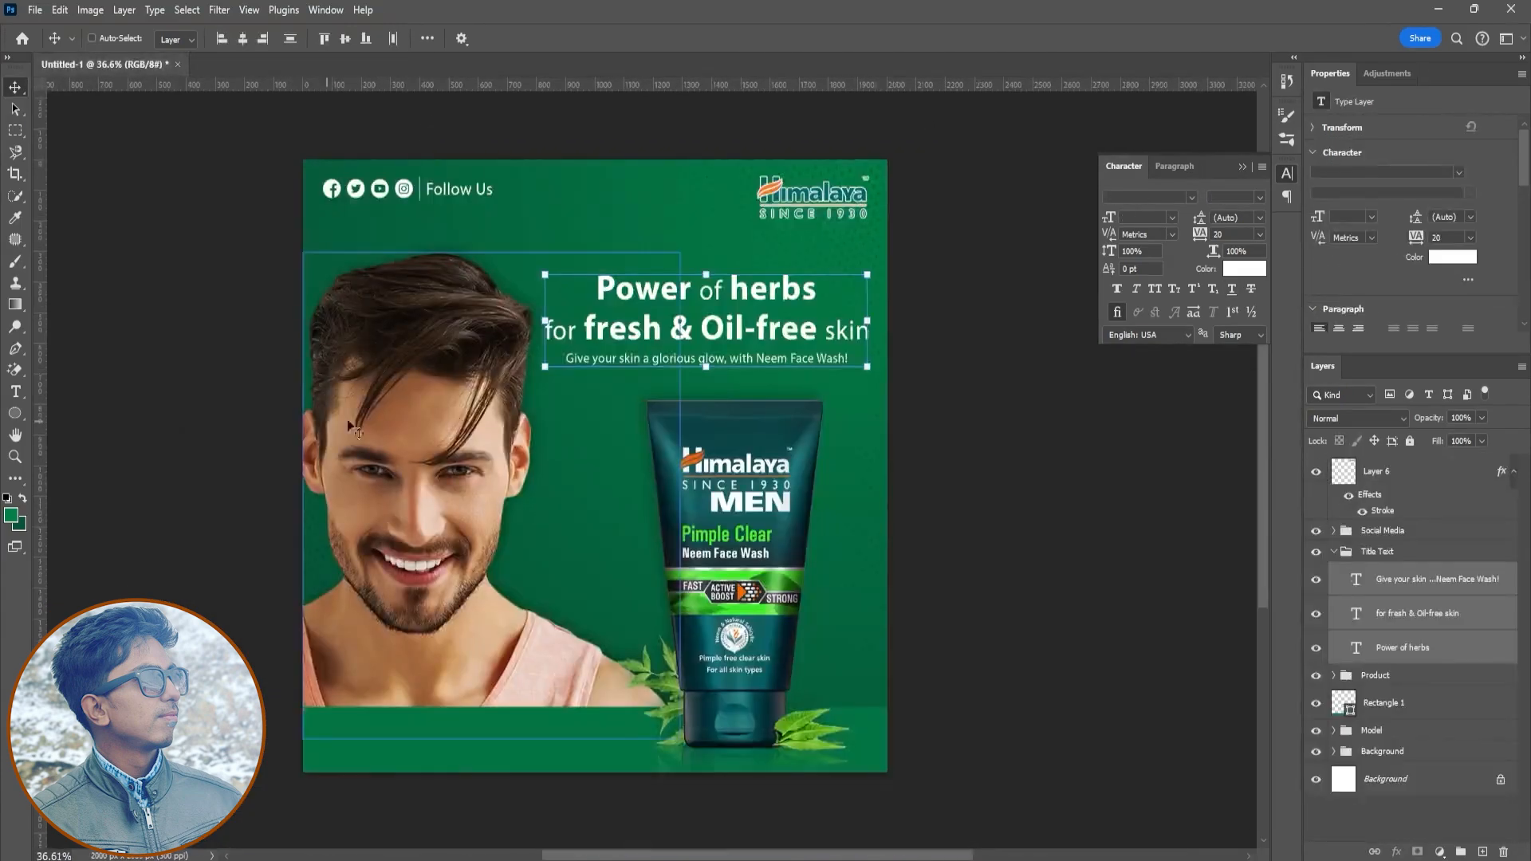
left_click(1243, 167)
- Collapse the Title Text group and rename the logo layer Logo
left_click(1334, 551)
left_click(1428, 475)
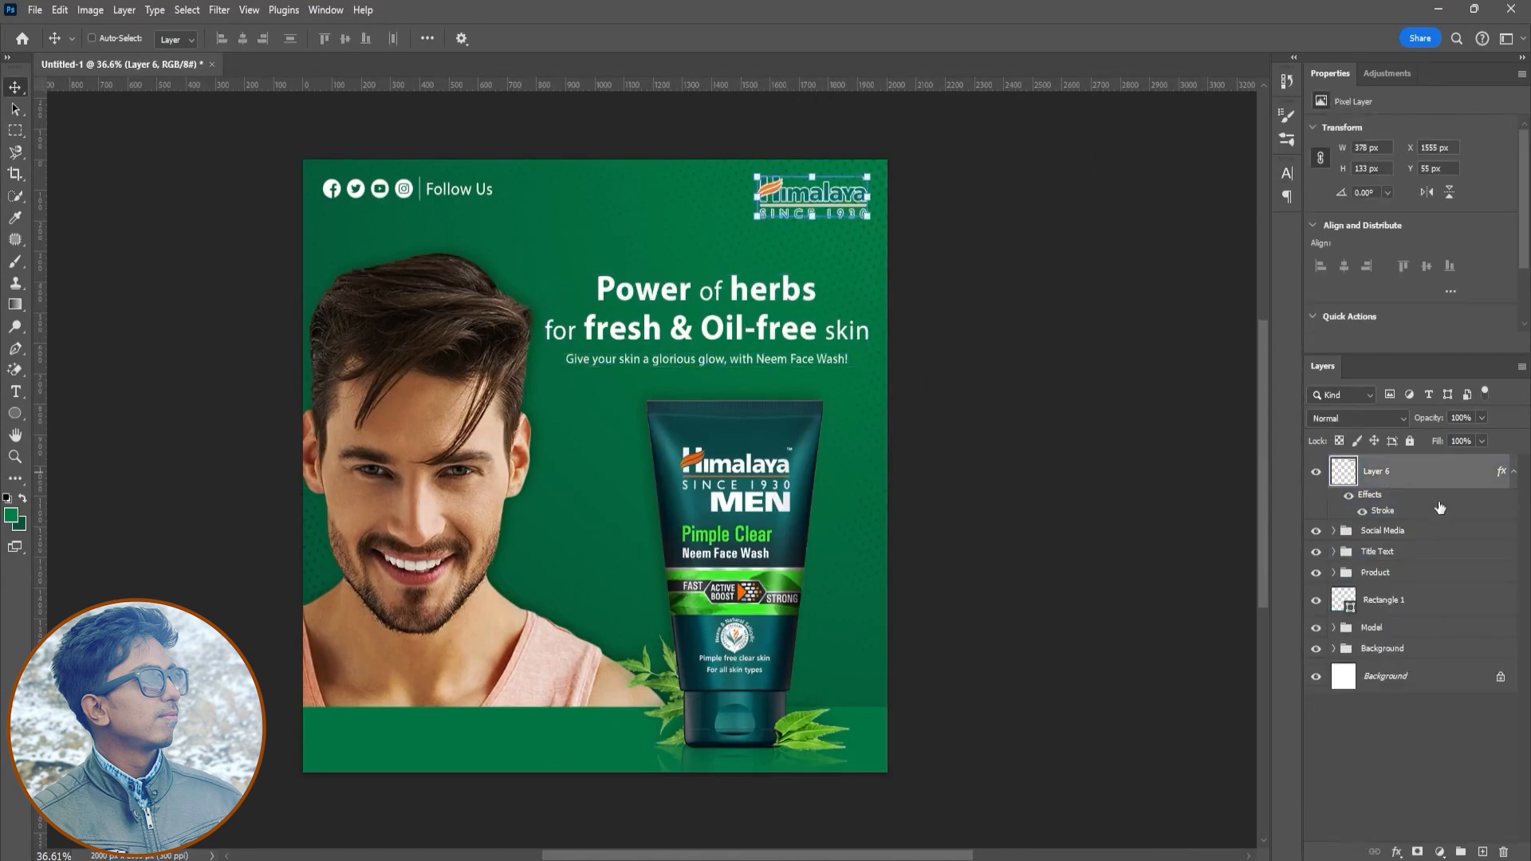
right_click(1381, 486)
double_click(1378, 471)
type("Logo")
key("Return")
left_click(1416, 779)
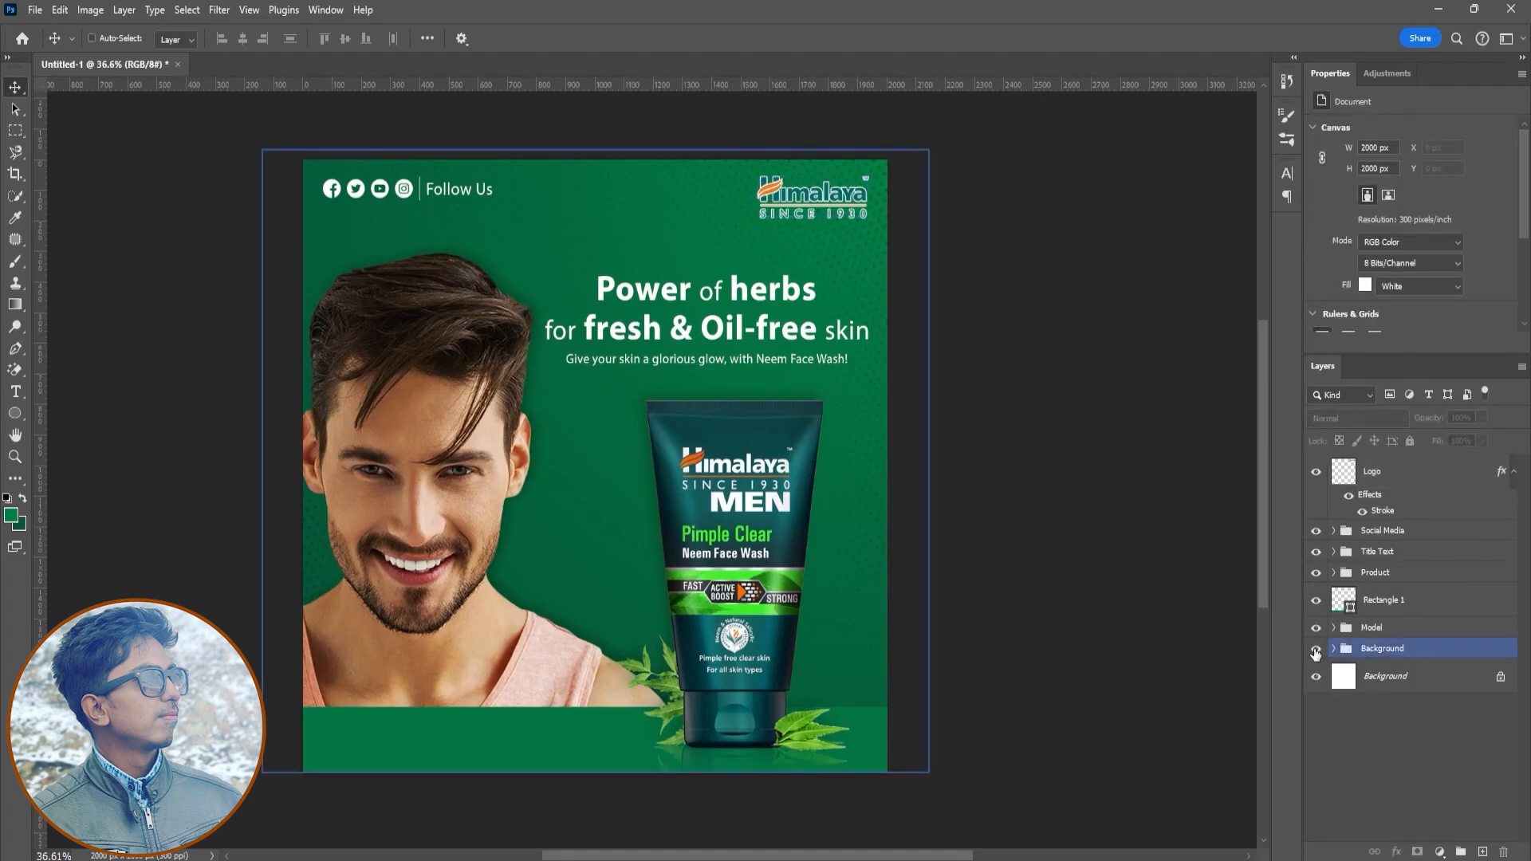
- Open Phone Icon.png and place the phone icon, scaled small, in the poster's lower-left corner
left_click(34, 9)
left_click(56, 43)
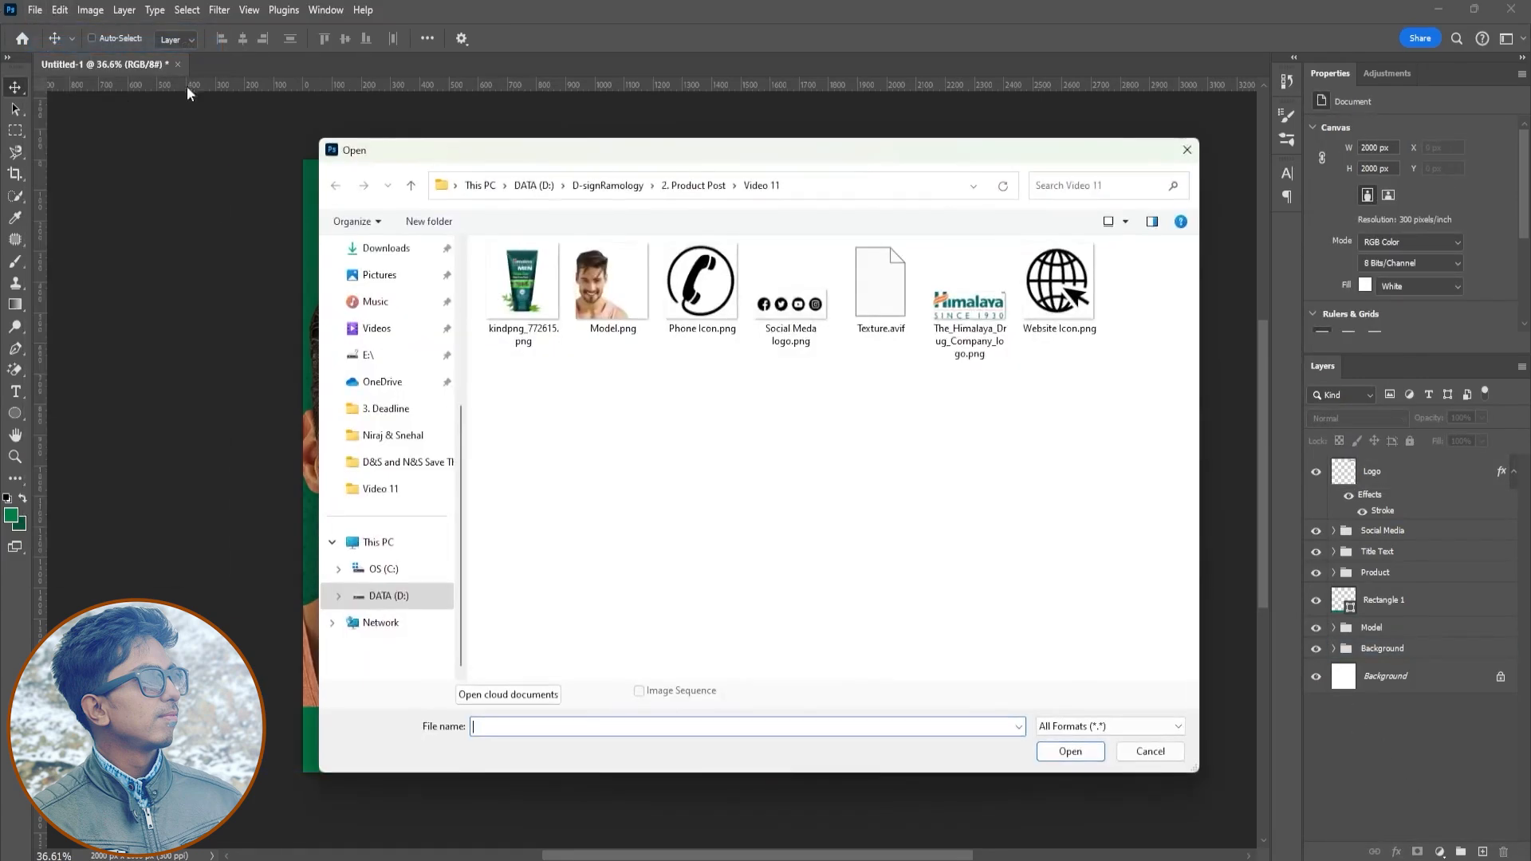
double_click(701, 287)
left_click_drag(758, 486, 563, 328)
key("ctrl+t")
left_click_drag(612, 244, 355, 753)
key("Return")
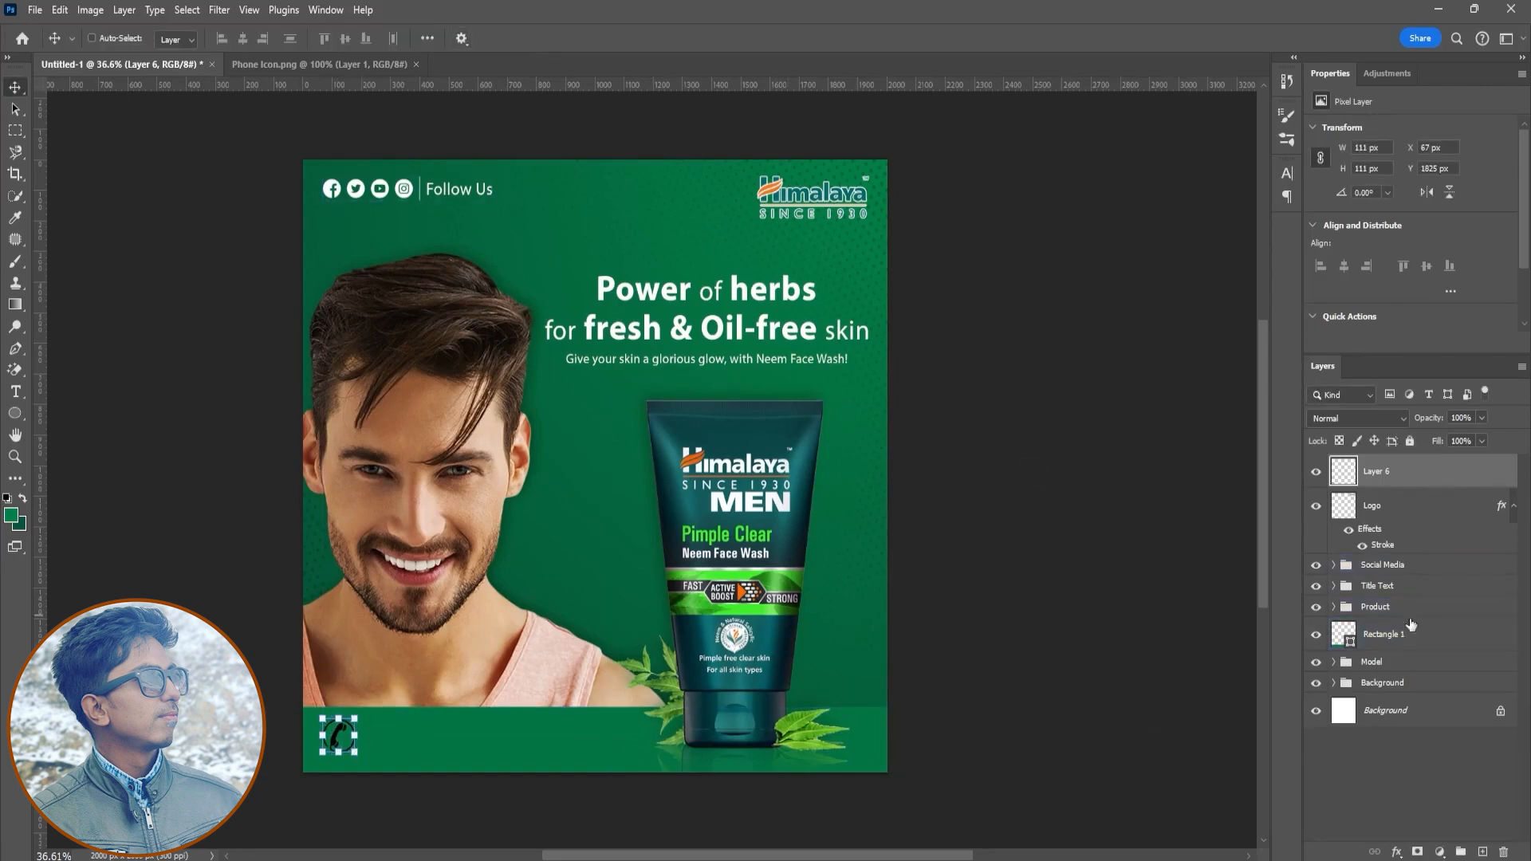
- Apply a white Color Overlay to the phone icon layer
left_click(1397, 852)
left_click(1428, 779)
left_click(1248, 335)
left_click(1059, 328)
left_click(1418, 320)
key("Return")
left_click_drag(332, 740, 332, 744)
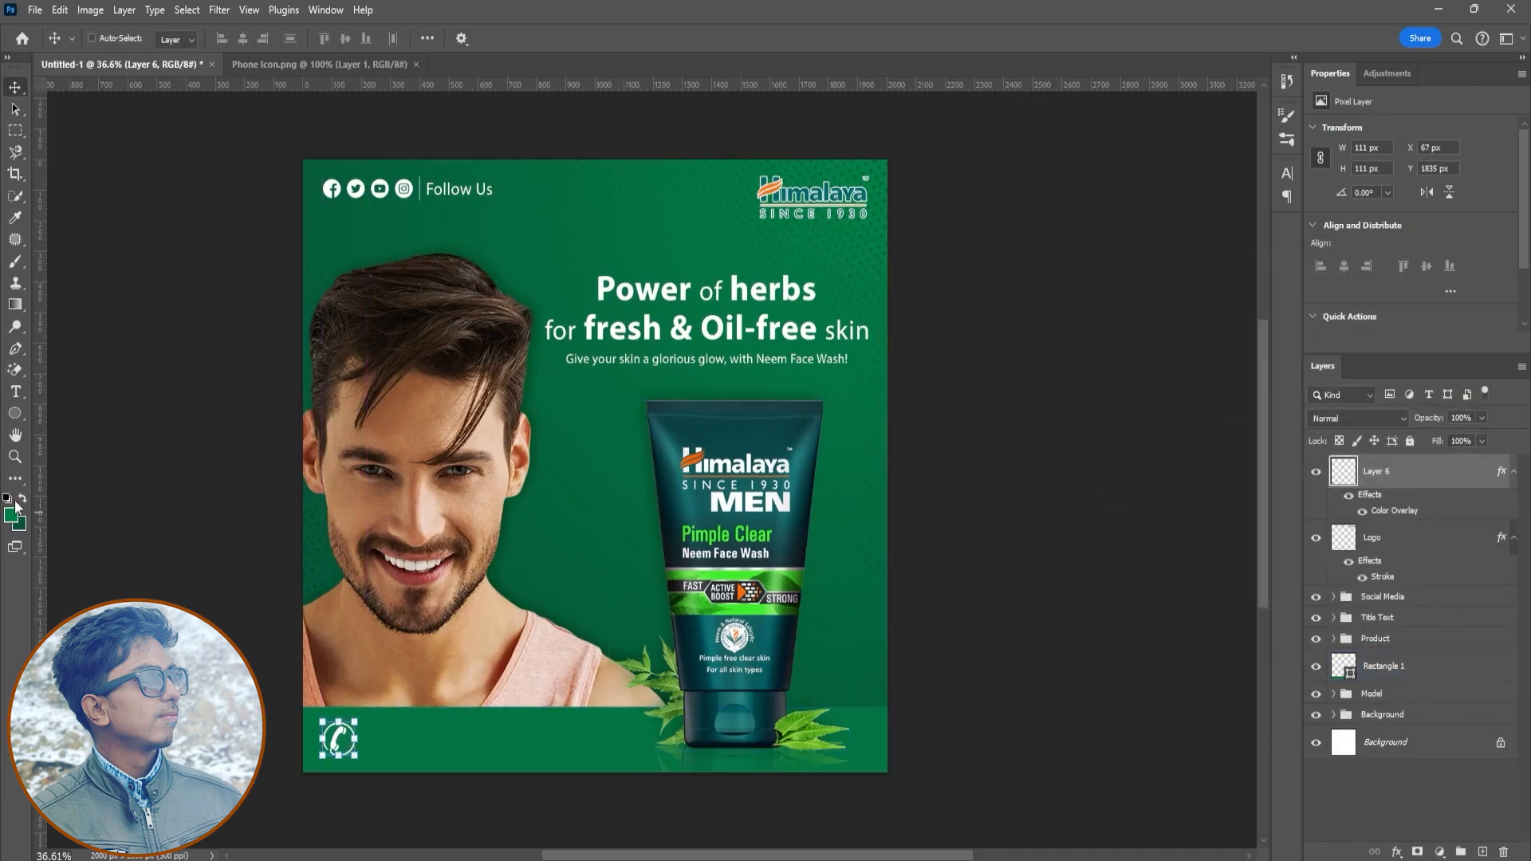
- Add a placeholder contact phone number as 12 pt text beside the phone icon
key("t")
left_click(405, 734)
type("123 - 456 - 789")
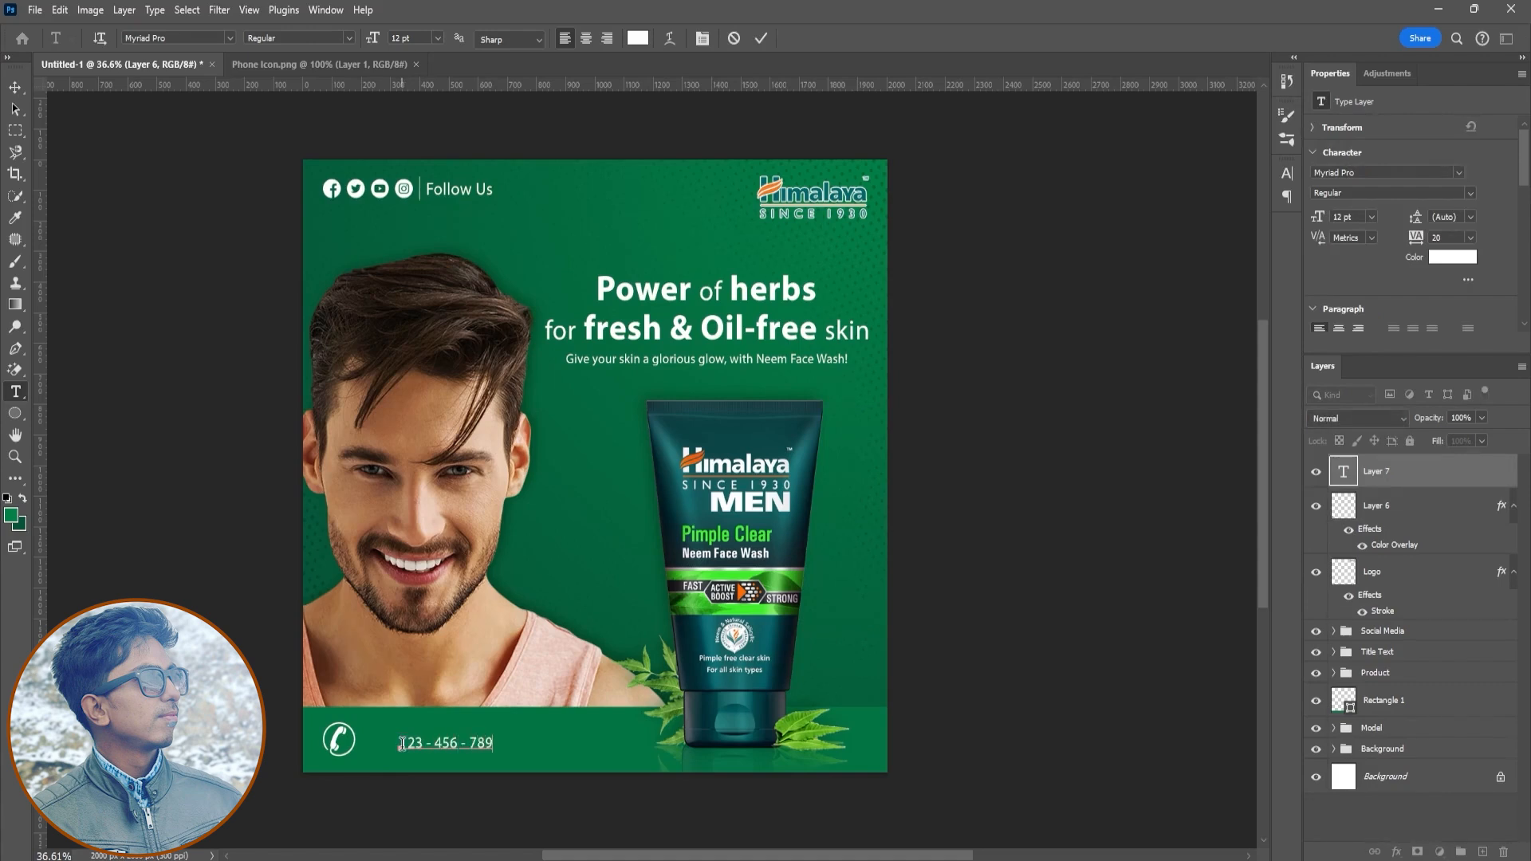
type("Call us ")
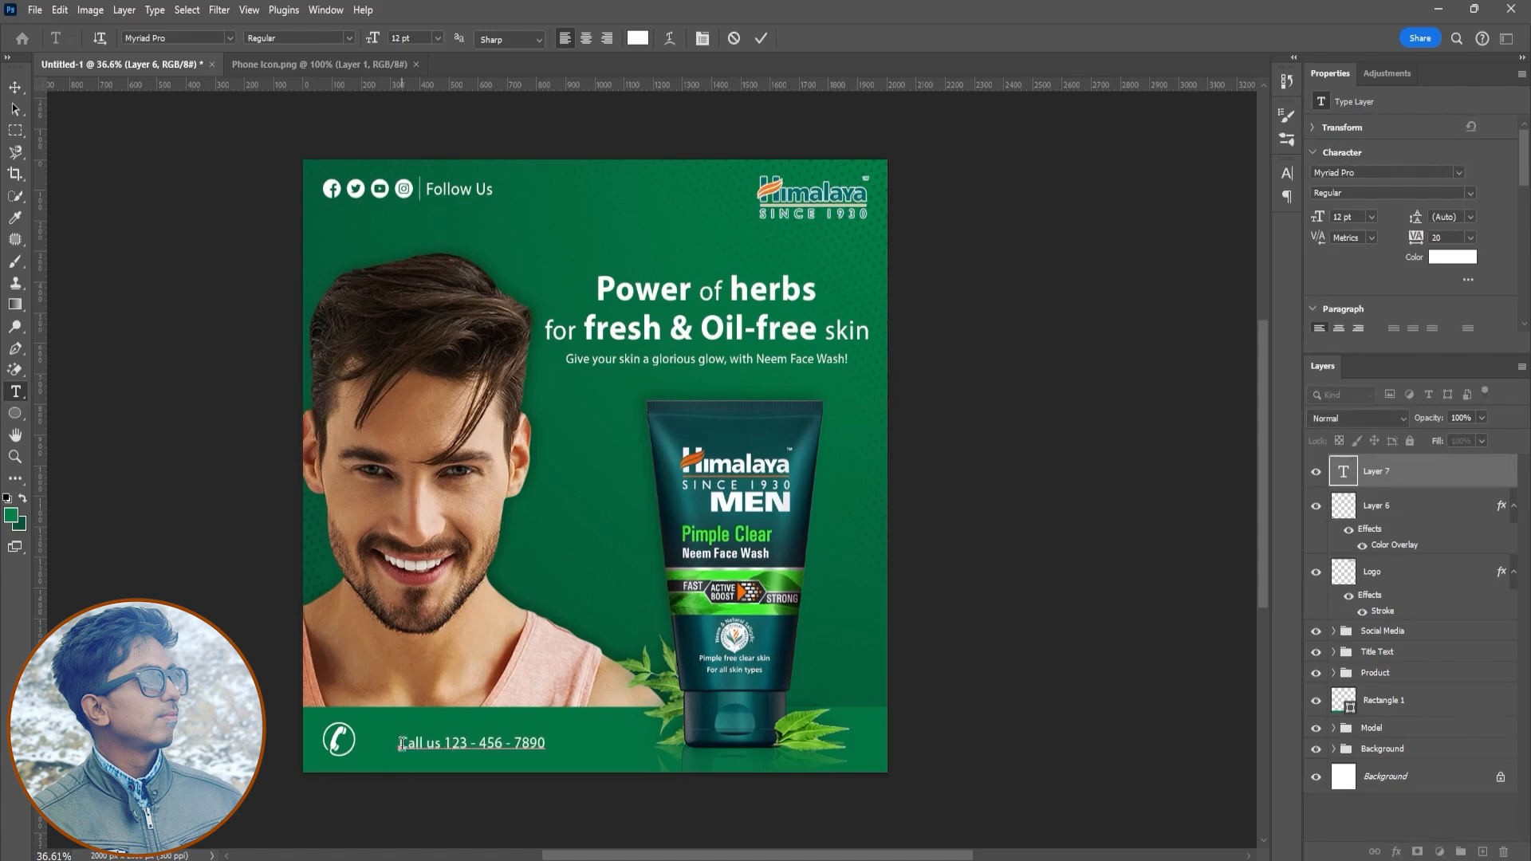
type("on")
- Edit the contact text to read "Call us on" with the phone number on its own line below
key("Return")
- Format the phone number line as 15 pt Myriad Pro Bold with 14 pt leading
key("shift+End")
key("ctrl+t")
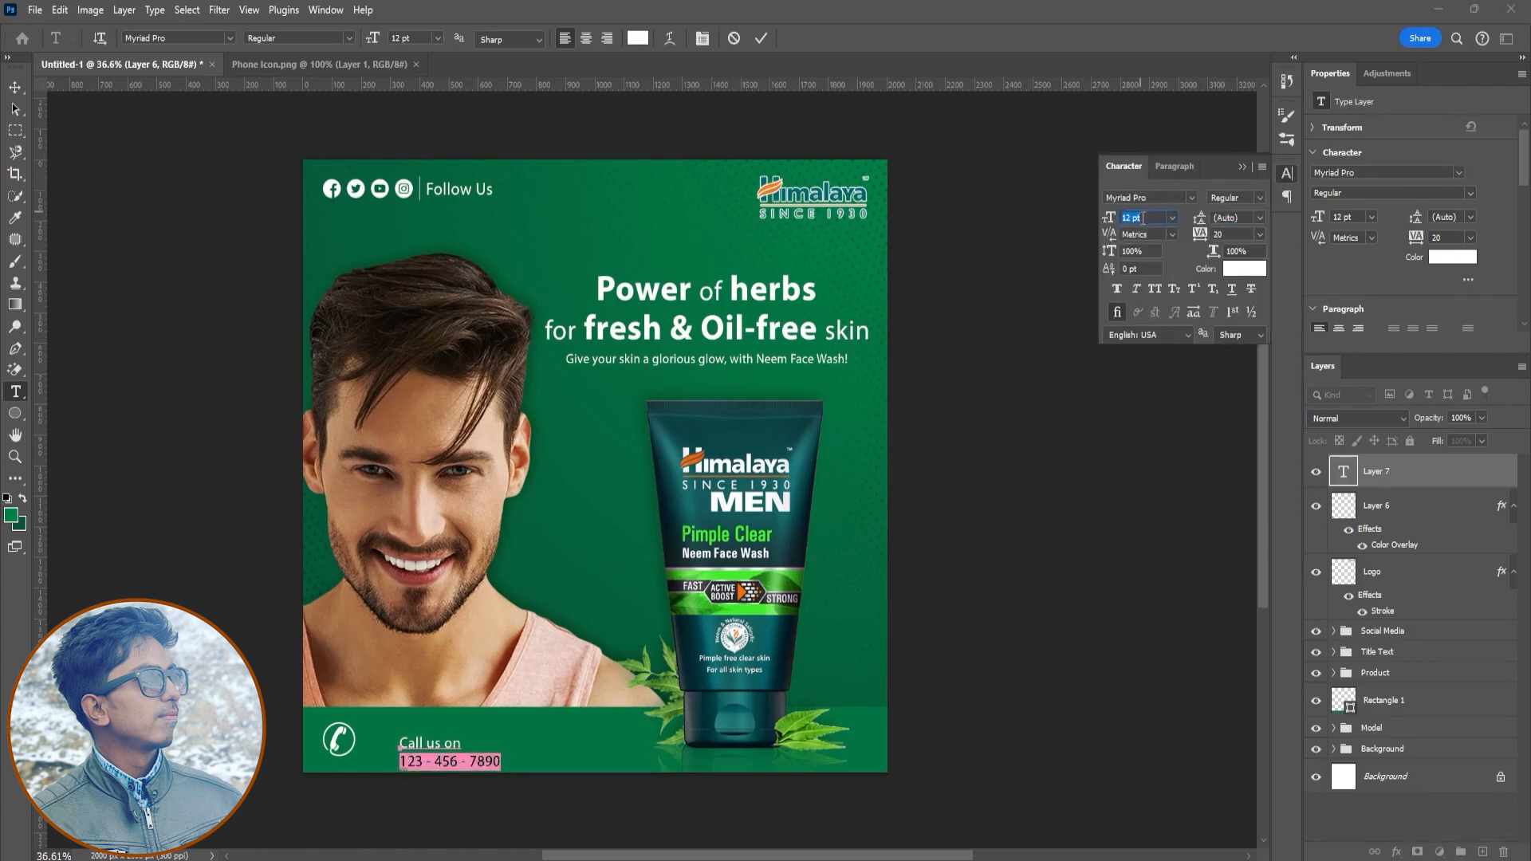
type("10")
key("Return")
left_click_drag(485, 759, 421, 760)
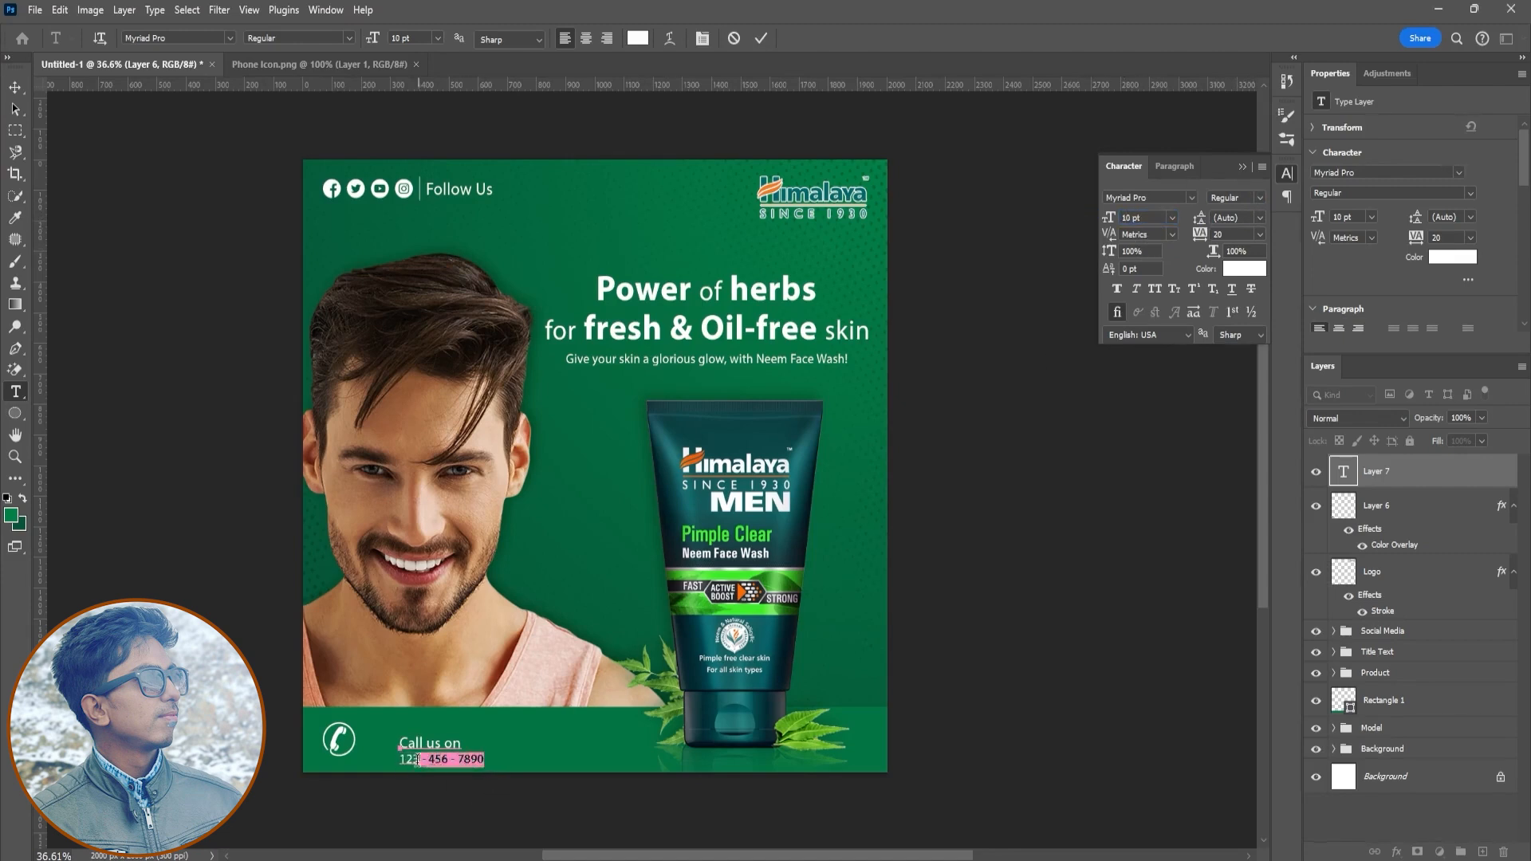
type("15")
key("Return")
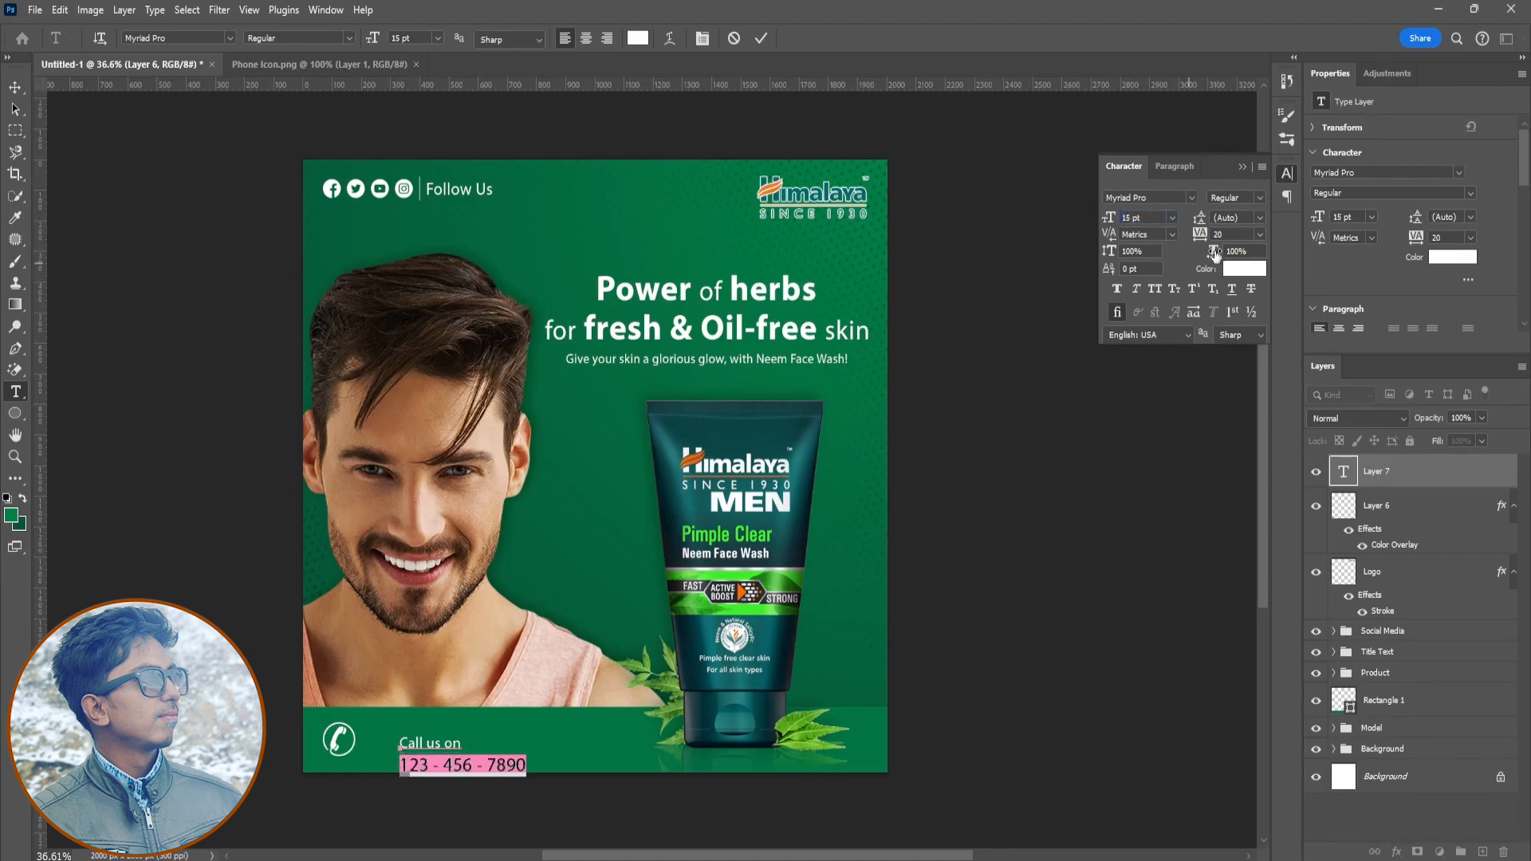
left_click(1259, 199)
left_click(1229, 260)
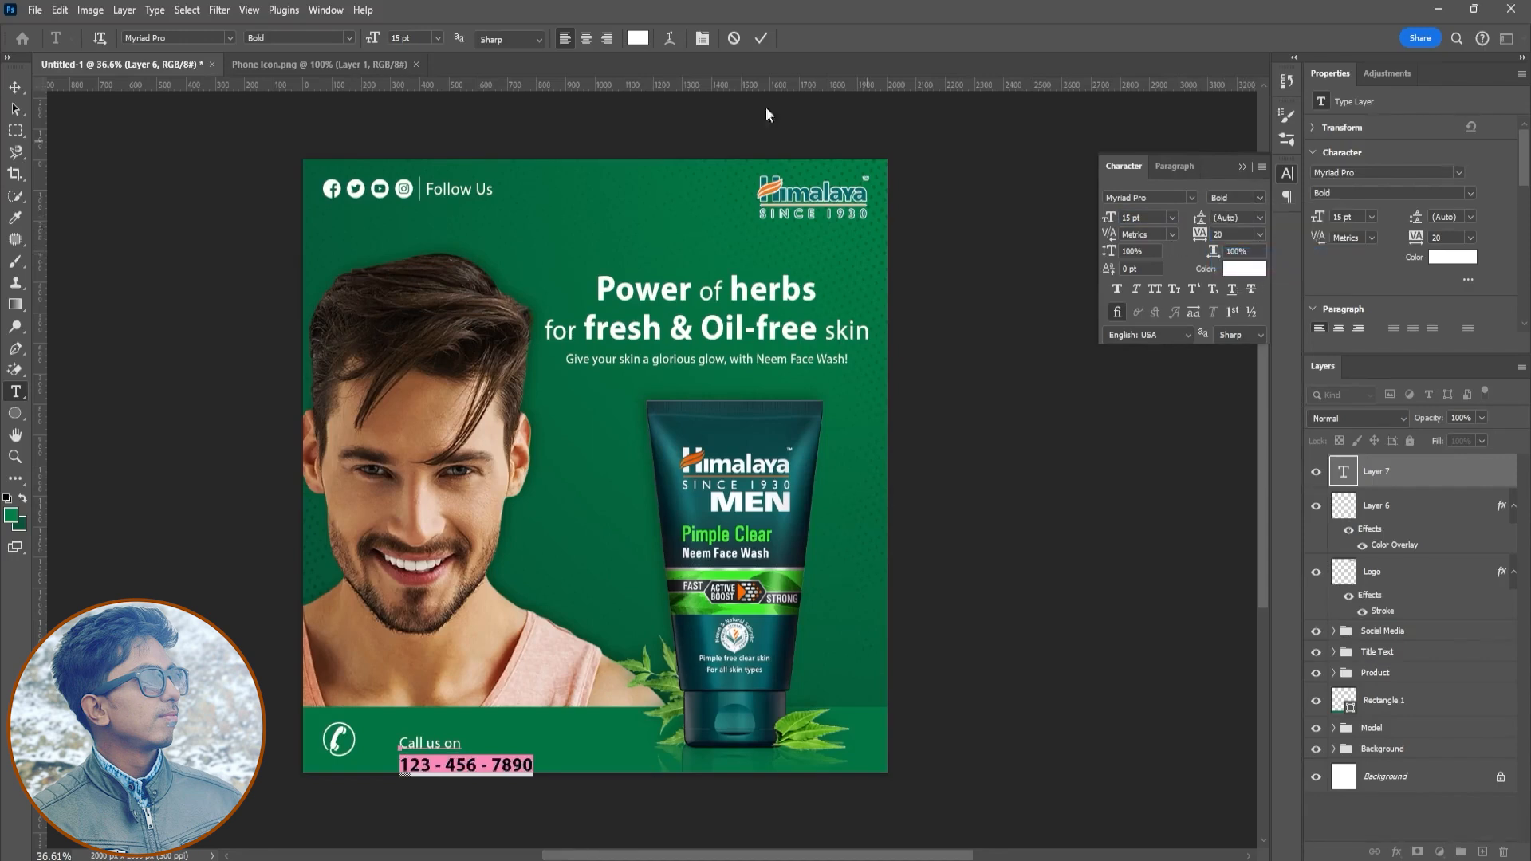
left_click_drag(1202, 217, 1199, 220)
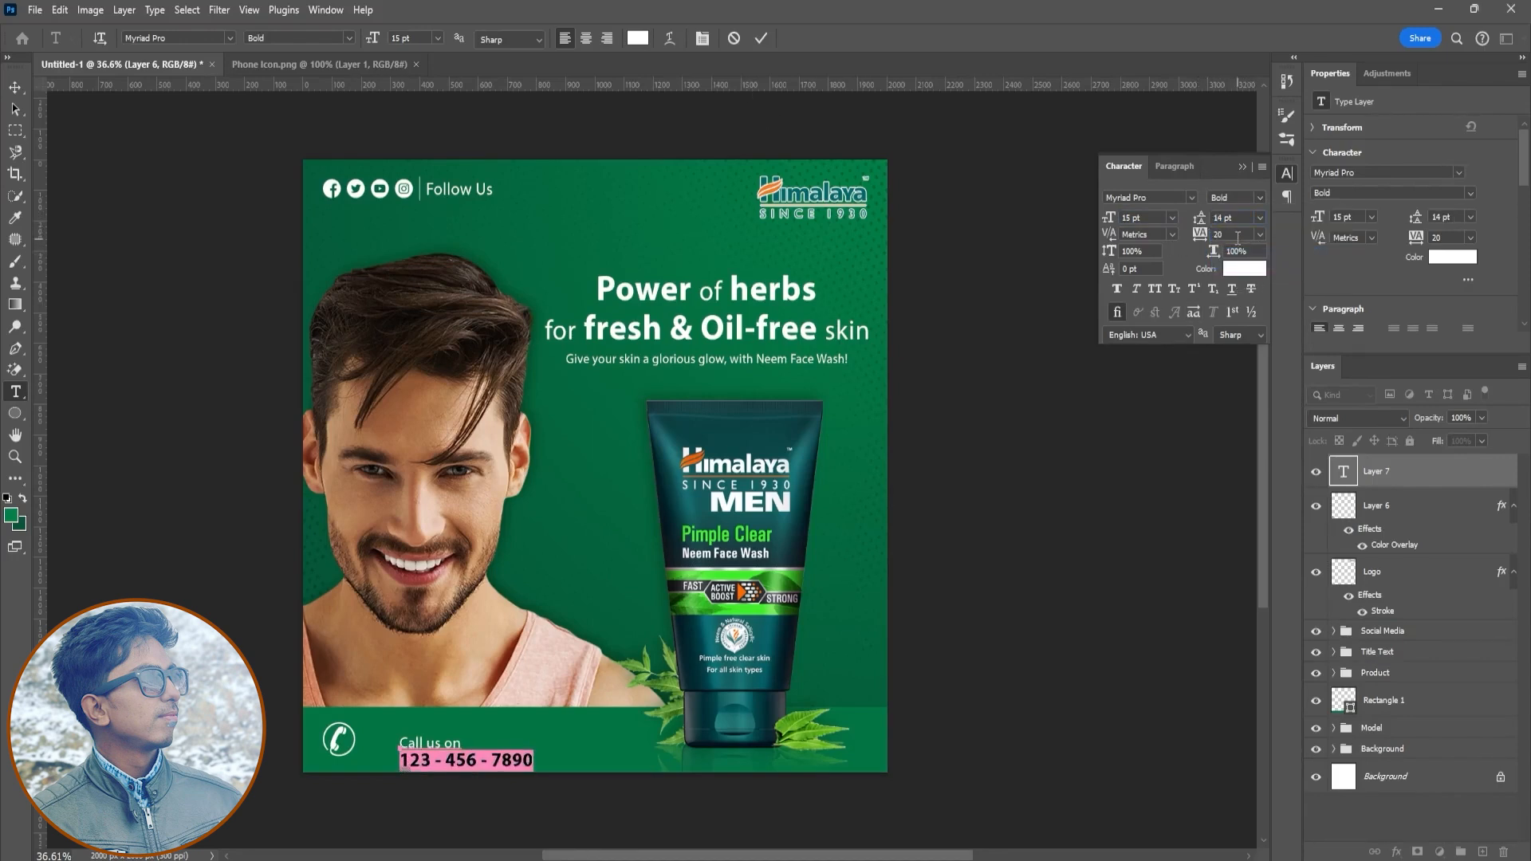
- Commit the text, then move and scale the contact text together with the phone icon in the lower-left corner
key("ctrl+a")
key("ctrl+Return")
key("v")
left_click_drag(500, 757, 465, 745)
left_click(1475, 515, "shift")
left_click(1315, 506)
left_click(1314, 506)
key("ctrl+t")
left_click_drag(489, 755, 461, 742)
left_click(788, 39)
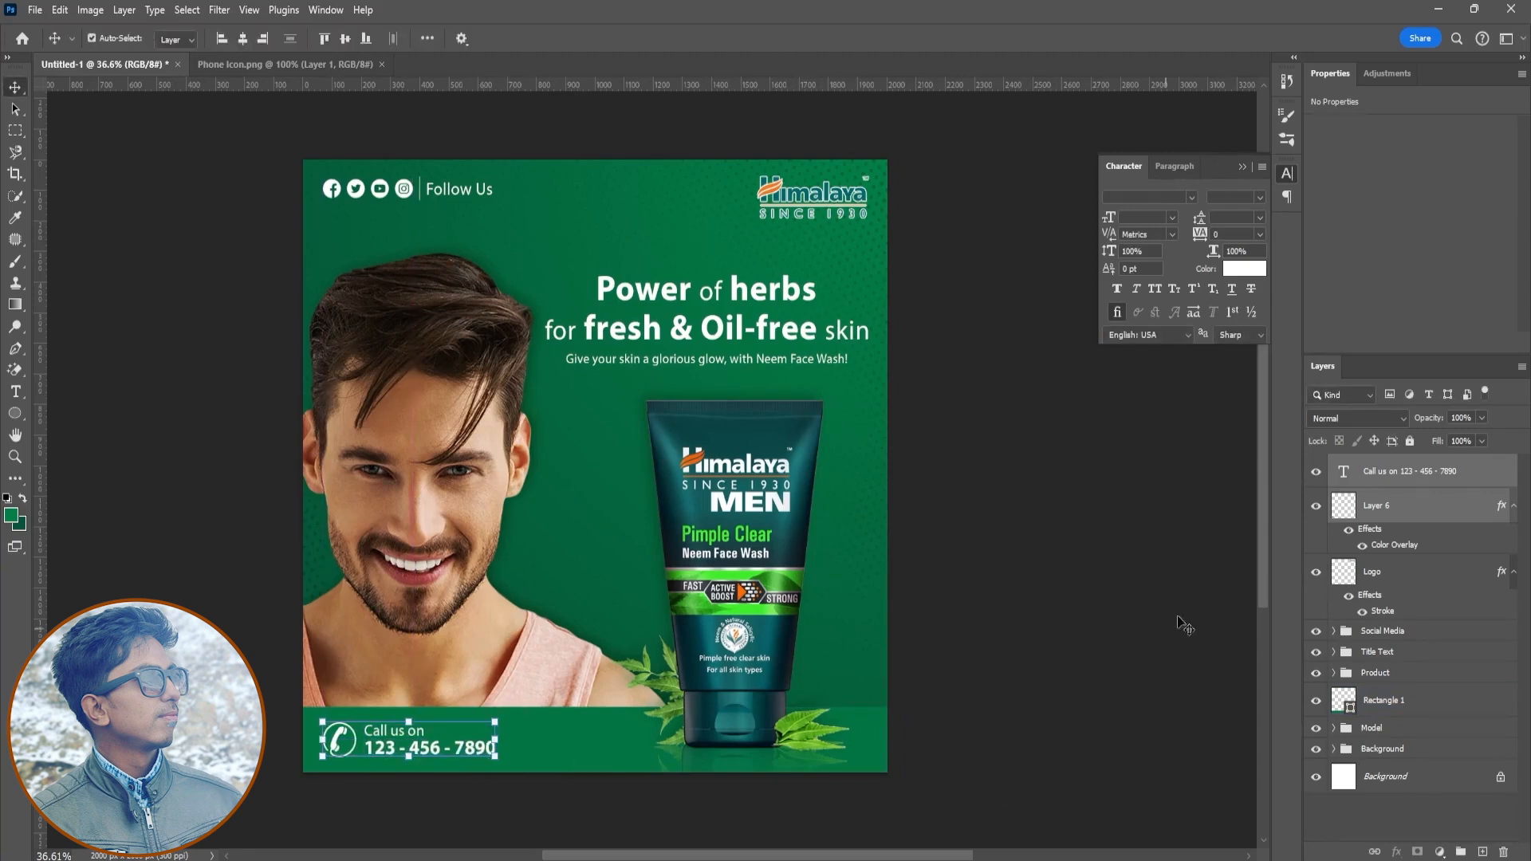
- Group the phone icon and contact text into a group named Call now
key("ctrl+g")
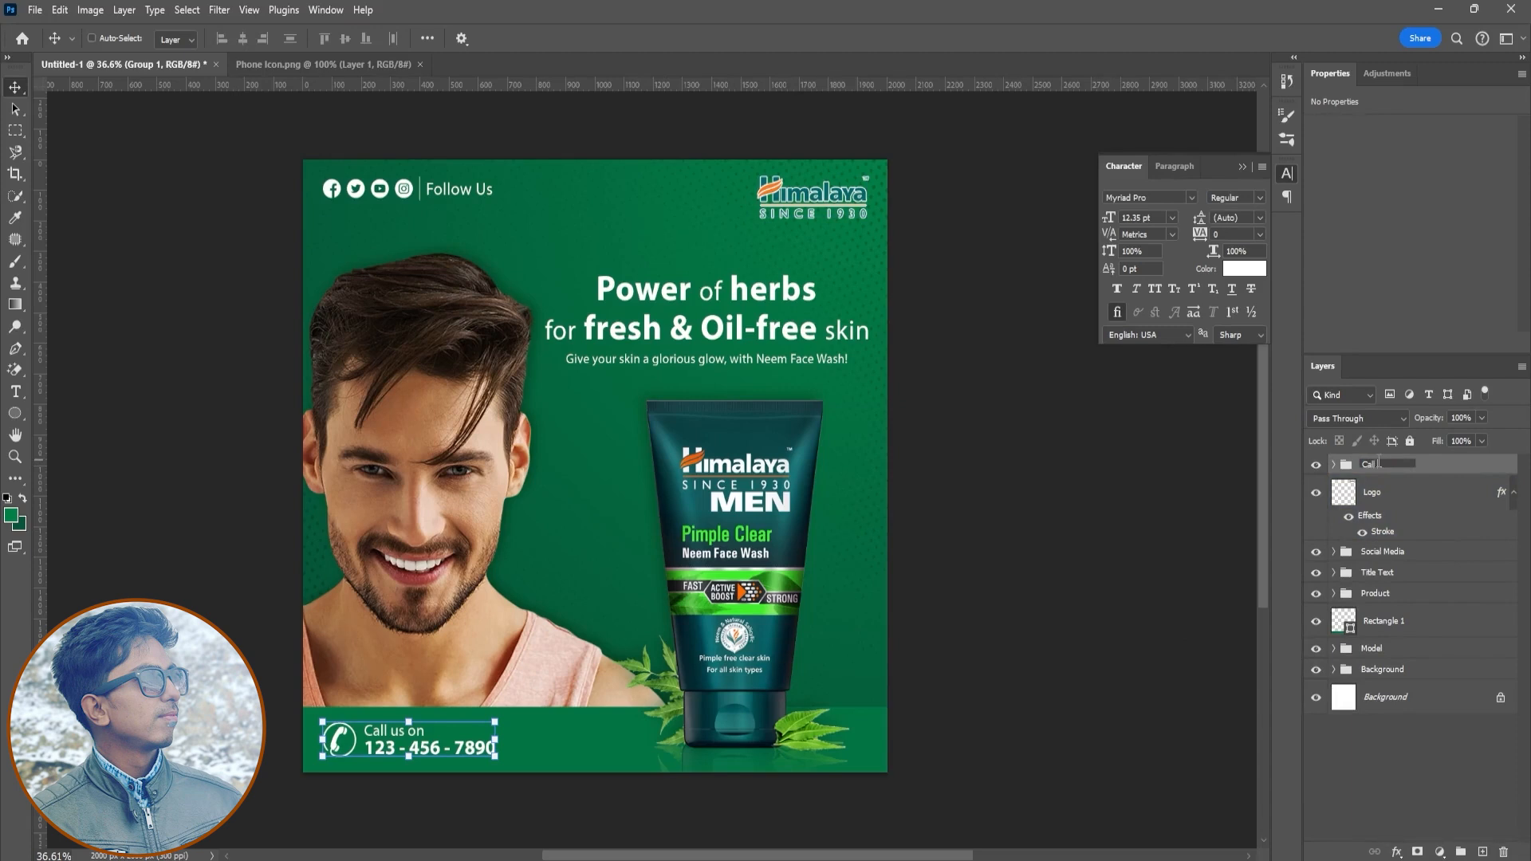
key("Return")
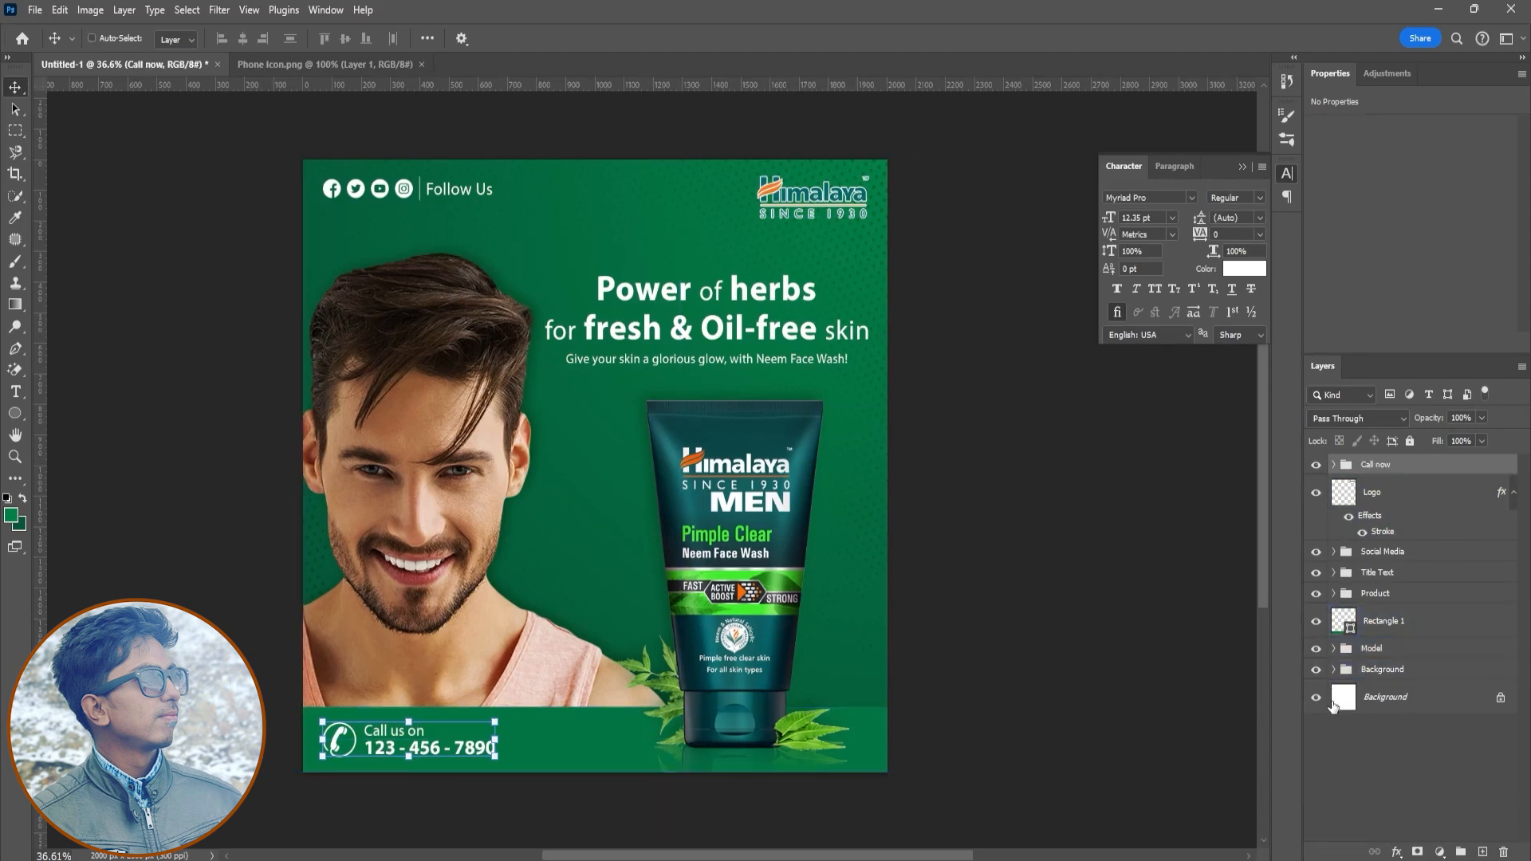
left_click(1394, 697)
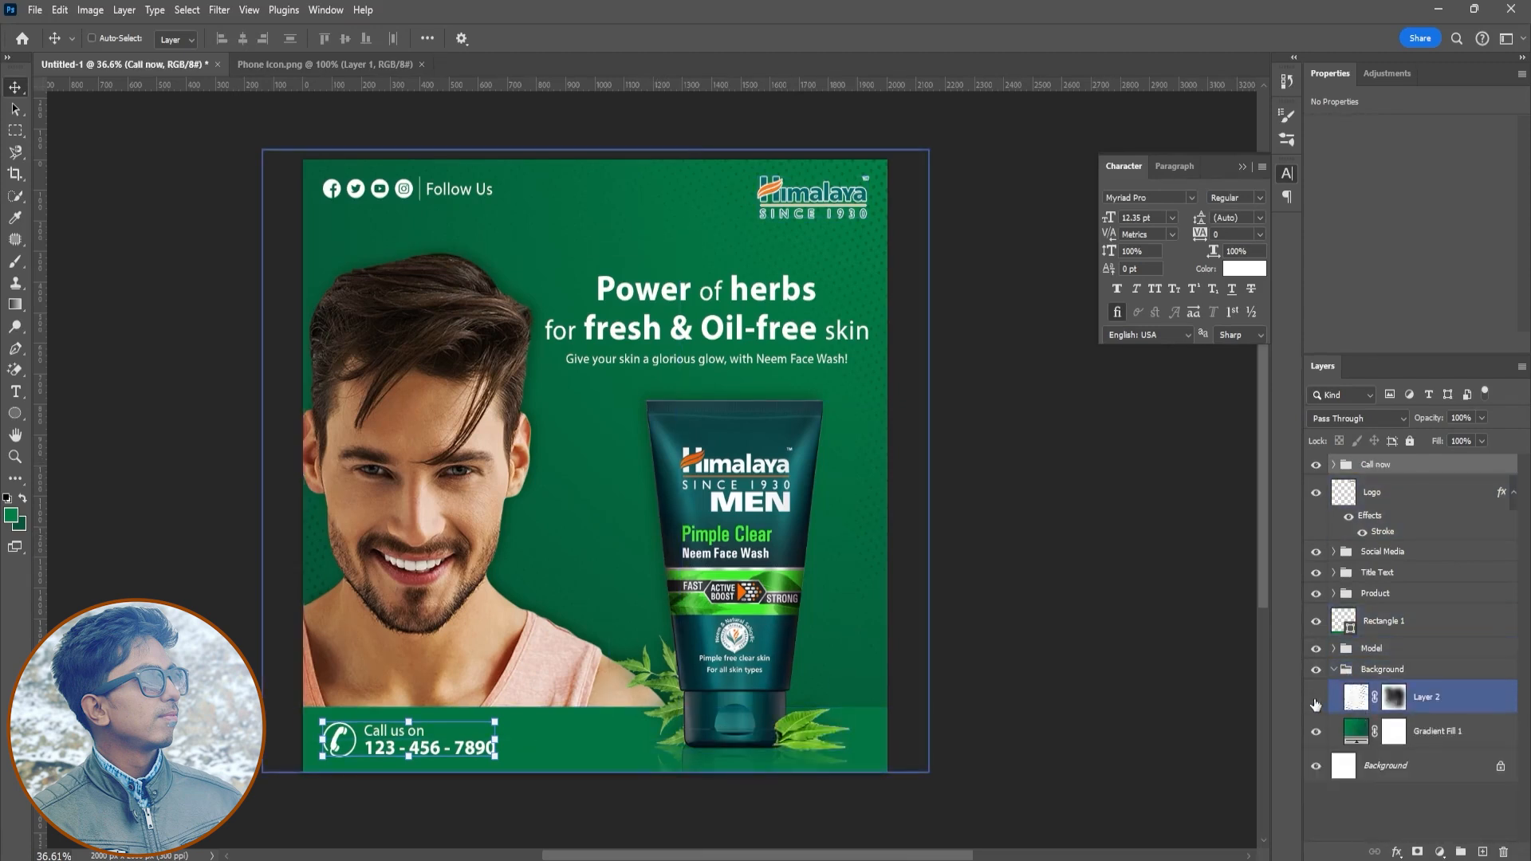
key("d")
key("b")
left_click(24, 499)
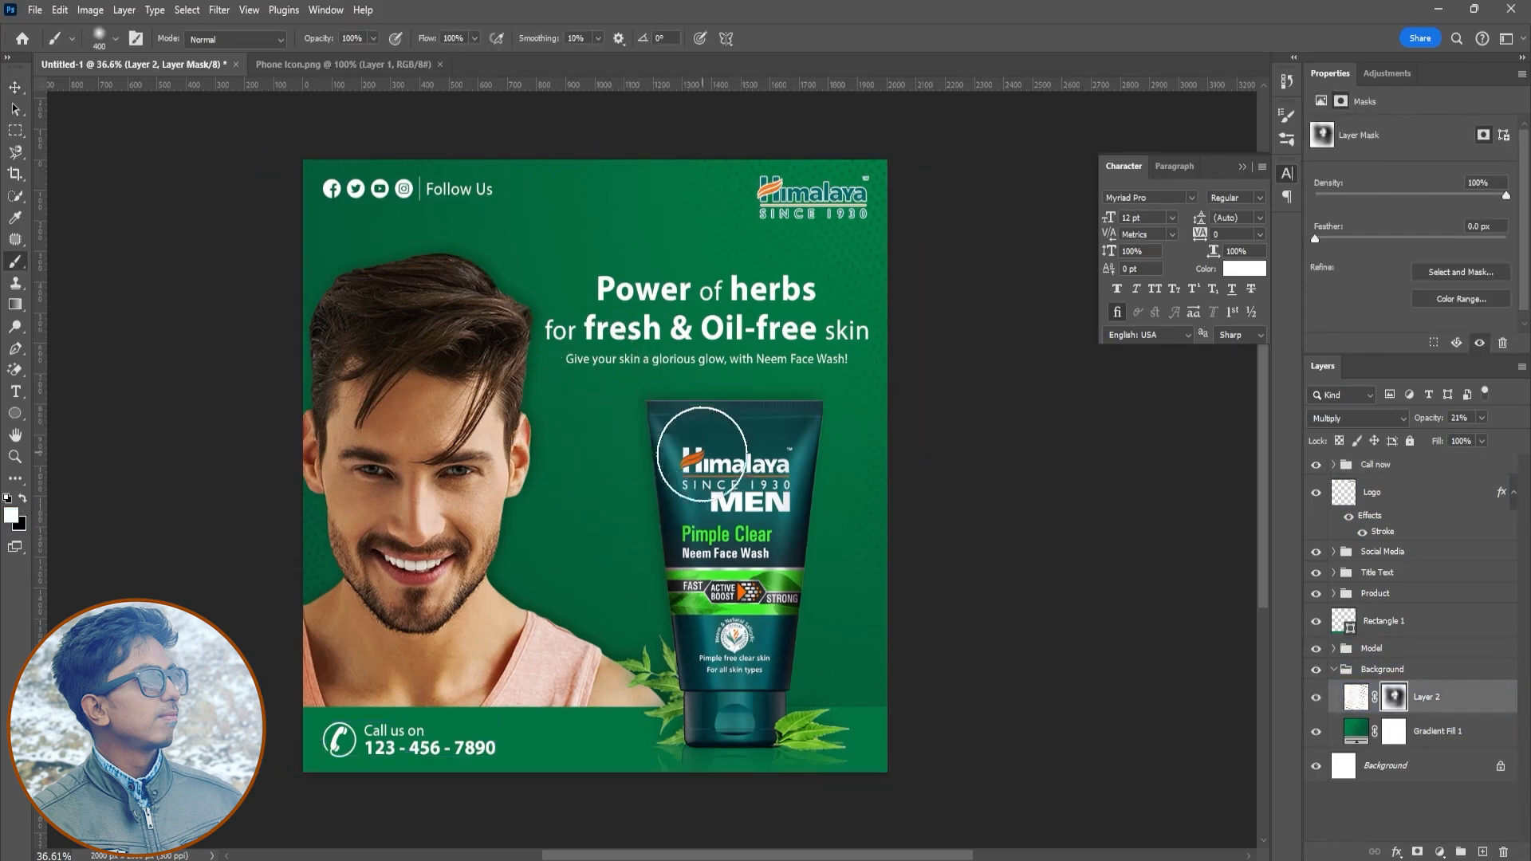
key("x")
key("bracketright")
key("bracketright")
key("bracketright")
key("bracketright")
key("bracketright")
key("x")
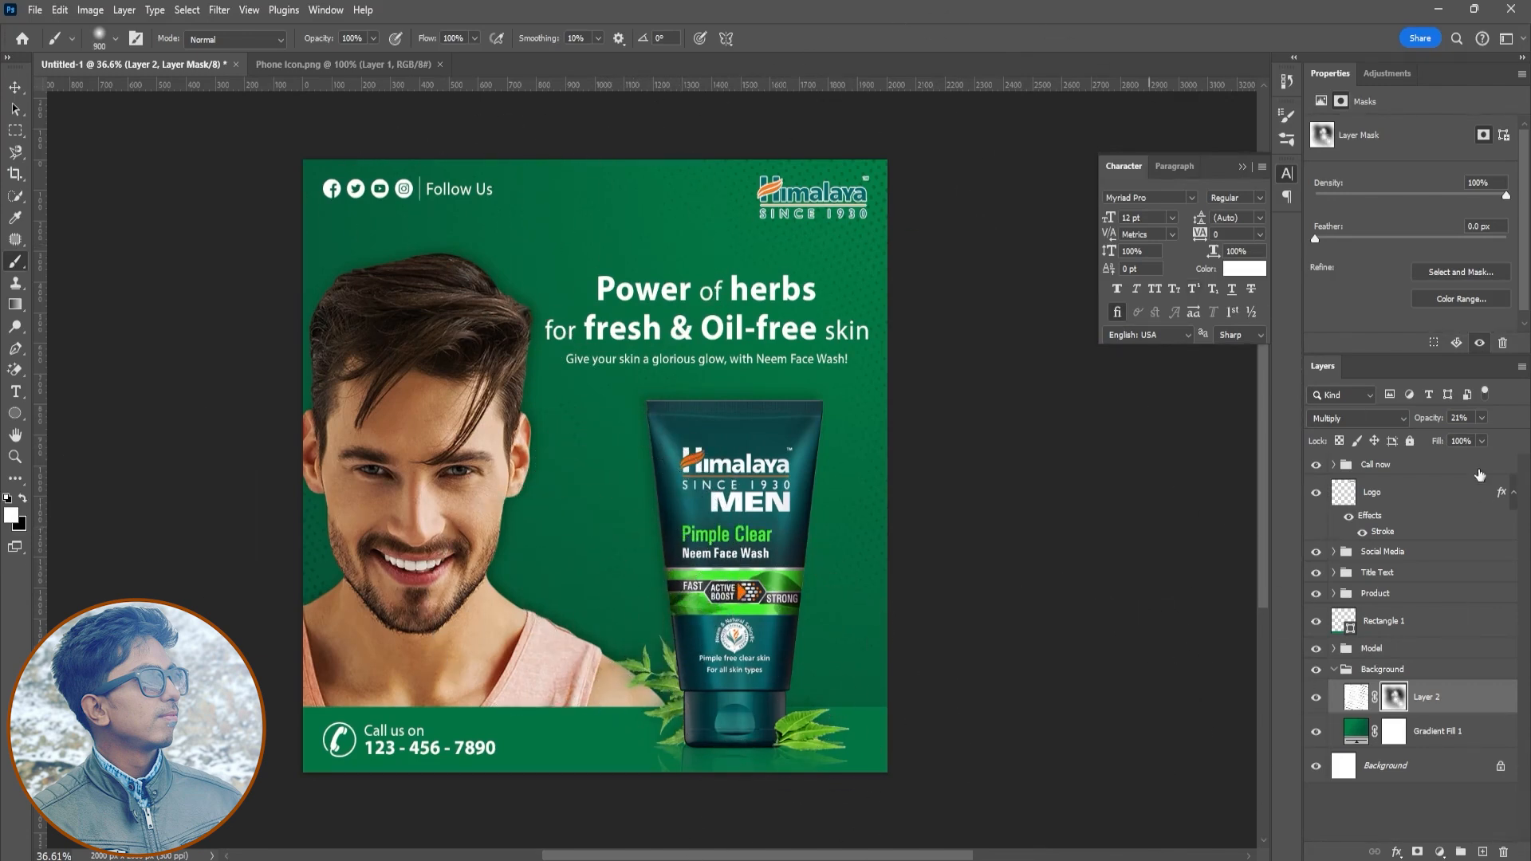
left_click(1514, 494)
key("v")
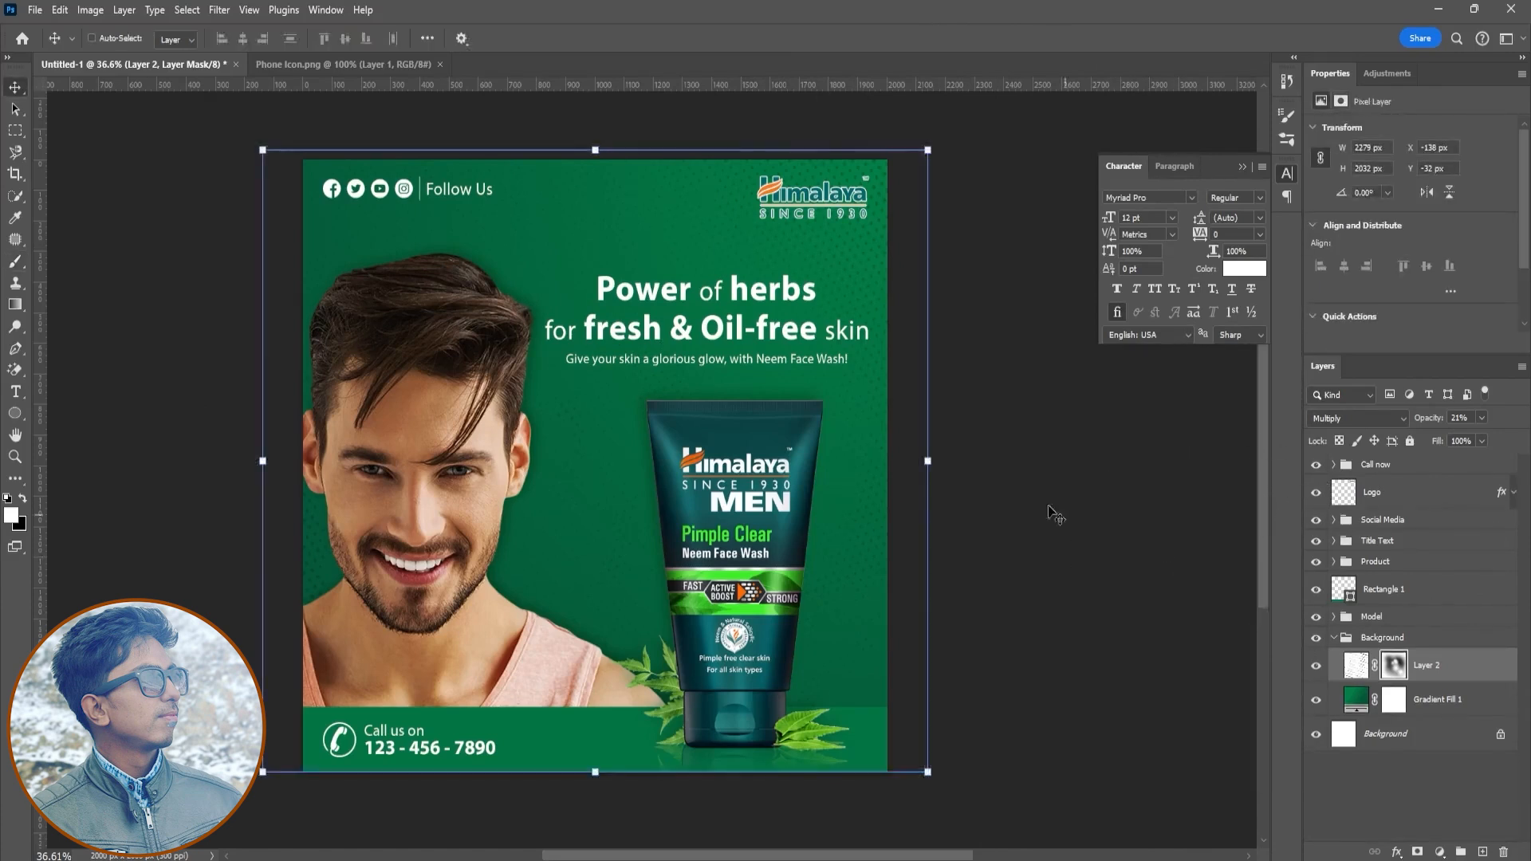
left_click(1354, 804)
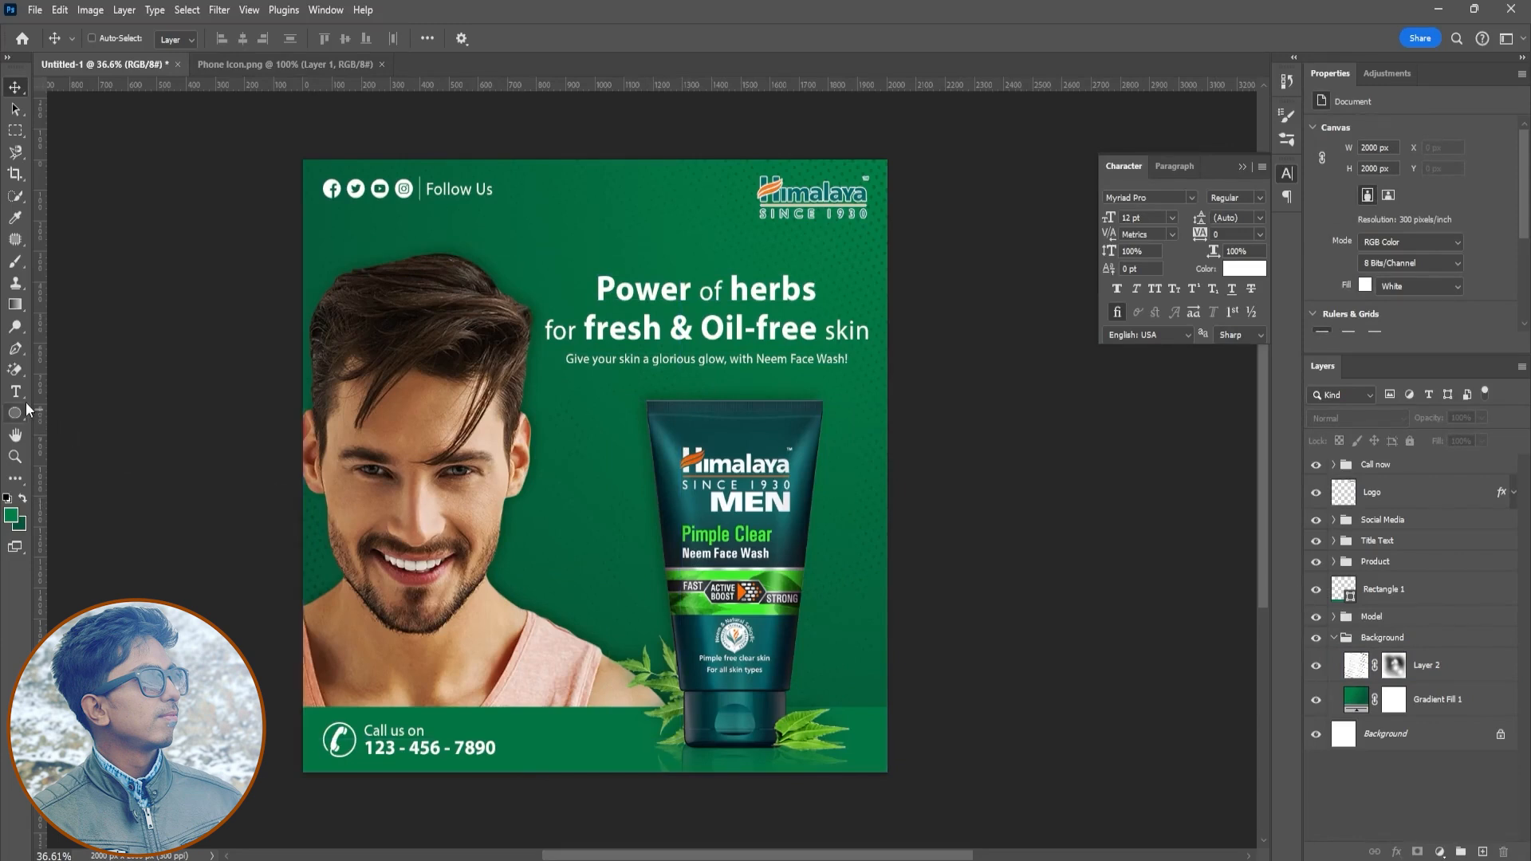
left_click(1333, 638)
- Draw a slanted banner shape with the Pen tool left of the product and fill it with dark teal #145d5c
left_click(1383, 588)
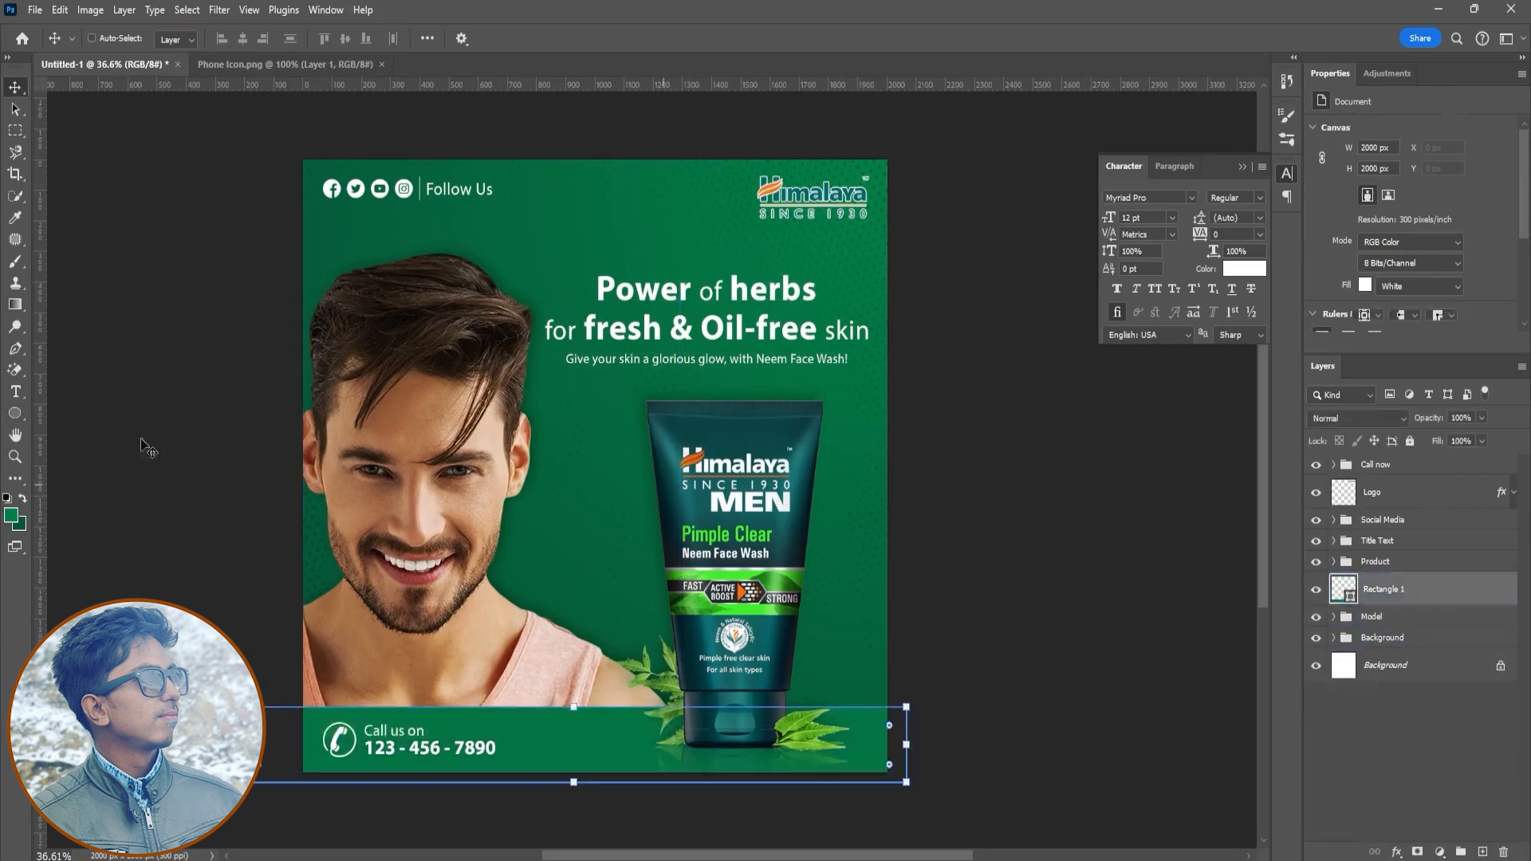
left_click(15, 349)
left_click(697, 506)
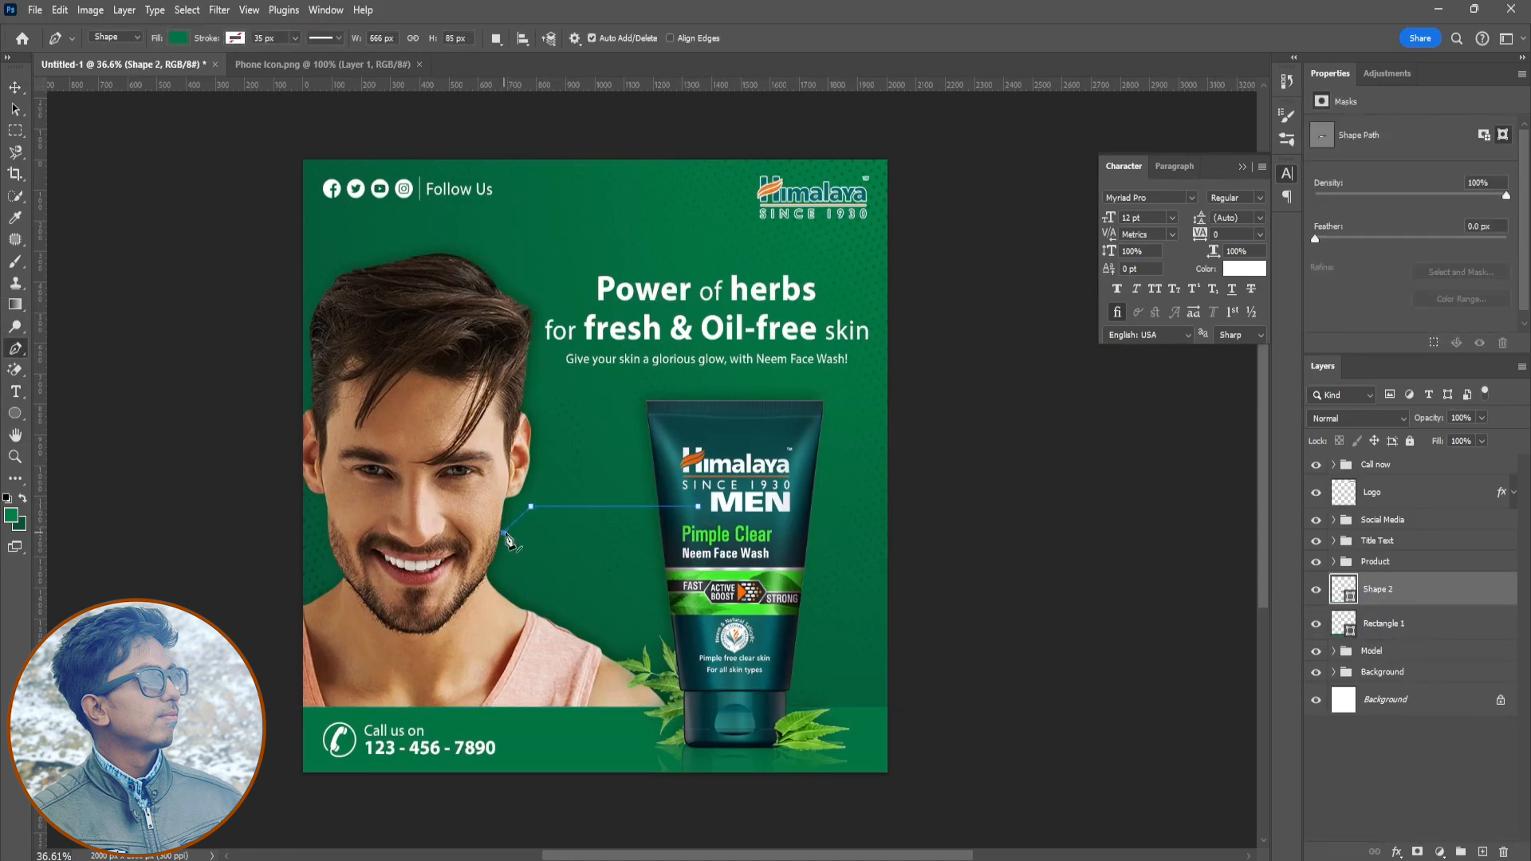
left_click(698, 507)
double_click(1347, 607)
left_click(714, 436)
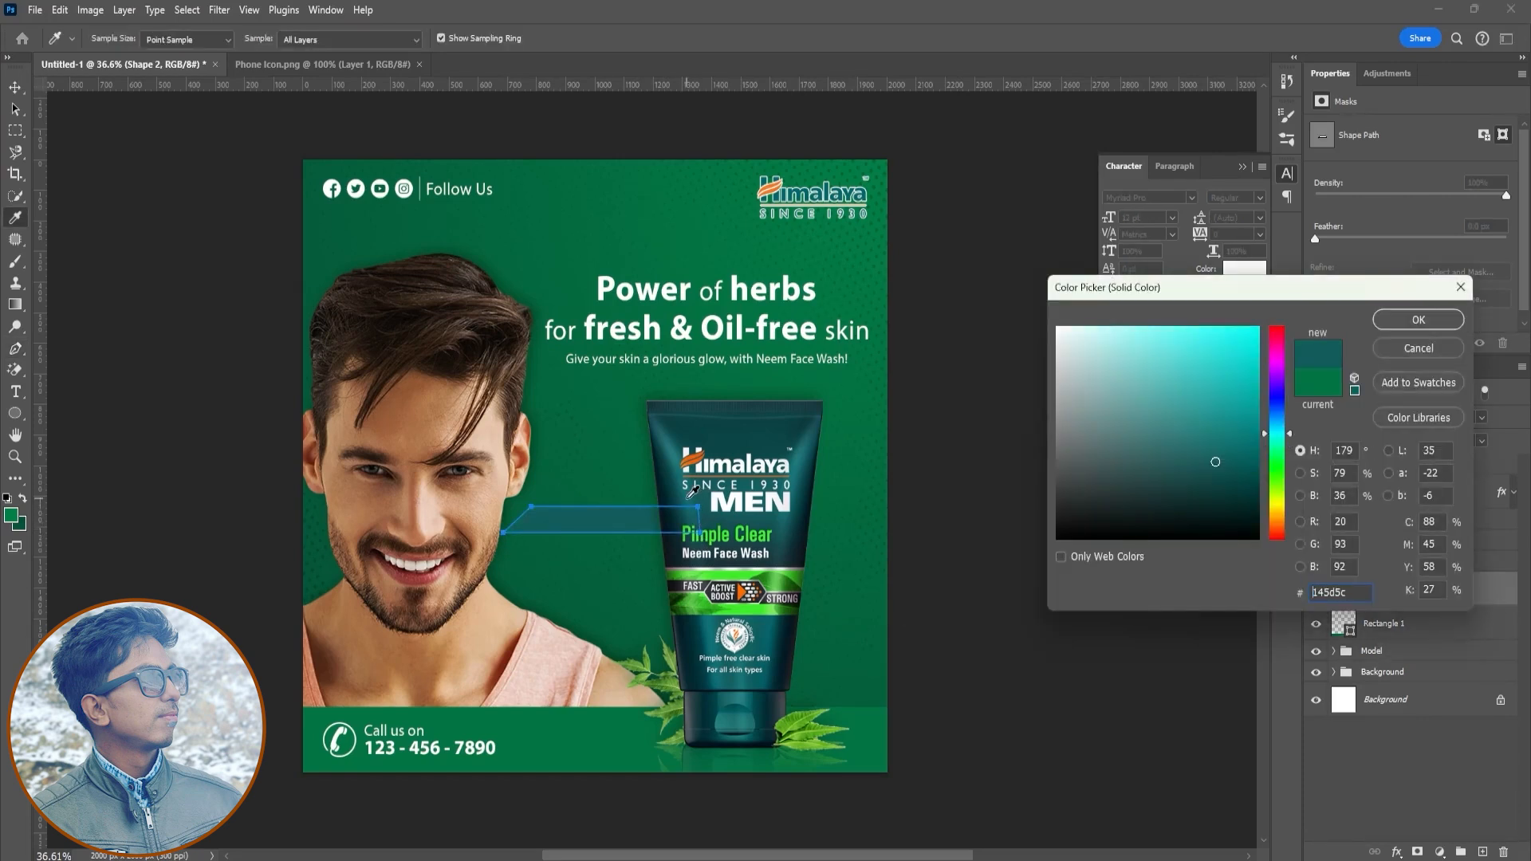
left_click(1400, 322)
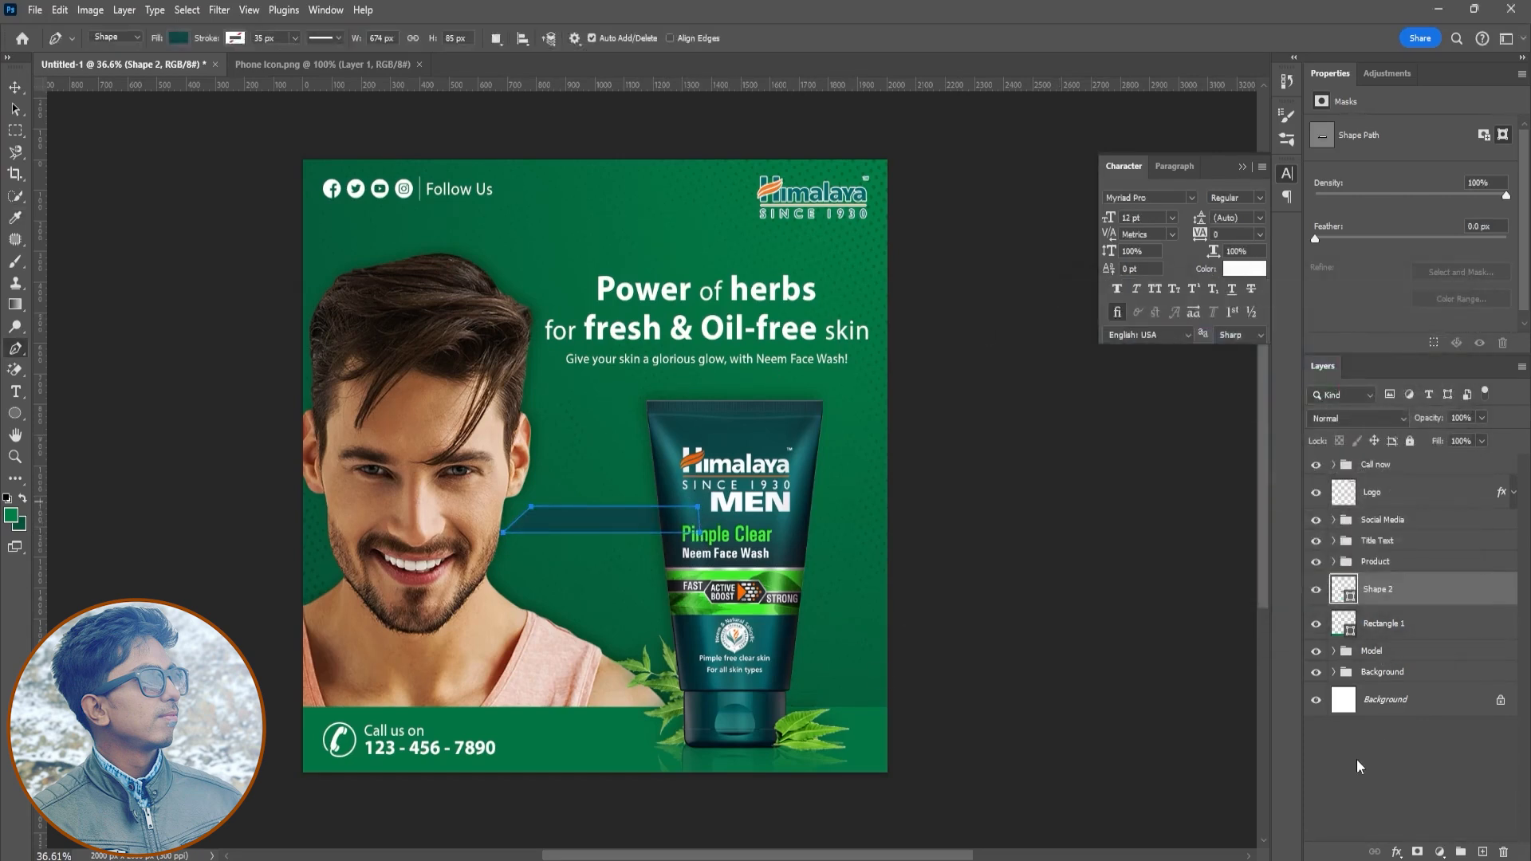
- Transform the banner shape to about 636 px wide and 112 px tall
key("ctrl+t")
left_click_drag(601, 533, 603, 543)
left_click_drag(504, 521, 515, 525)
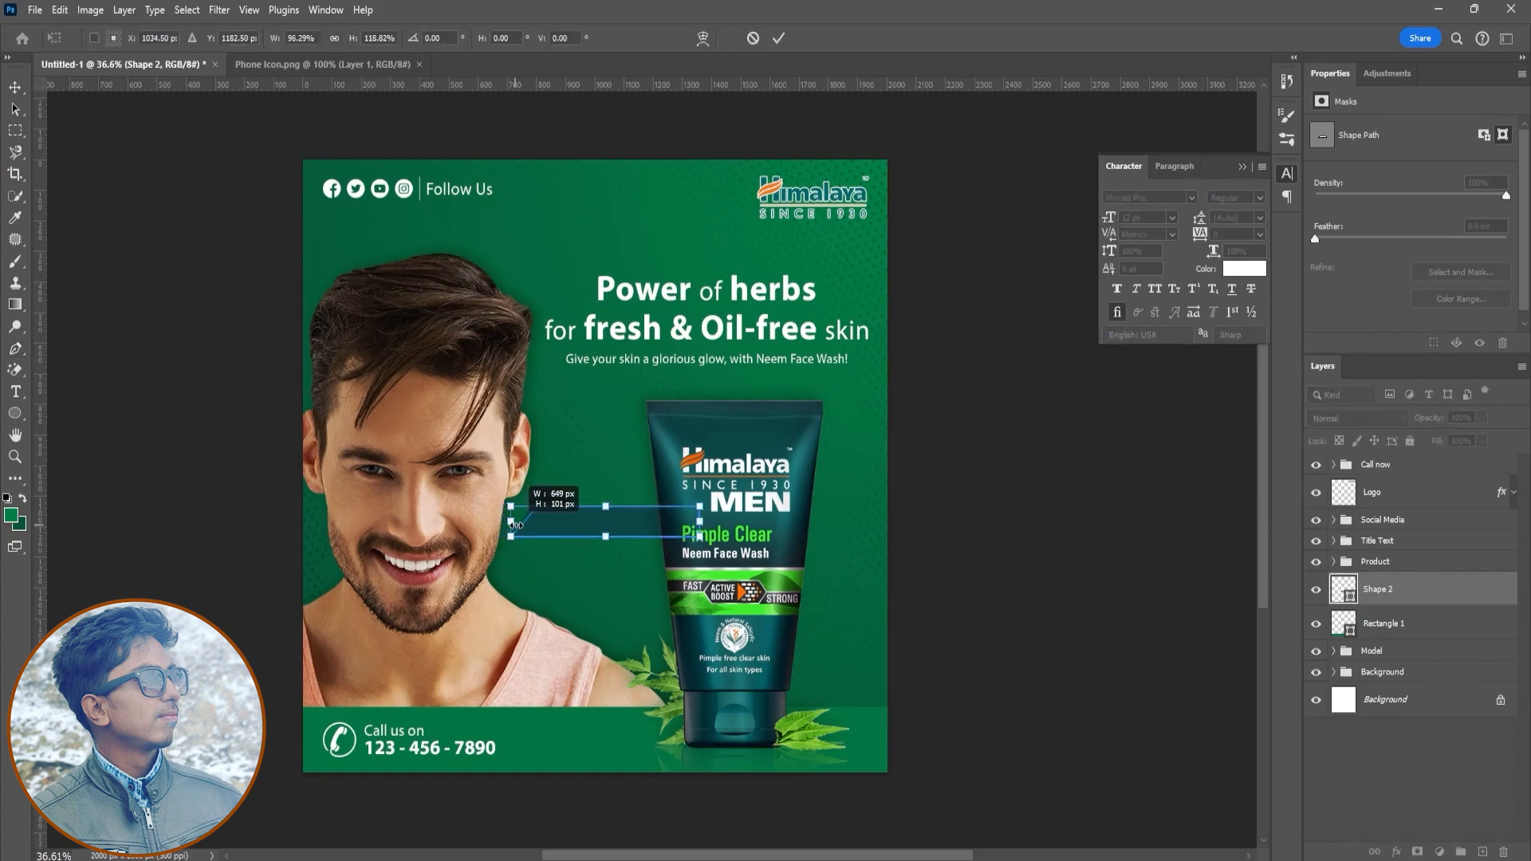
left_click_drag(606, 538, 608, 544)
left_click(779, 37)
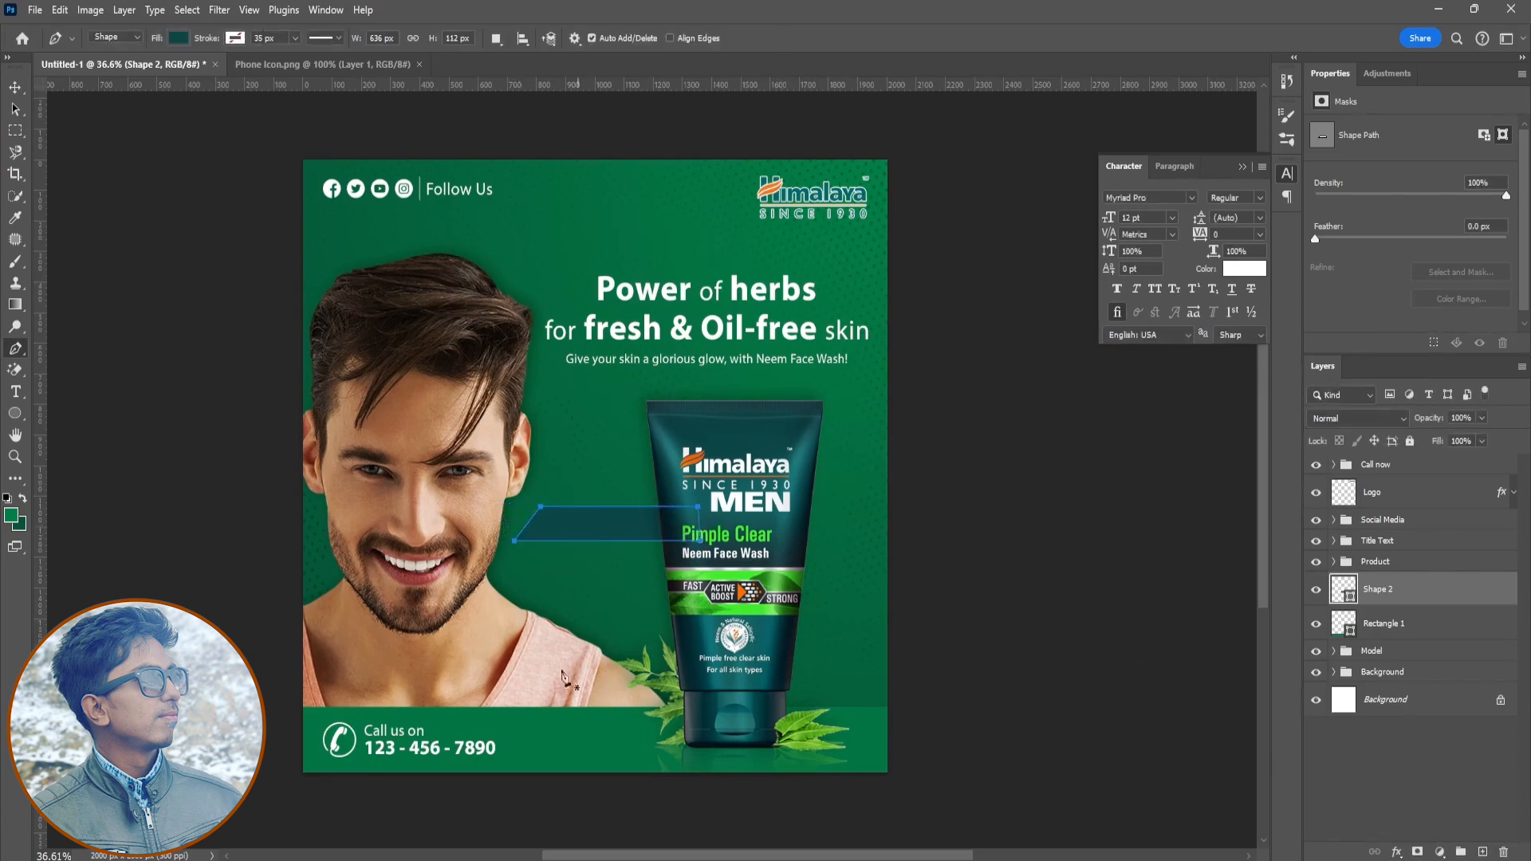
- Add the text ORDER NOW near the banner shape
key("t")
left_click(588, 449)
type("ORD")
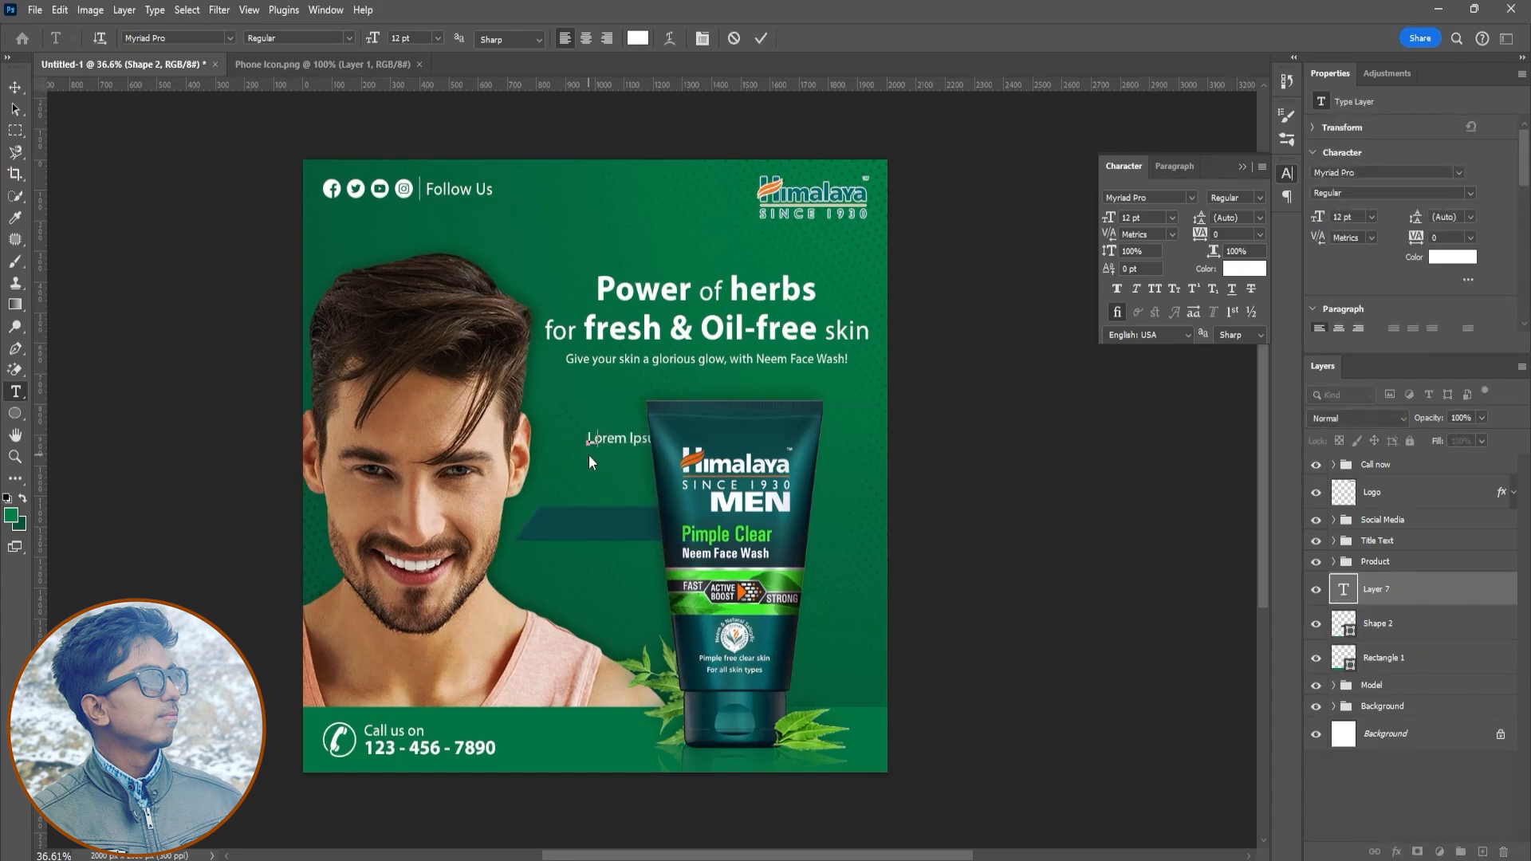
type("ER NOW")
key("ctrl+Return")
- Move the ORDER NOW text onto the banner and scale it up to fit
key("v")
left_click_drag(616, 453, 660, 539)
key("ctrl+t")
left_click_drag(638, 536, 627, 533)
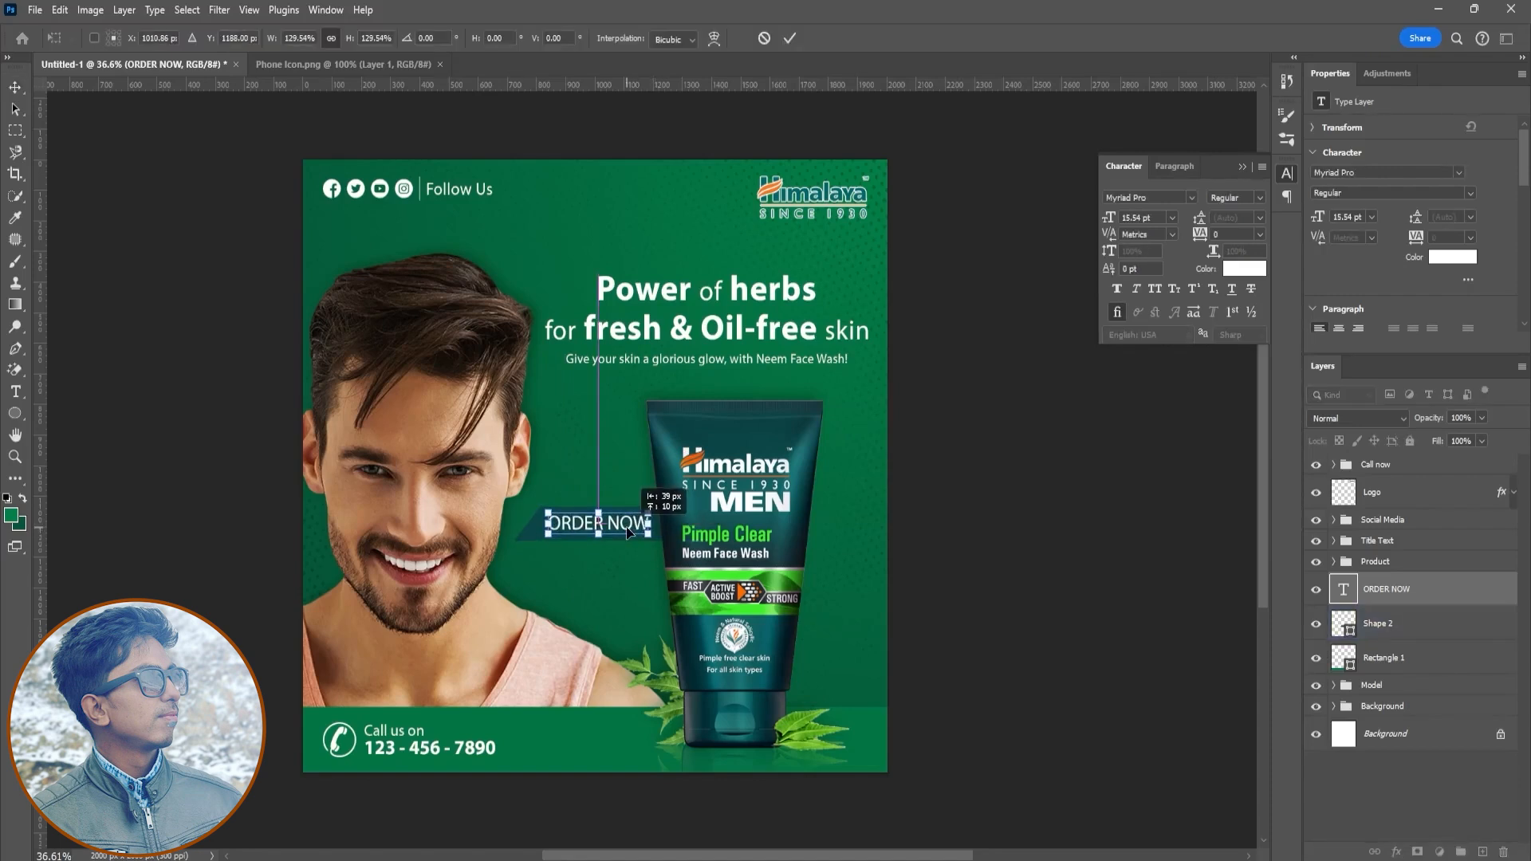
left_click(789, 39)
- Set the ORDER NOW text's font style to Bold
left_click(1391, 628, "ctrl")
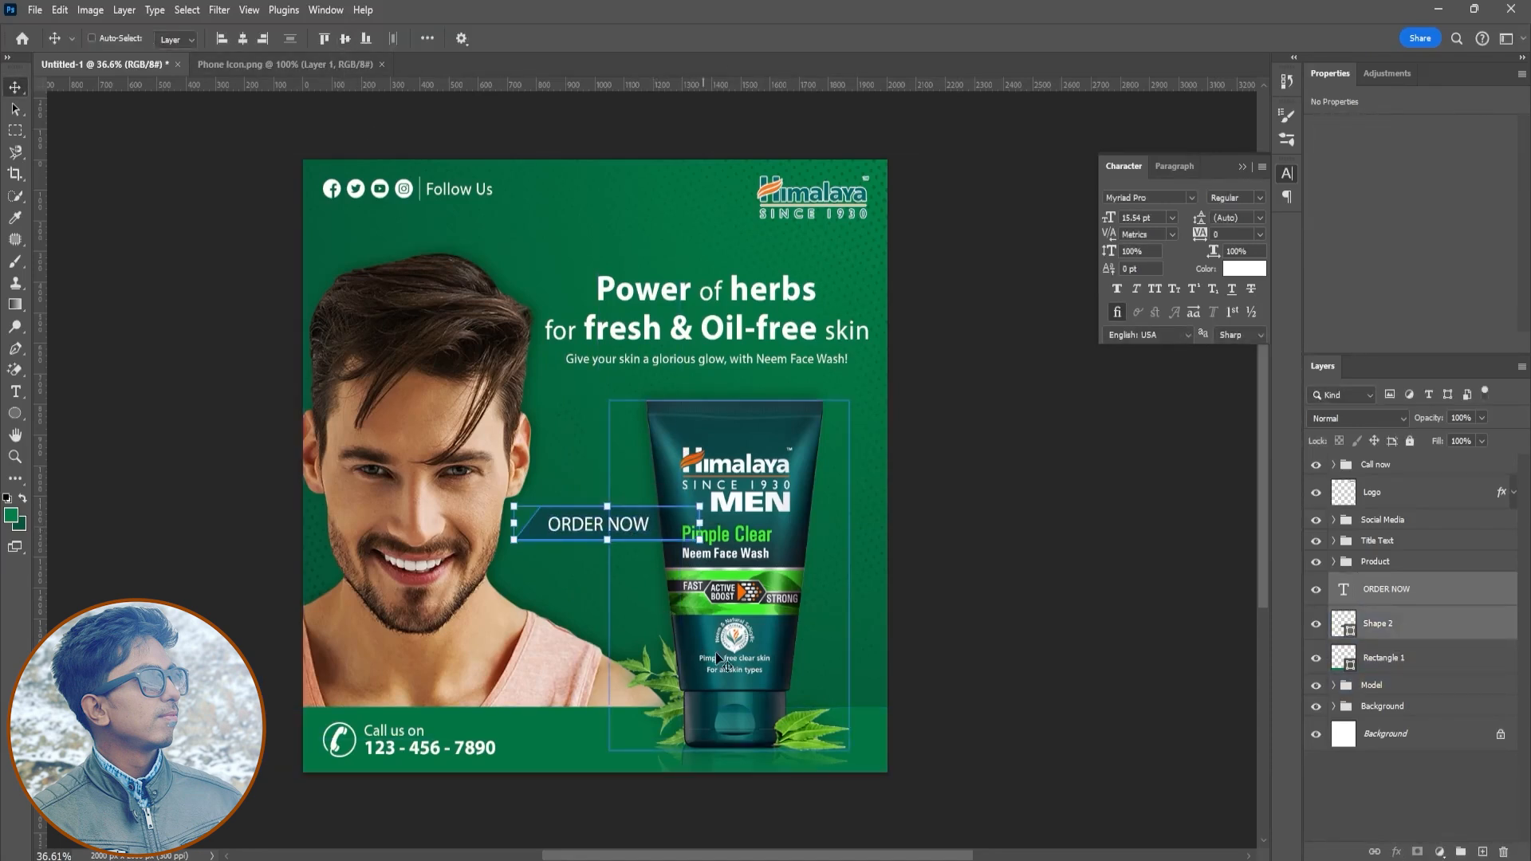
left_click(1434, 600)
left_click(1235, 198)
left_click(1228, 249)
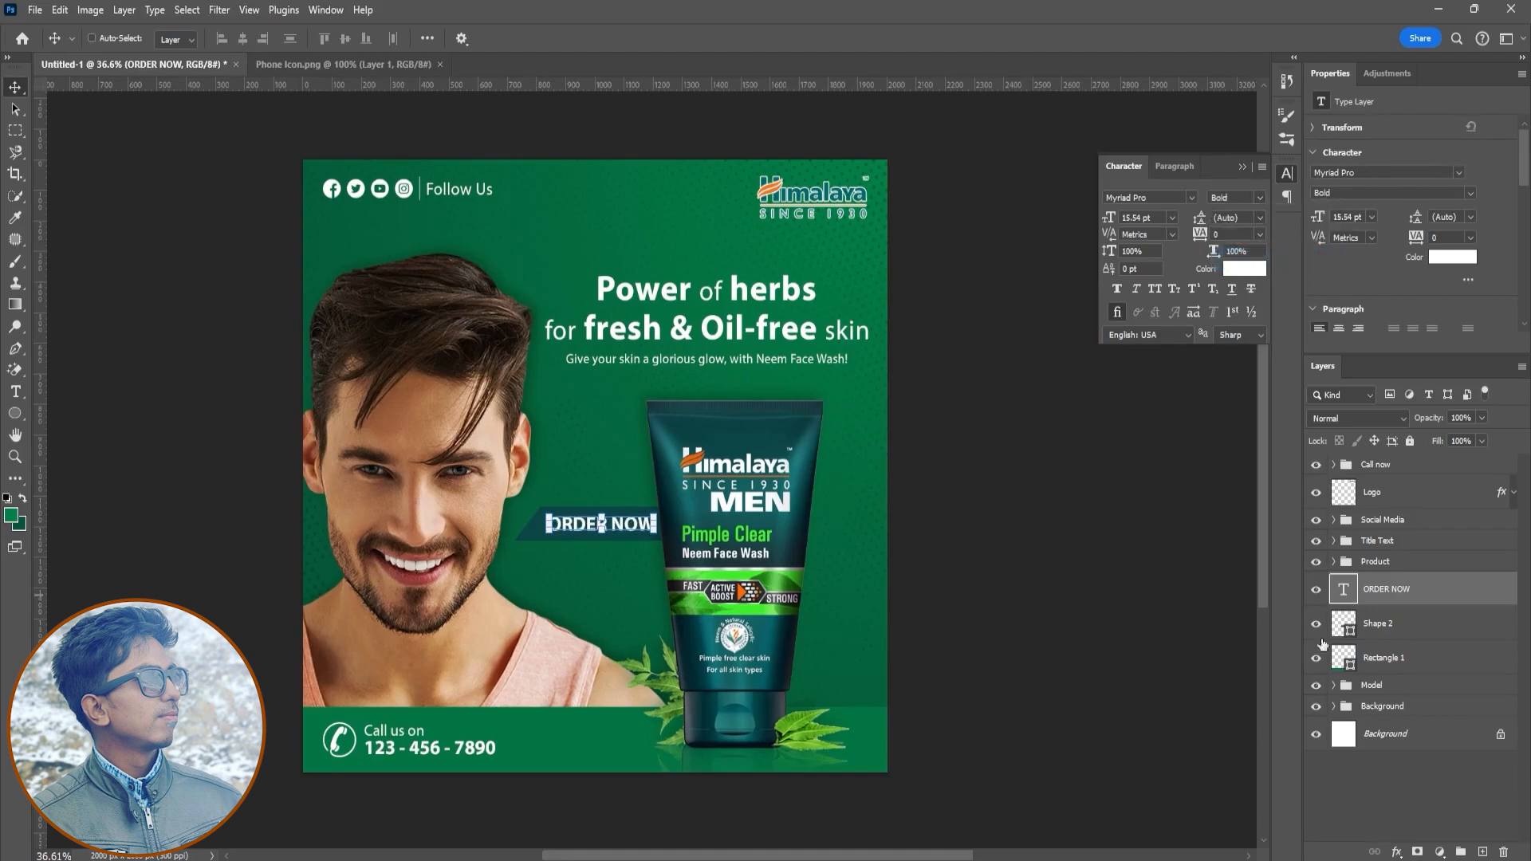
- Move the ORDER NOW text and banner shape layers into the Product group
left_click(1424, 787)
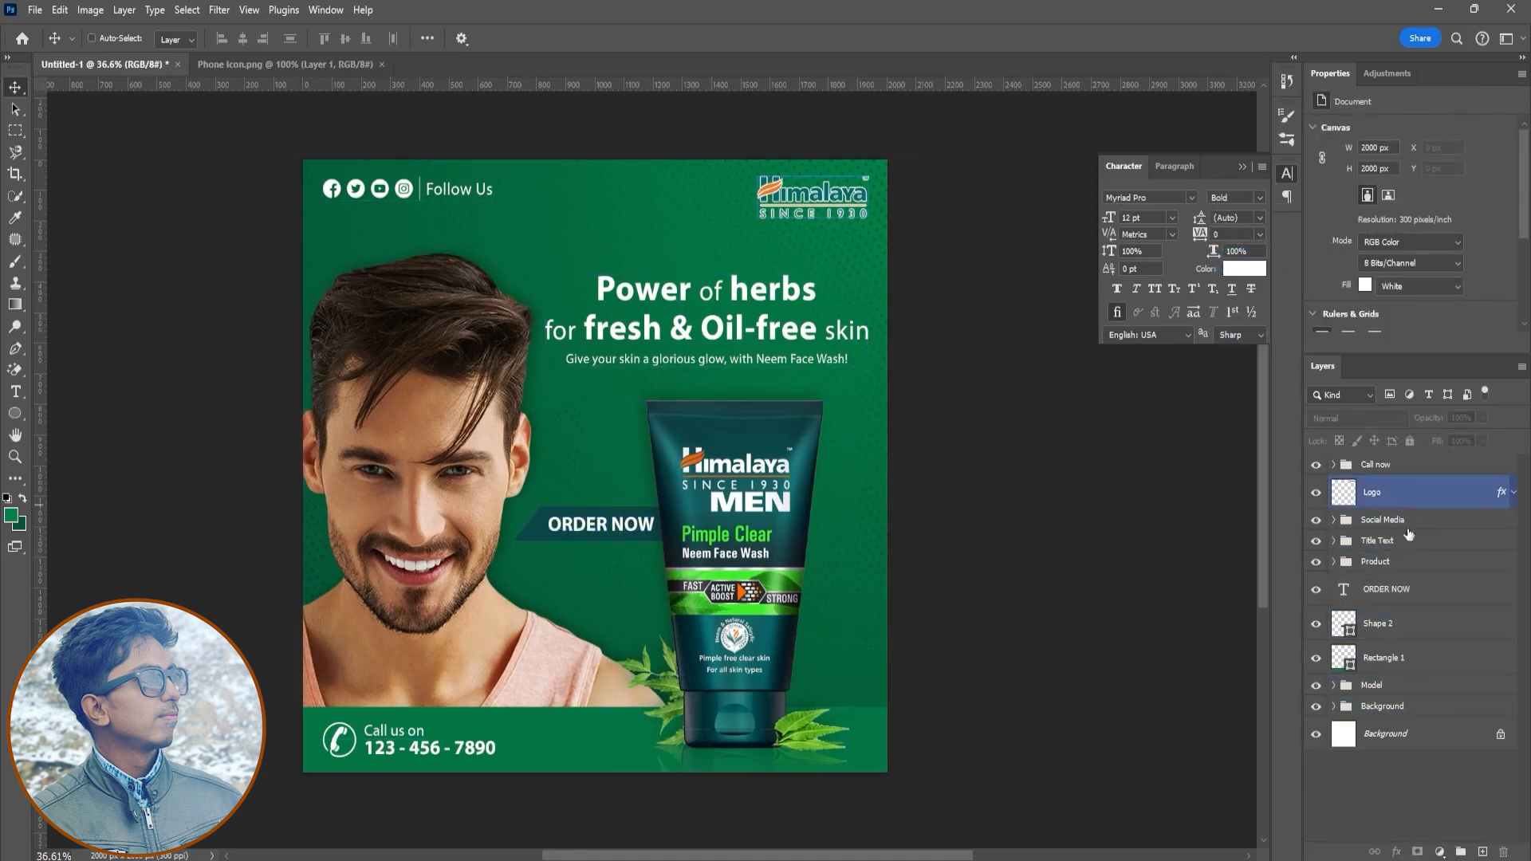
left_click(1394, 634, "ctrl")
left_click(1334, 563)
left_click_drag(1410, 728, 1400, 696)
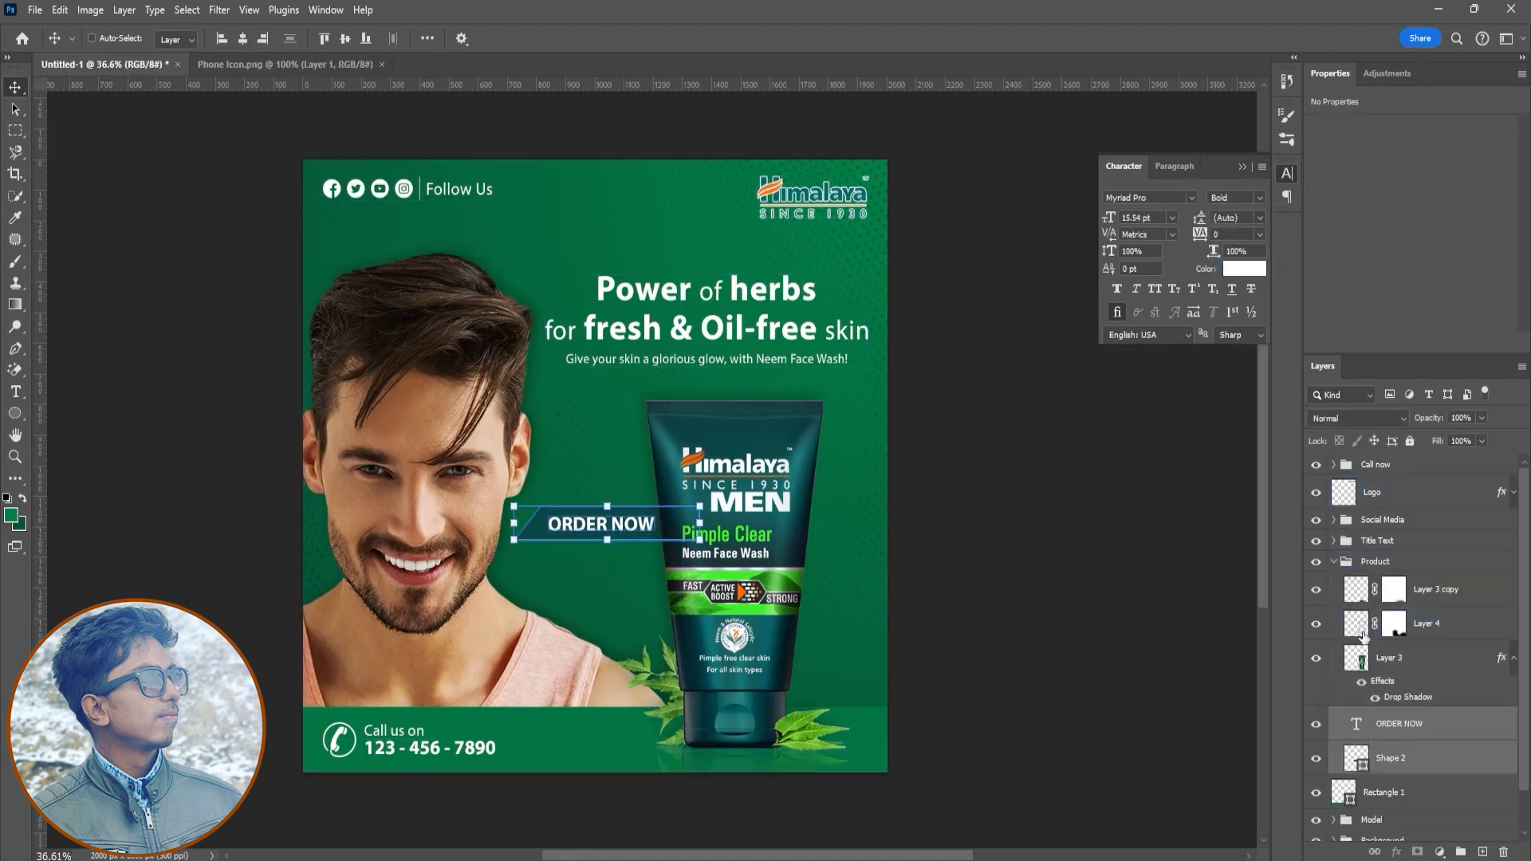
left_click(1334, 563)
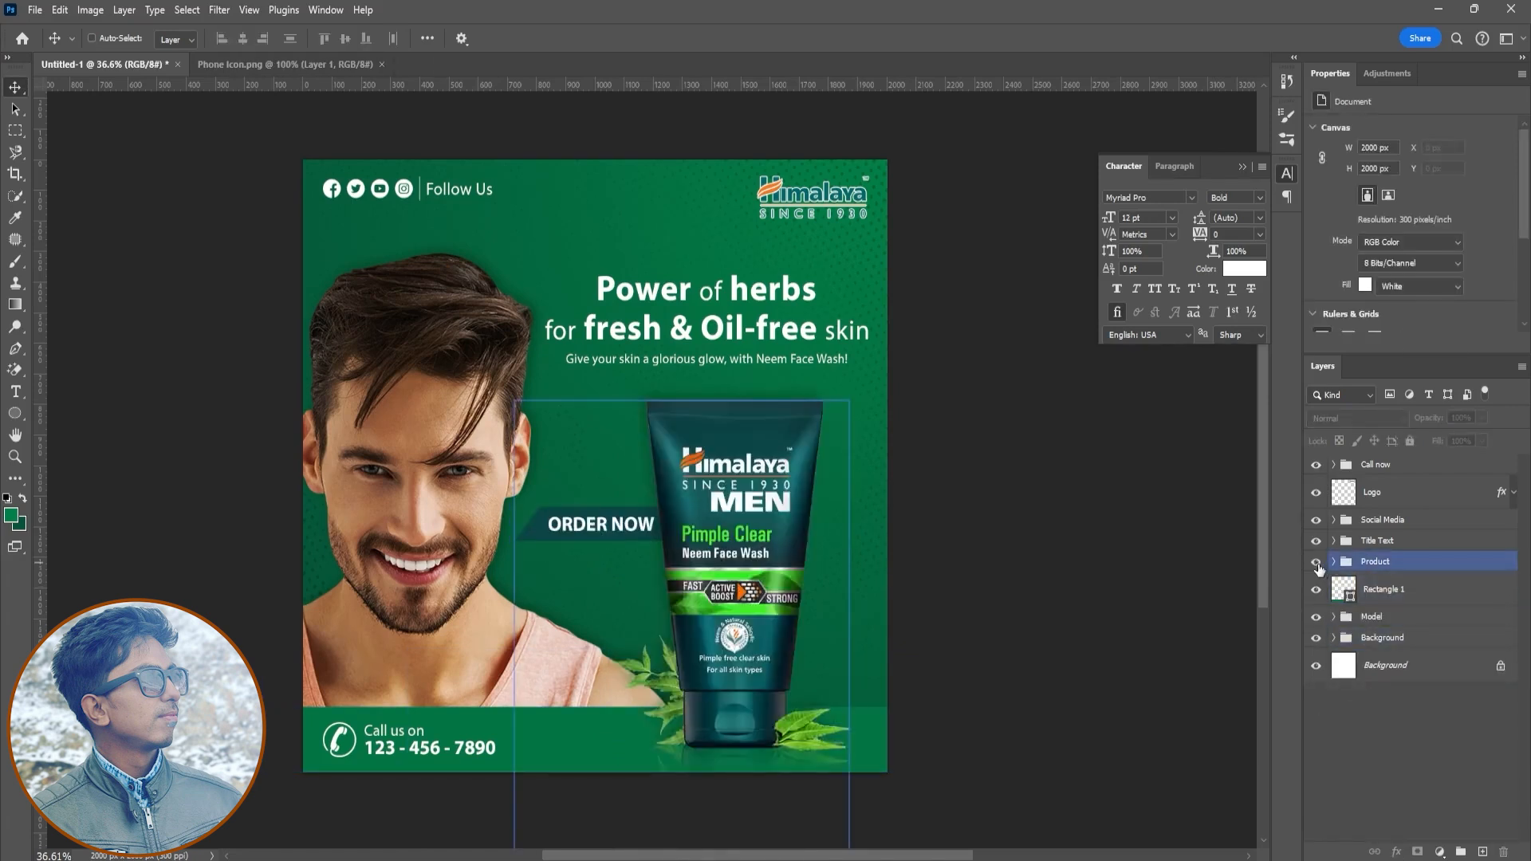
- Enlarge the Product group slightly and reposition it toward the poster's lower right
left_click(1367, 563)
key("ctrl+t")
left_click_drag(852, 402, 881, 402)
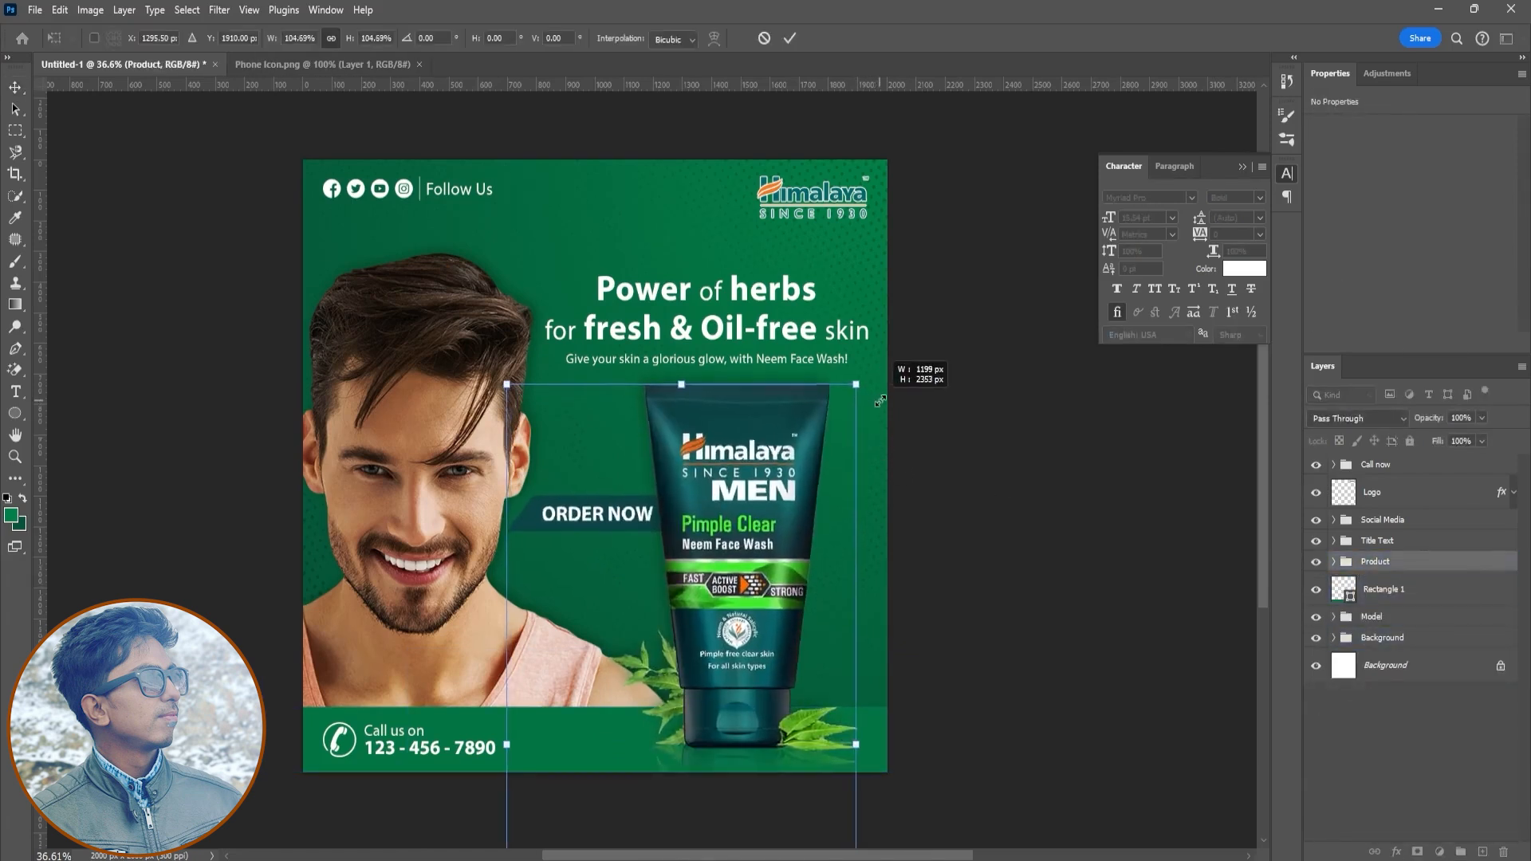
left_click_drag(690, 517, 705, 526)
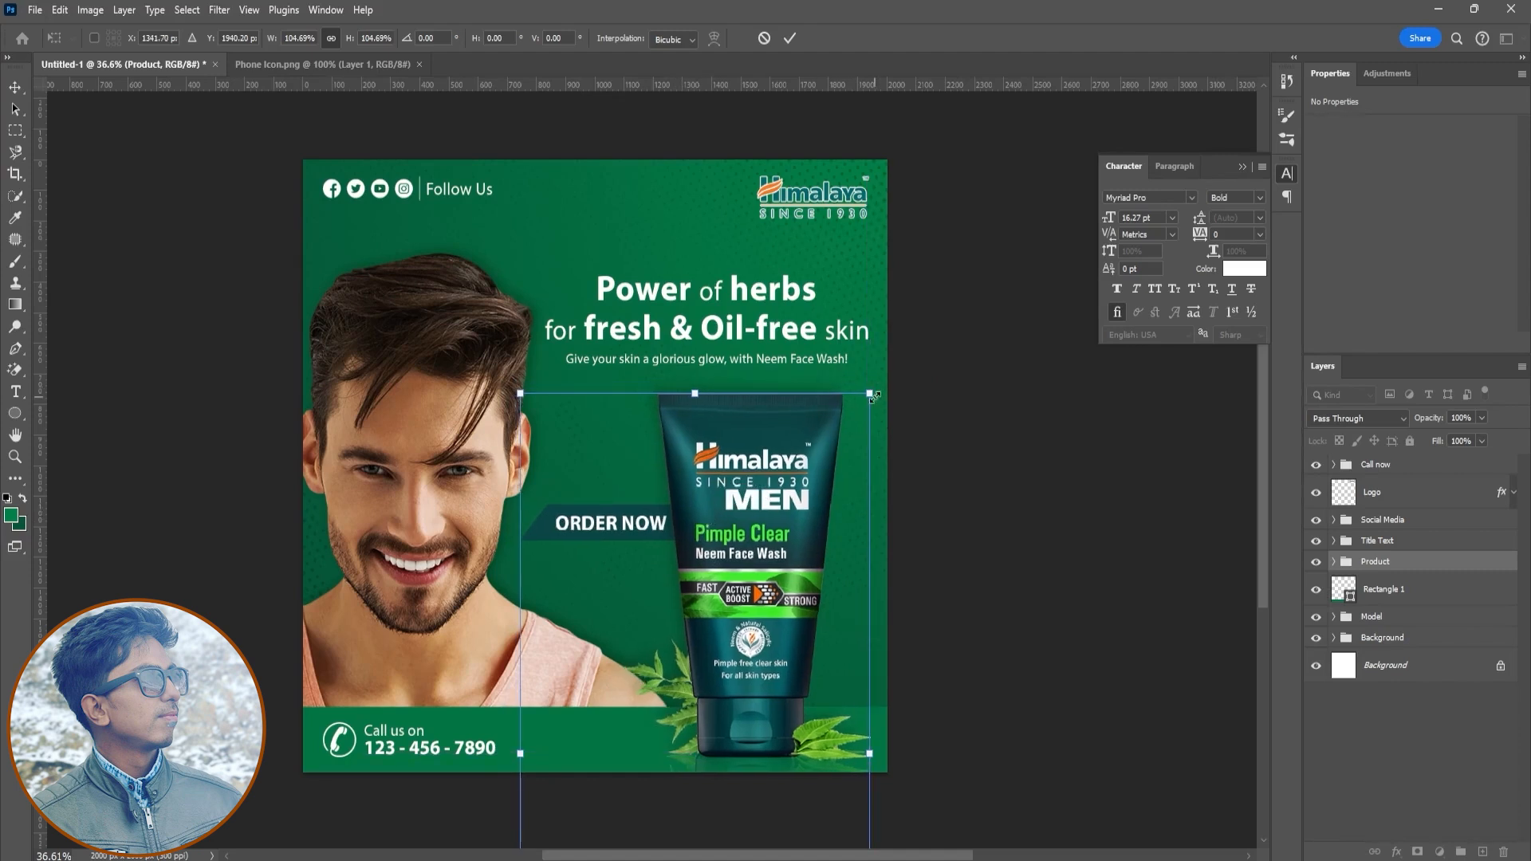
left_click_drag(870, 395, 876, 381)
key("Return")
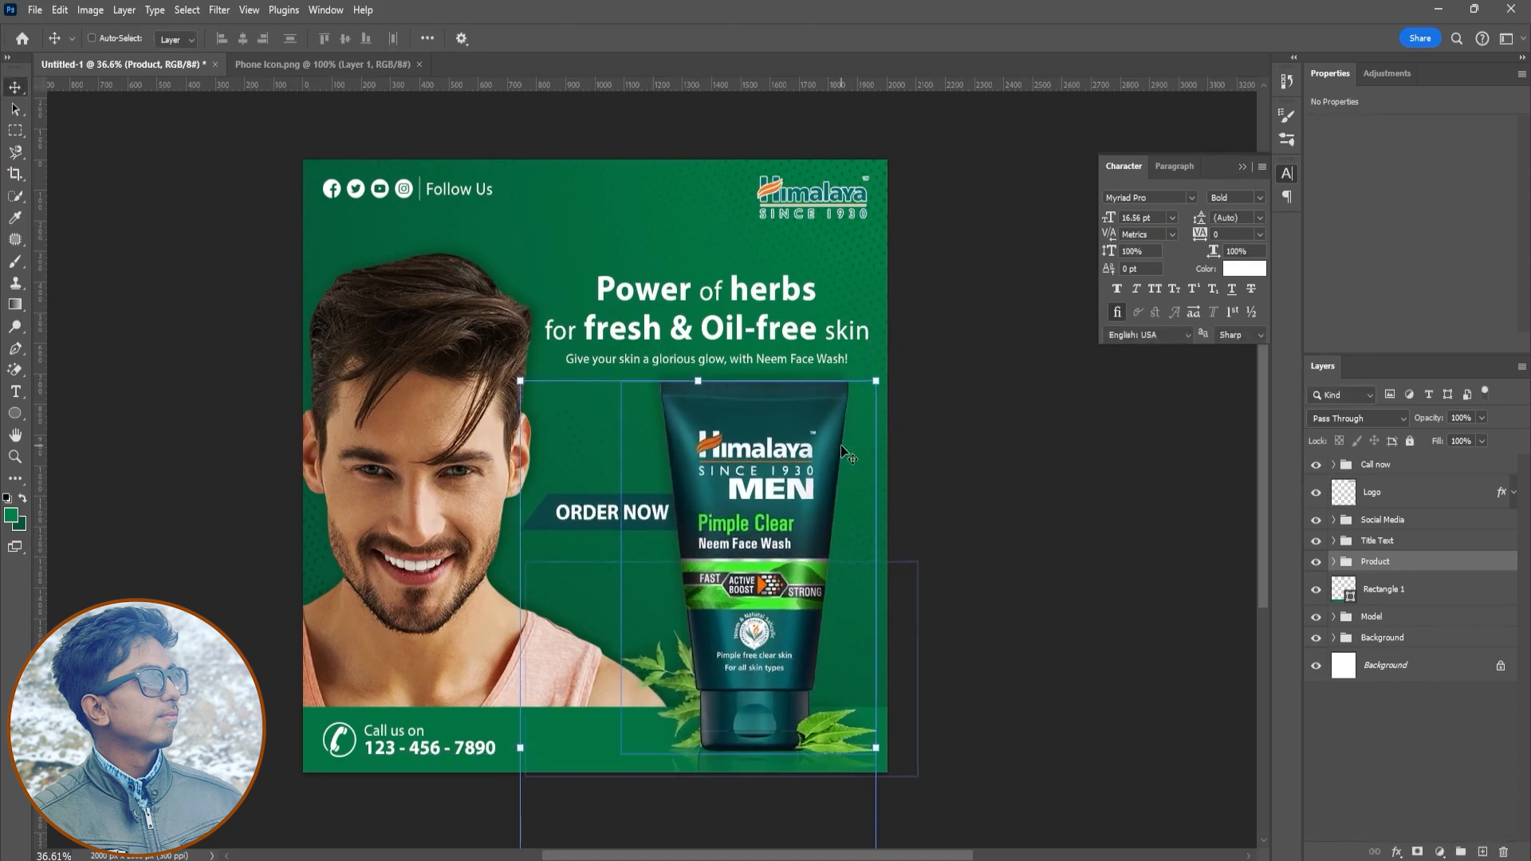
left_click_drag(768, 510, 762, 517)
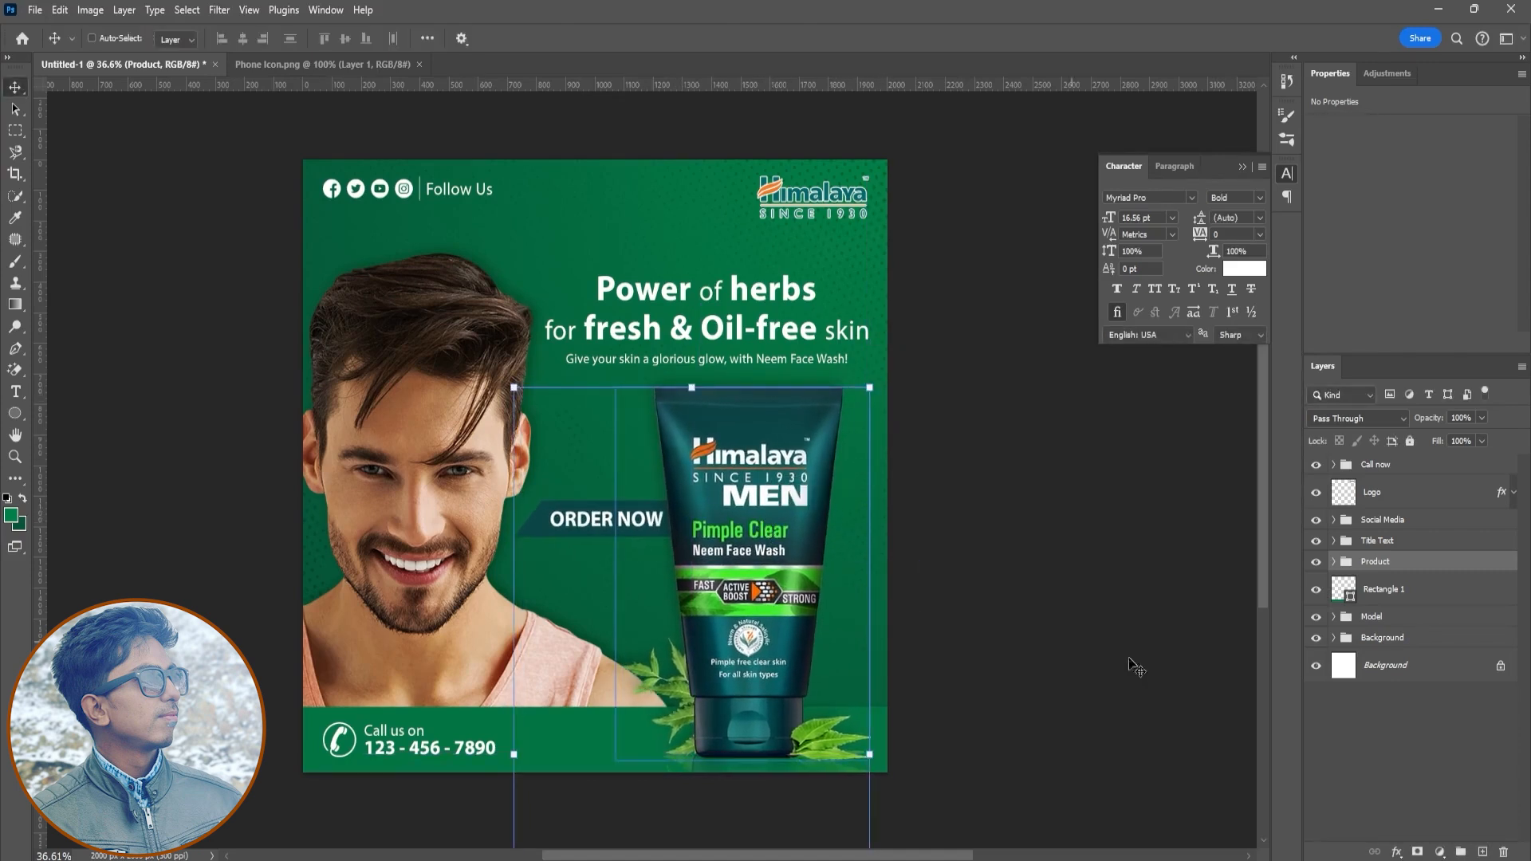
- Scale up the Call now group slightly in the lower-left corner
left_click(1375, 465)
key("ctrl+t")
mouse_move(495, 723)
left_mouse_down()
mouse_move(556, 712)
mouse_move(499, 747)
left_mouse_up()
key("Return")
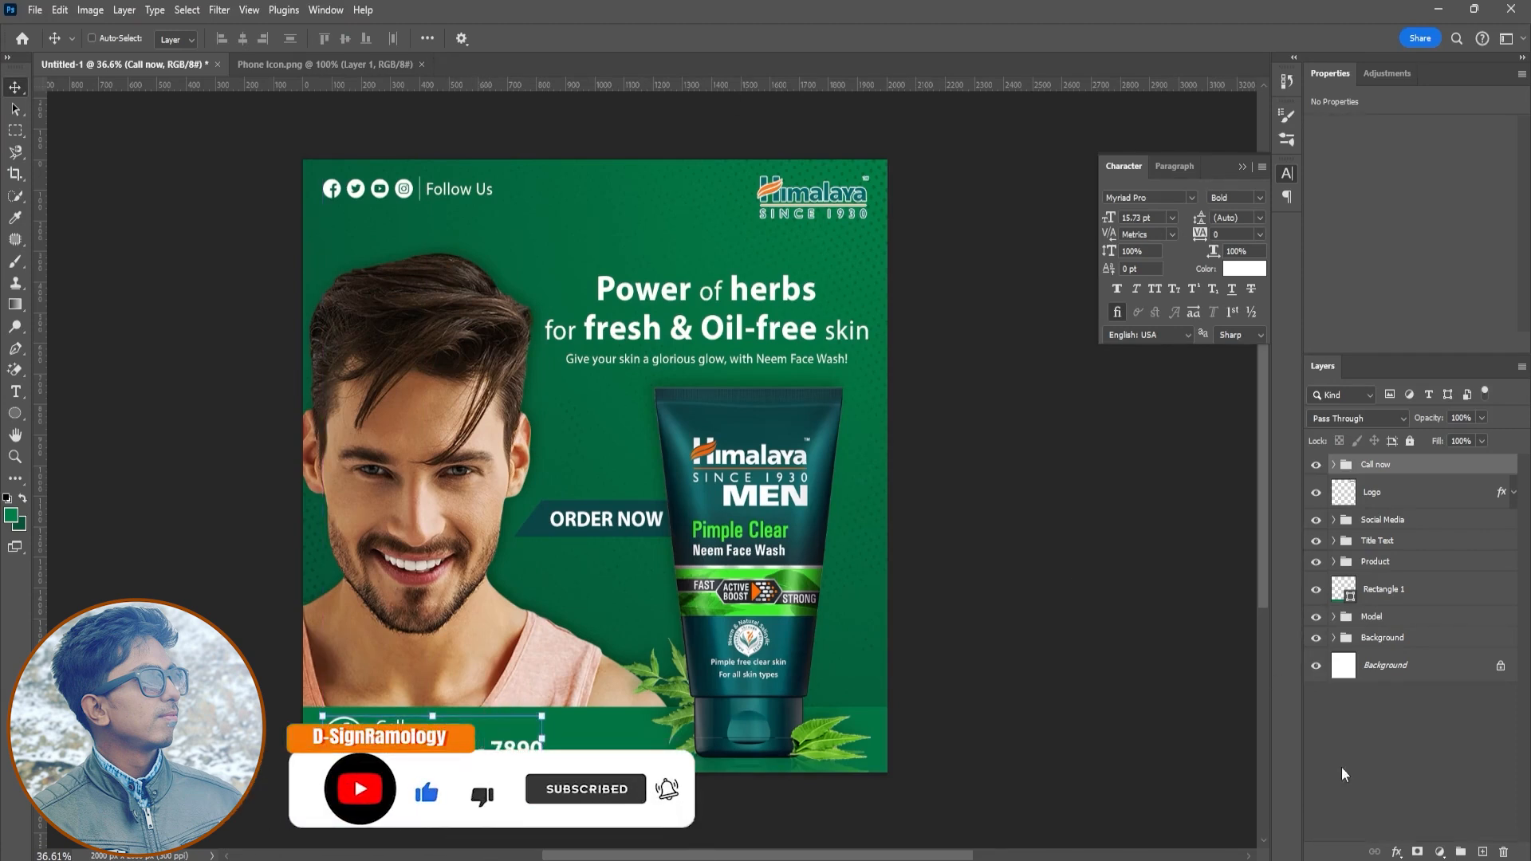
- Close the Character panel and move the bottom bar rectangle layer into the Product group
left_click(1456, 818)
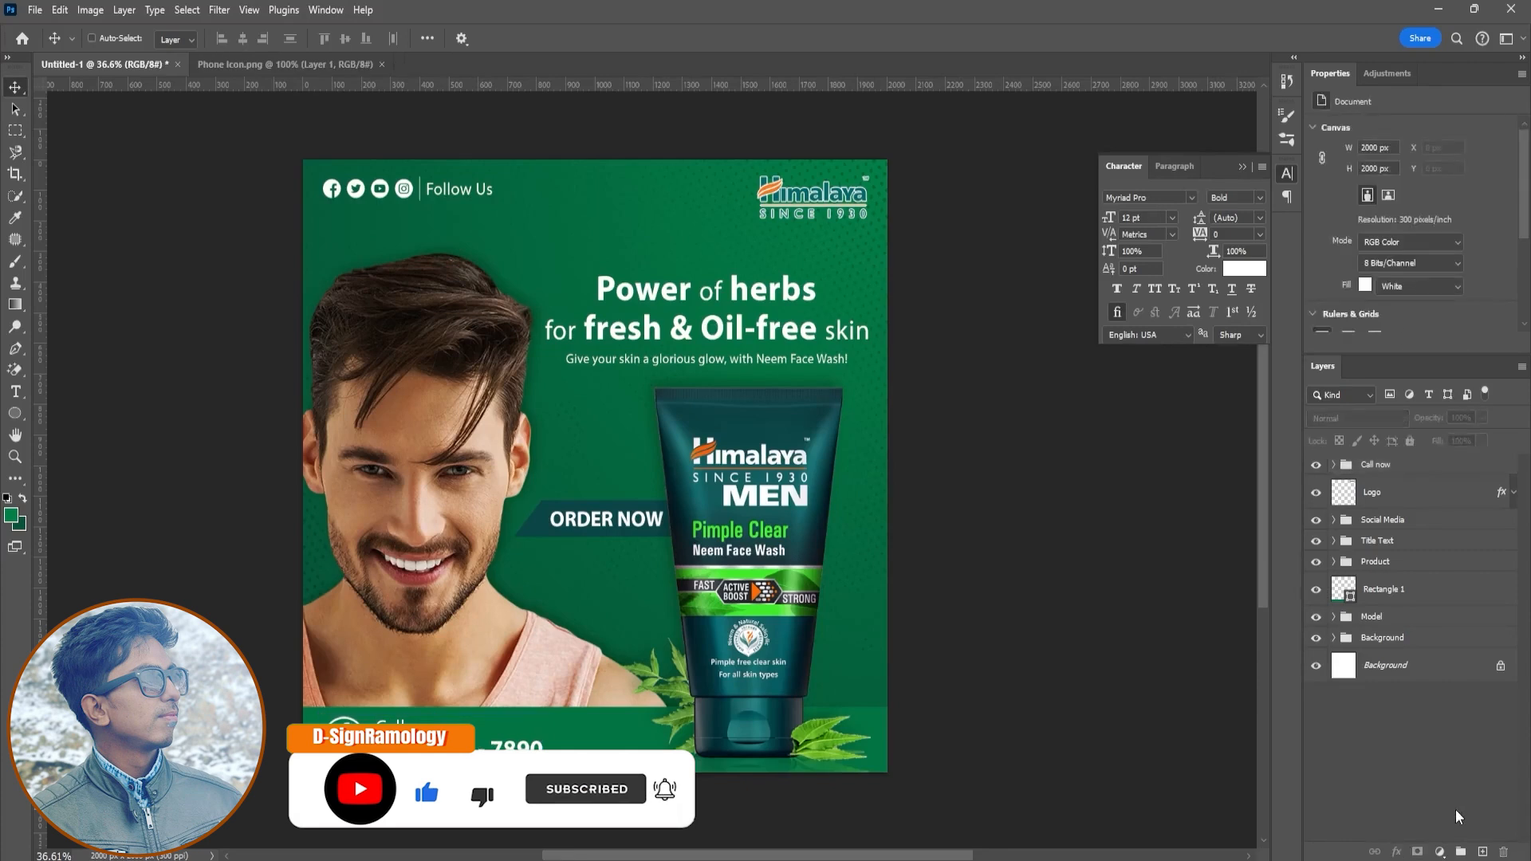
left_click(1242, 167)
left_click(1376, 591)
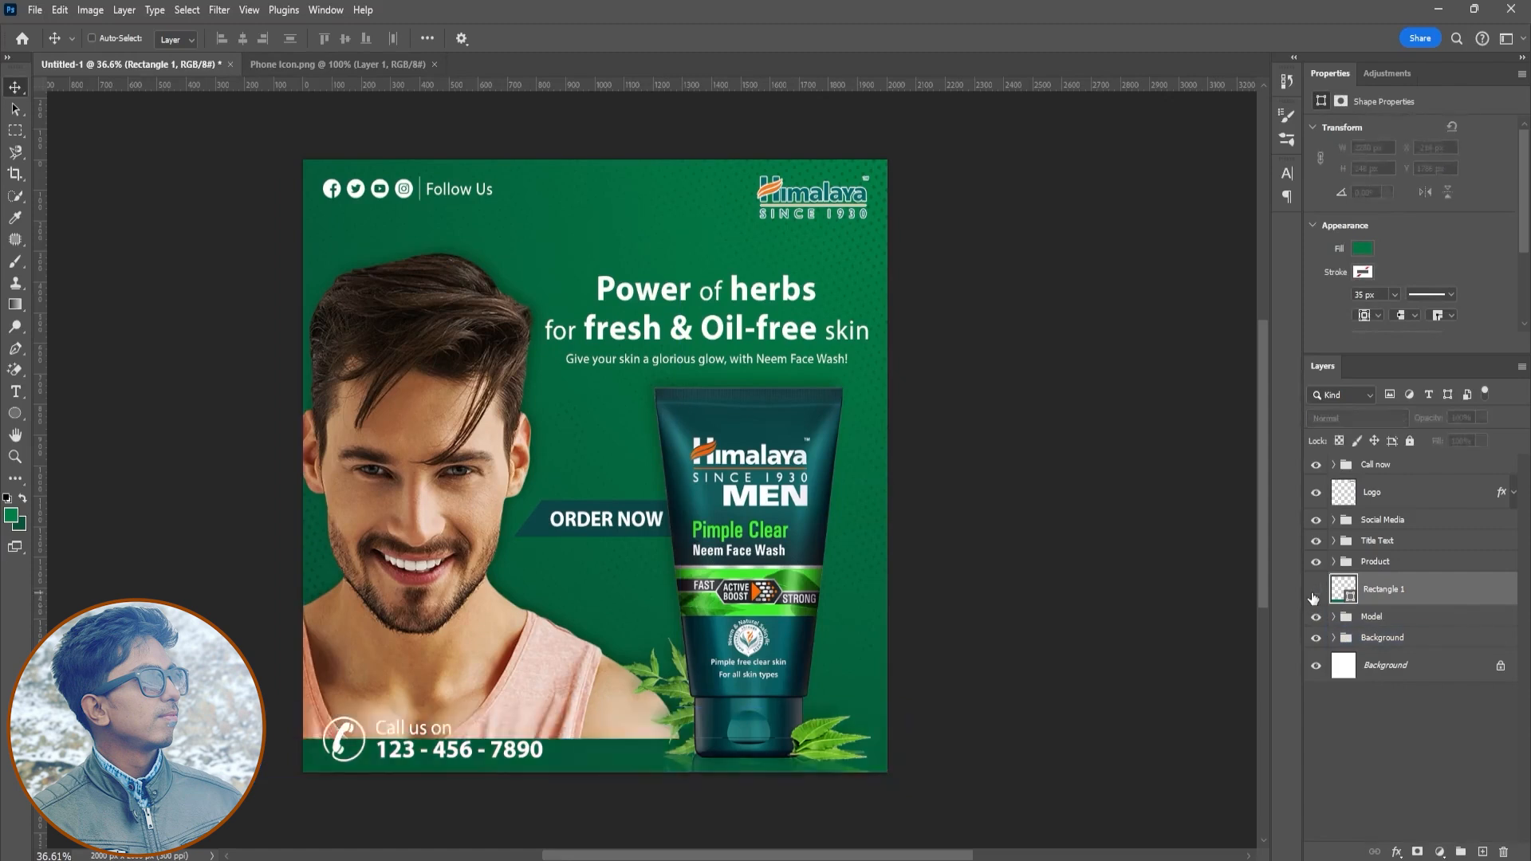
left_click_drag(1391, 590, 1387, 564)
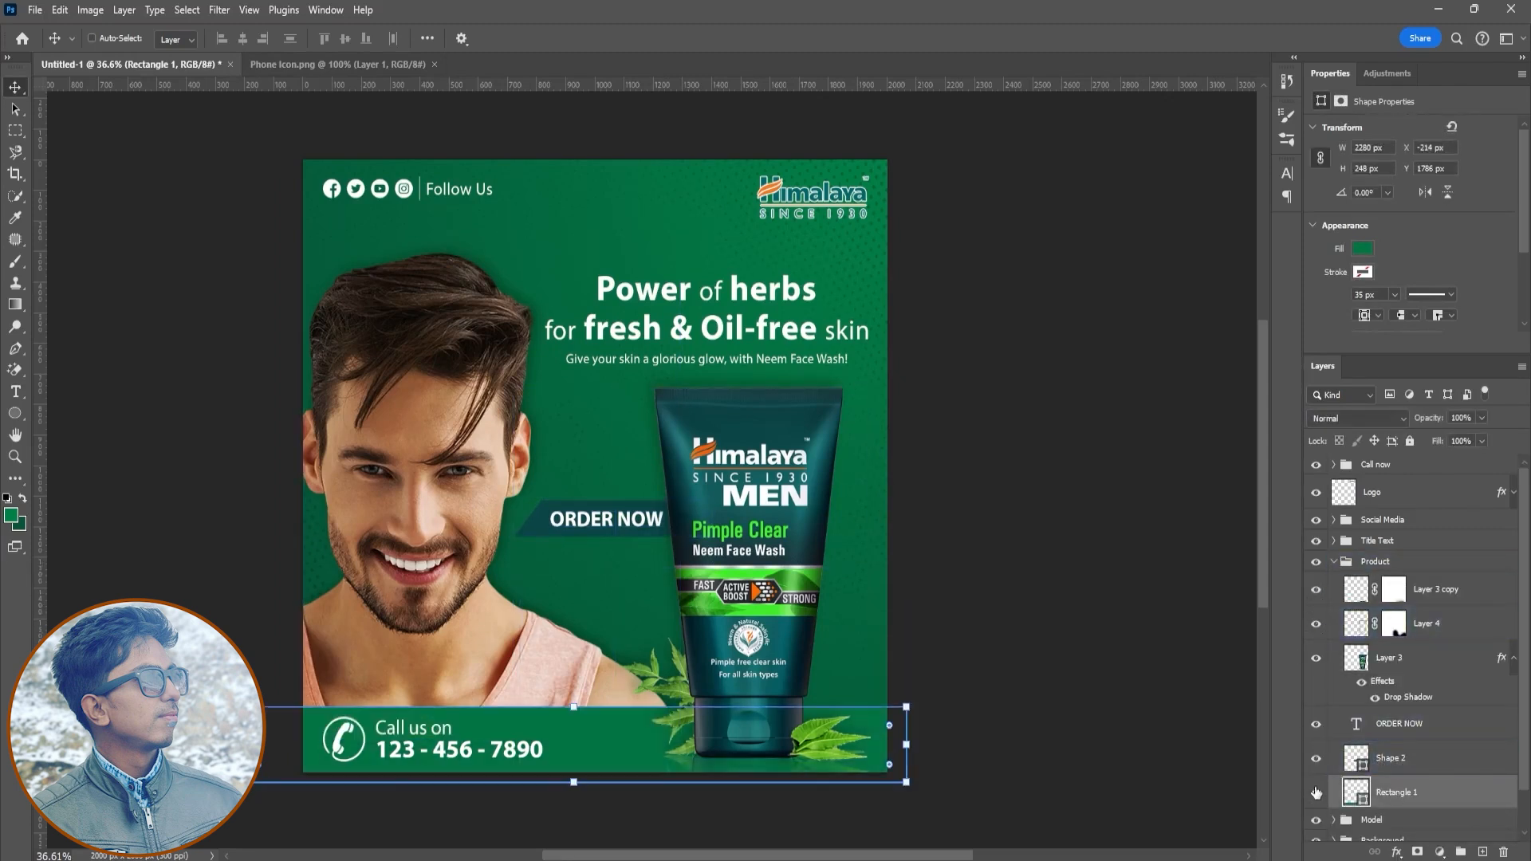
- Select the bottom bar rectangle inside the Product group and add a new empty layer above it
left_click(1334, 562)
left_click(1334, 563)
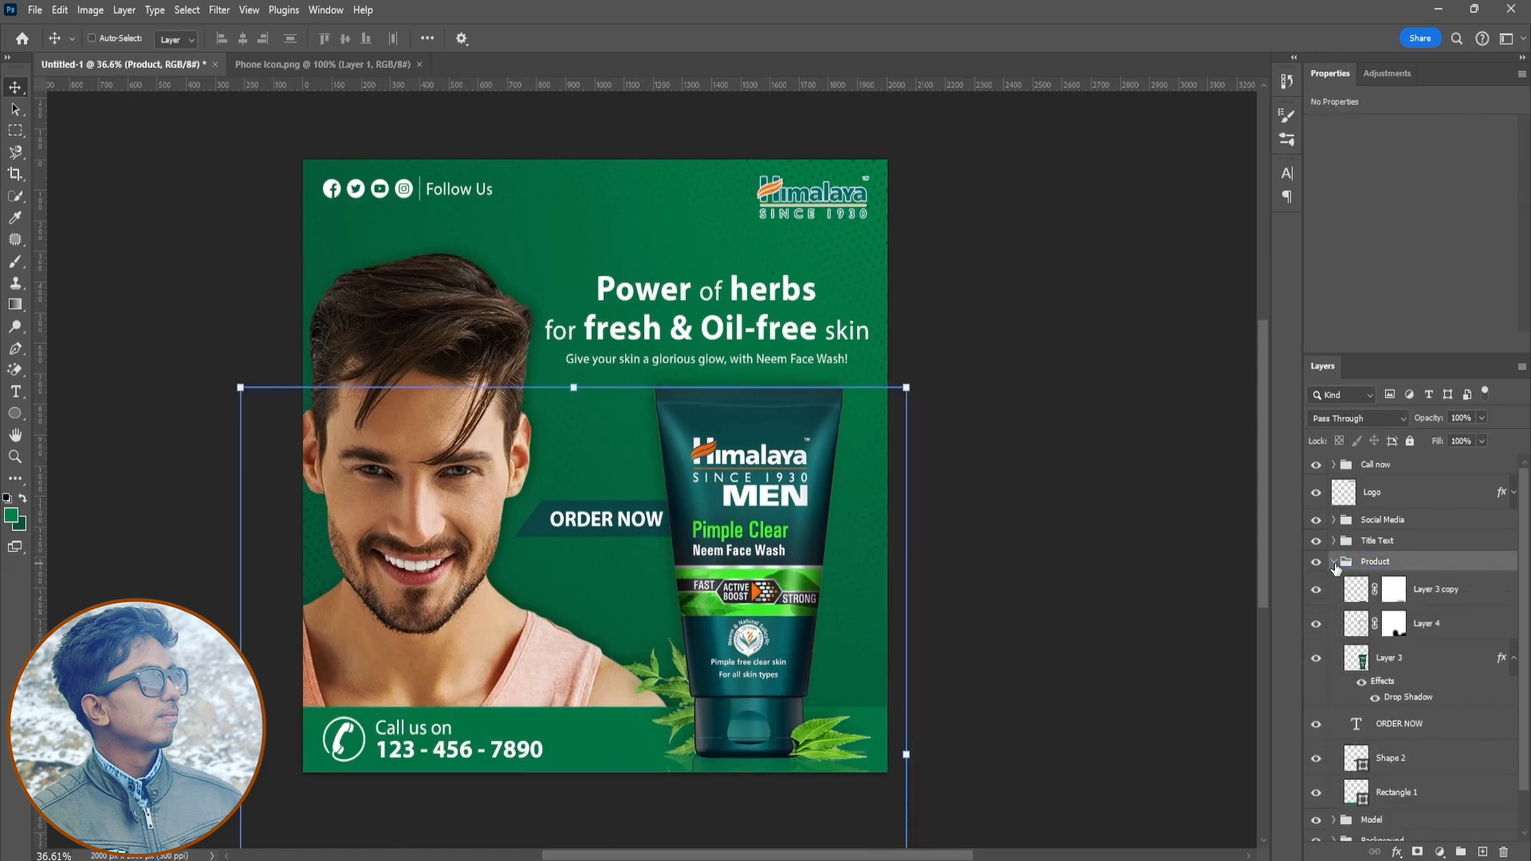
left_click(1316, 760)
left_click(1316, 759)
left_click(1316, 793)
left_click(1316, 793)
left_click(1397, 792)
left_click(1483, 852)
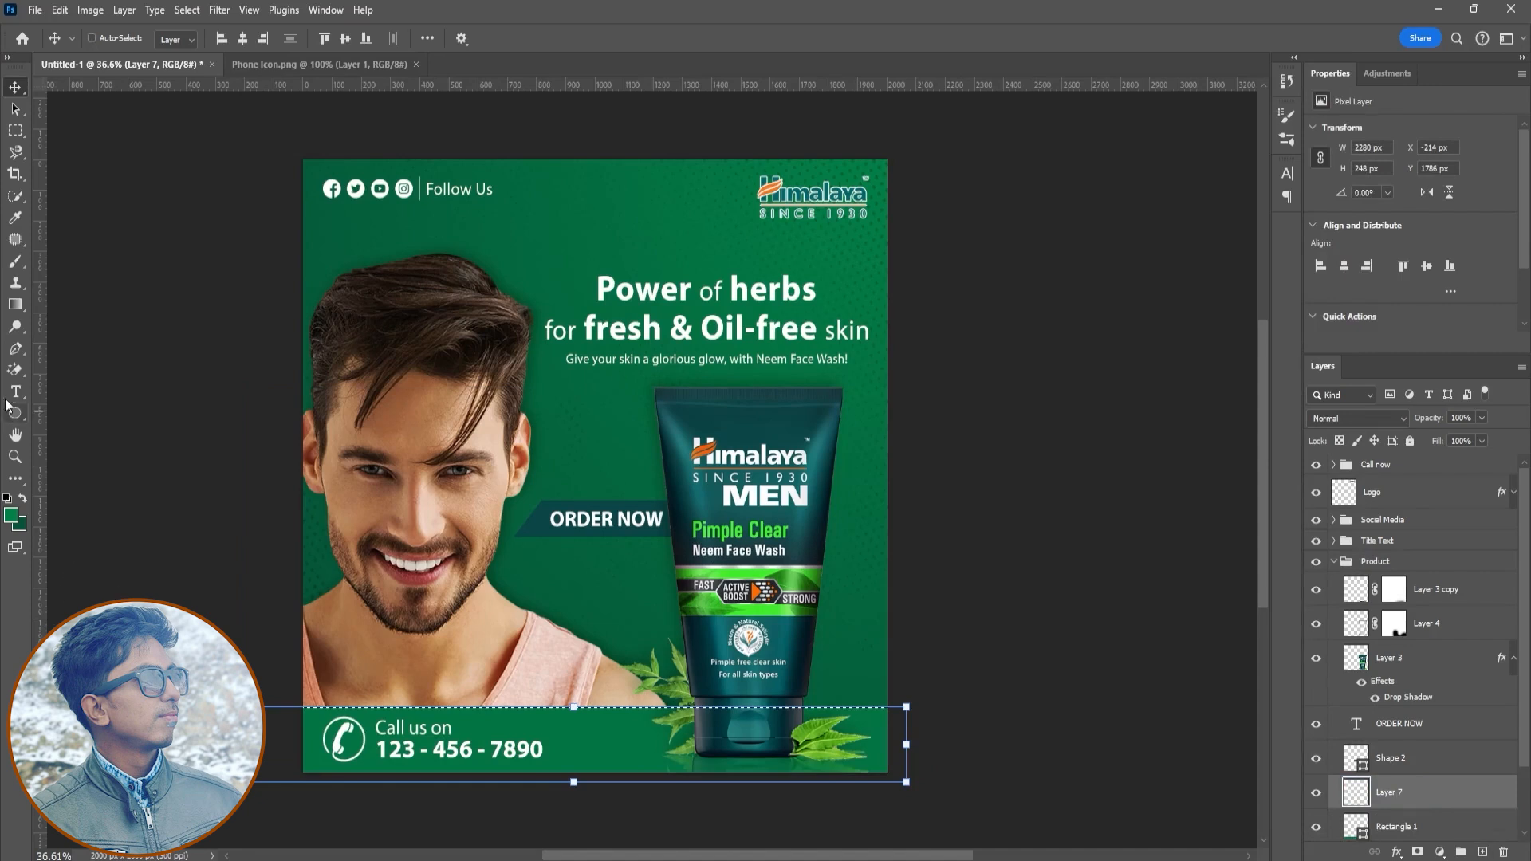
- Draw a short vertical green-to-transparent gradient over the bottom bar's top edge to blend it into the background
left_click(15, 306)
left_click_drag(581, 772, 578, 812)
key("ctrl+z")
left_click(255, 39)
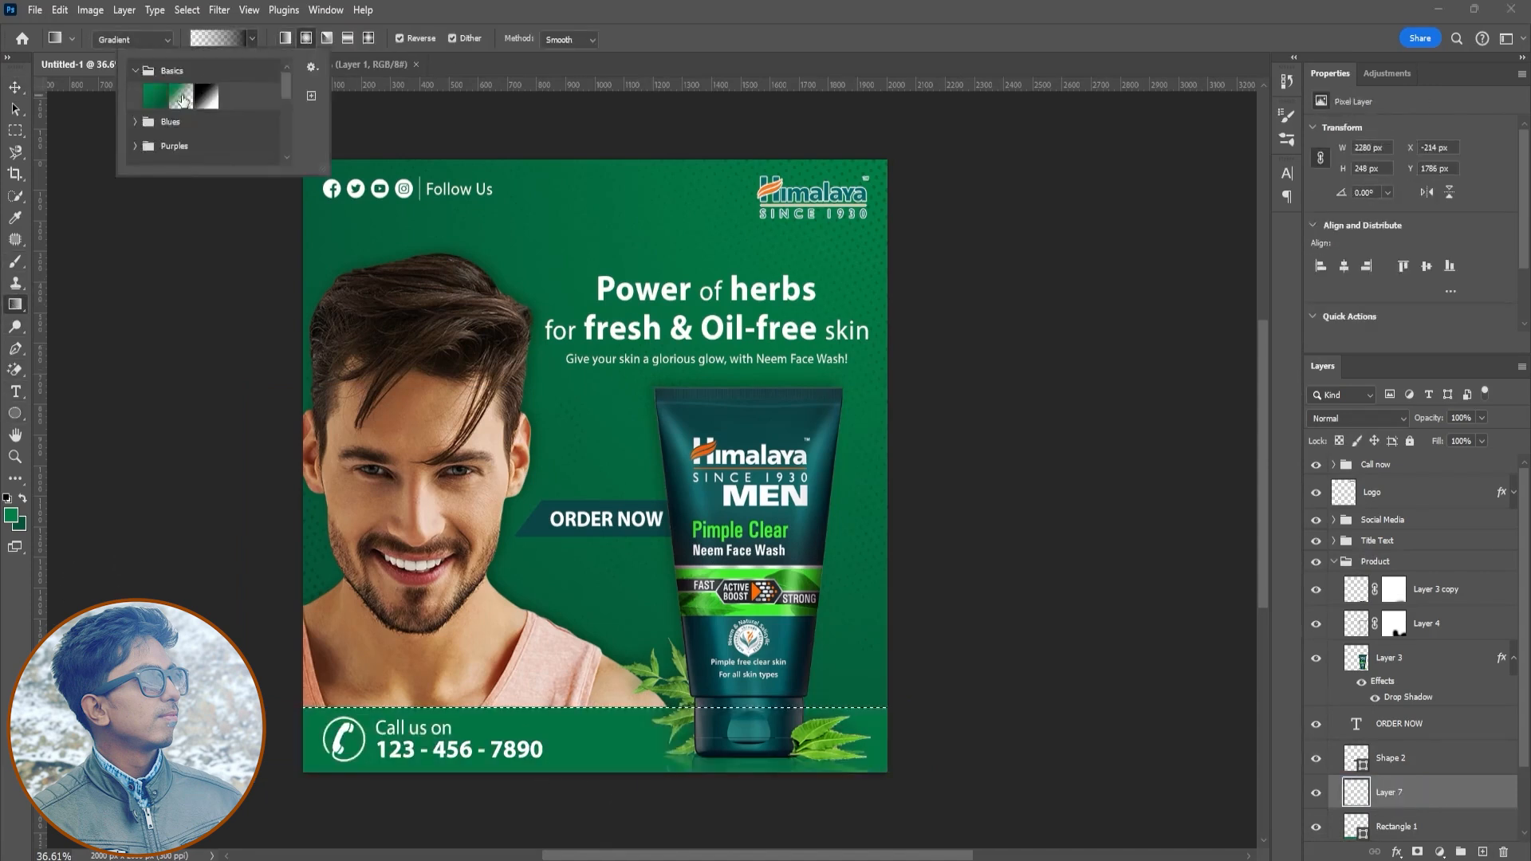
left_click(285, 41)
left_click(400, 38)
mouse_move(606, 788)
left_mouse_down()
mouse_move(600, 718)
mouse_move(602, 774)
left_mouse_up()
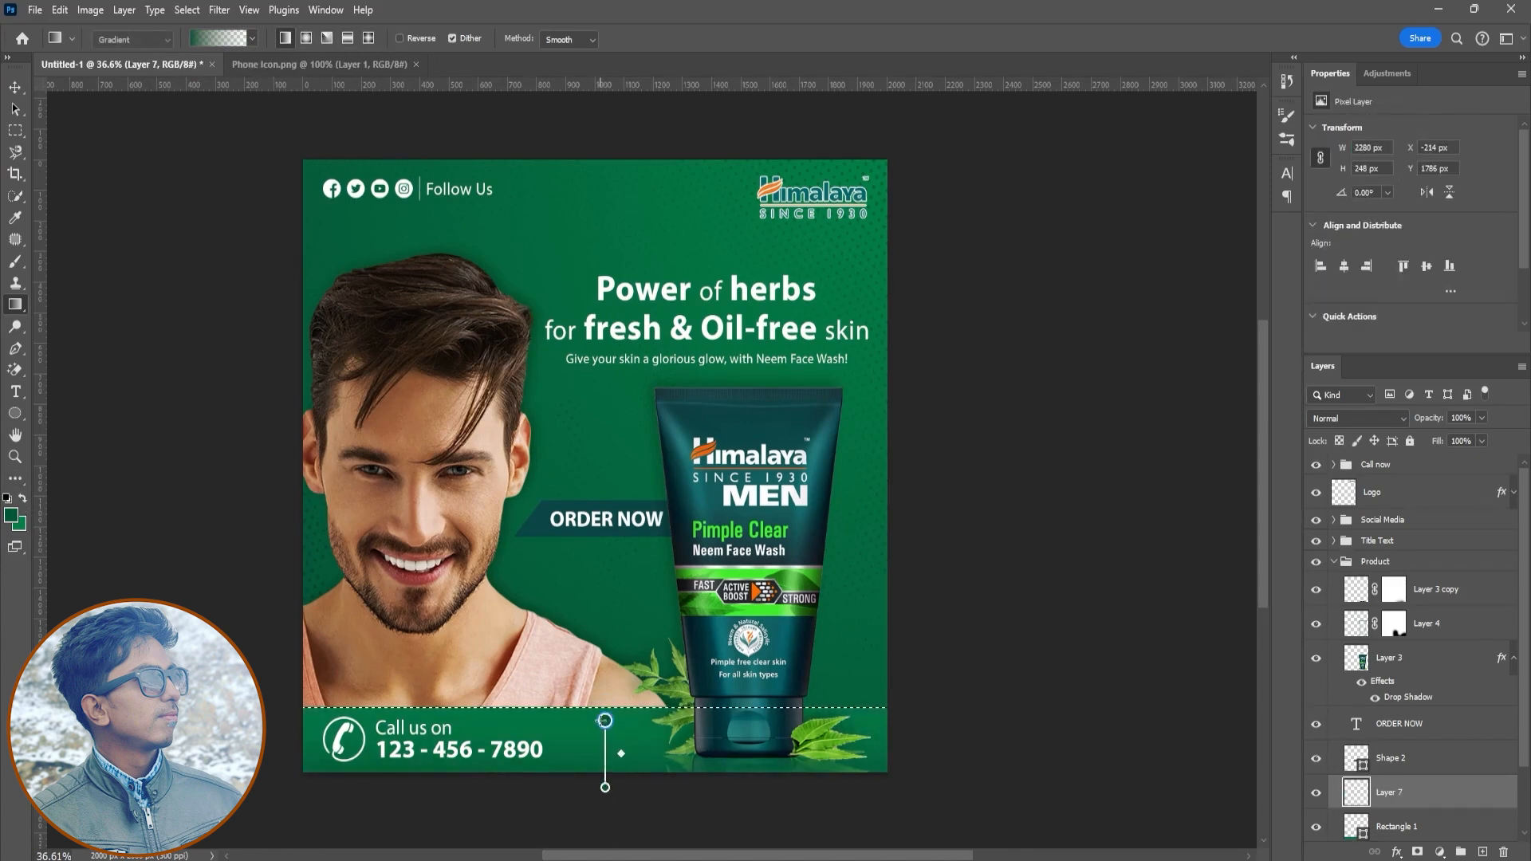
key("ctrl+z")
left_click_drag(602, 765, 599, 738)
left_click_drag(601, 732, 605, 721)
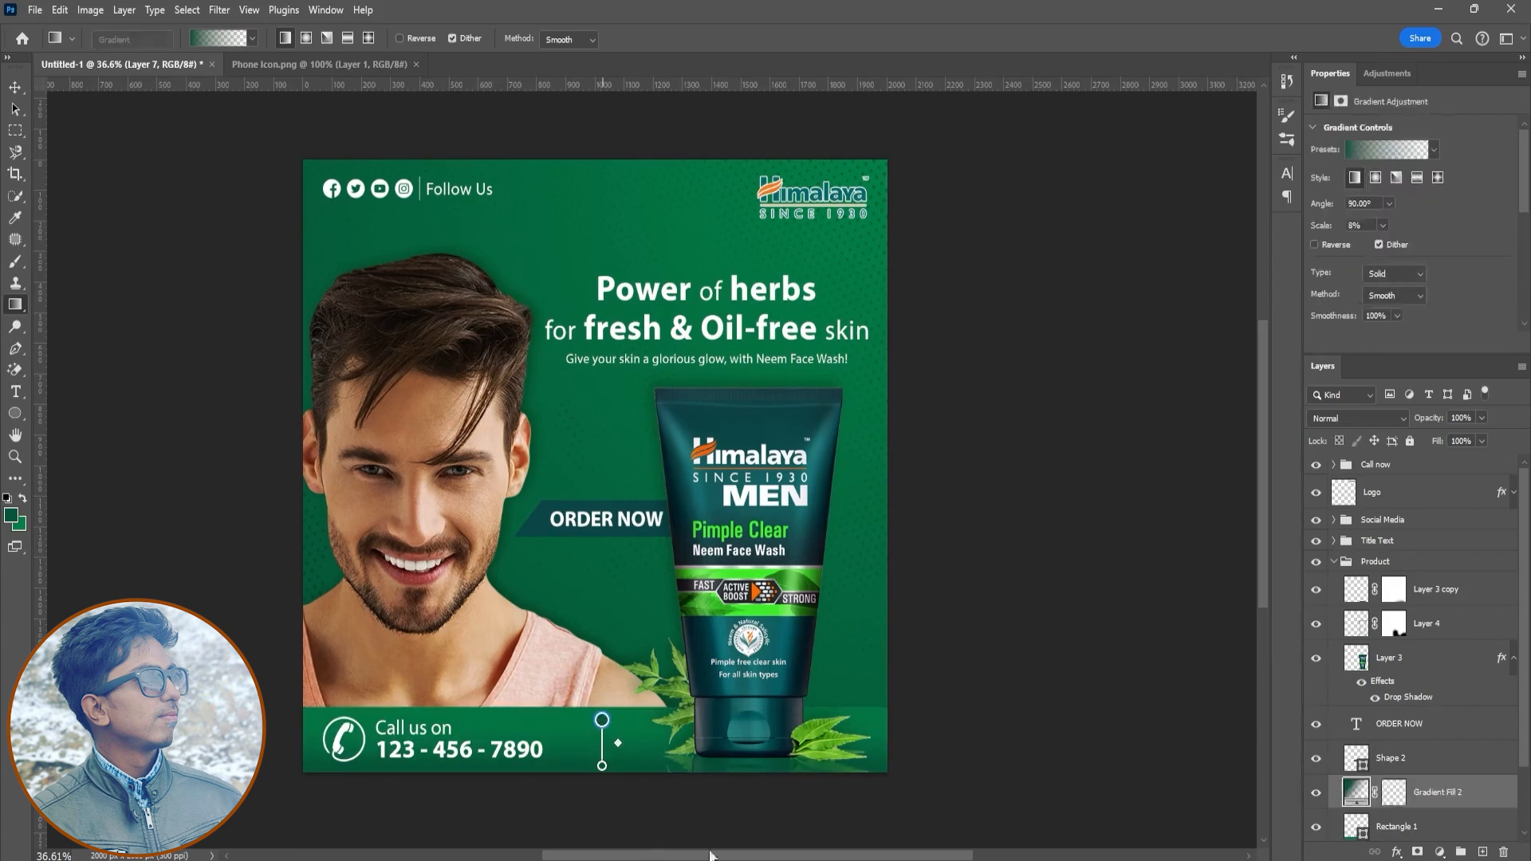
- Collapse the Product group in the layer stack and fit the whole poster to the window
key("v")
left_click(1429, 764)
left_click(1432, 726, "shift")
left_click(1406, 563)
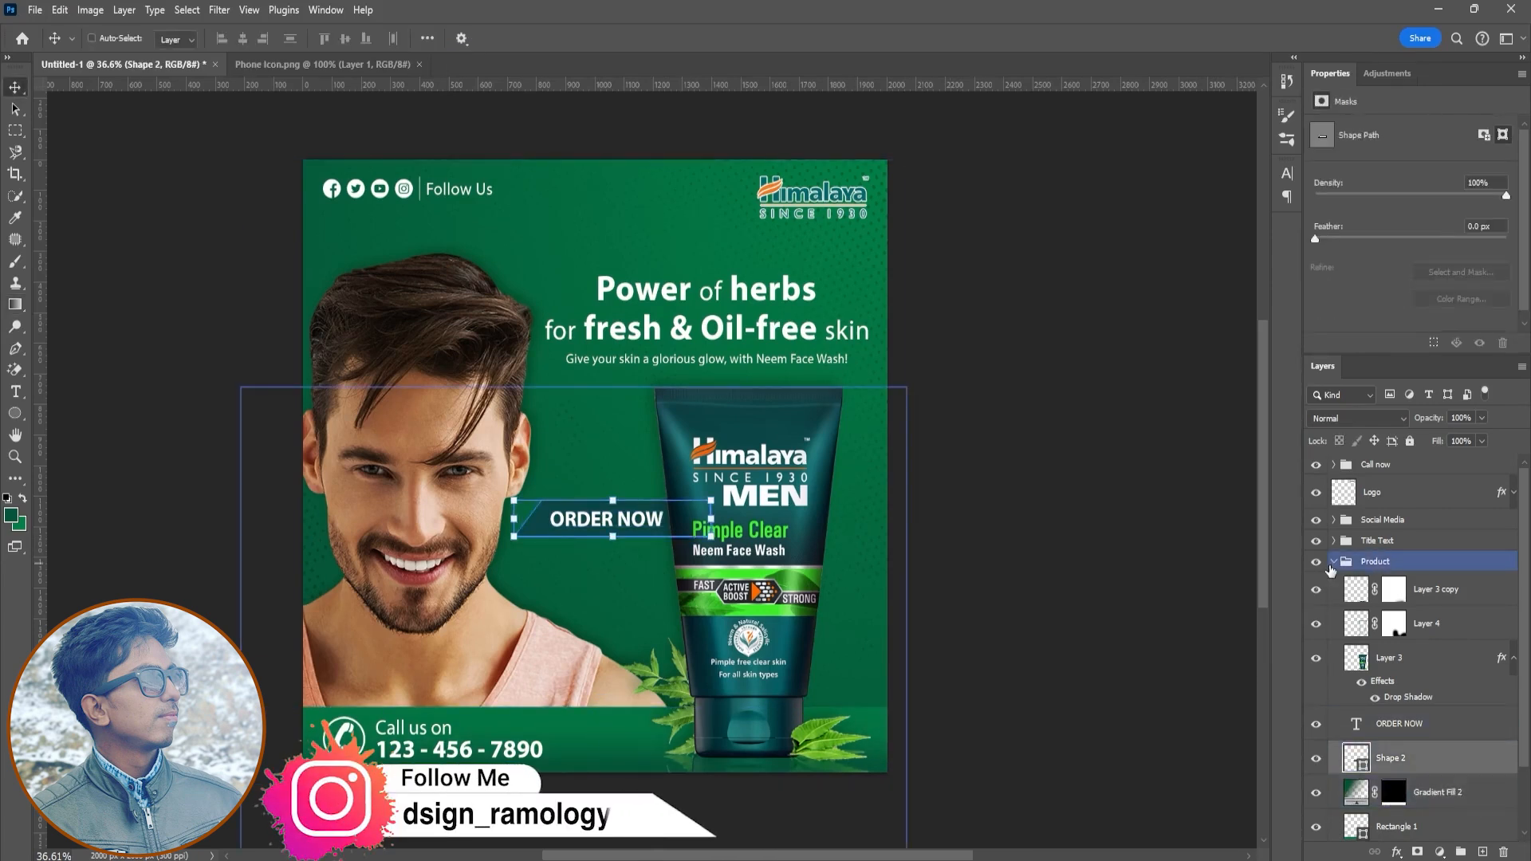
left_click(1335, 562)
left_click(1405, 715)
left_click_drag(1265, 412, 1268, 401)
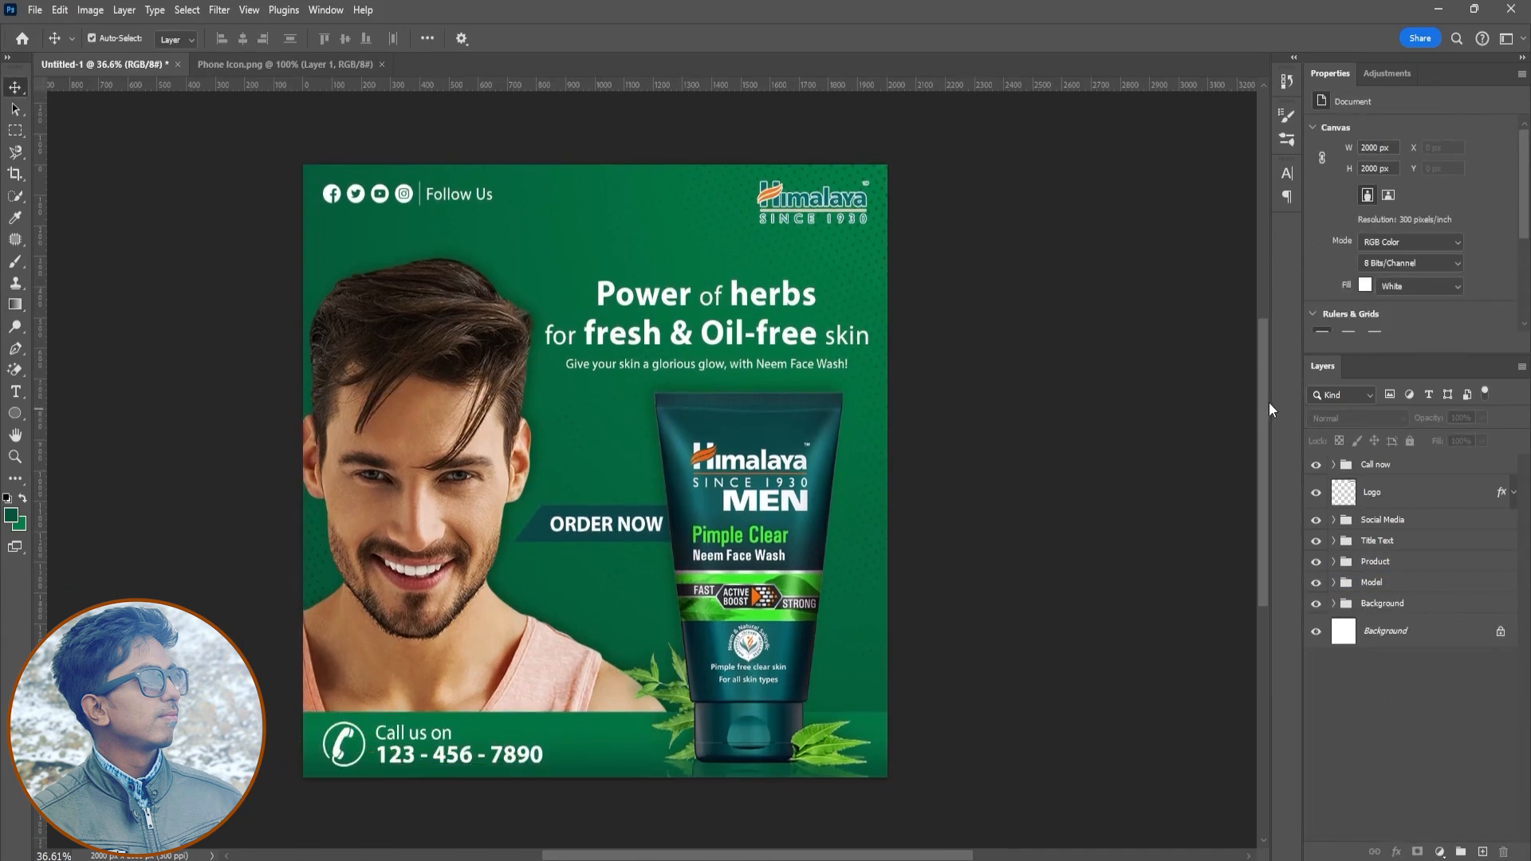
key("ctrl+0")
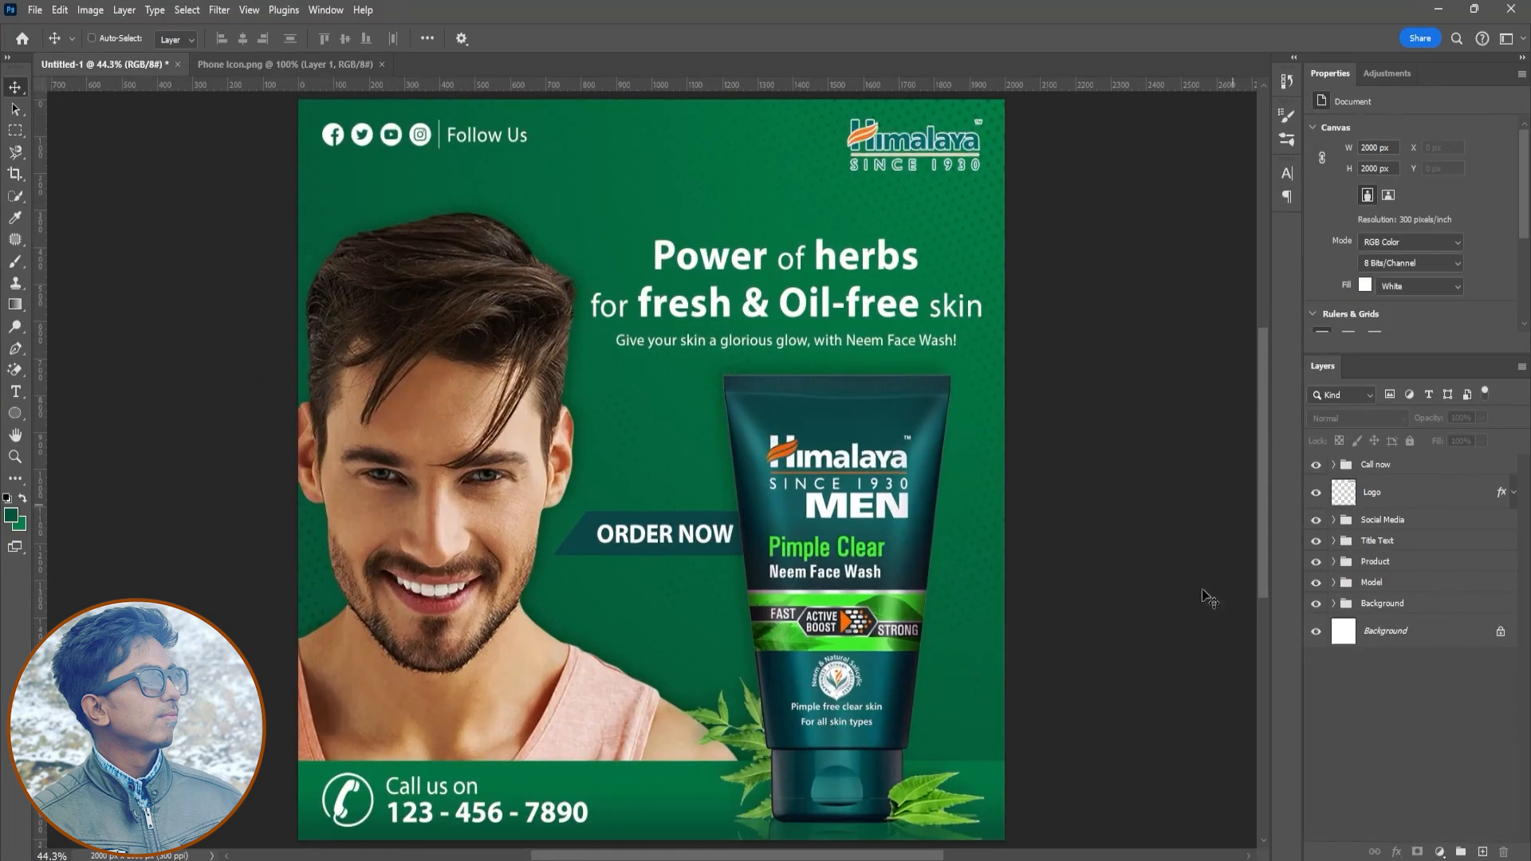